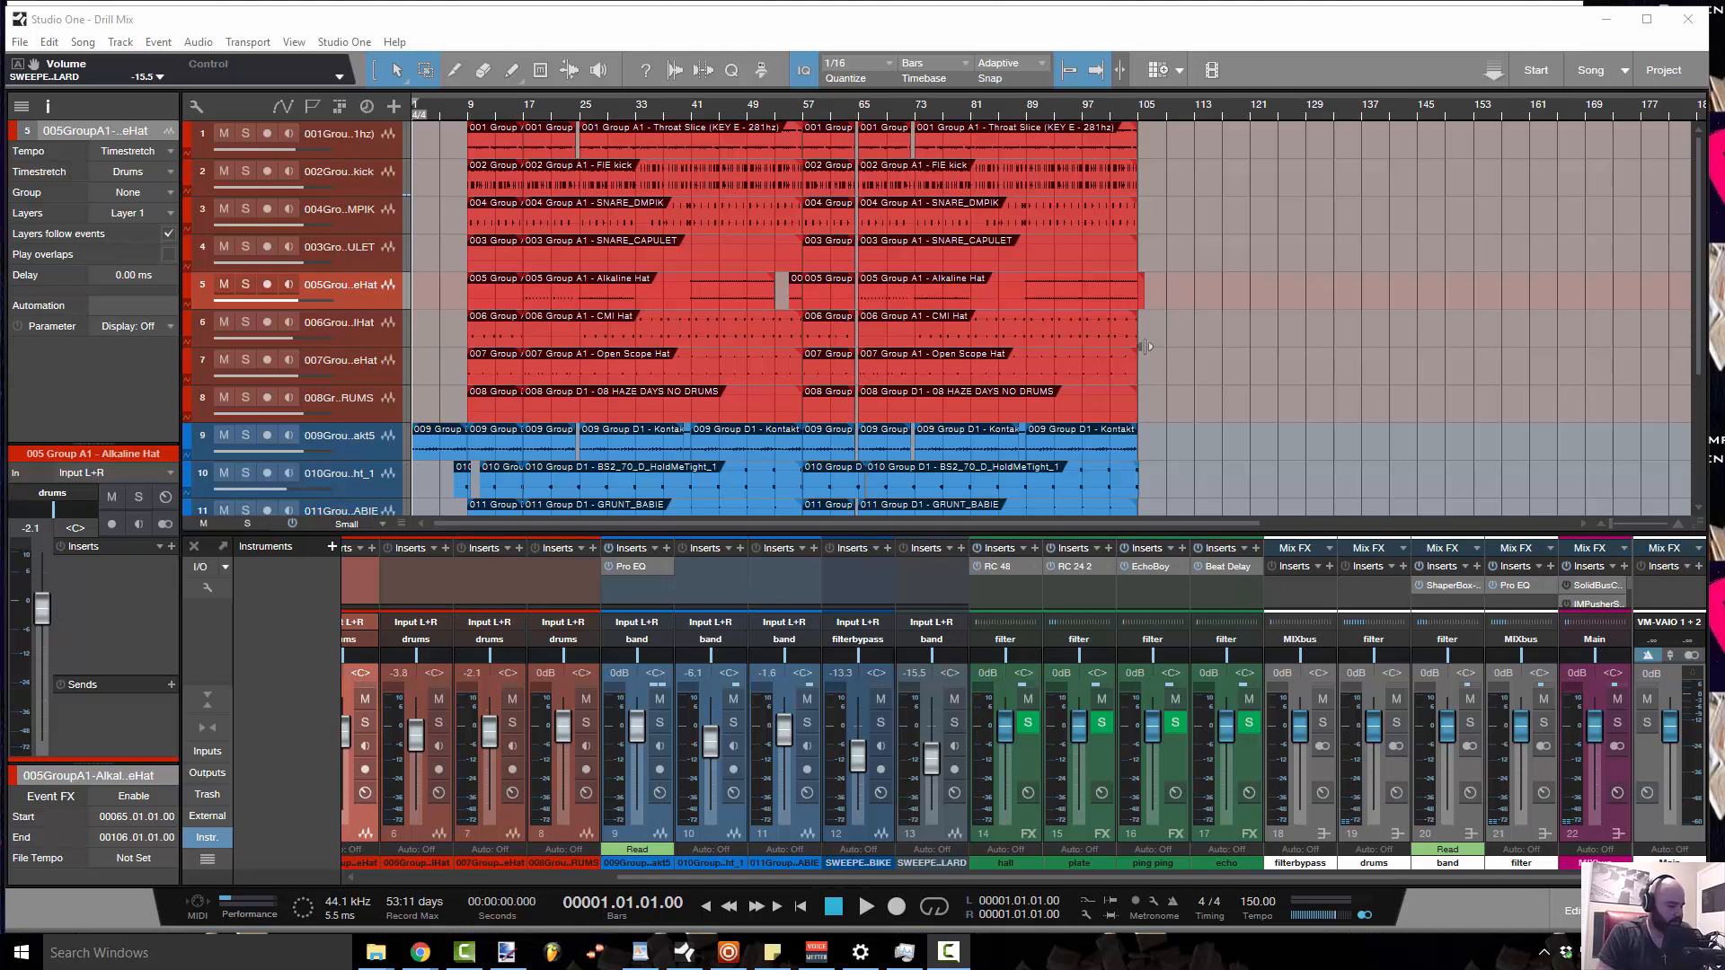
# Play the arrangement from the beginning, jump ahead to just before bar 57, and stop playback before bar 65
pyautogui.scroll(-2, 1225, 352)
pyautogui.scroll(-1, 1225, 350)
pyautogui.scroll(2, 1227, 334)
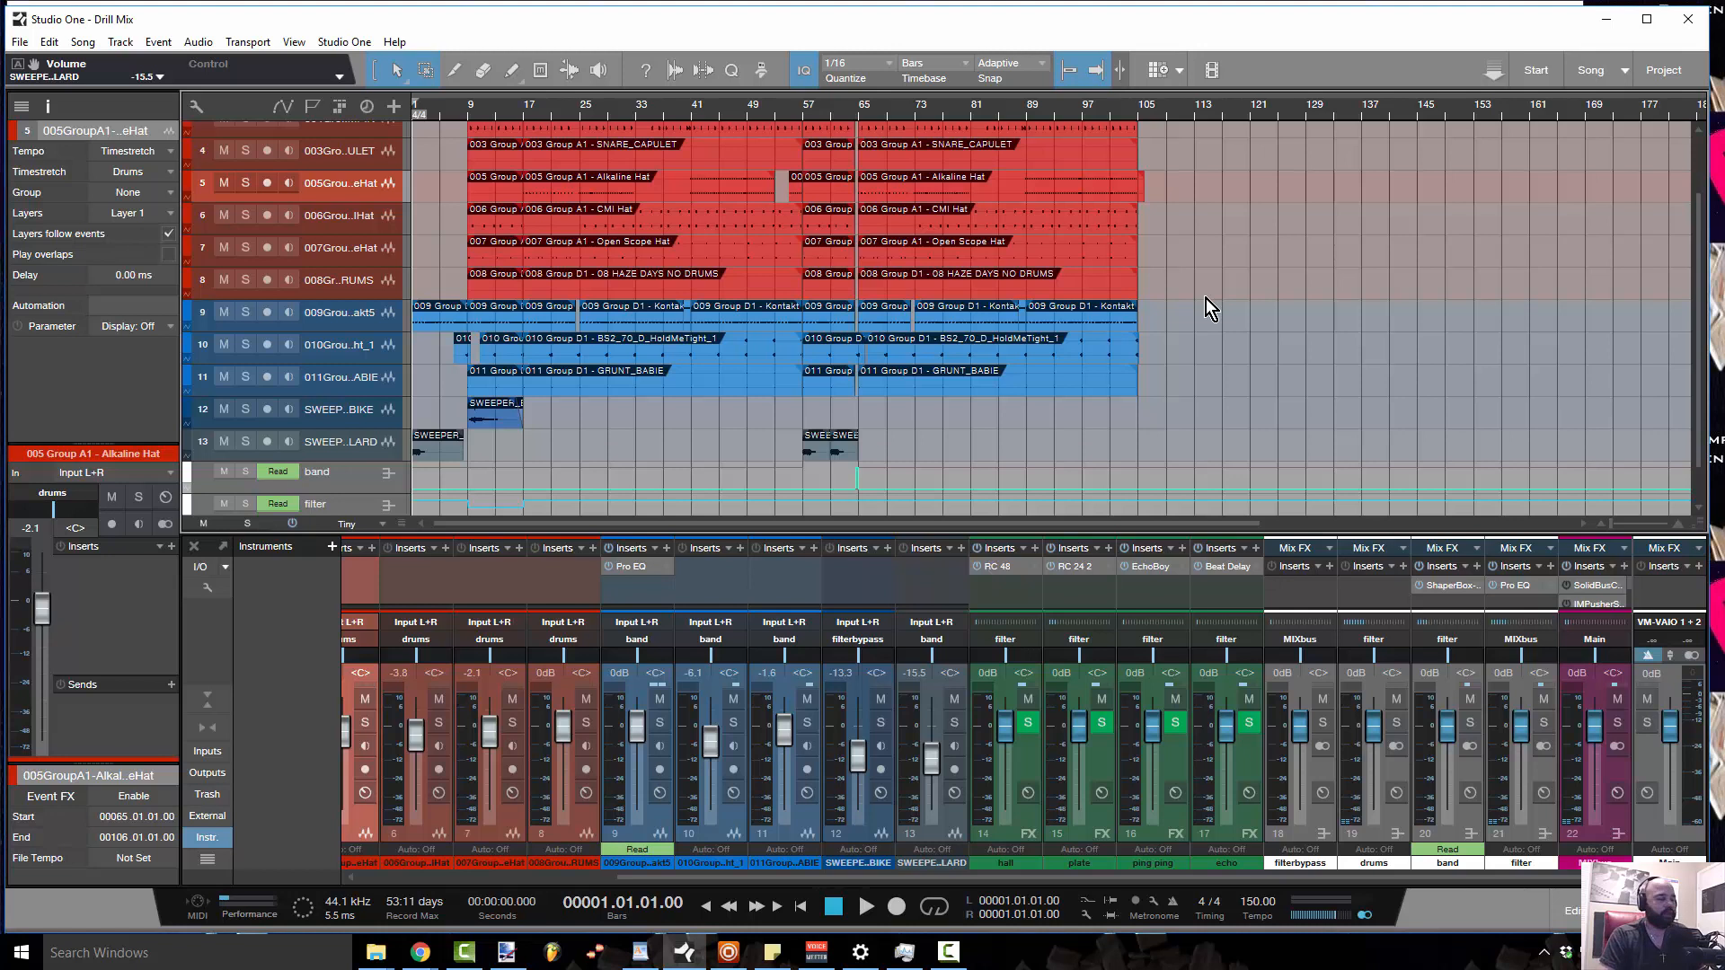
pyautogui.press('space')
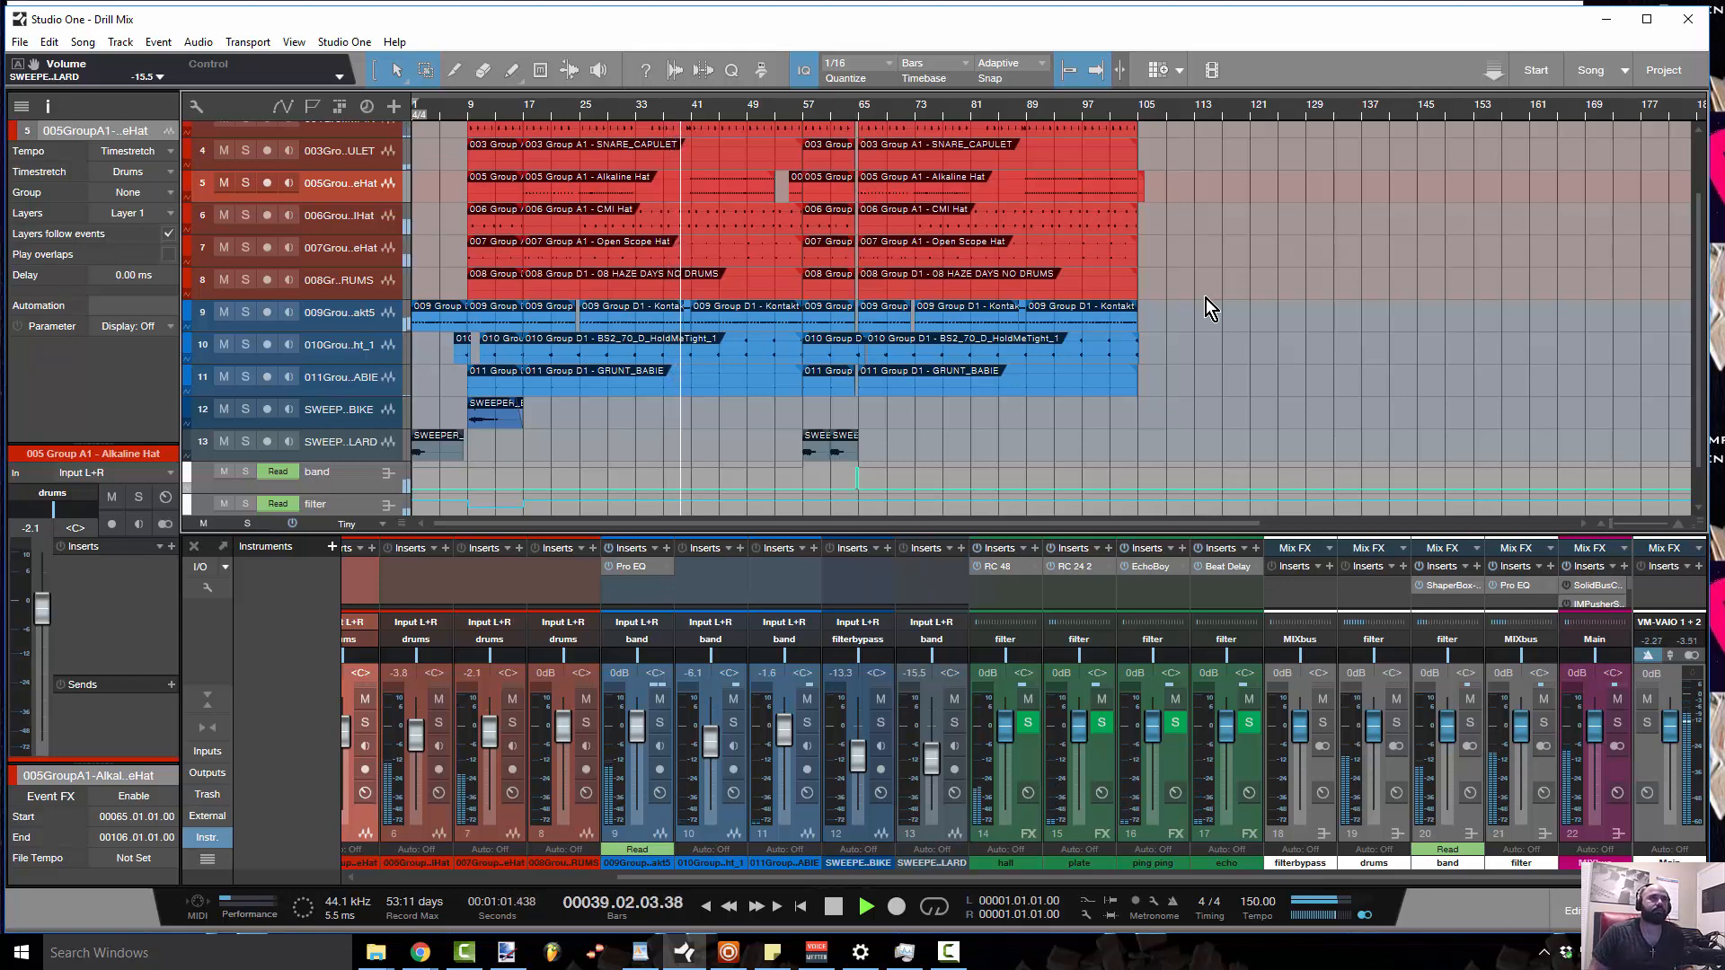
pyautogui.click(796, 116)
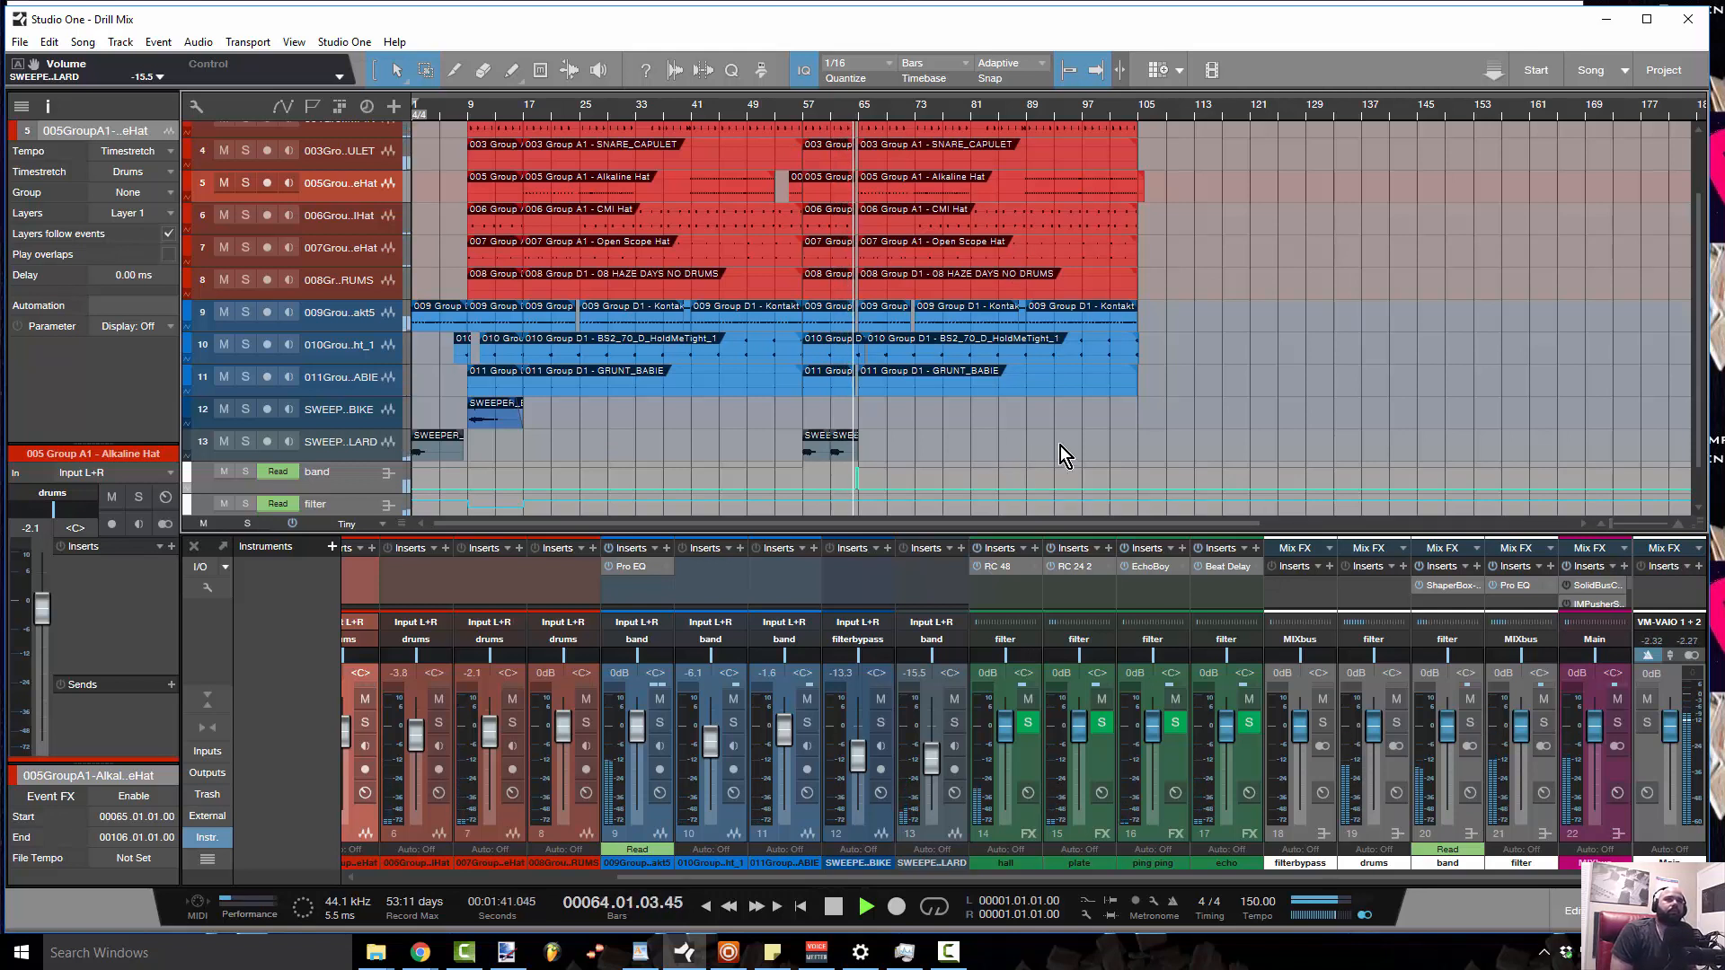
pyautogui.press('space')
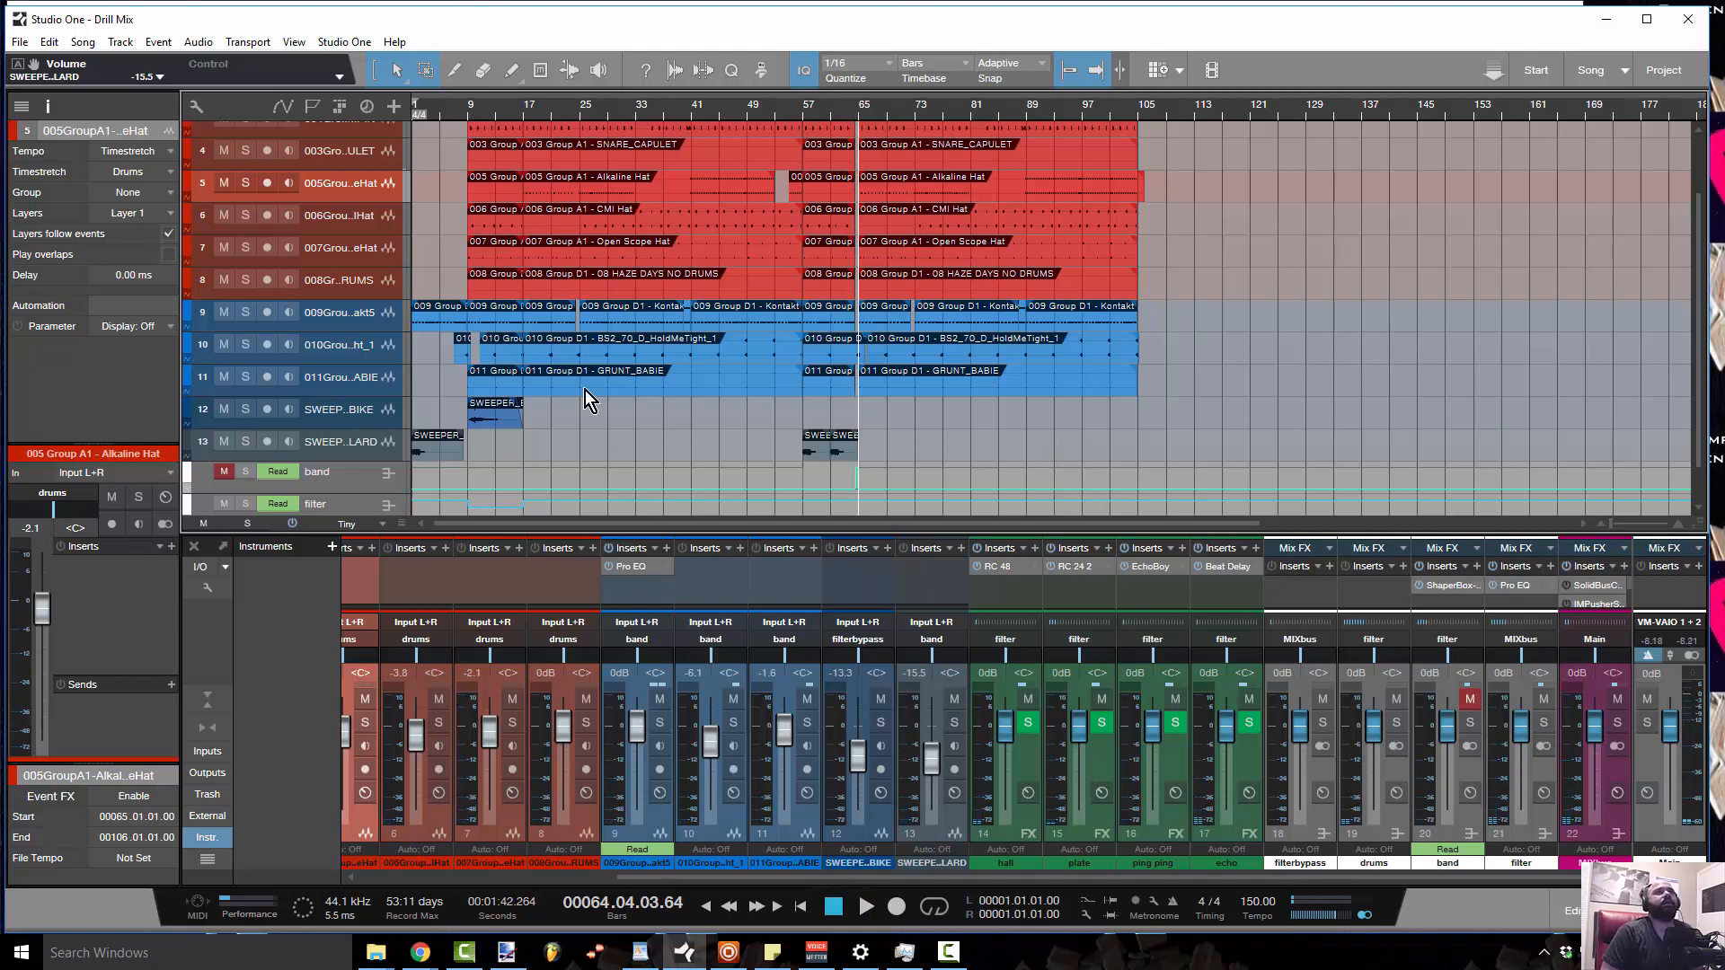
# Play the start of the section at bar 9 briefly and check the level on the main output meter
pyautogui.click(803, 117)
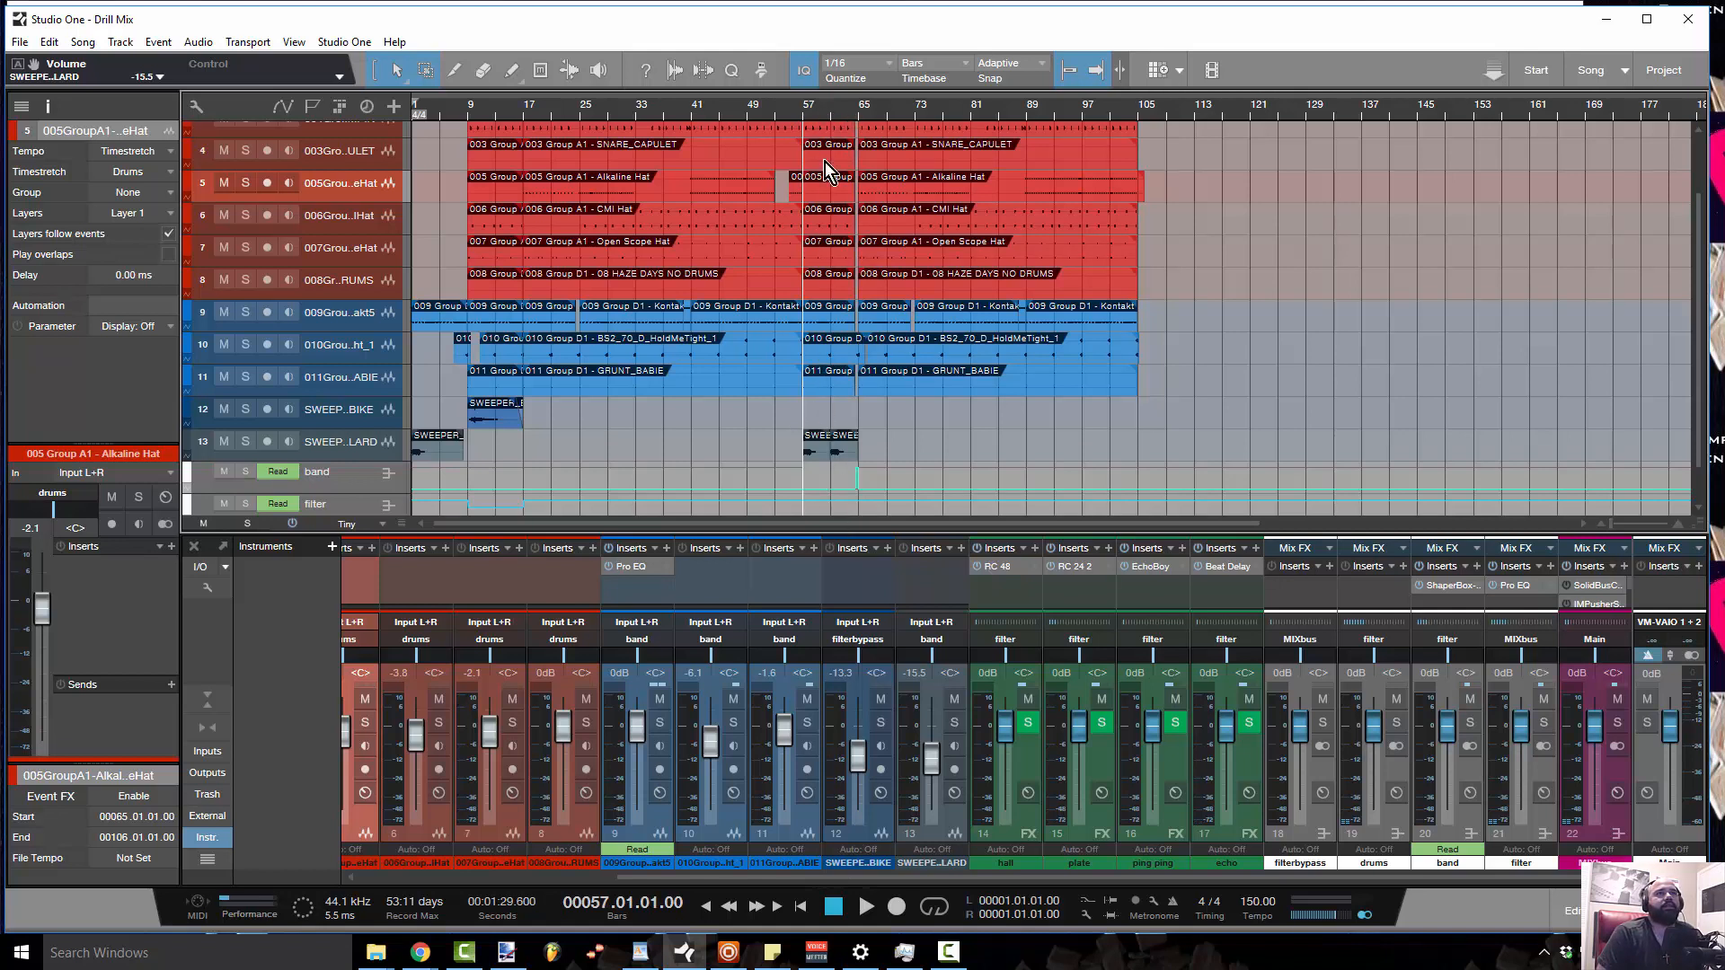
pyautogui.click(471, 115)
pyautogui.press('space')
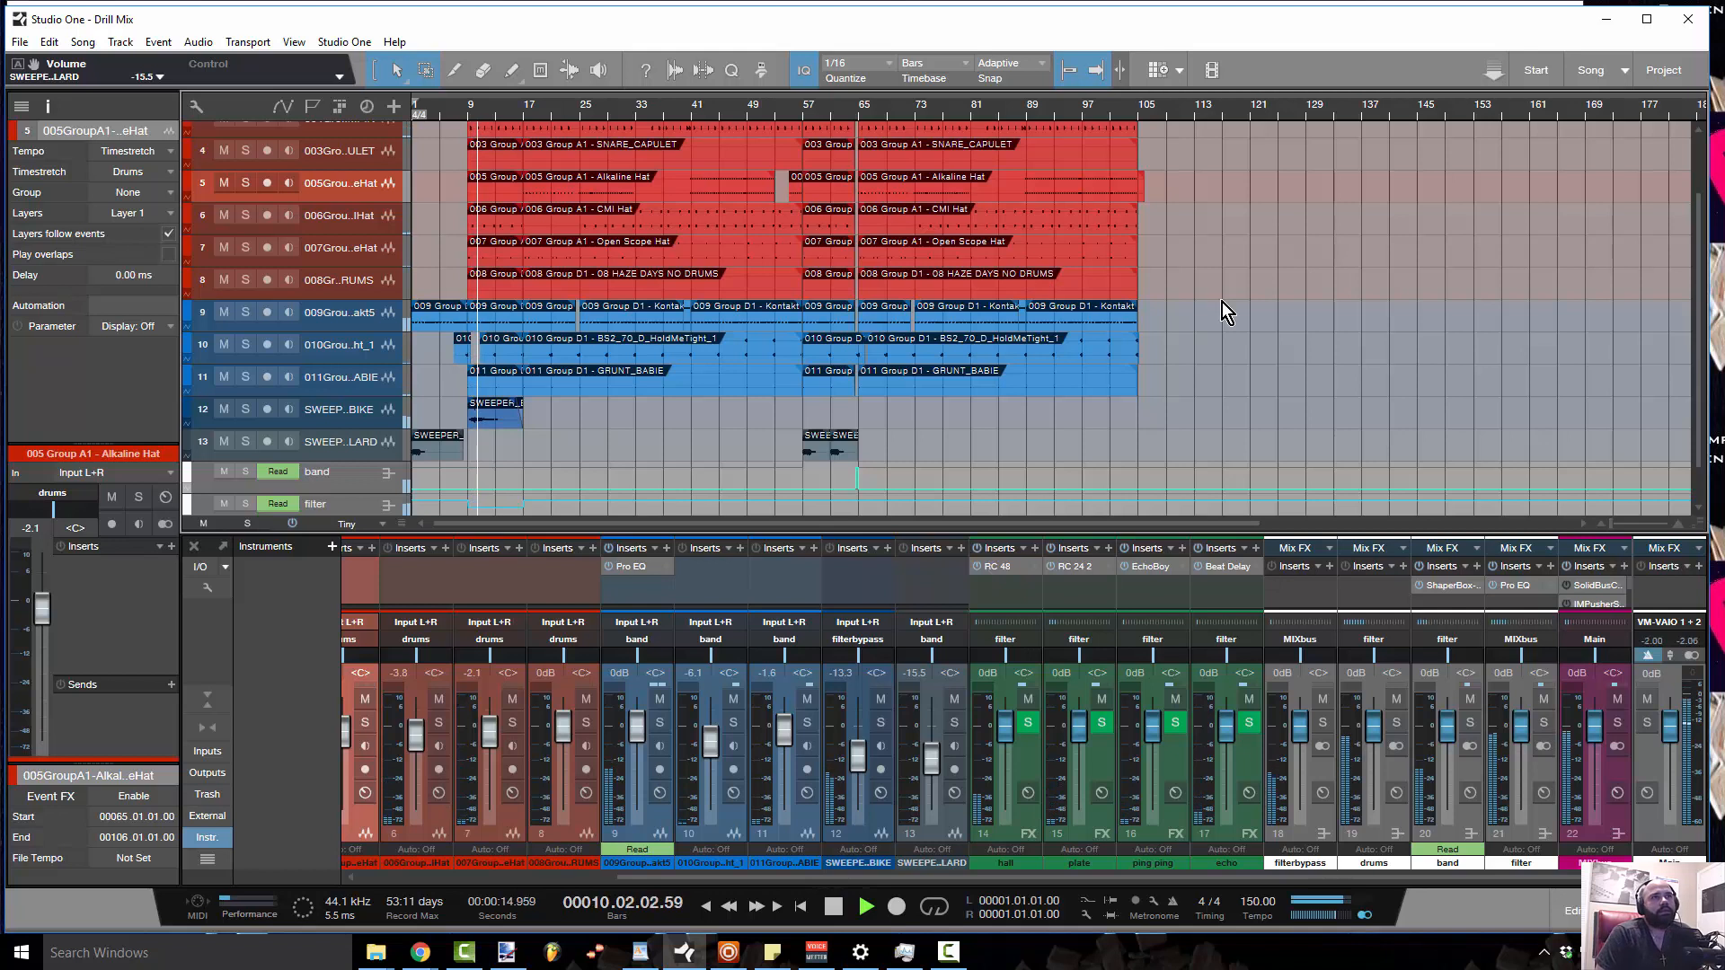
pyautogui.press('space')
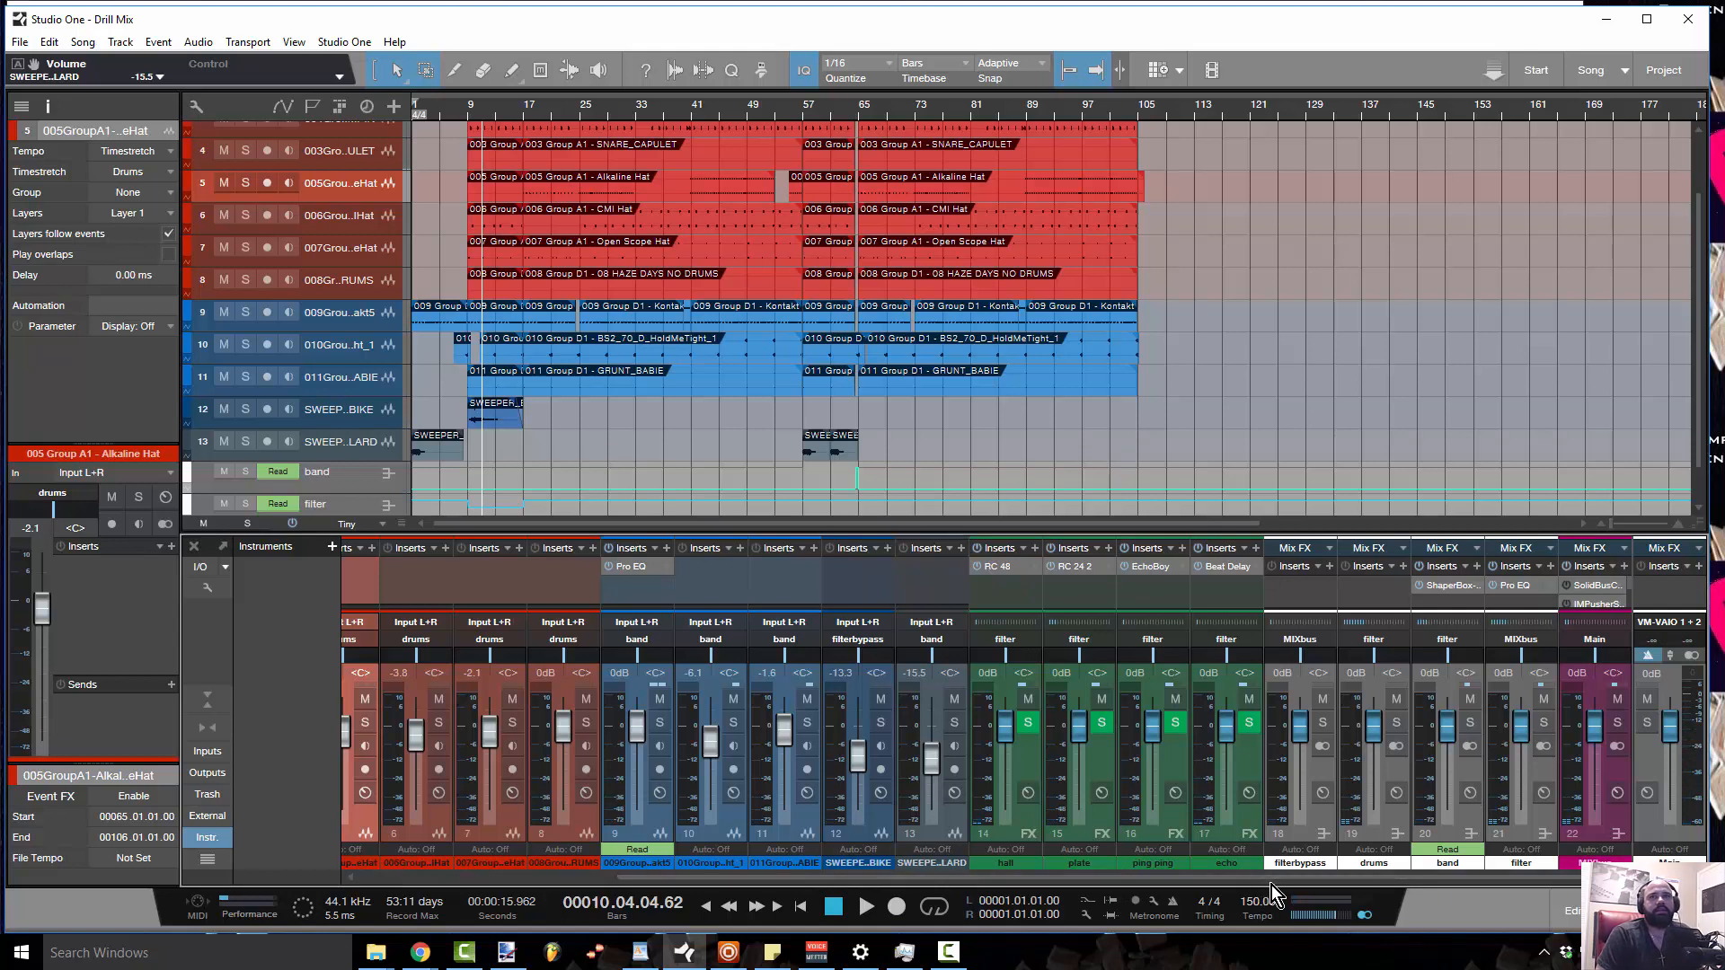
pyautogui.click(1692, 714)
pyautogui.moveTo(1690, 713); pyautogui.dragTo(1699, 717)
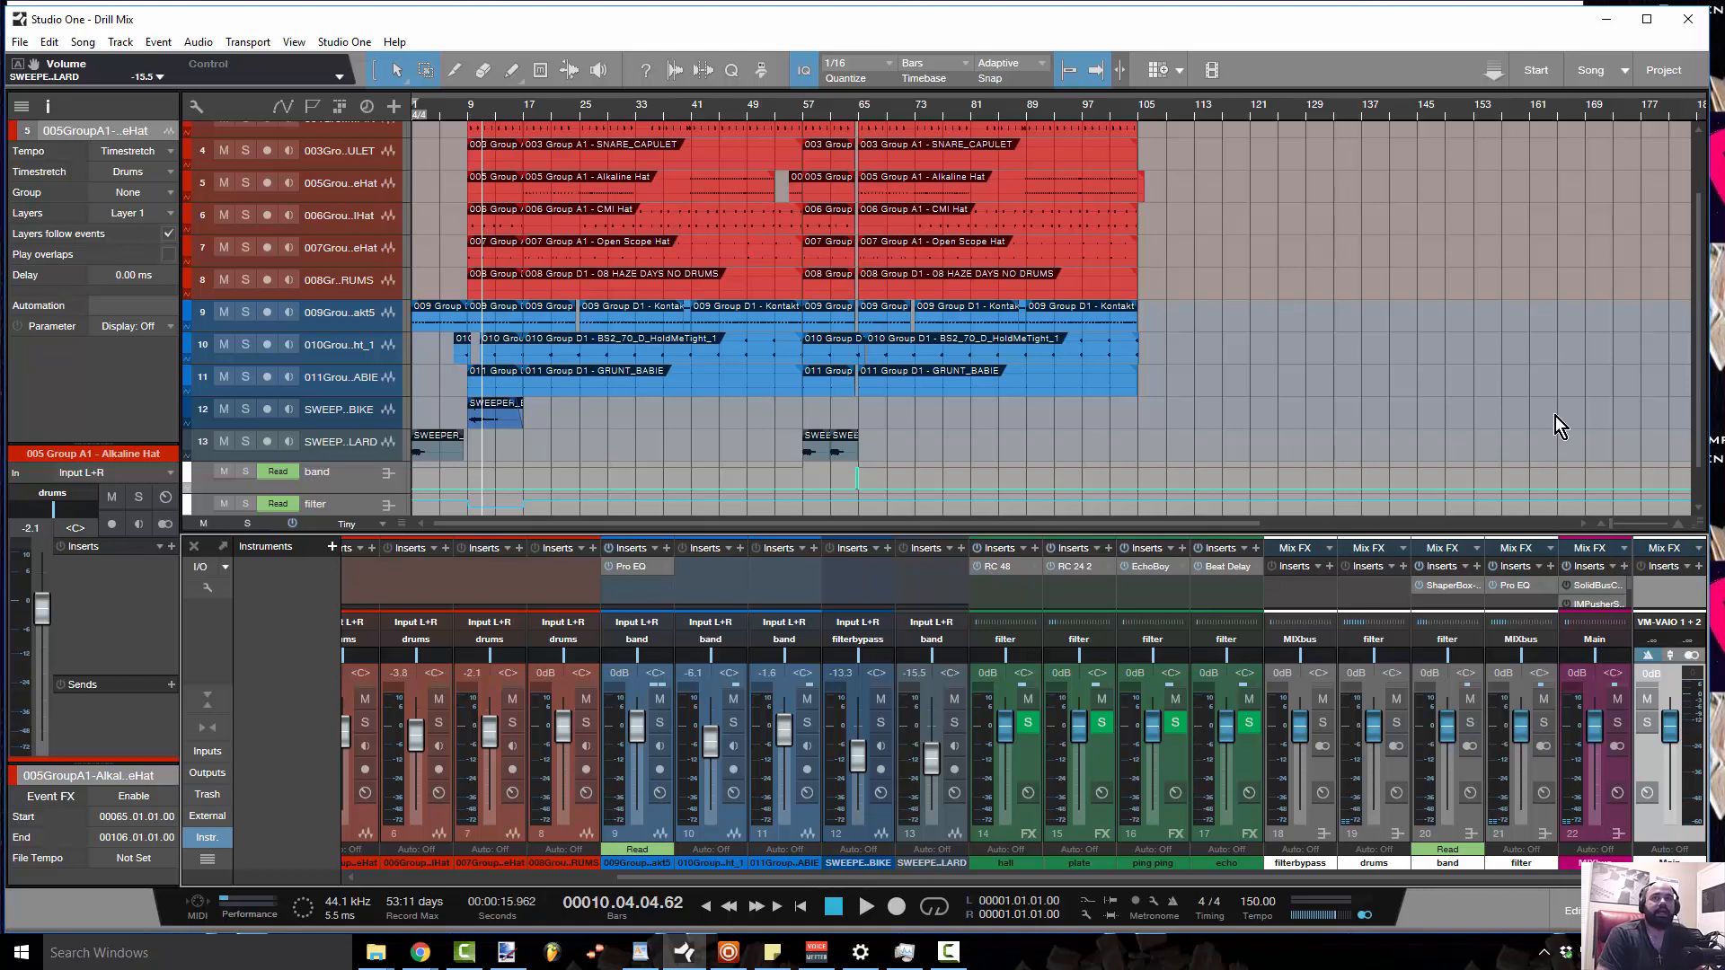
# Enlarge the mixer console and extend the bus insert racks to show the full MIXbus effects chain
pyautogui.moveTo(1565, 531); pyautogui.dragTo(1566, 425)
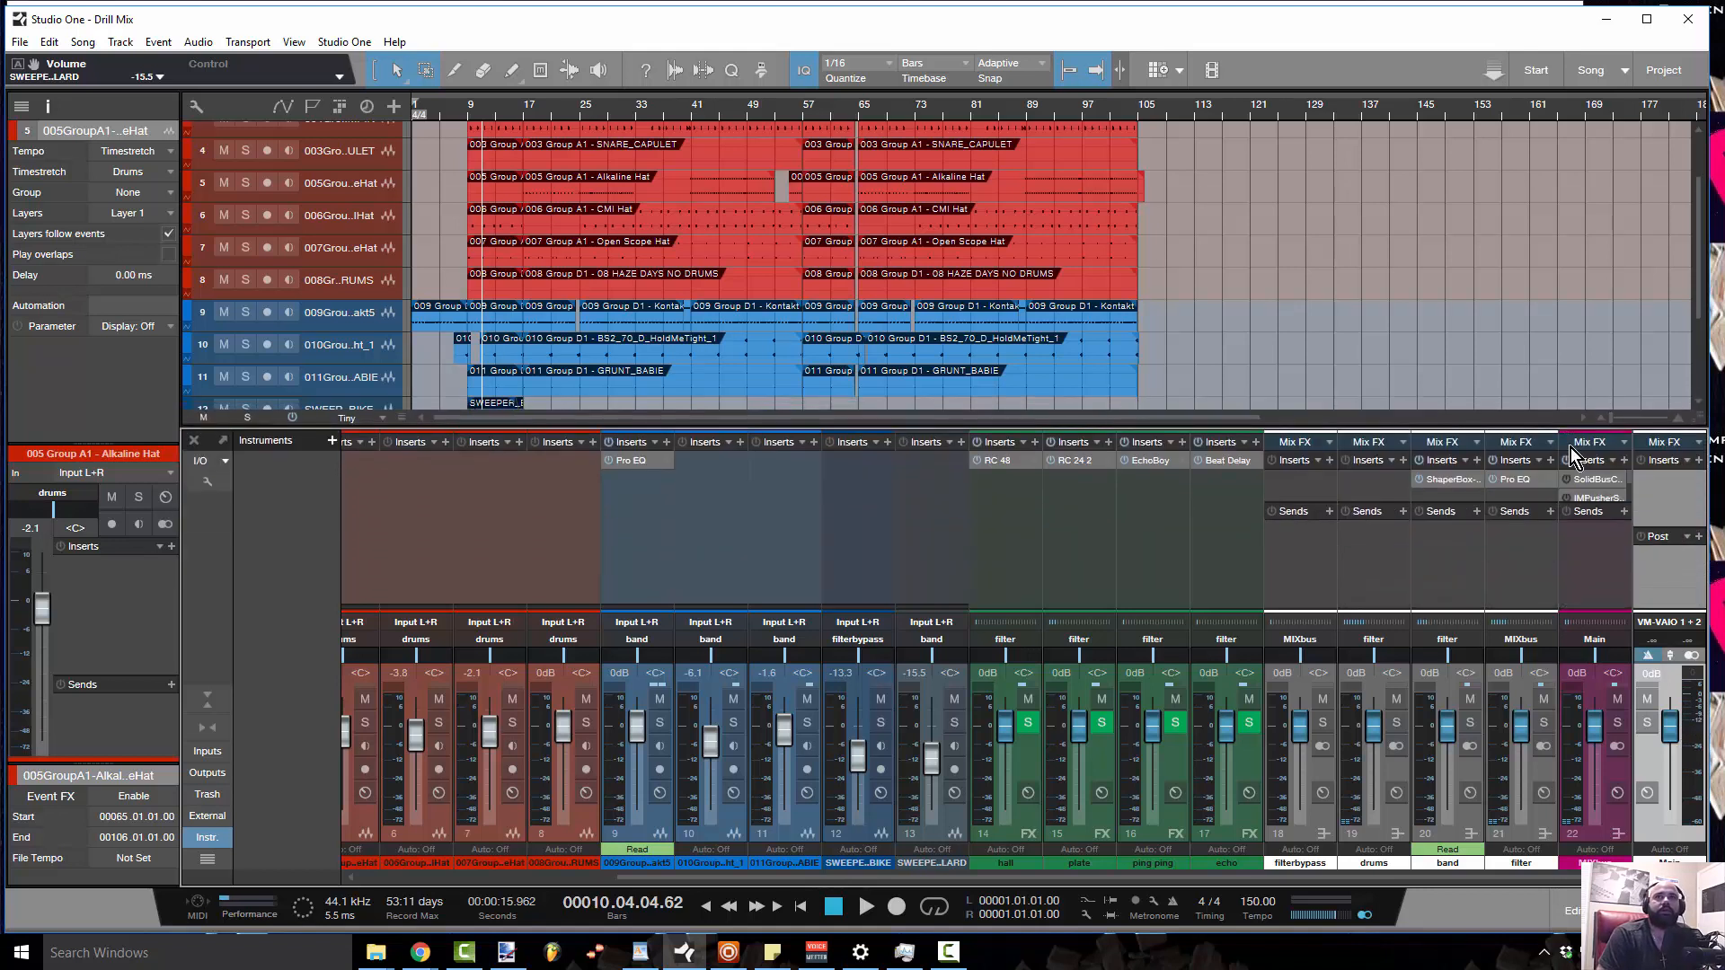
pyautogui.moveTo(1586, 503); pyautogui.dragTo(1578, 576)
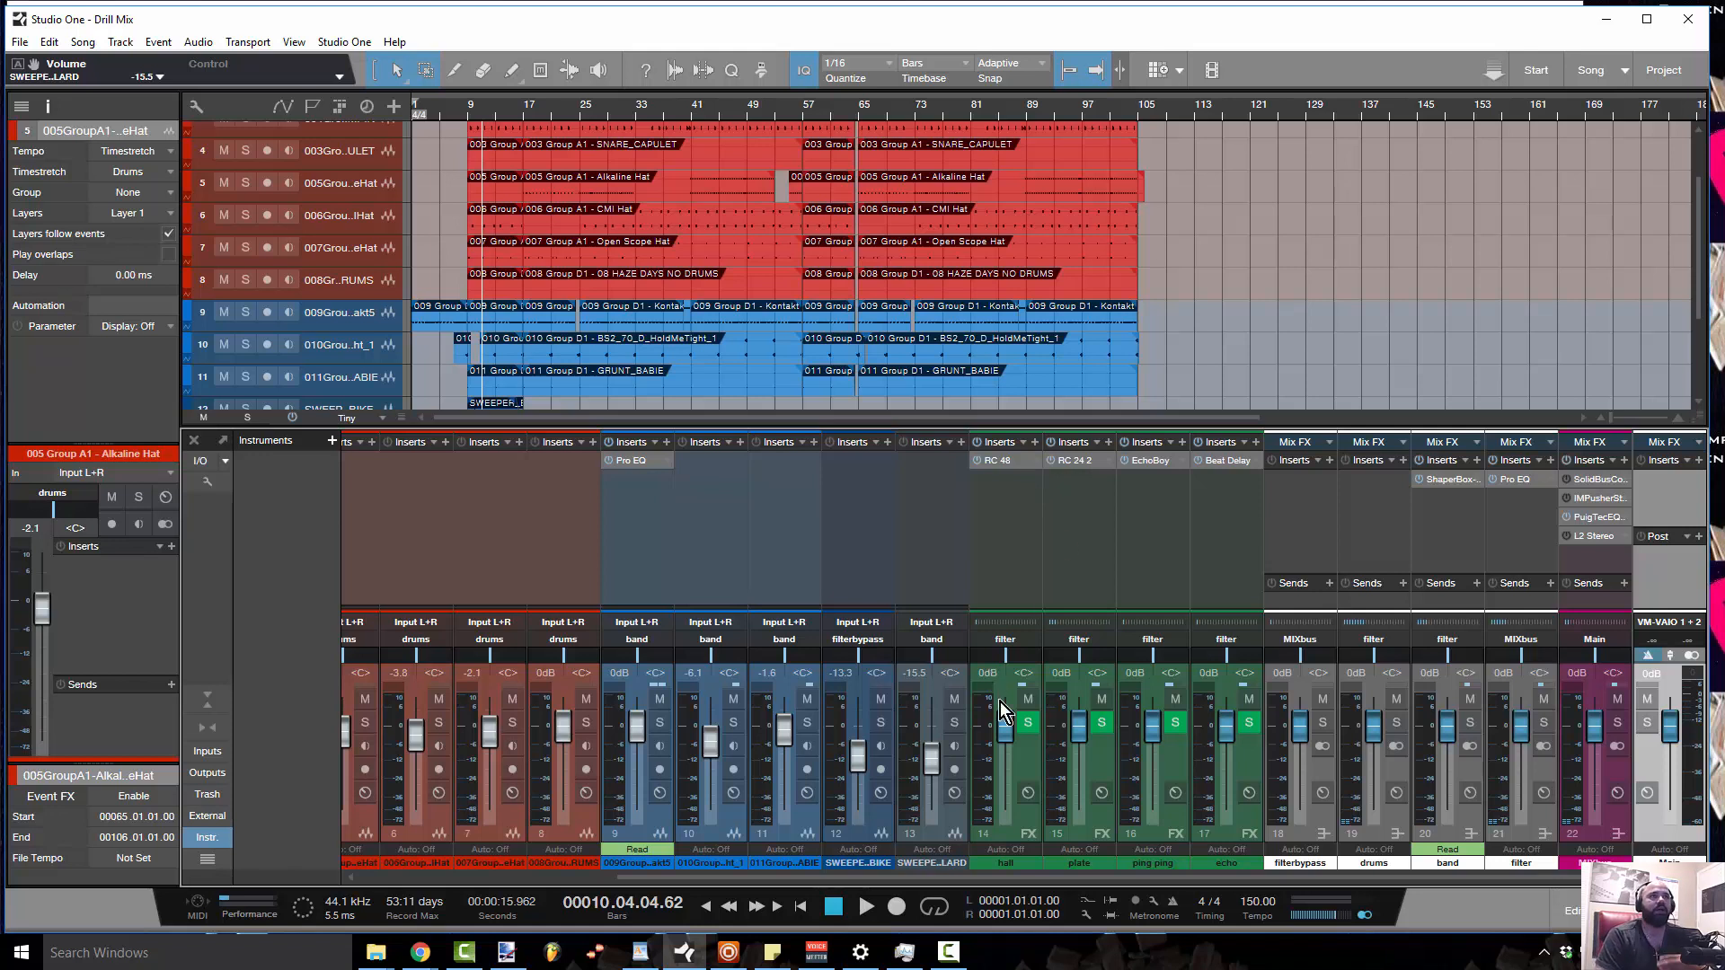
pyautogui.moveTo(846, 882); pyautogui.dragTo(535, 857)
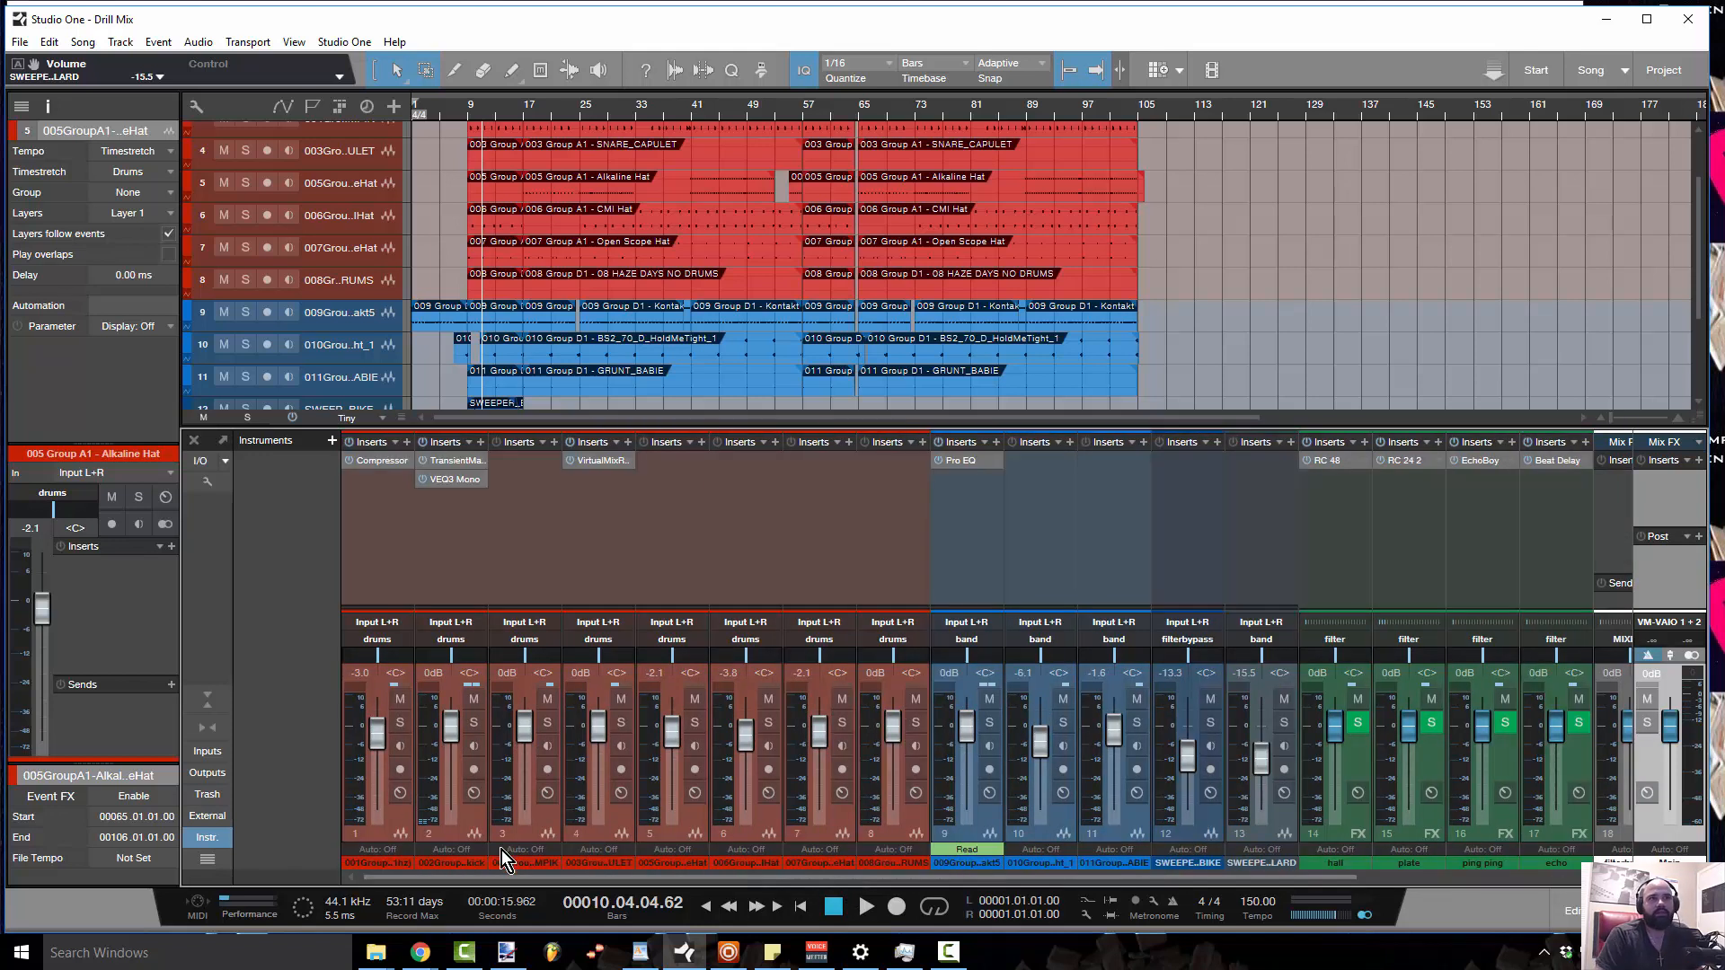
# Play briefly from bar 9 again and check how high the main output peaks
pyautogui.click(477, 112)
pyautogui.press('space')
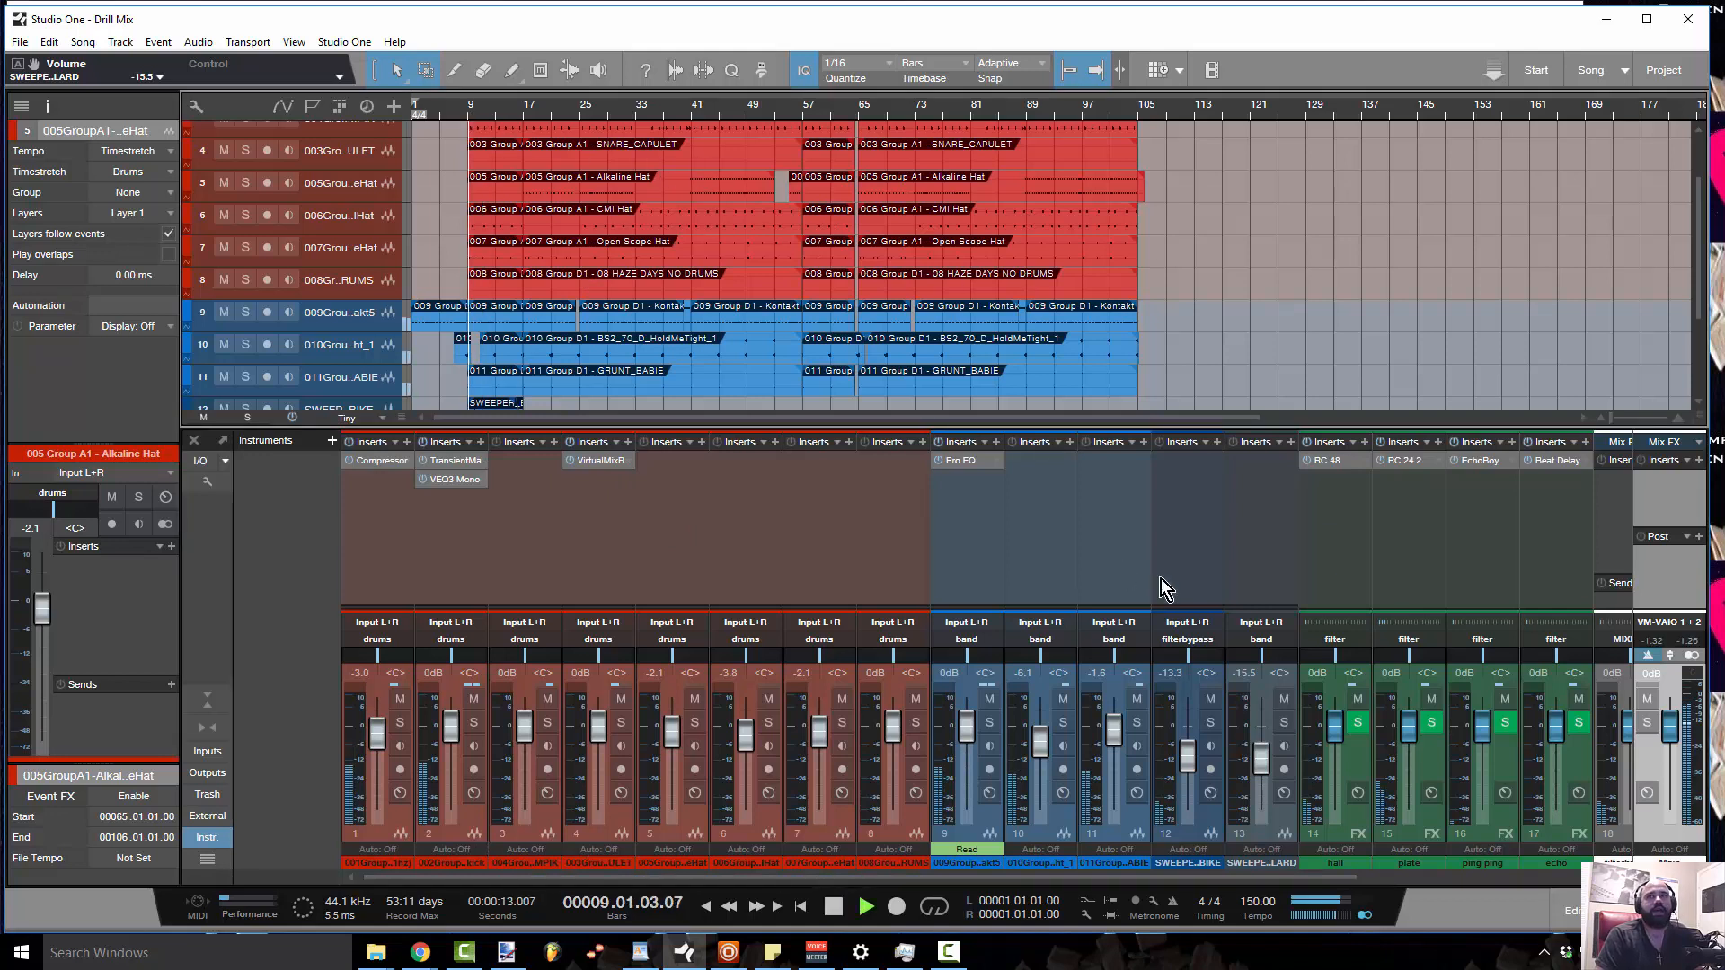
pyautogui.press('space')
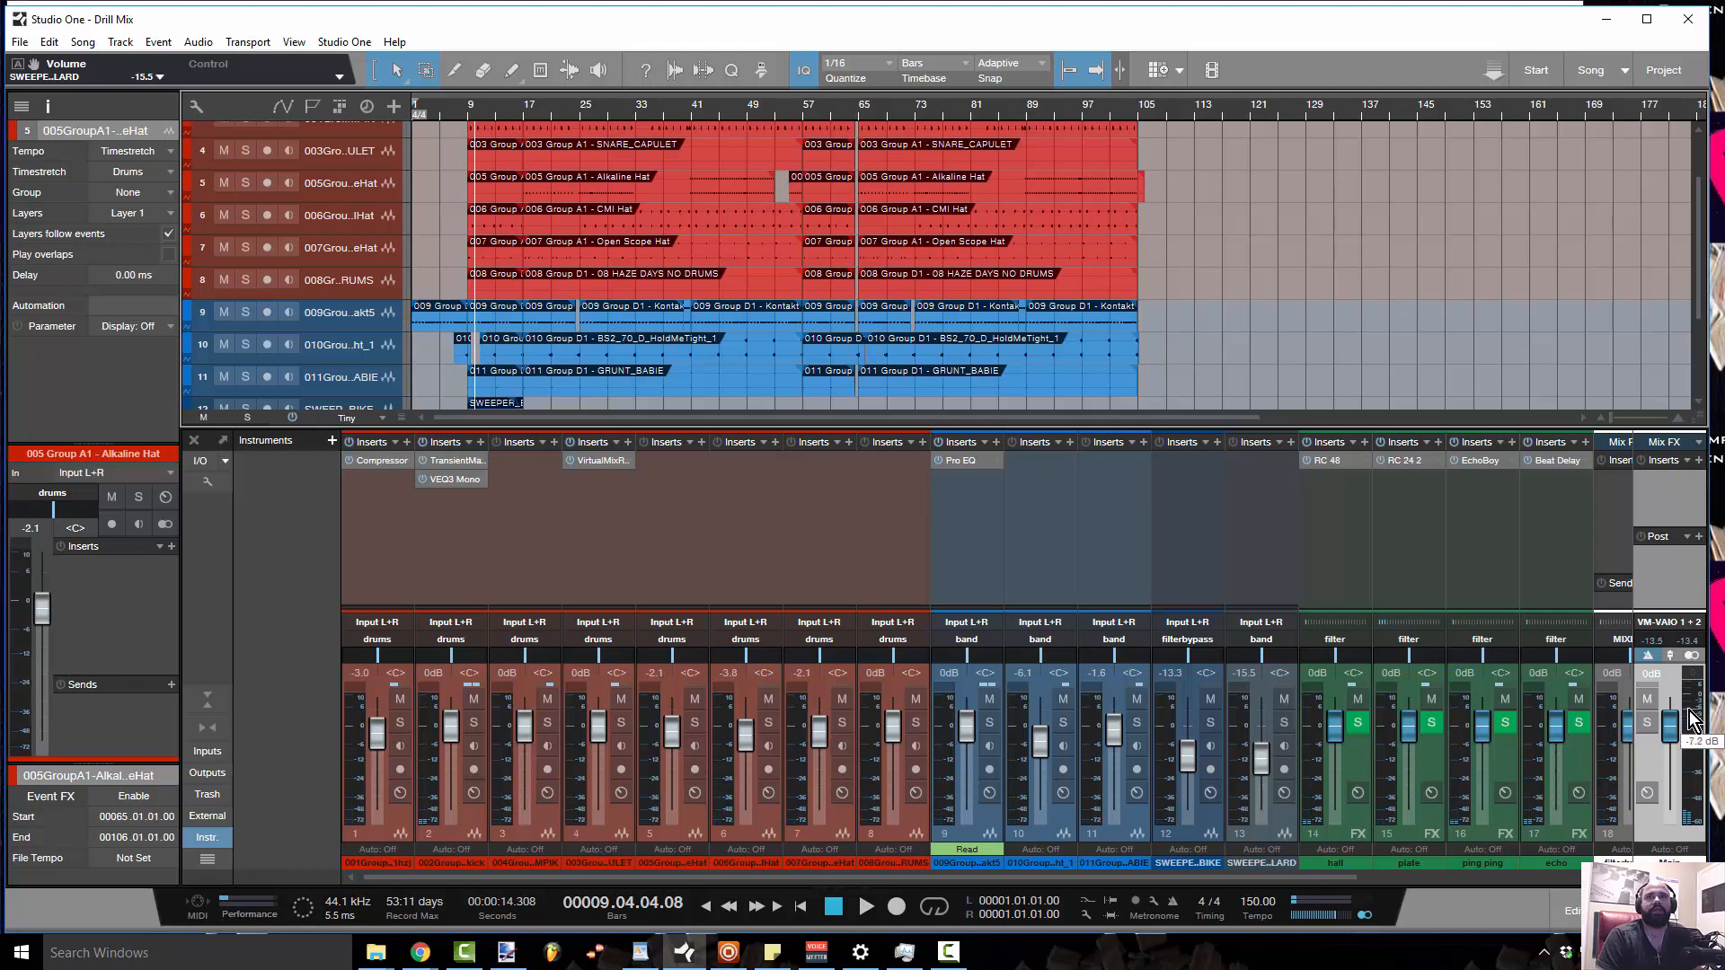
# Select the filterbypass, drums and band buses together and lower their volume to -4.0 dB
pyautogui.click(1127, 875)
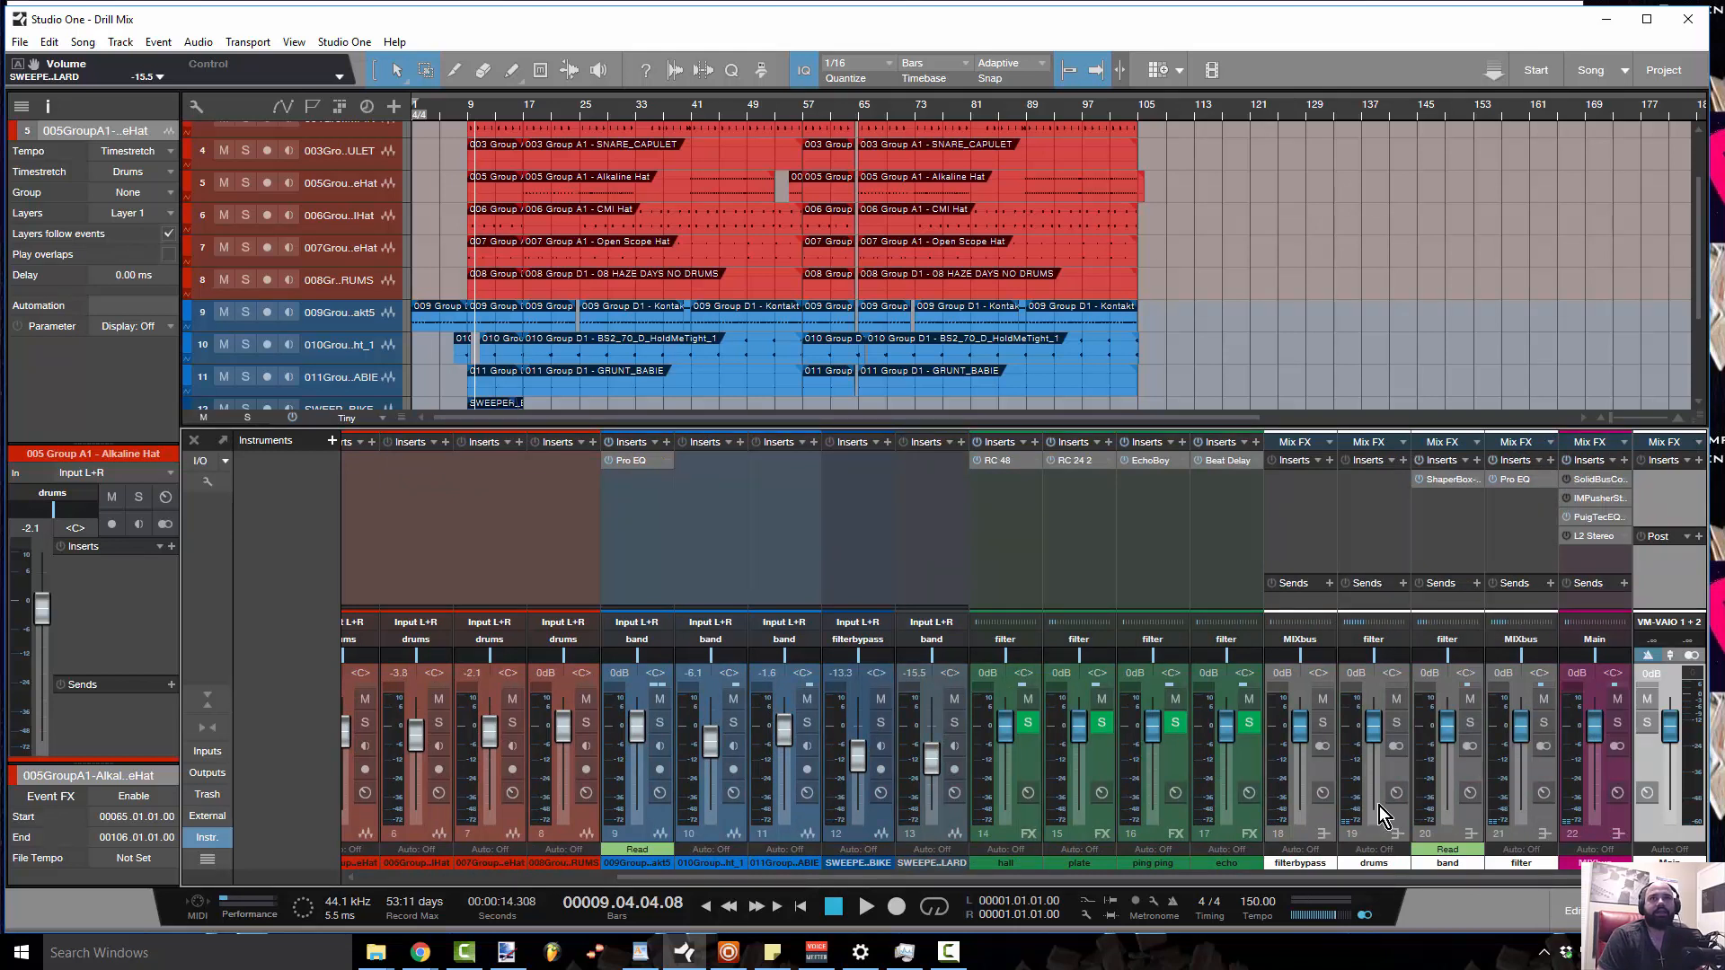
pyautogui.click(1321, 821)
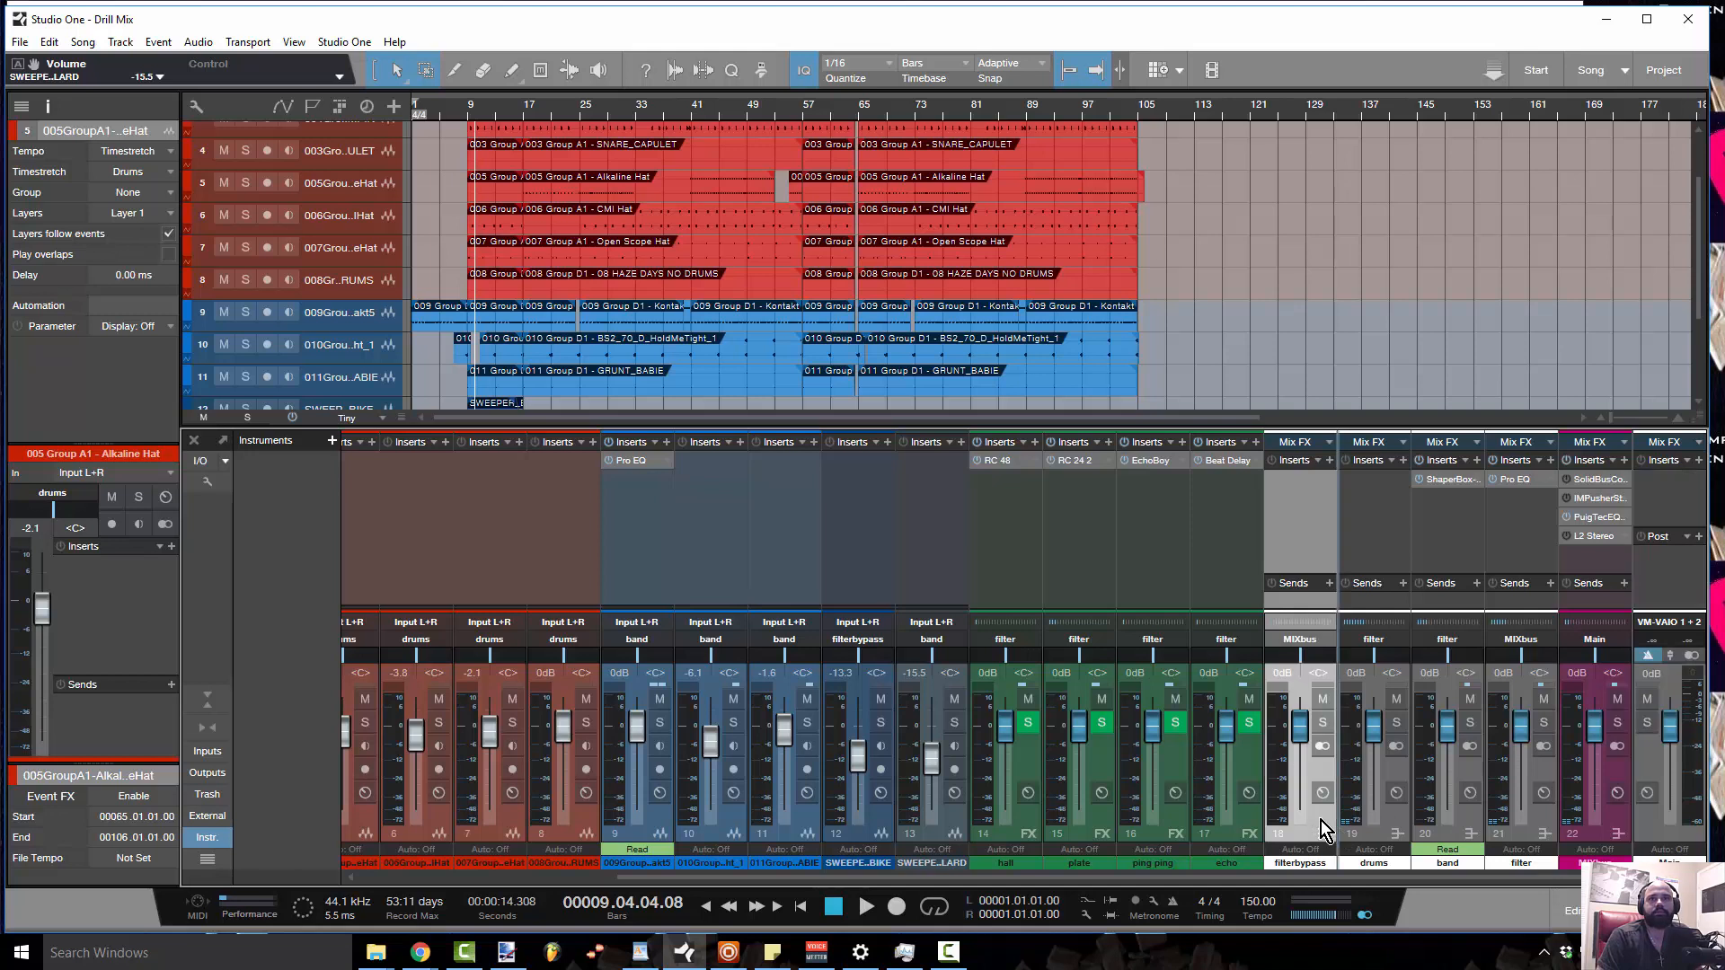
pyautogui.click(1412, 826)
pyautogui.click(1398, 822)
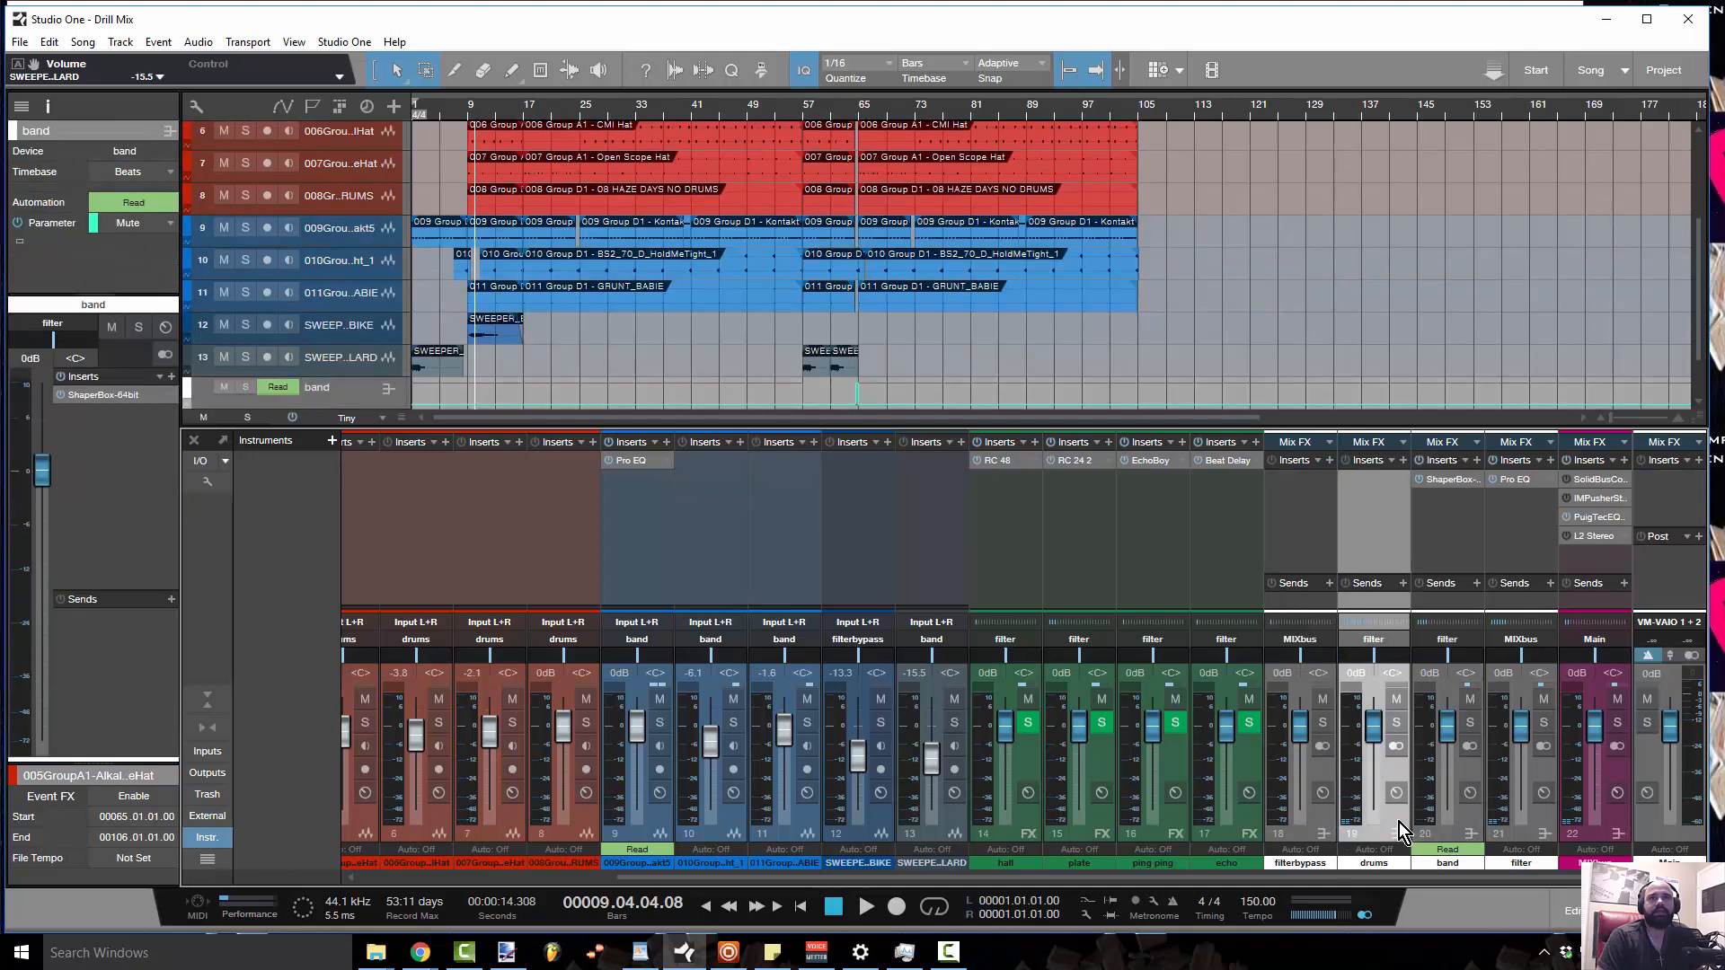
pyautogui.keyDown('shift'); pyautogui.click(1463, 817); pyautogui.keyUp('shift')
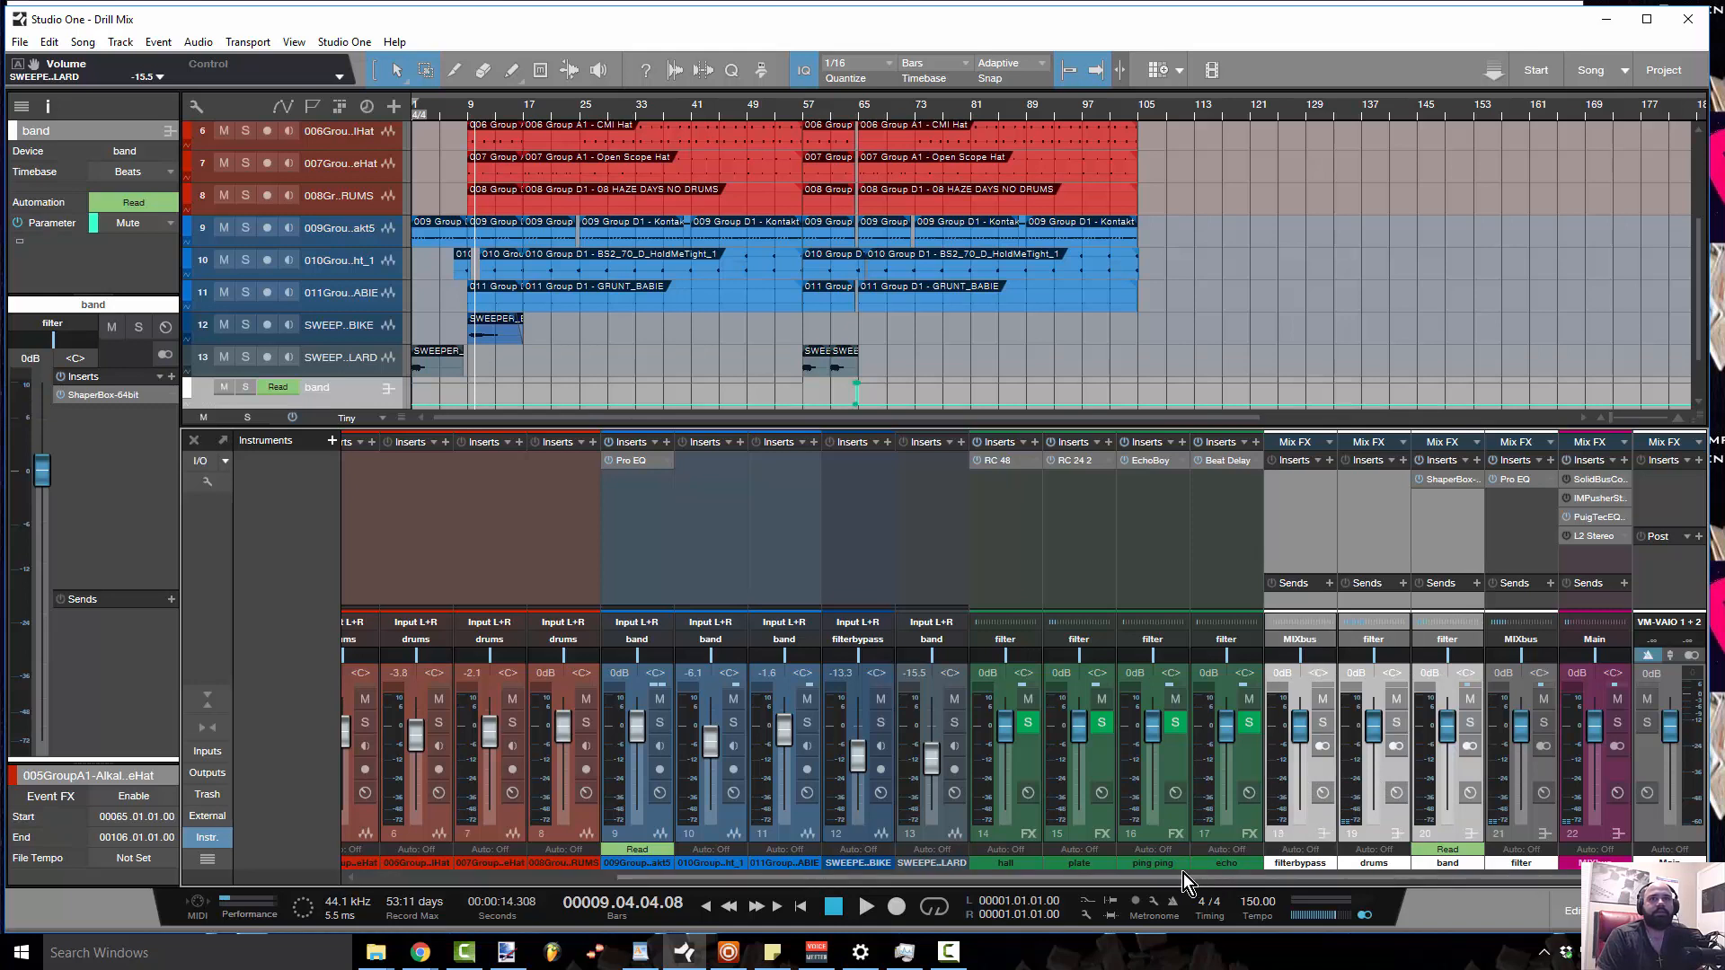
pyautogui.moveTo(1095, 876); pyautogui.dragTo(621, 870)
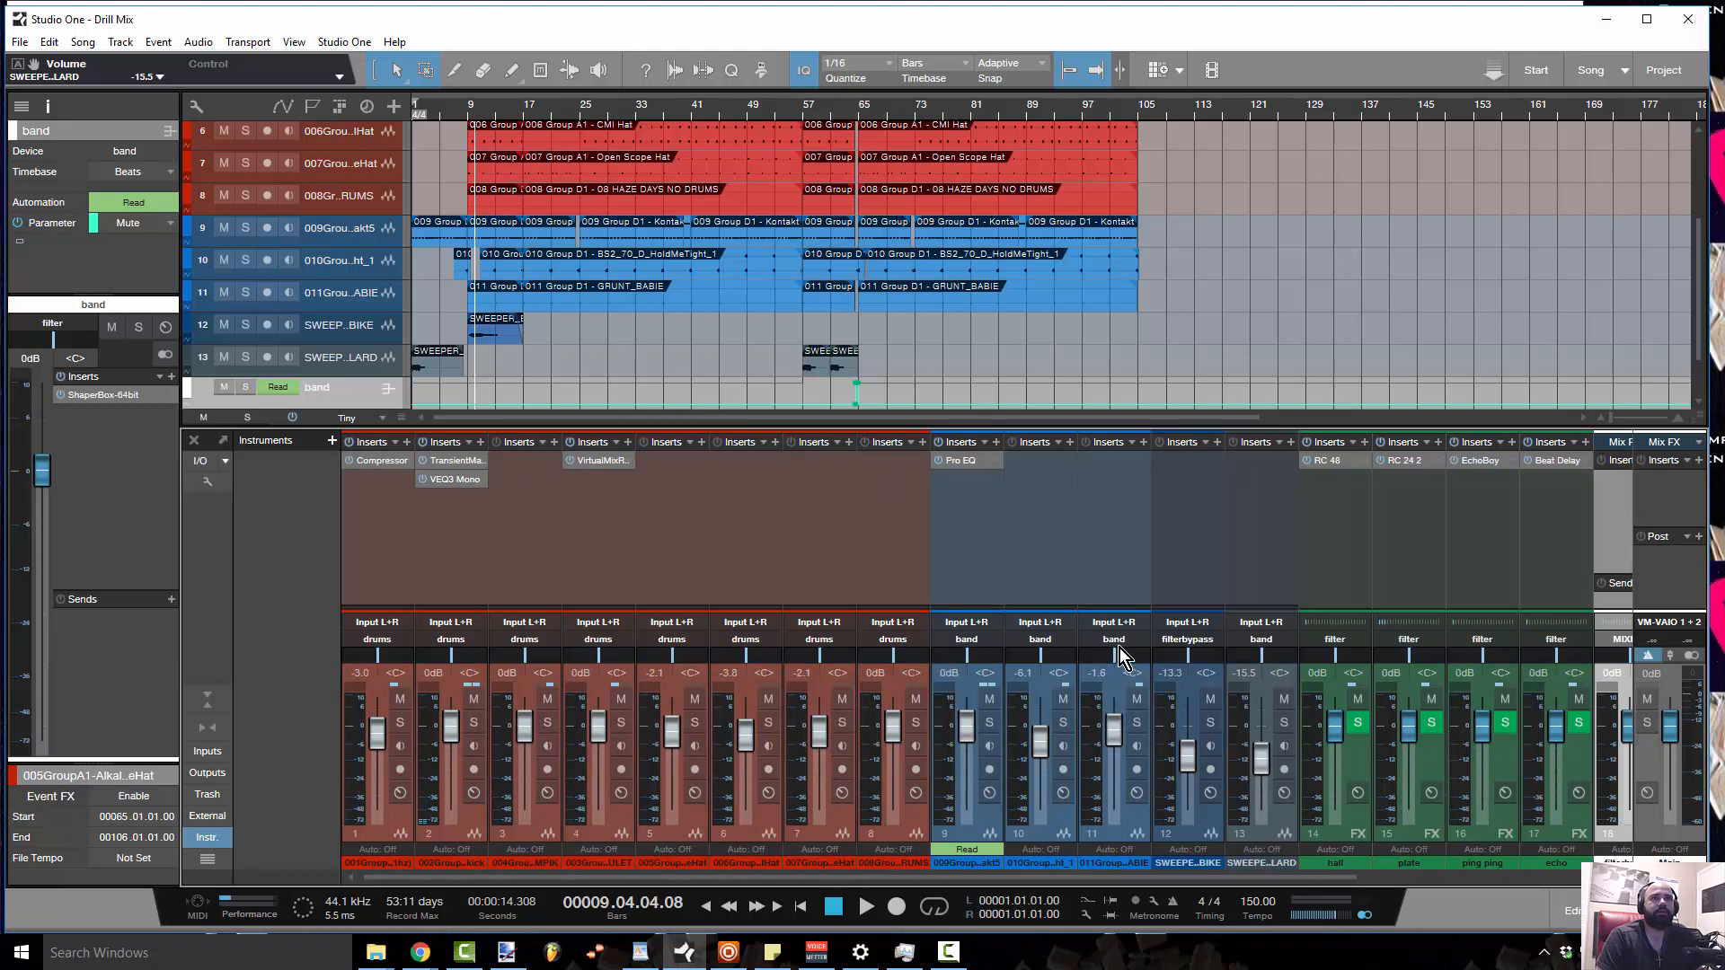
pyautogui.moveTo(1103, 878); pyautogui.dragTo(1393, 880)
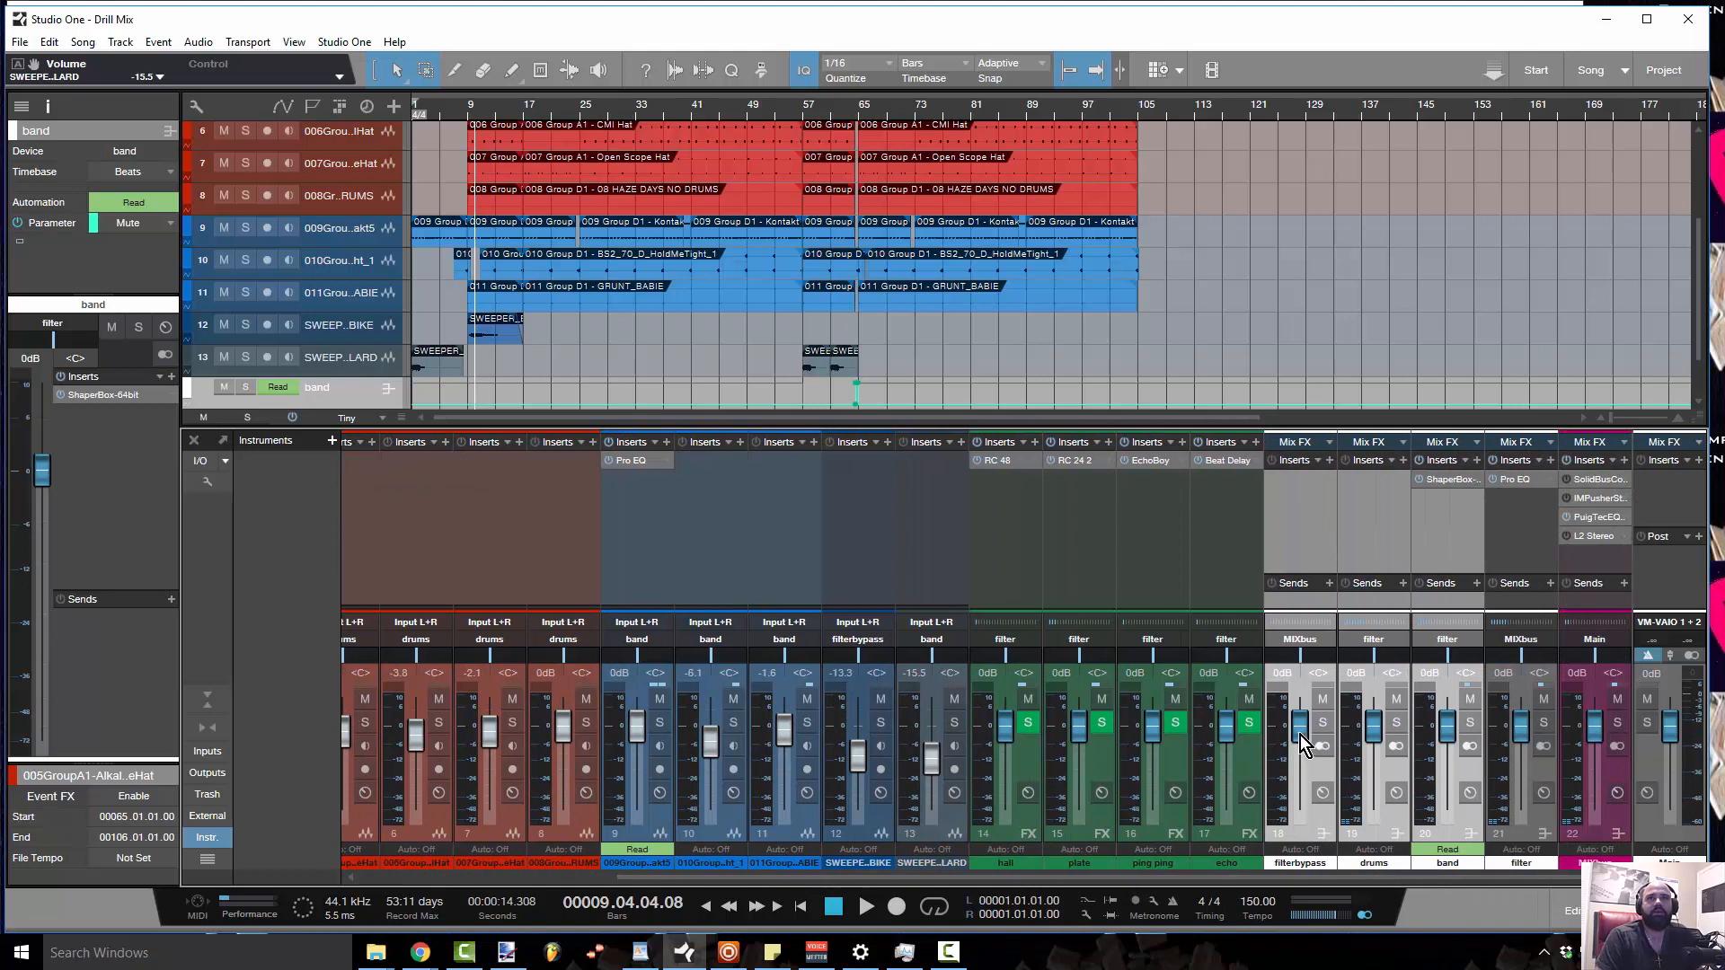
pyautogui.moveTo(1301, 737); pyautogui.dragTo(1300, 747)
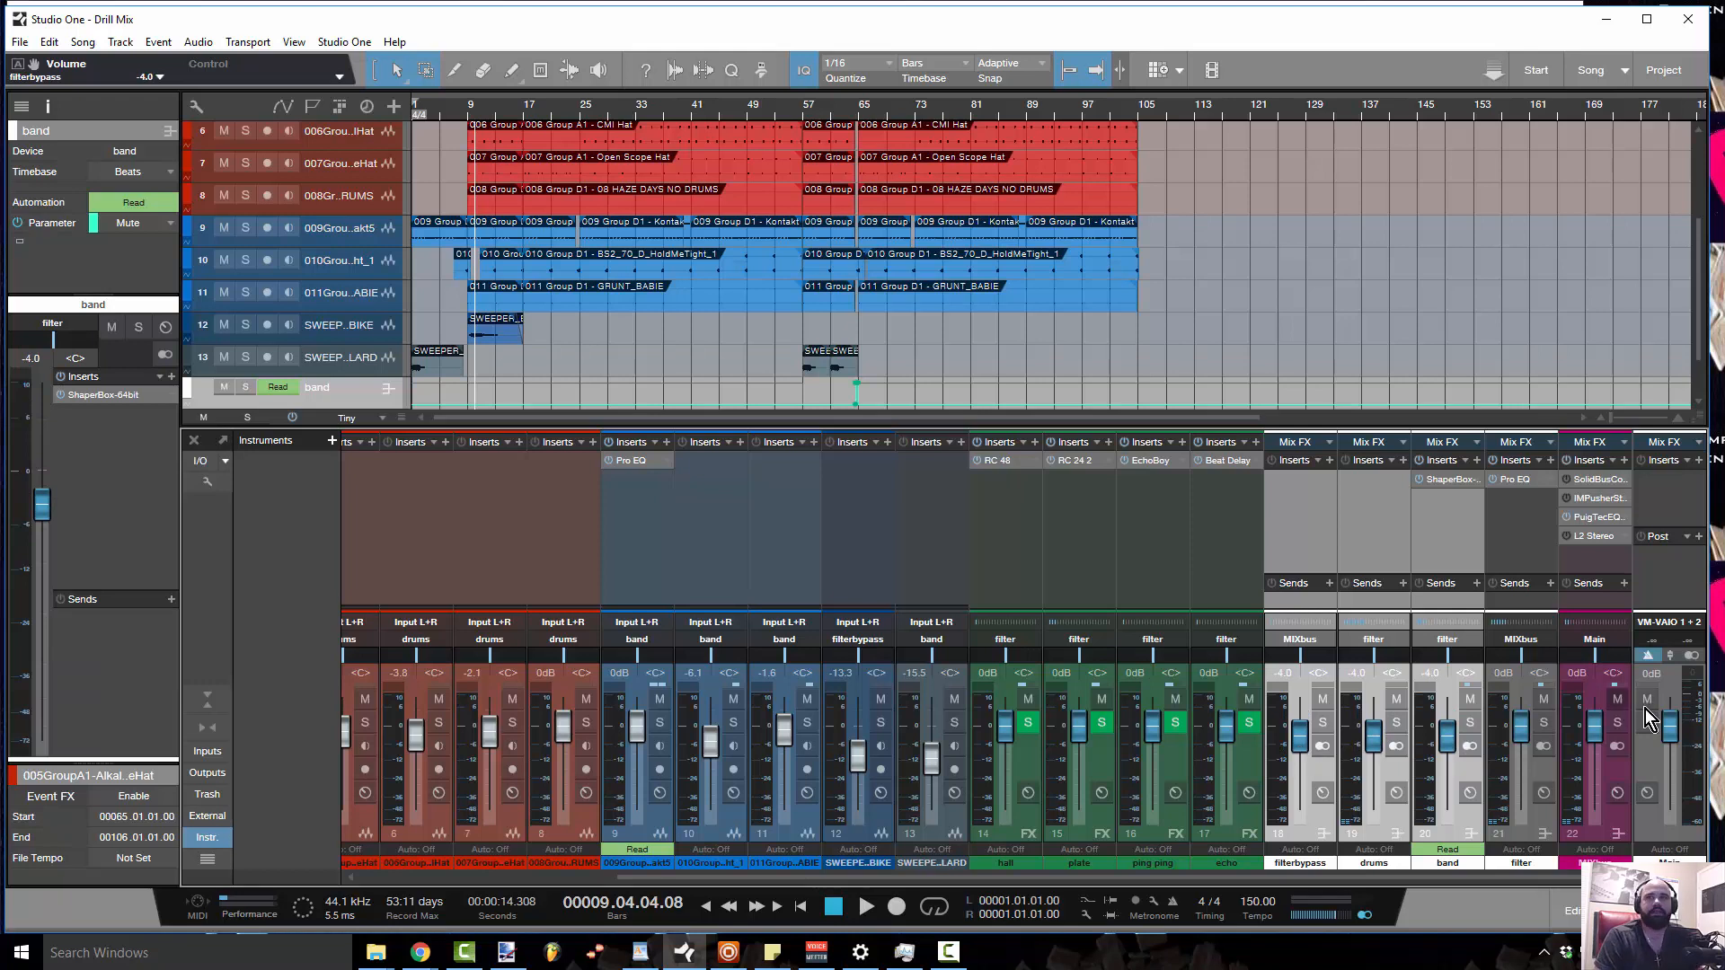
# Play the mix, jump to bar 25, and check the output headroom with the lowered buses
pyautogui.press('space')
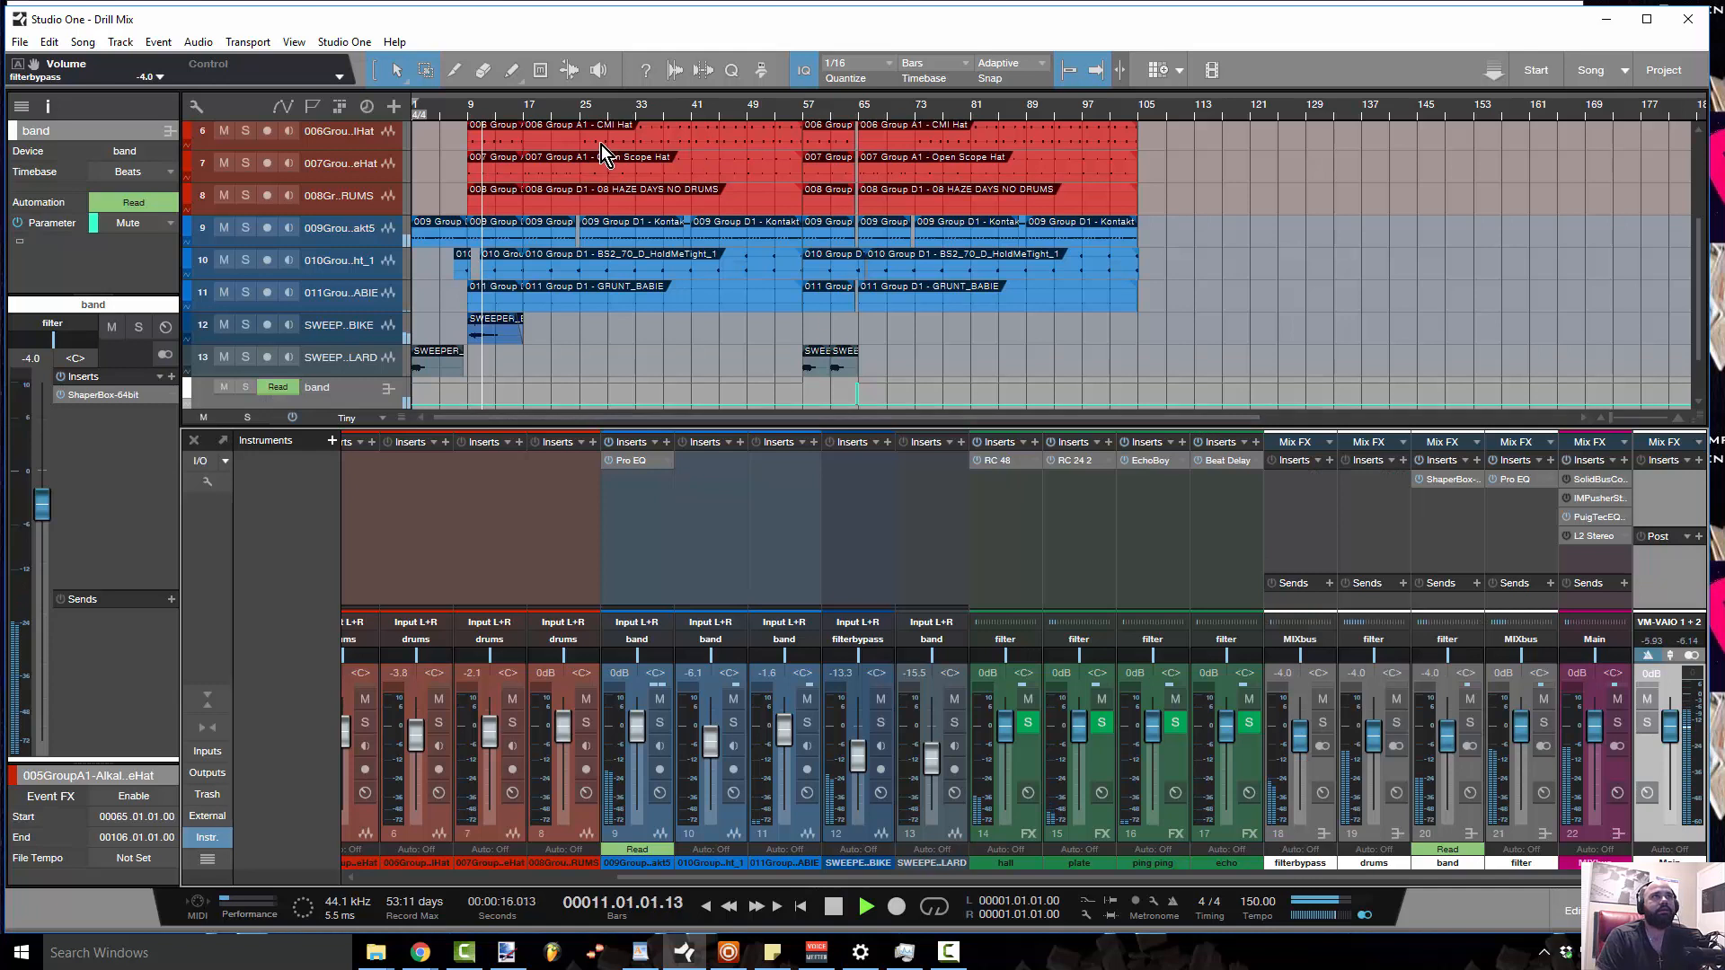
pyautogui.click(584, 109)
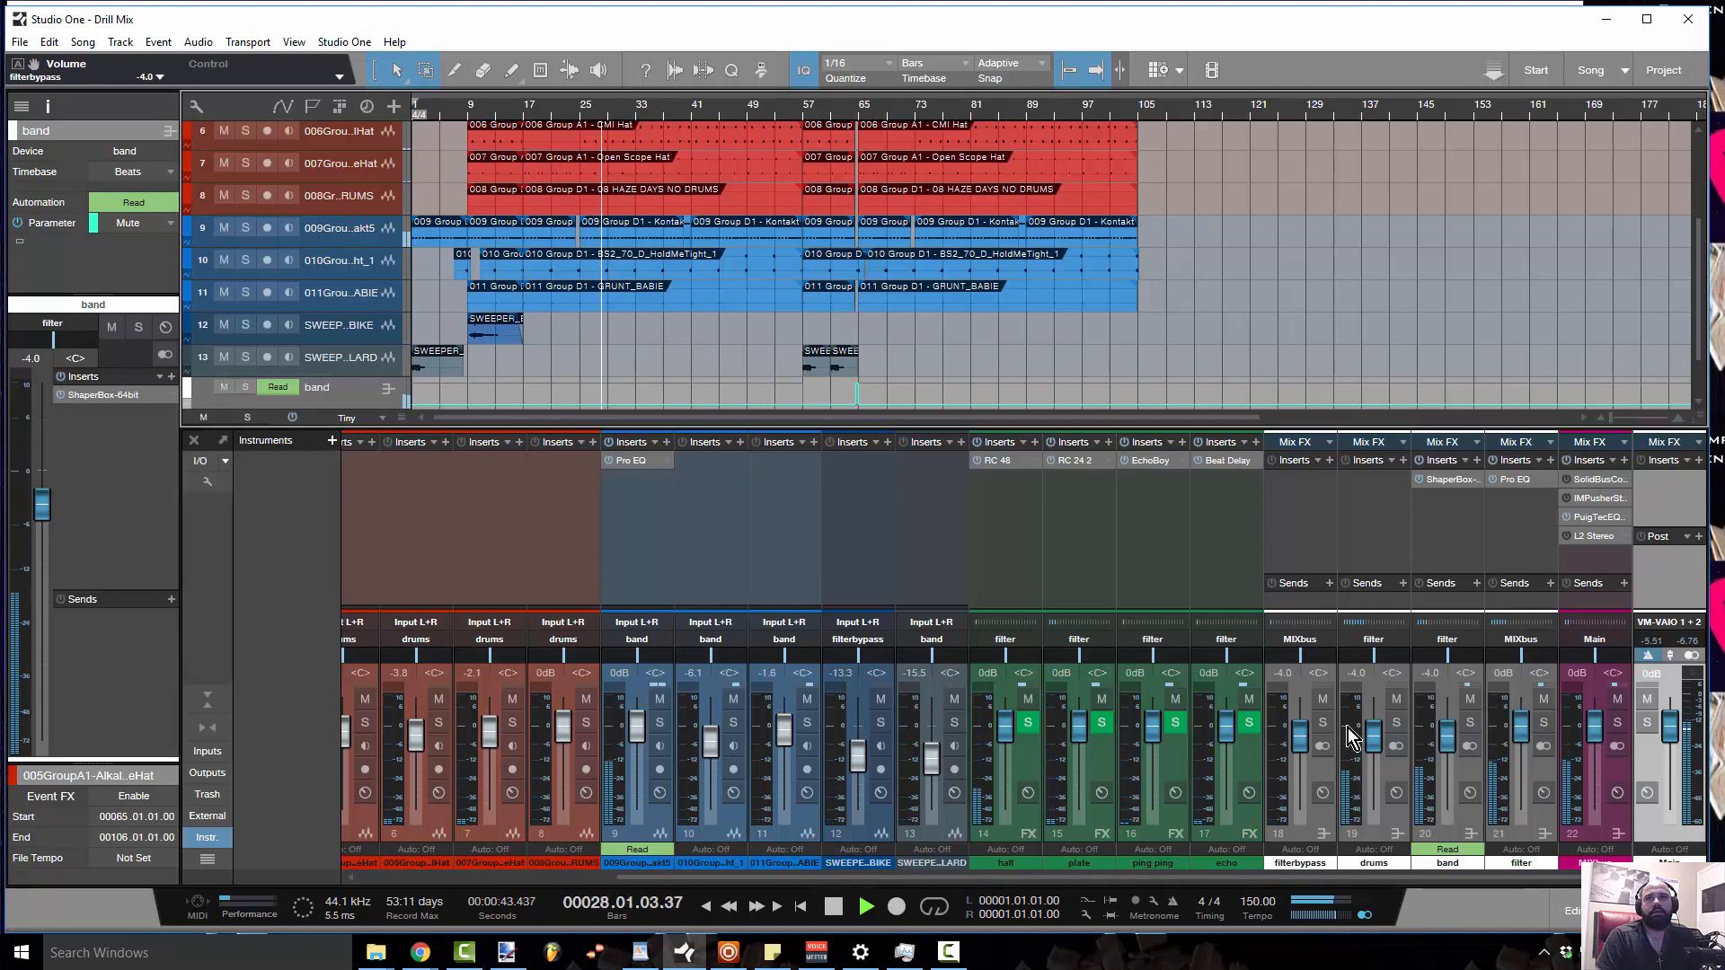
pyautogui.press('space')
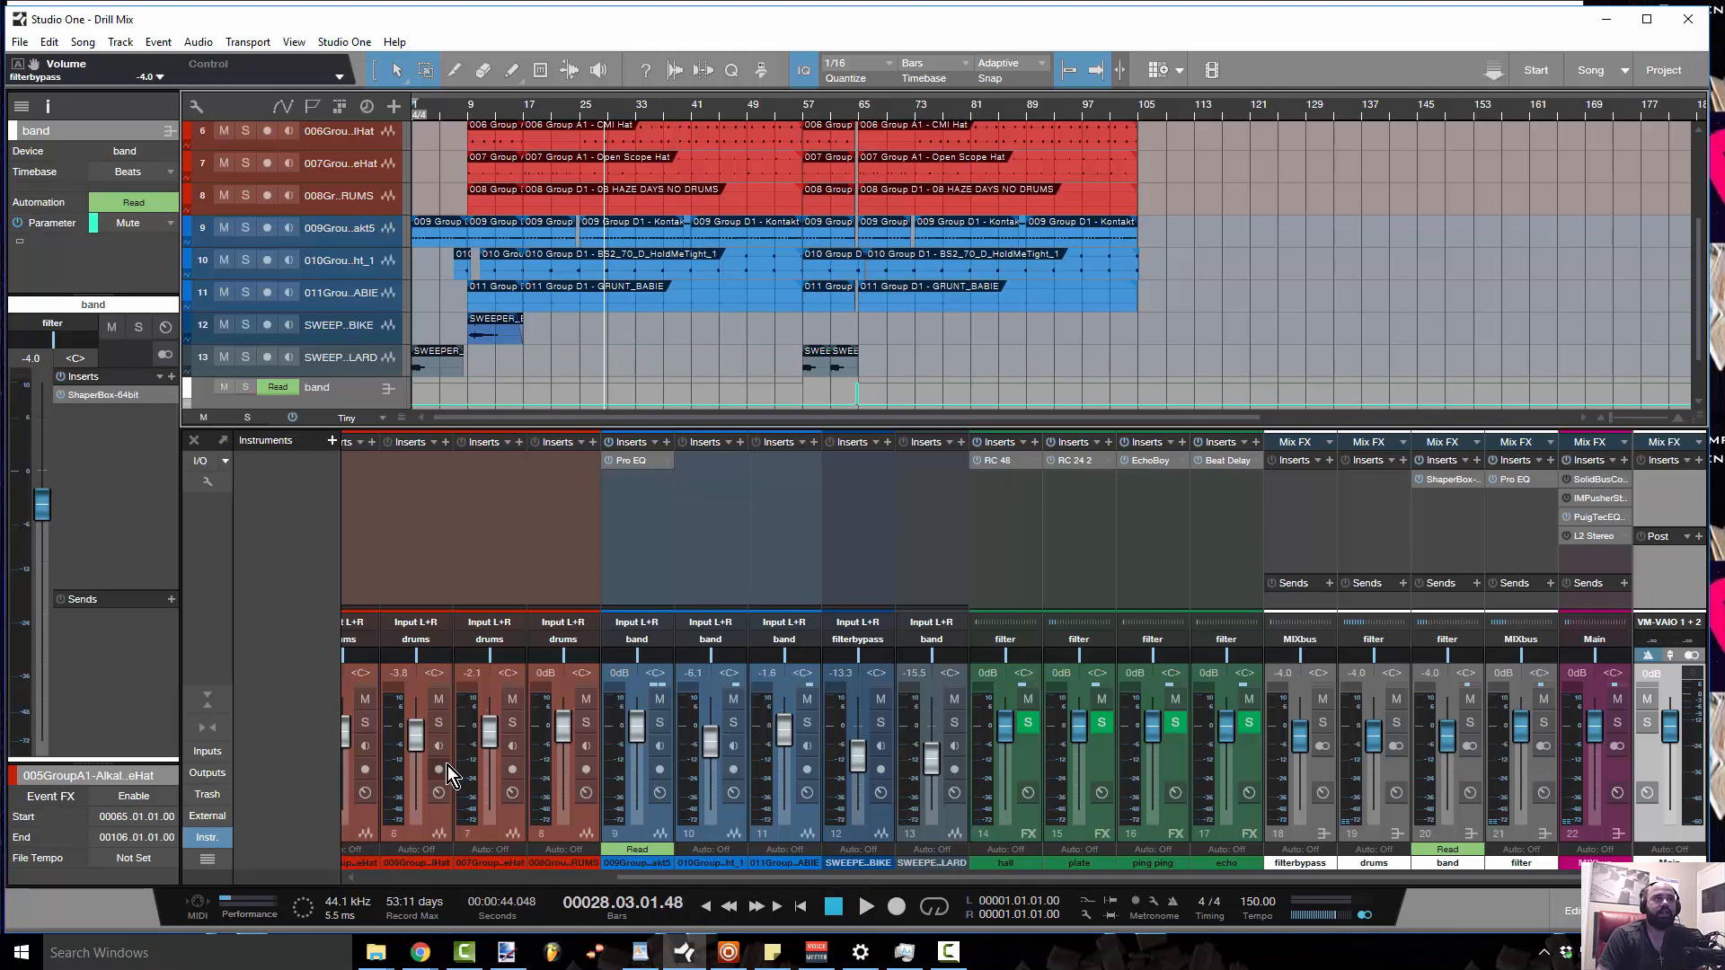
# Inspect the VEQ3 Mono equalizer on the FIE kick channel and close it
pyautogui.moveTo(664, 878); pyautogui.dragTo(228, 837)
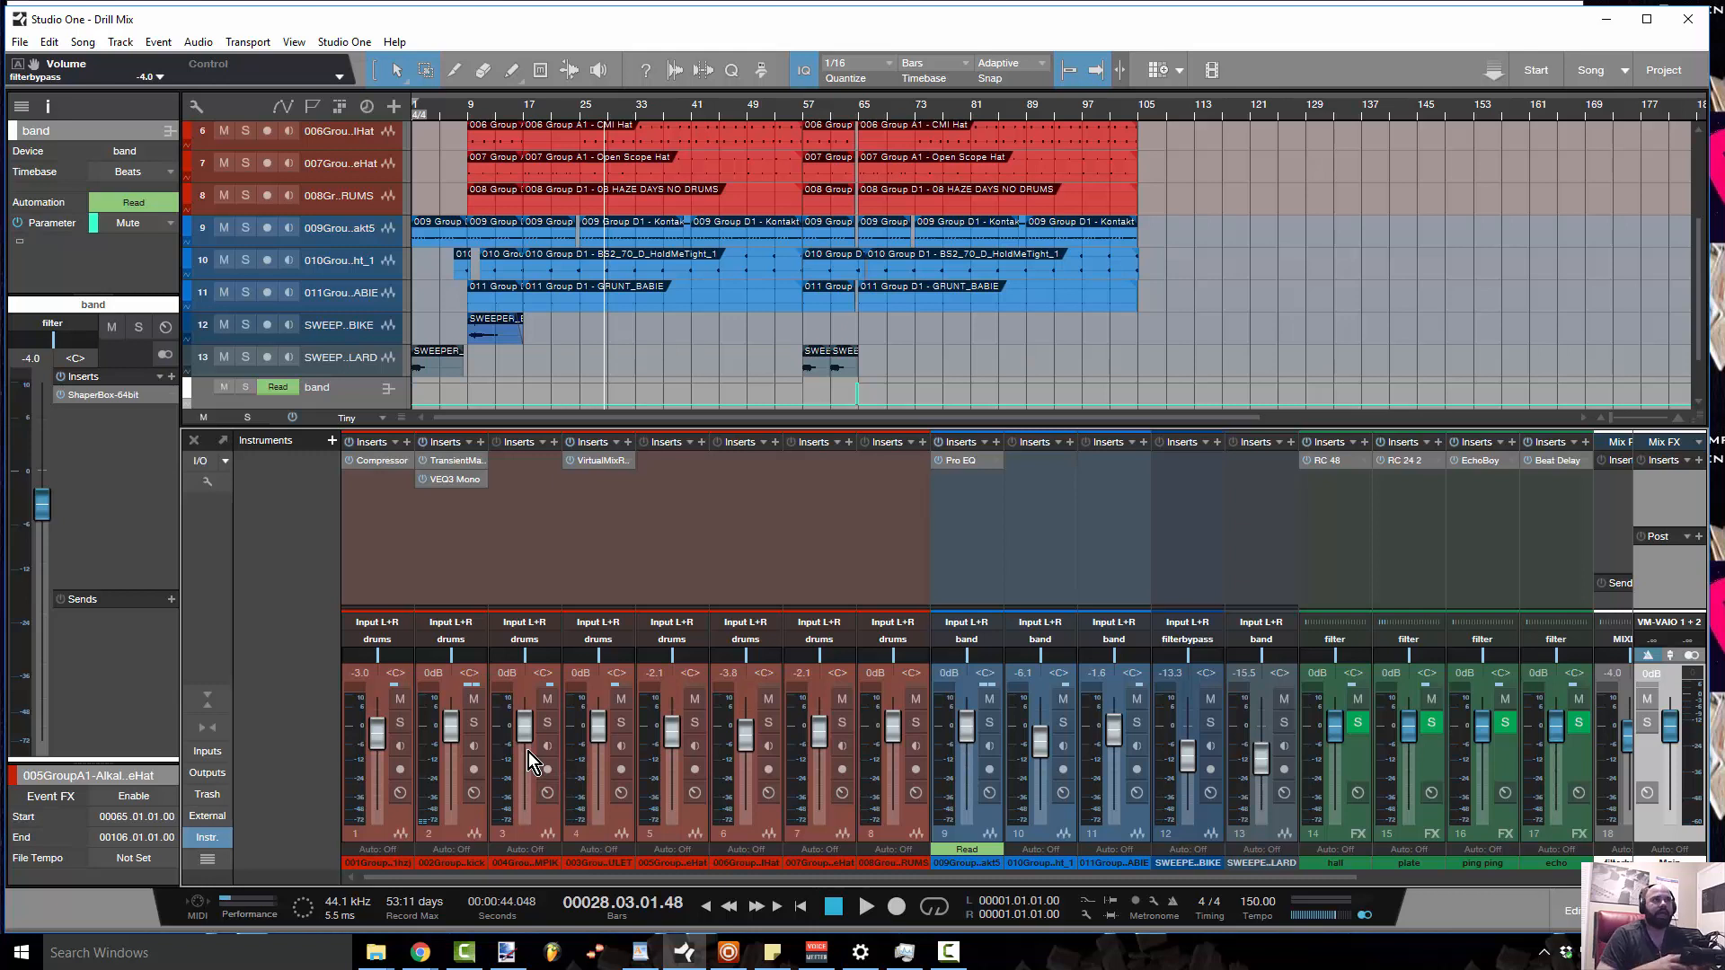
pyautogui.click(460, 482)
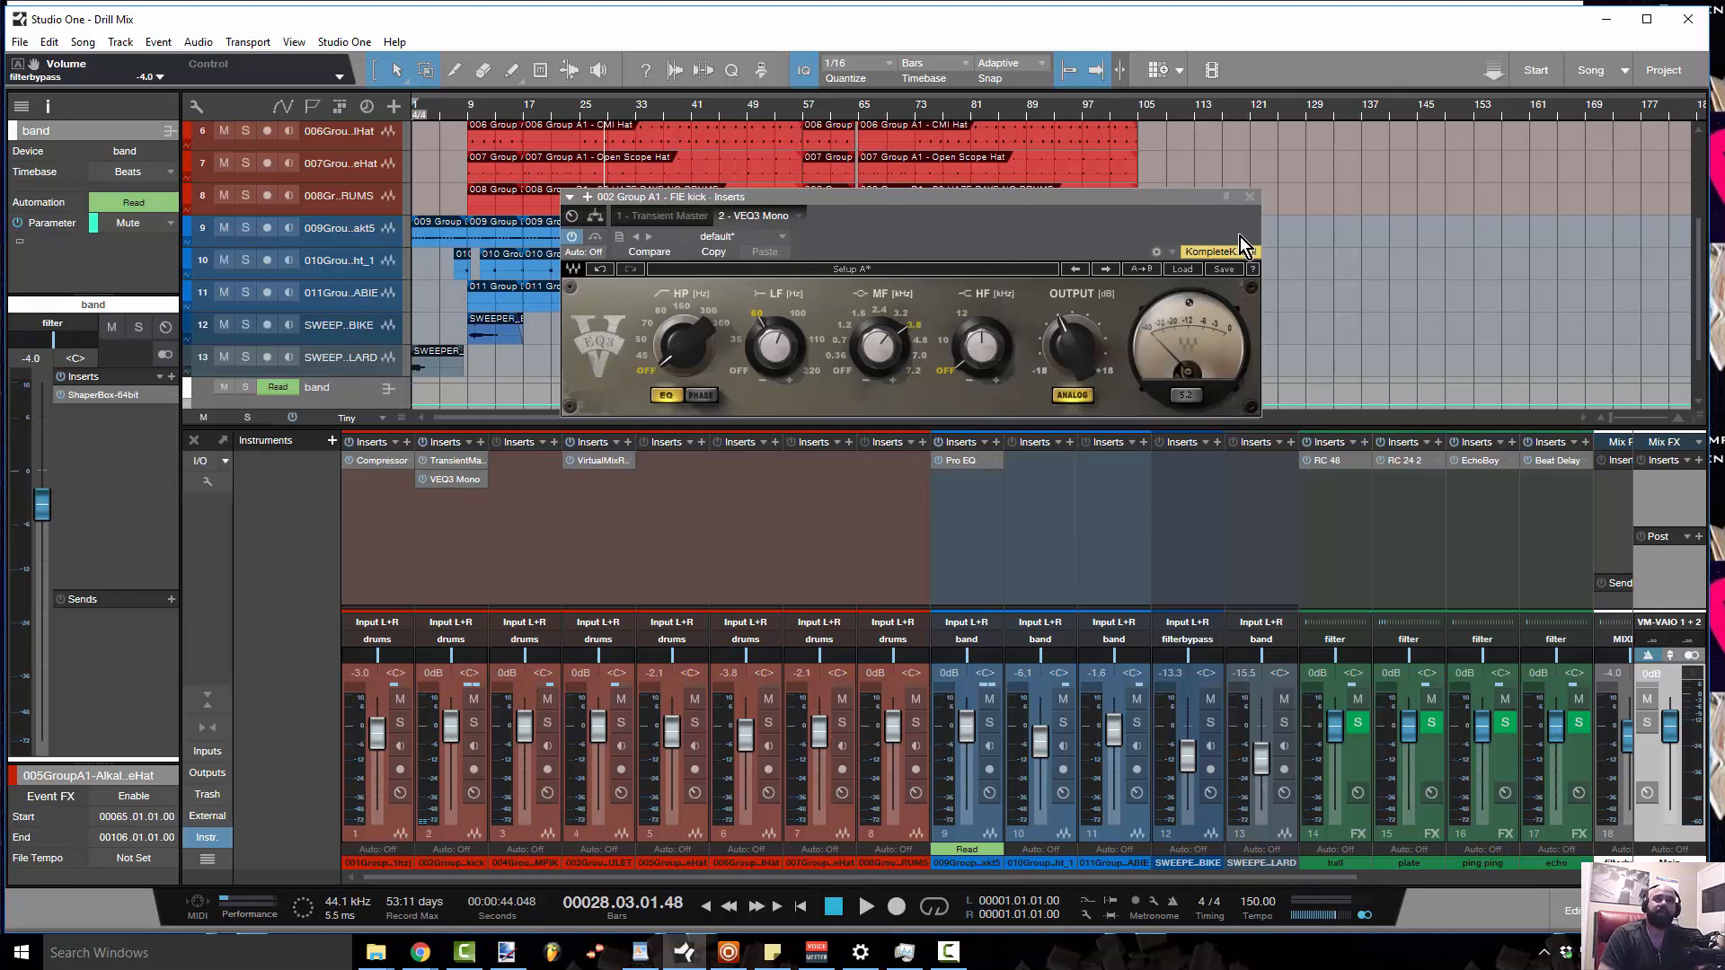
pyautogui.click(1249, 196)
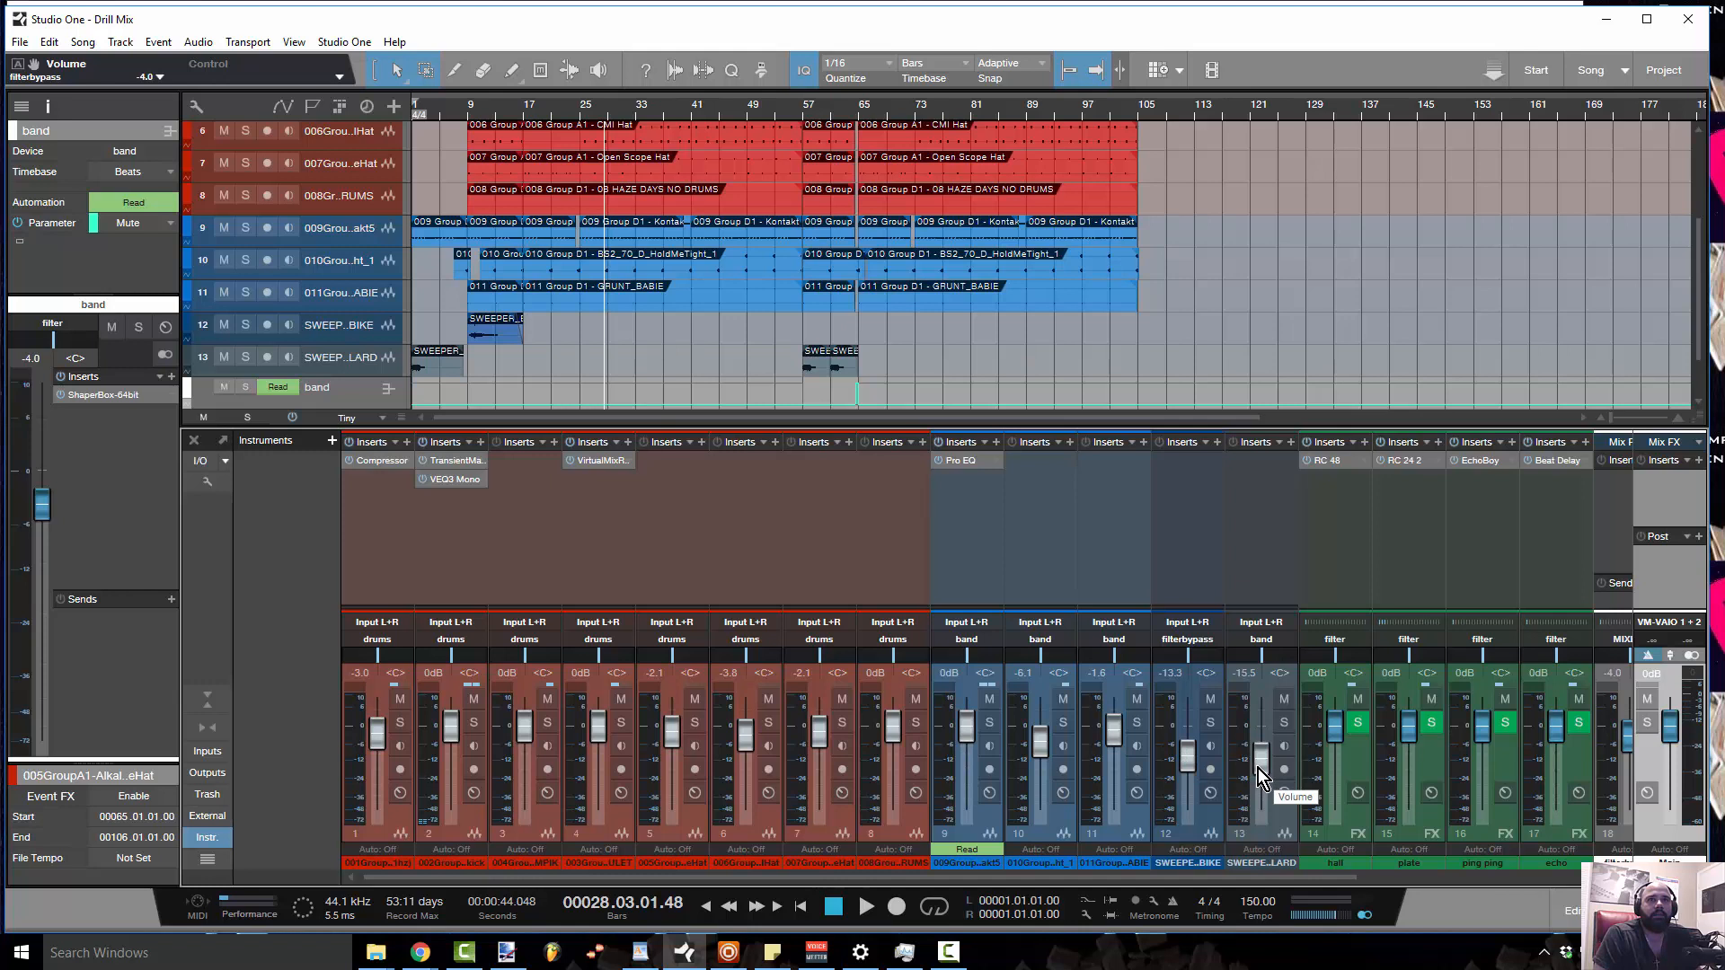
pyautogui.moveTo(1239, 763)
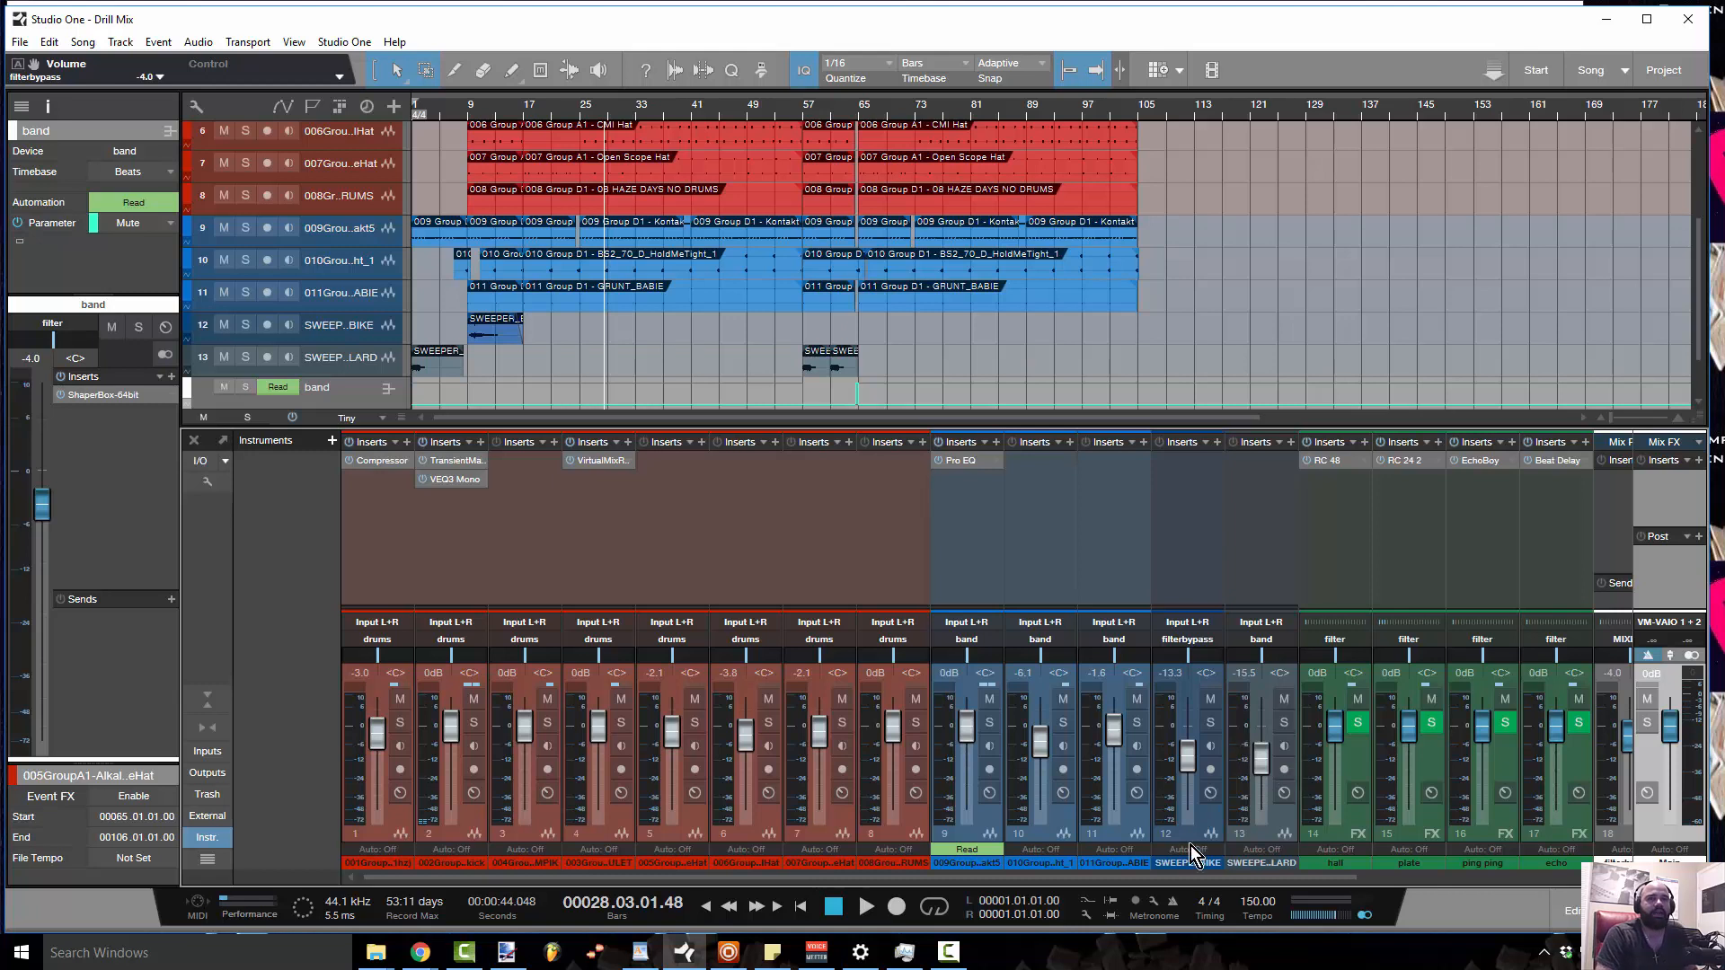
# Set the threshold of the Solid Bus Comp on the MIXbus to about 14.9 dB while playing from bar 25
pyautogui.moveTo(1204, 878); pyautogui.dragTo(1607, 906)
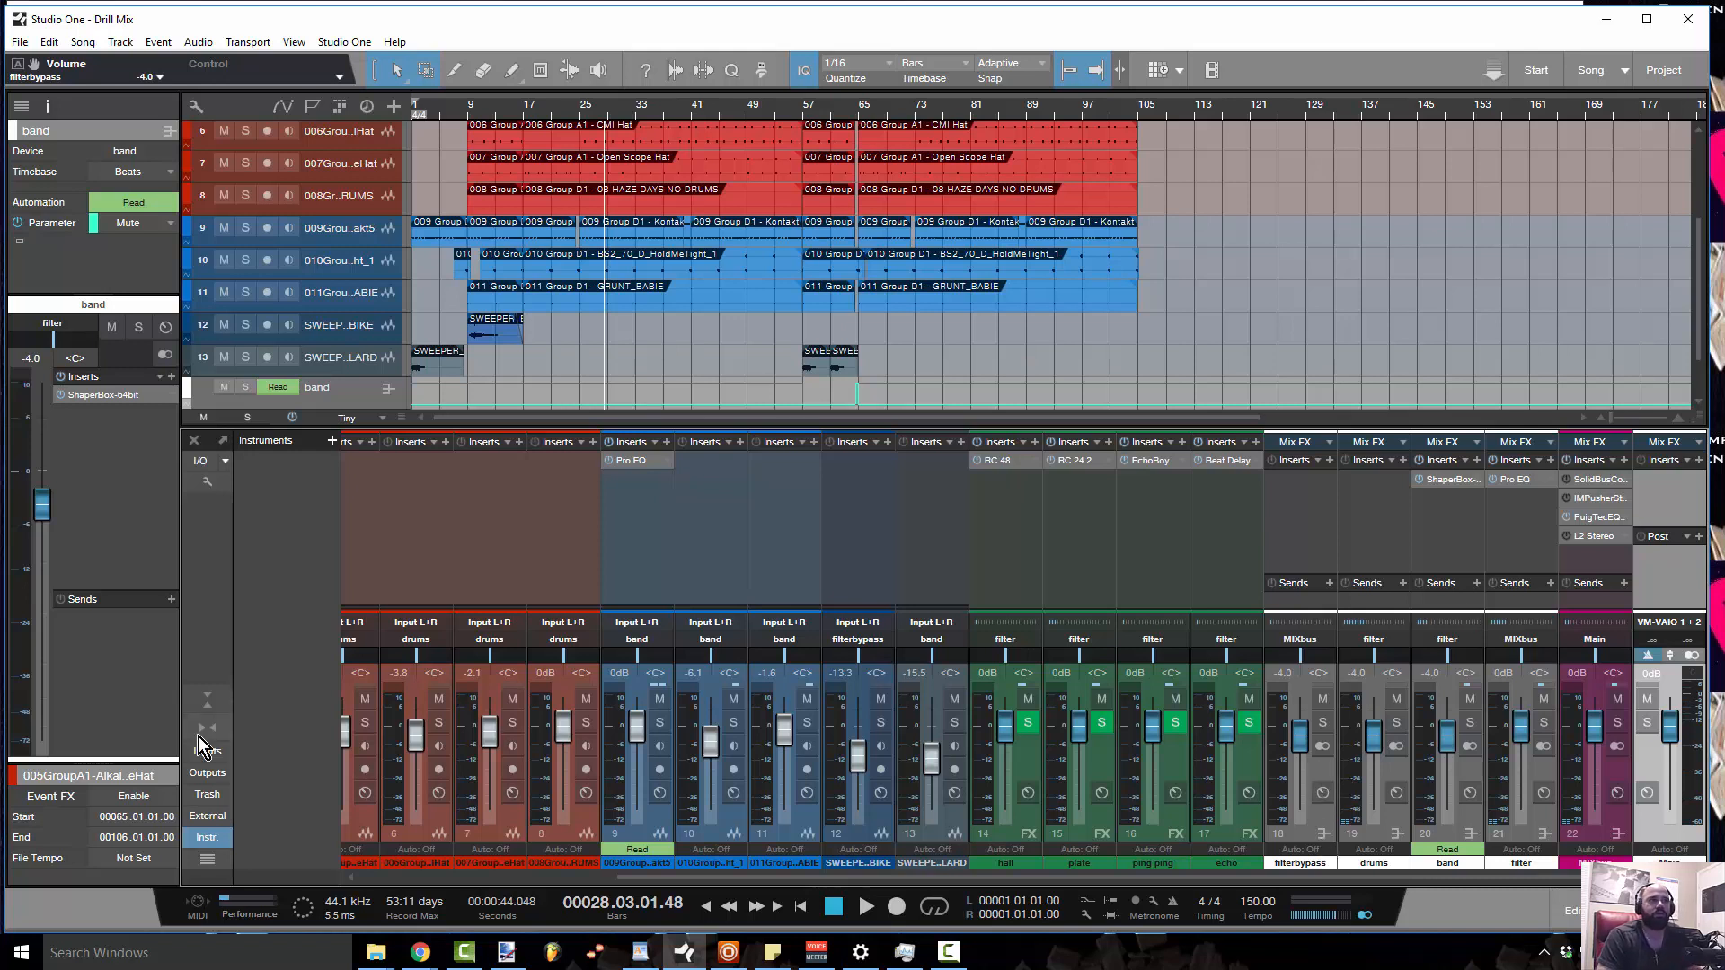
pyautogui.moveTo(631, 876); pyautogui.dragTo(967, 881)
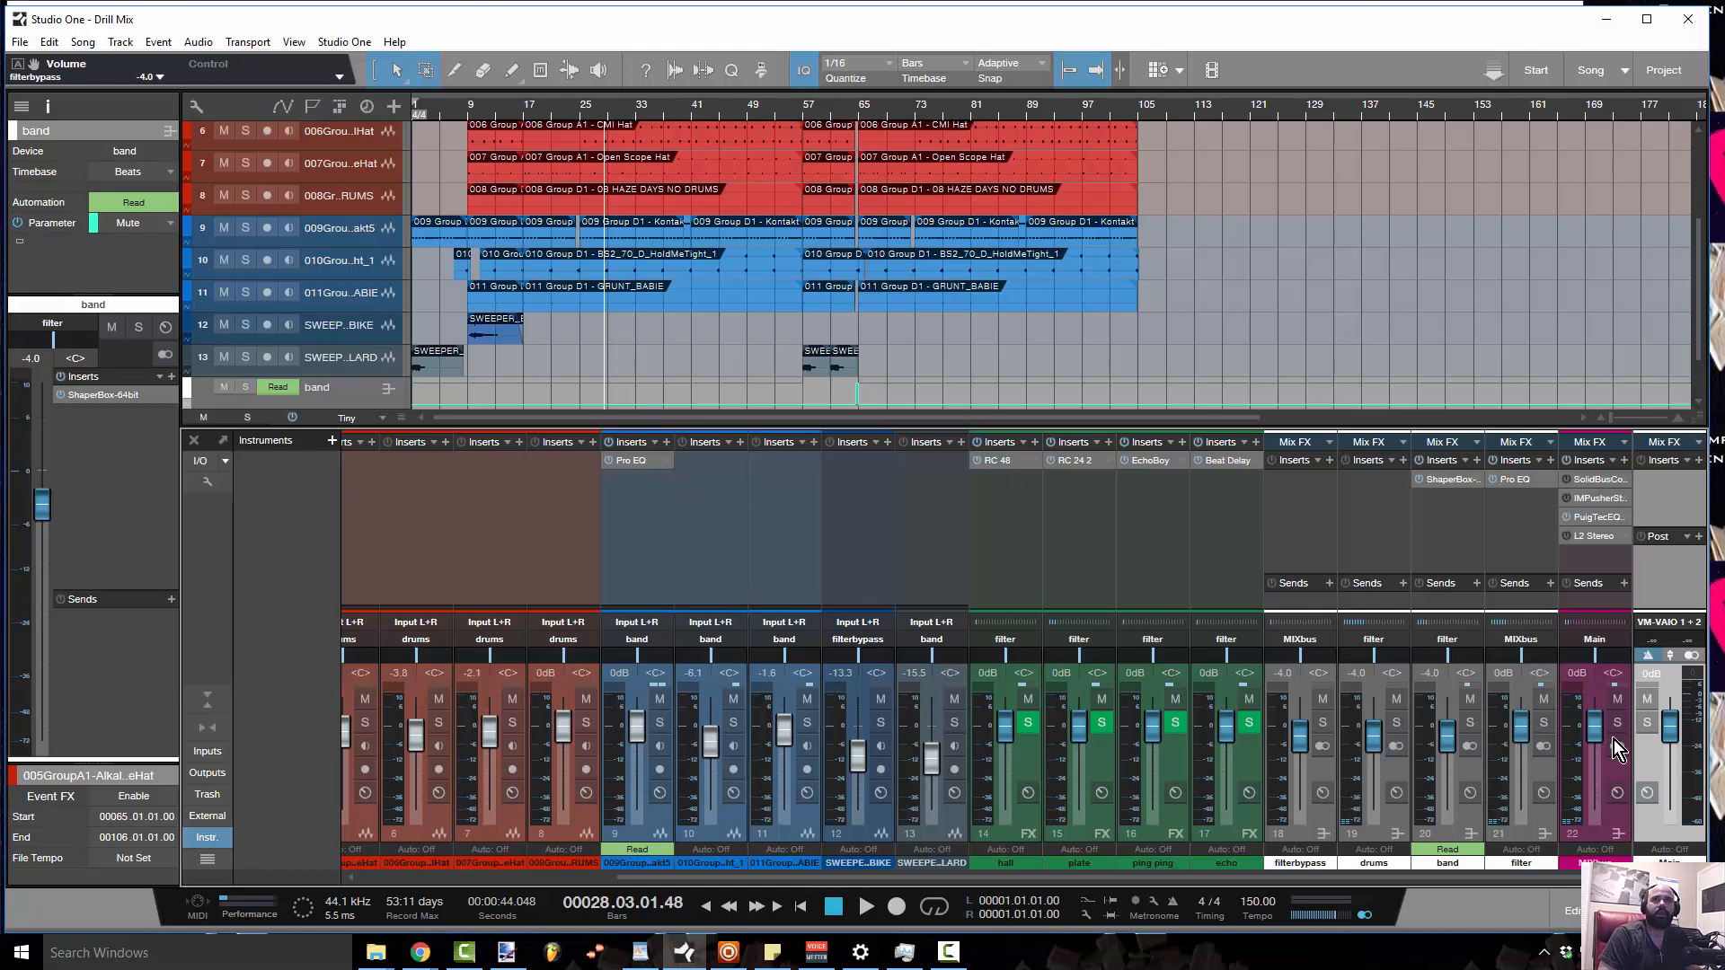
pyautogui.click(1591, 482)
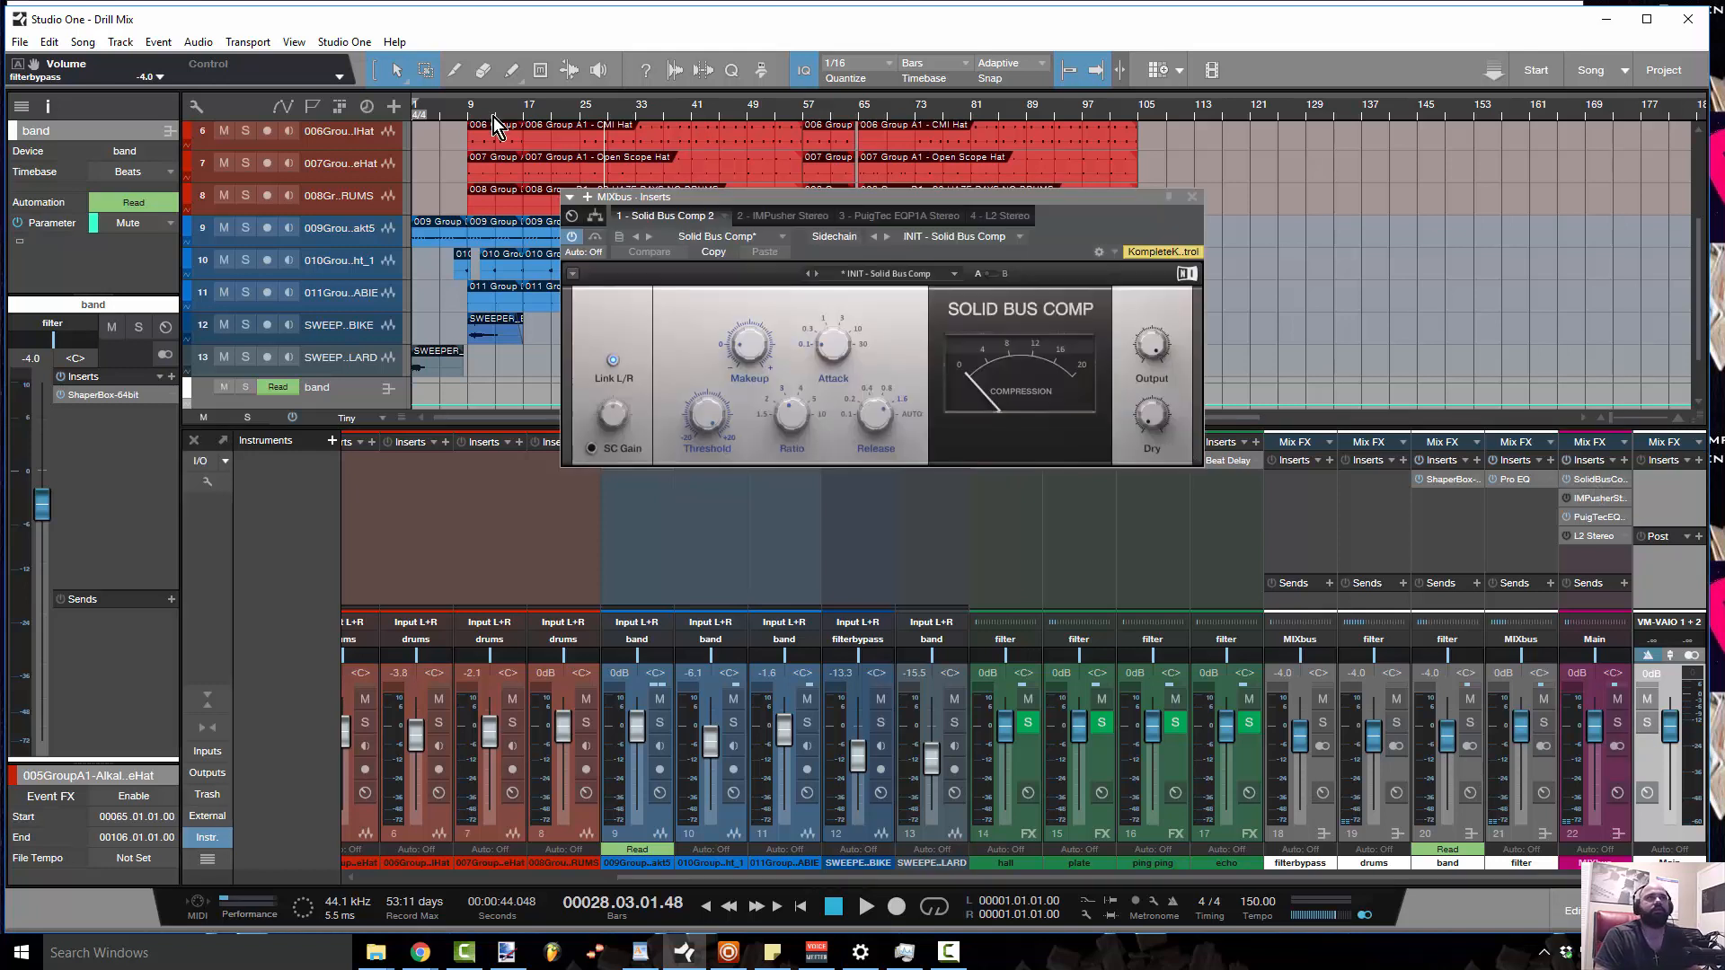
pyautogui.click(582, 121)
pyautogui.press('space')
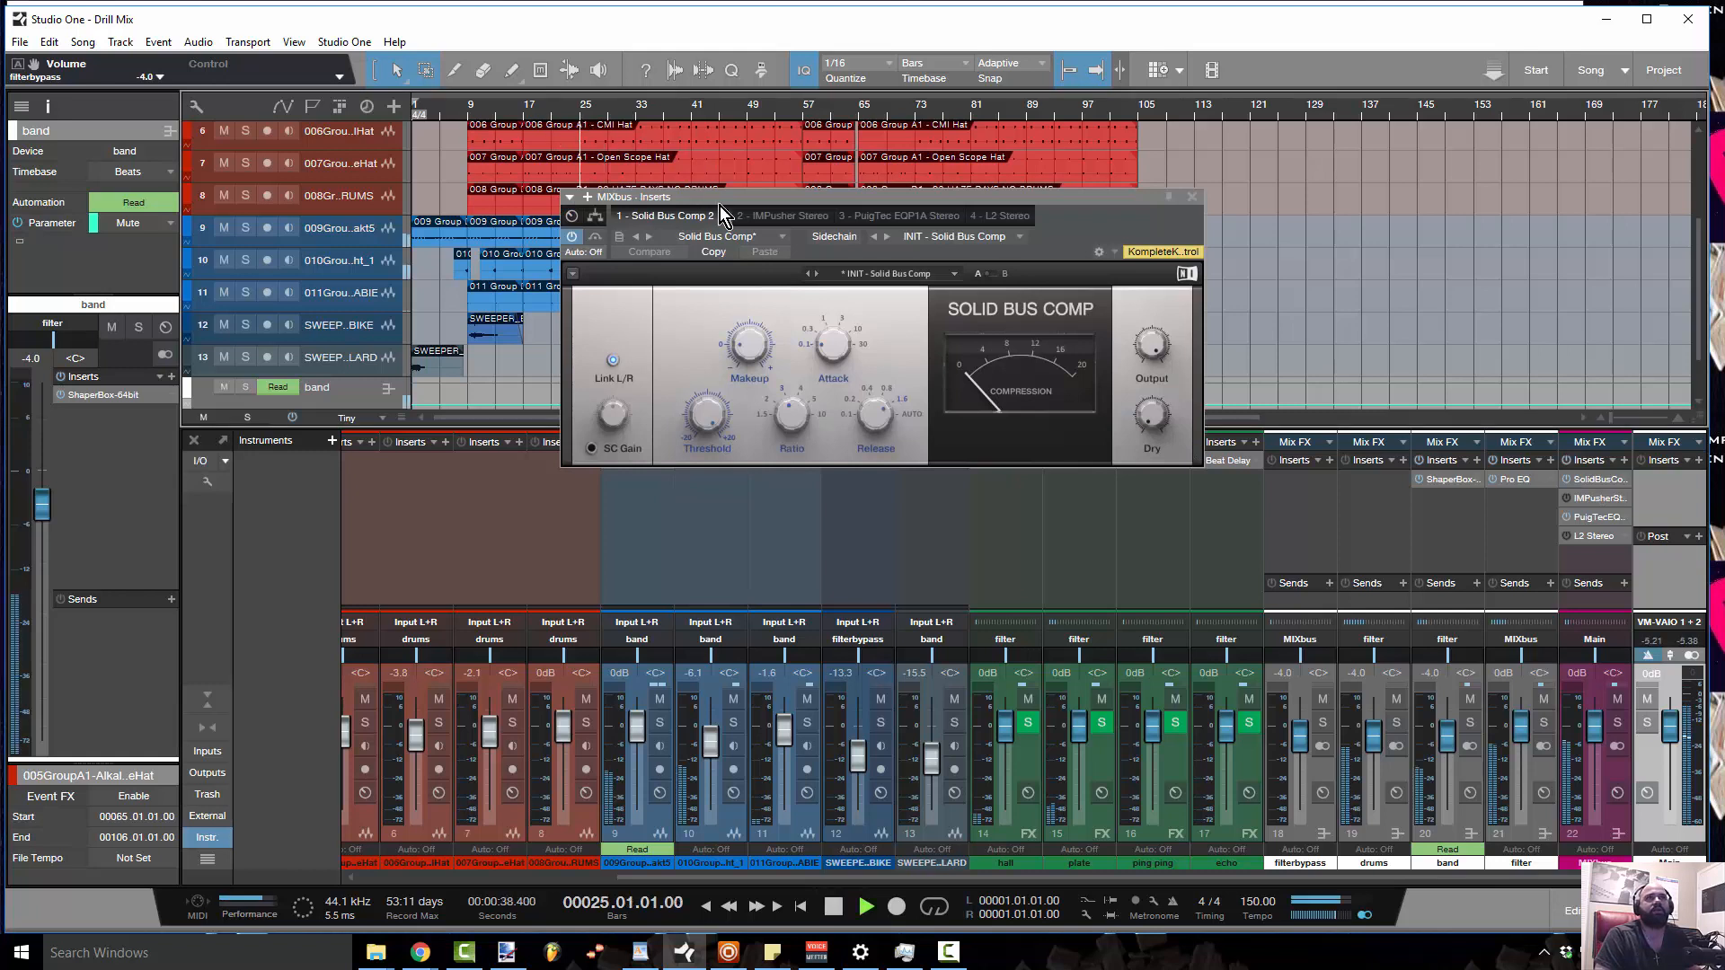
pyautogui.moveTo(709, 414); pyautogui.dragTo(709, 438)
pyautogui.press('space')
pyautogui.click(1192, 196)
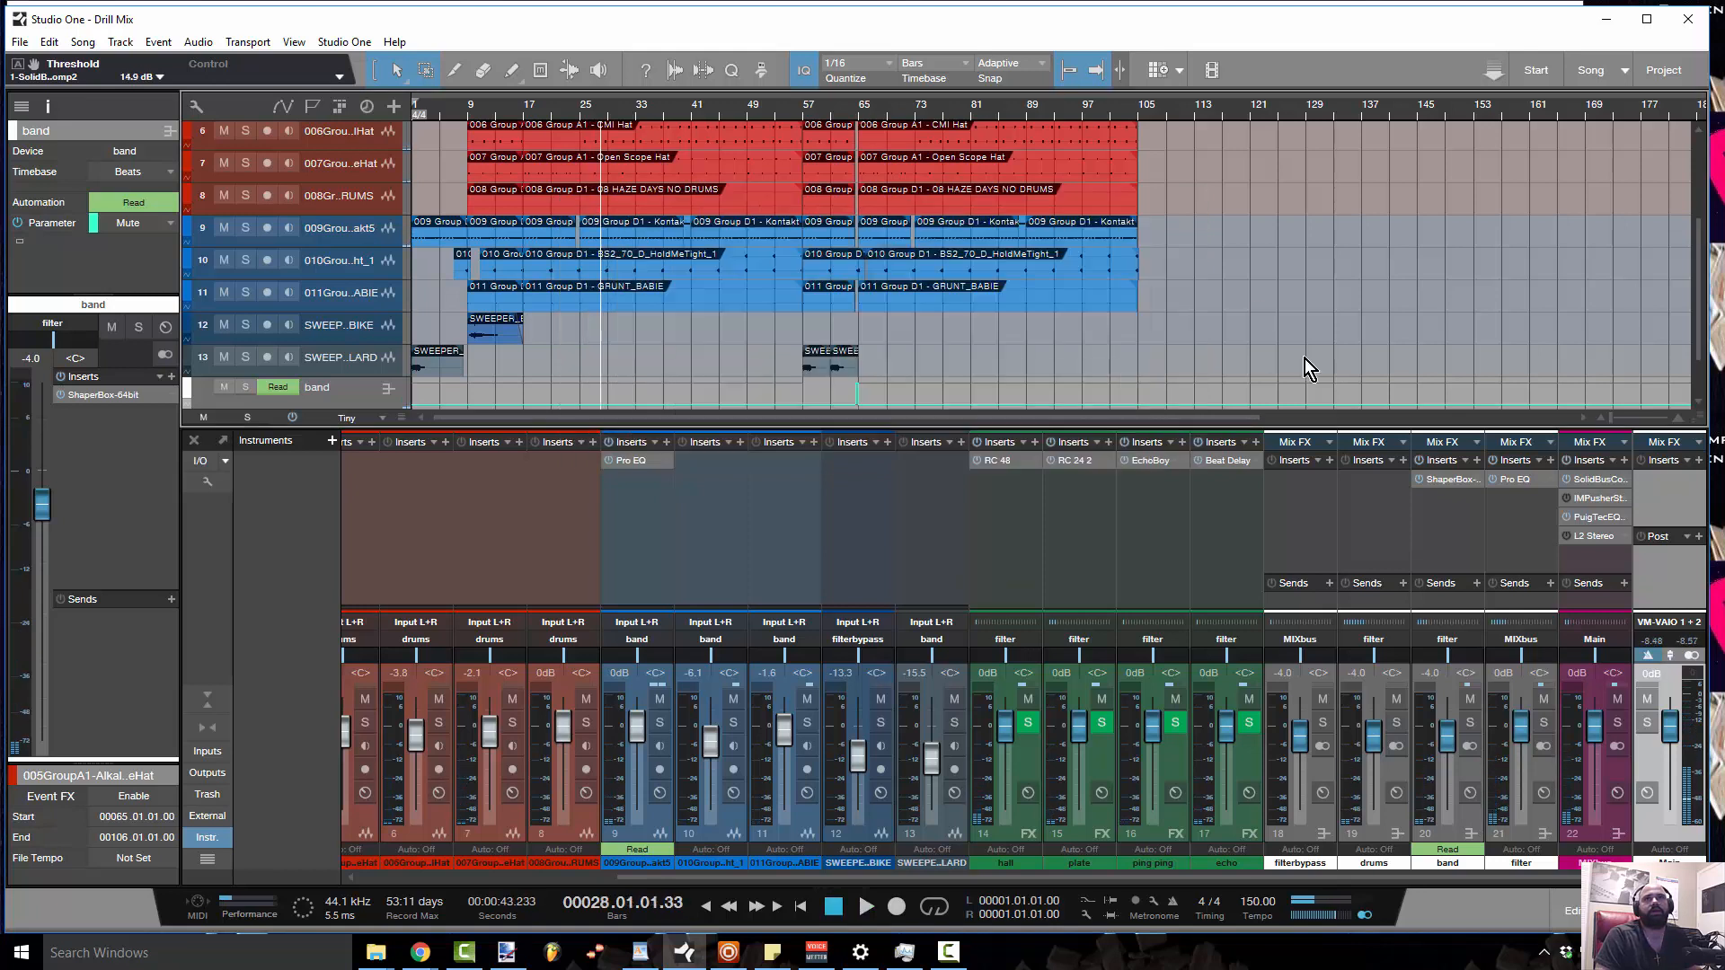
# Set the gain of the PuigTec EQP1A on the MIXbus to -6.0 dB and close the effect
pyautogui.click(1598, 517)
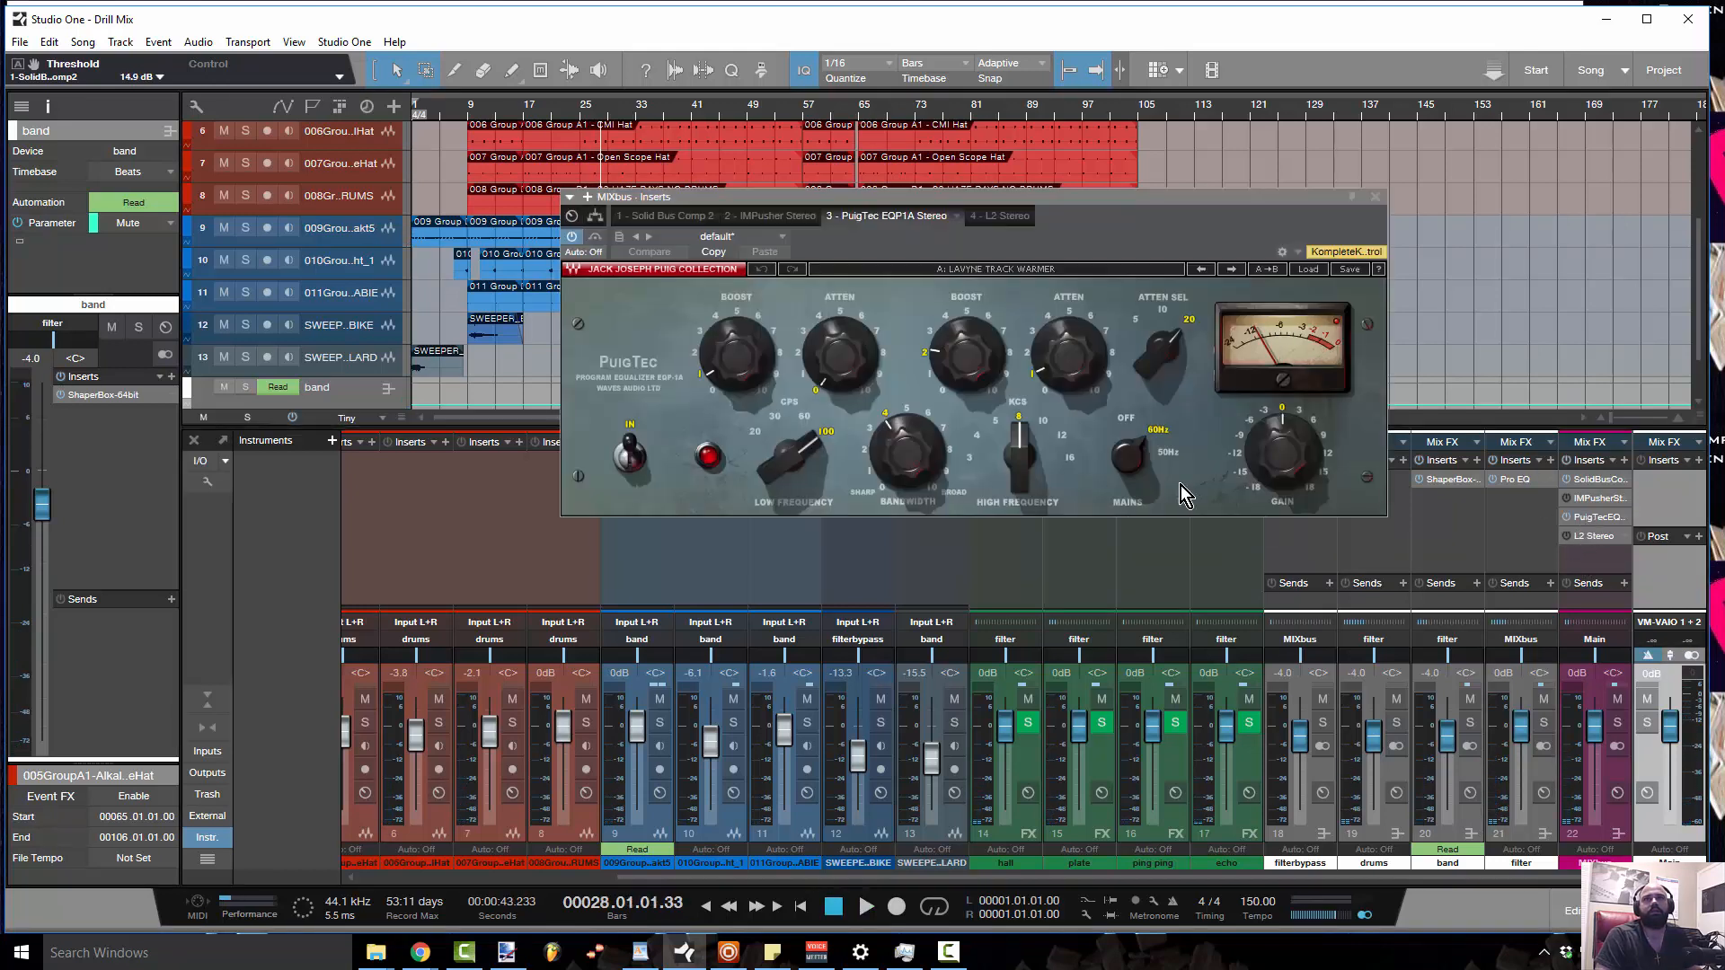
pyautogui.moveTo(1244, 441); pyautogui.dragTo(1249, 458)
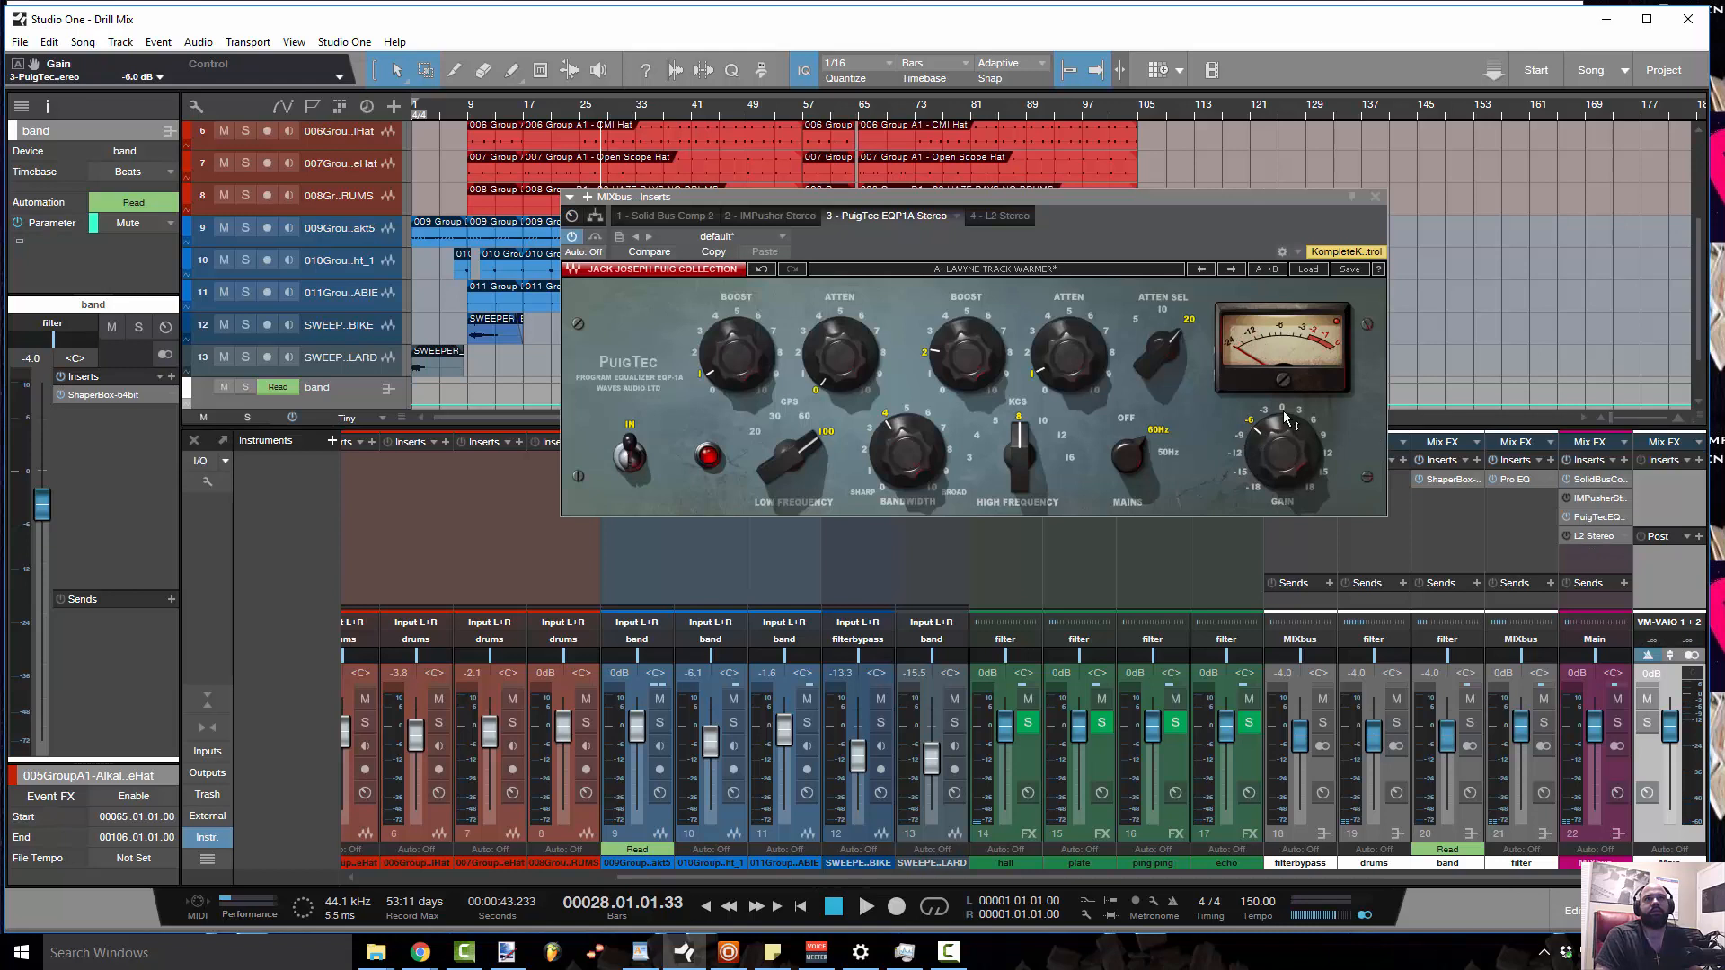
pyautogui.click(1374, 197)
# Set the MIXbus IMPusher's Stereo Image to 10.3, Push to 7.1 dB and Low to 2.4, and adjust Magic while the mix plays
pyautogui.click(1592, 498)
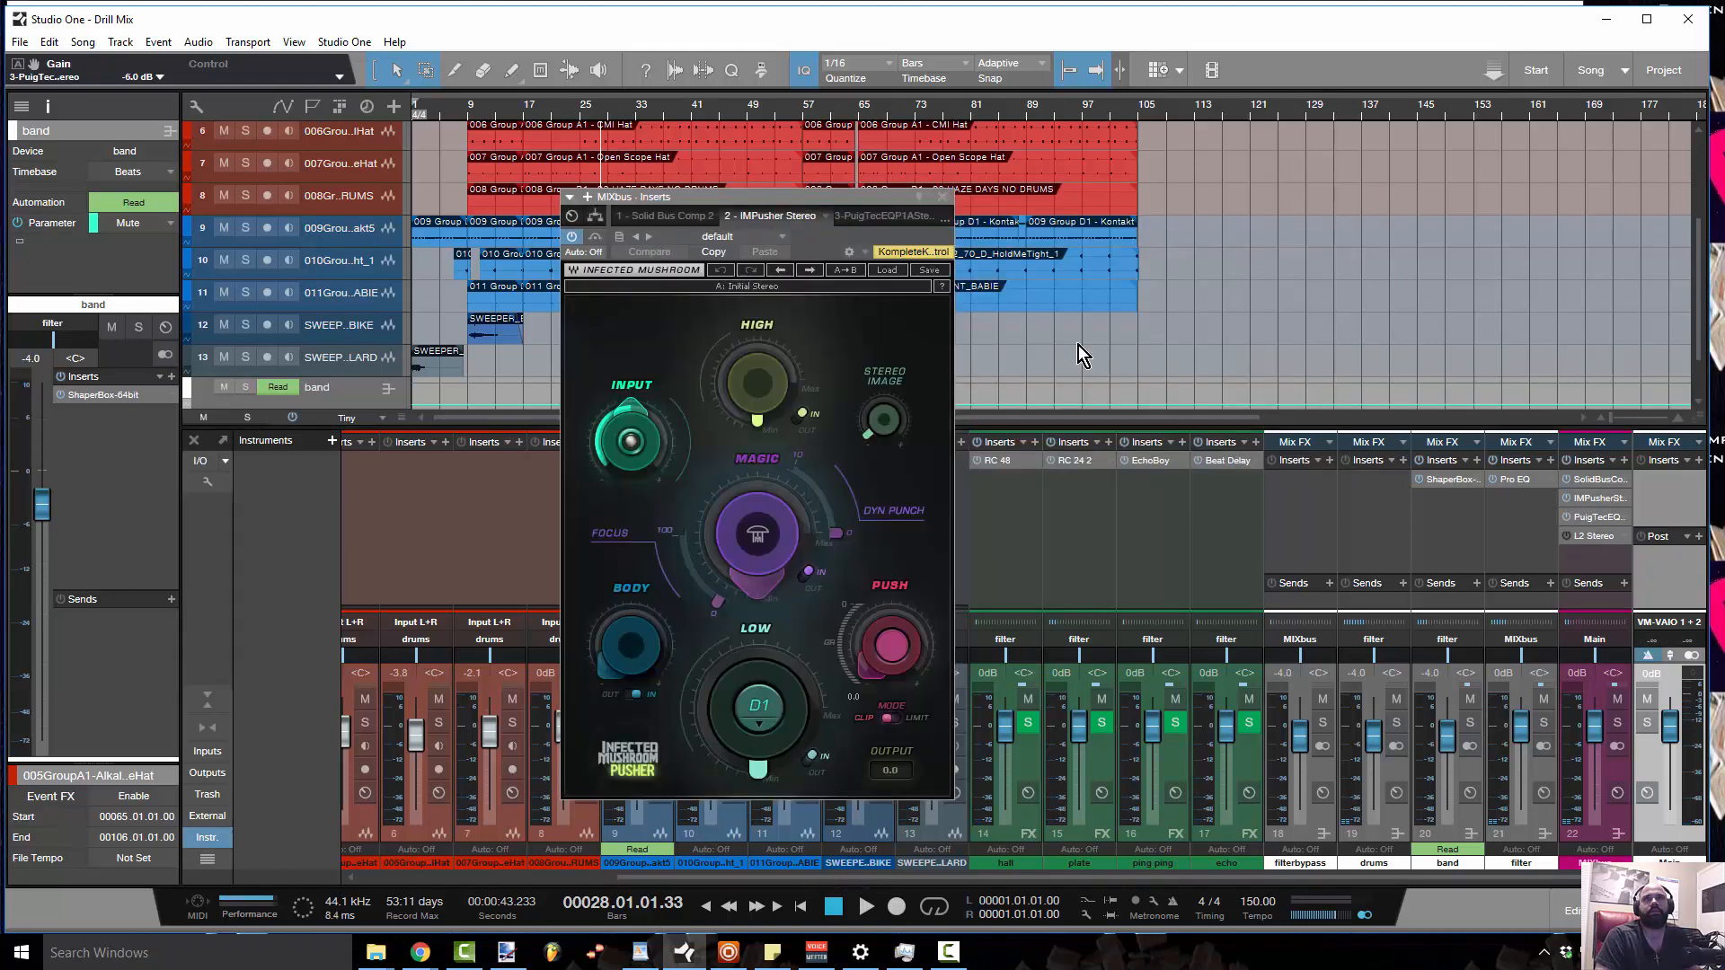
pyautogui.moveTo(882, 433); pyautogui.dragTo(882, 422)
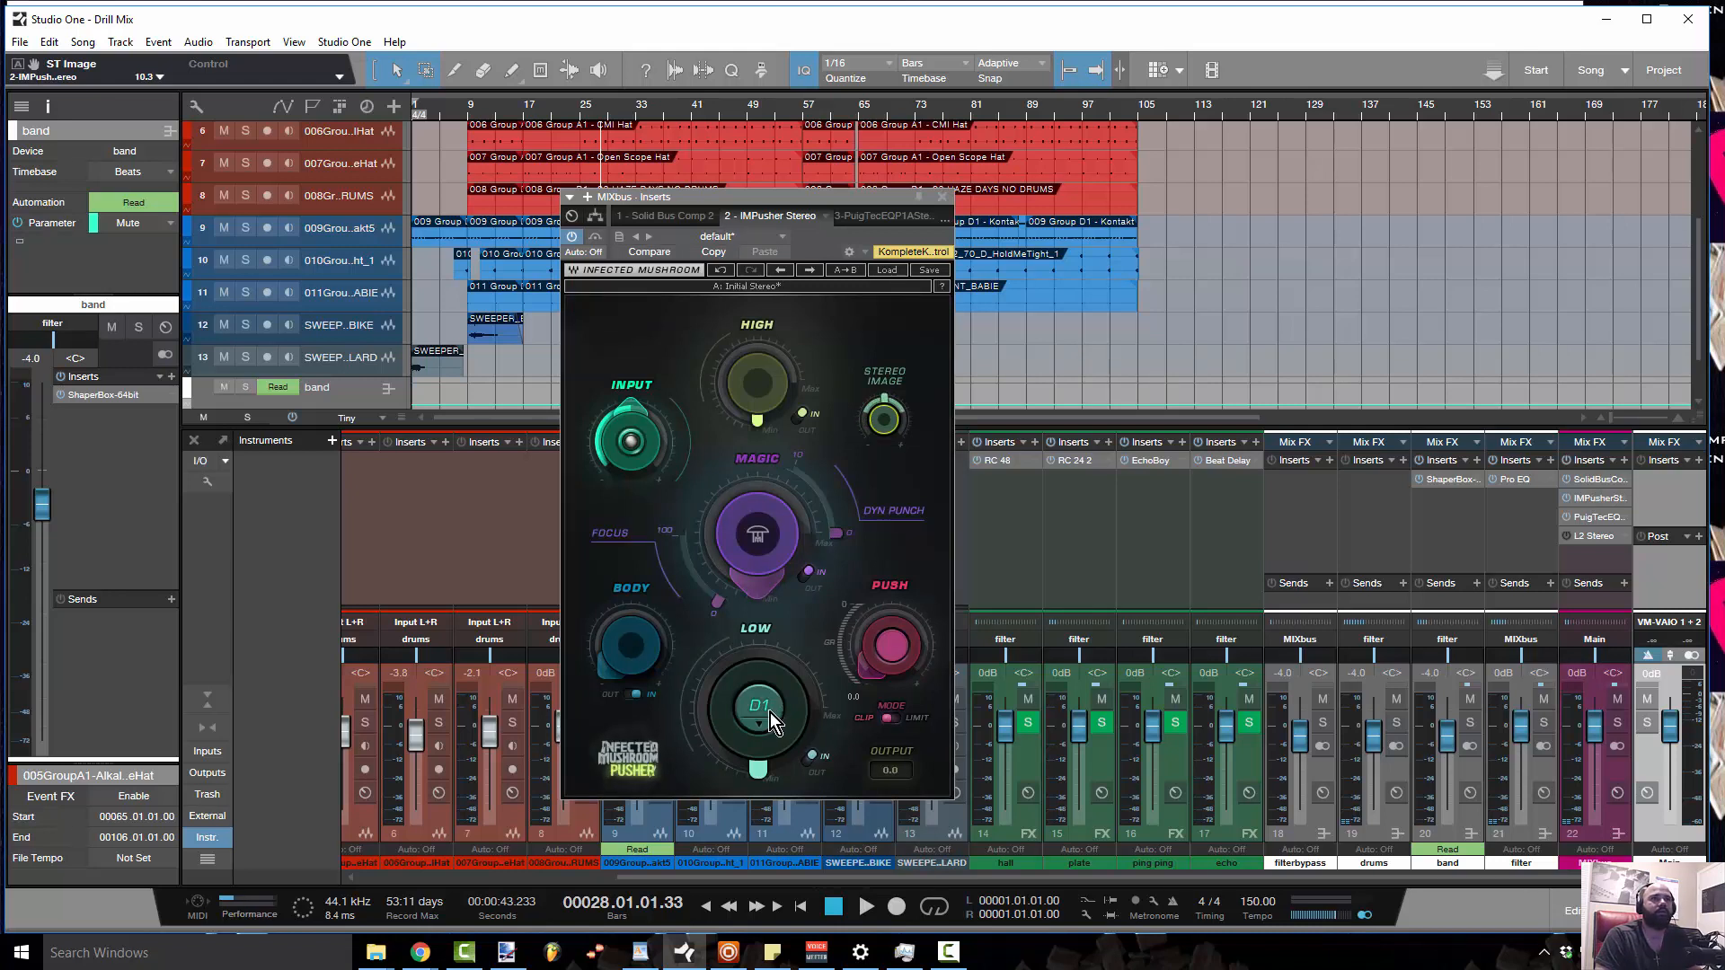
pyautogui.press('space')
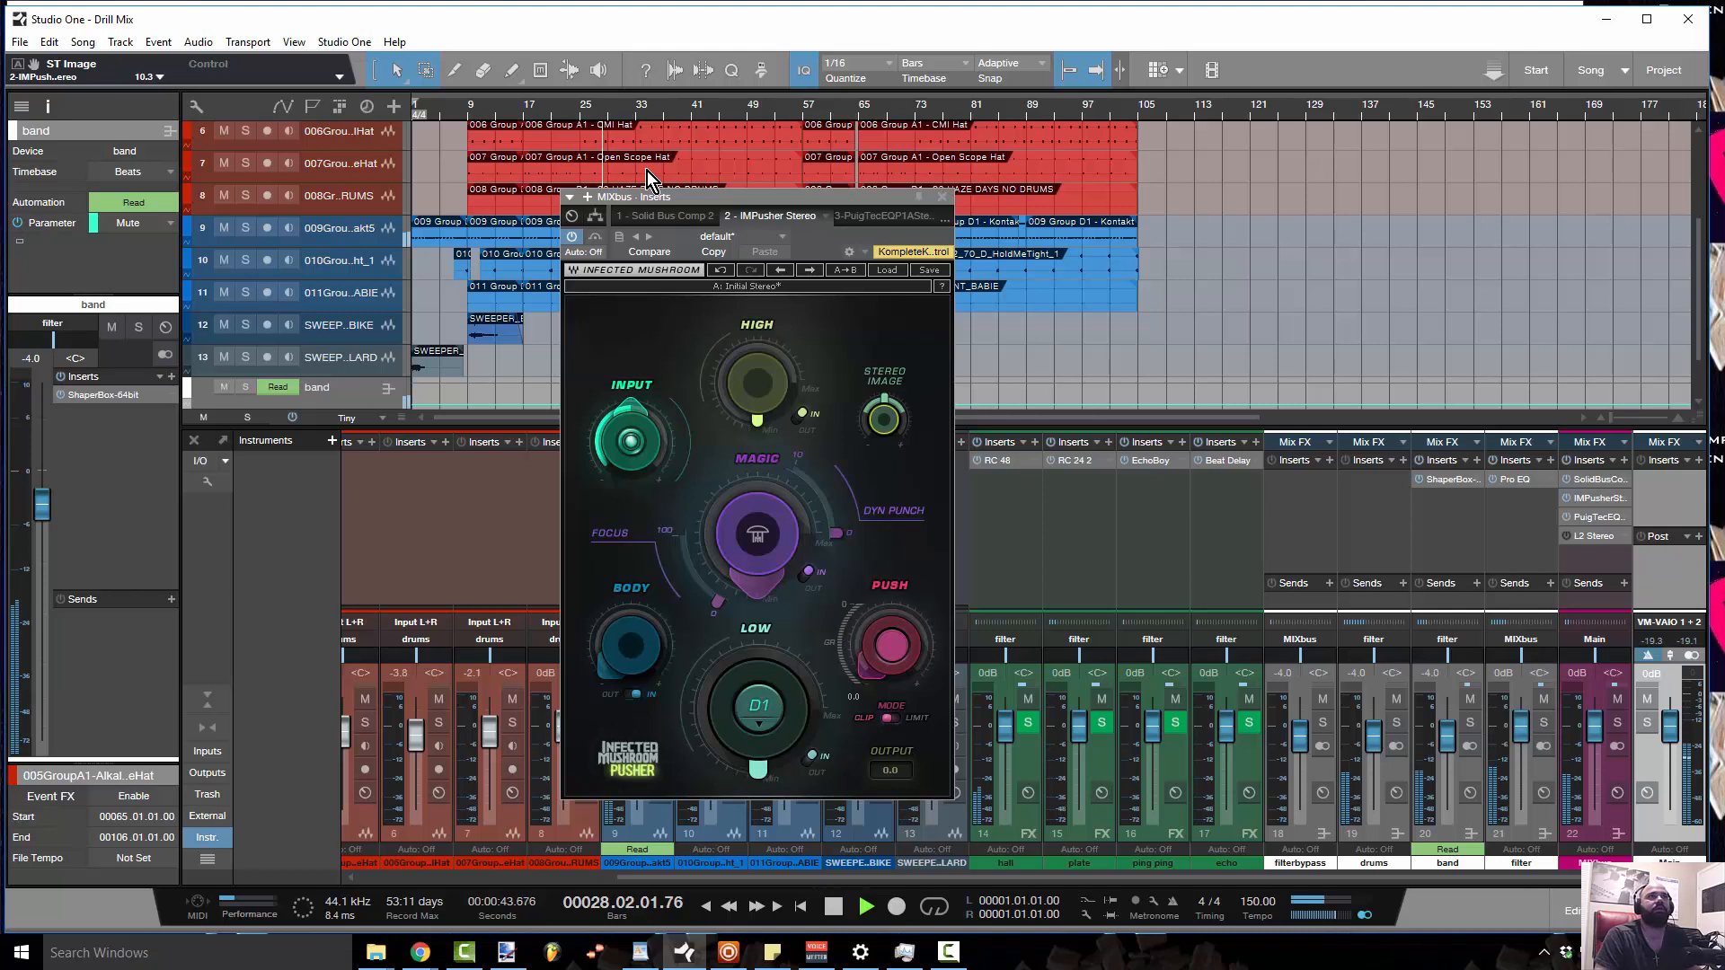
pyautogui.moveTo(865, 680); pyautogui.dragTo(865, 631)
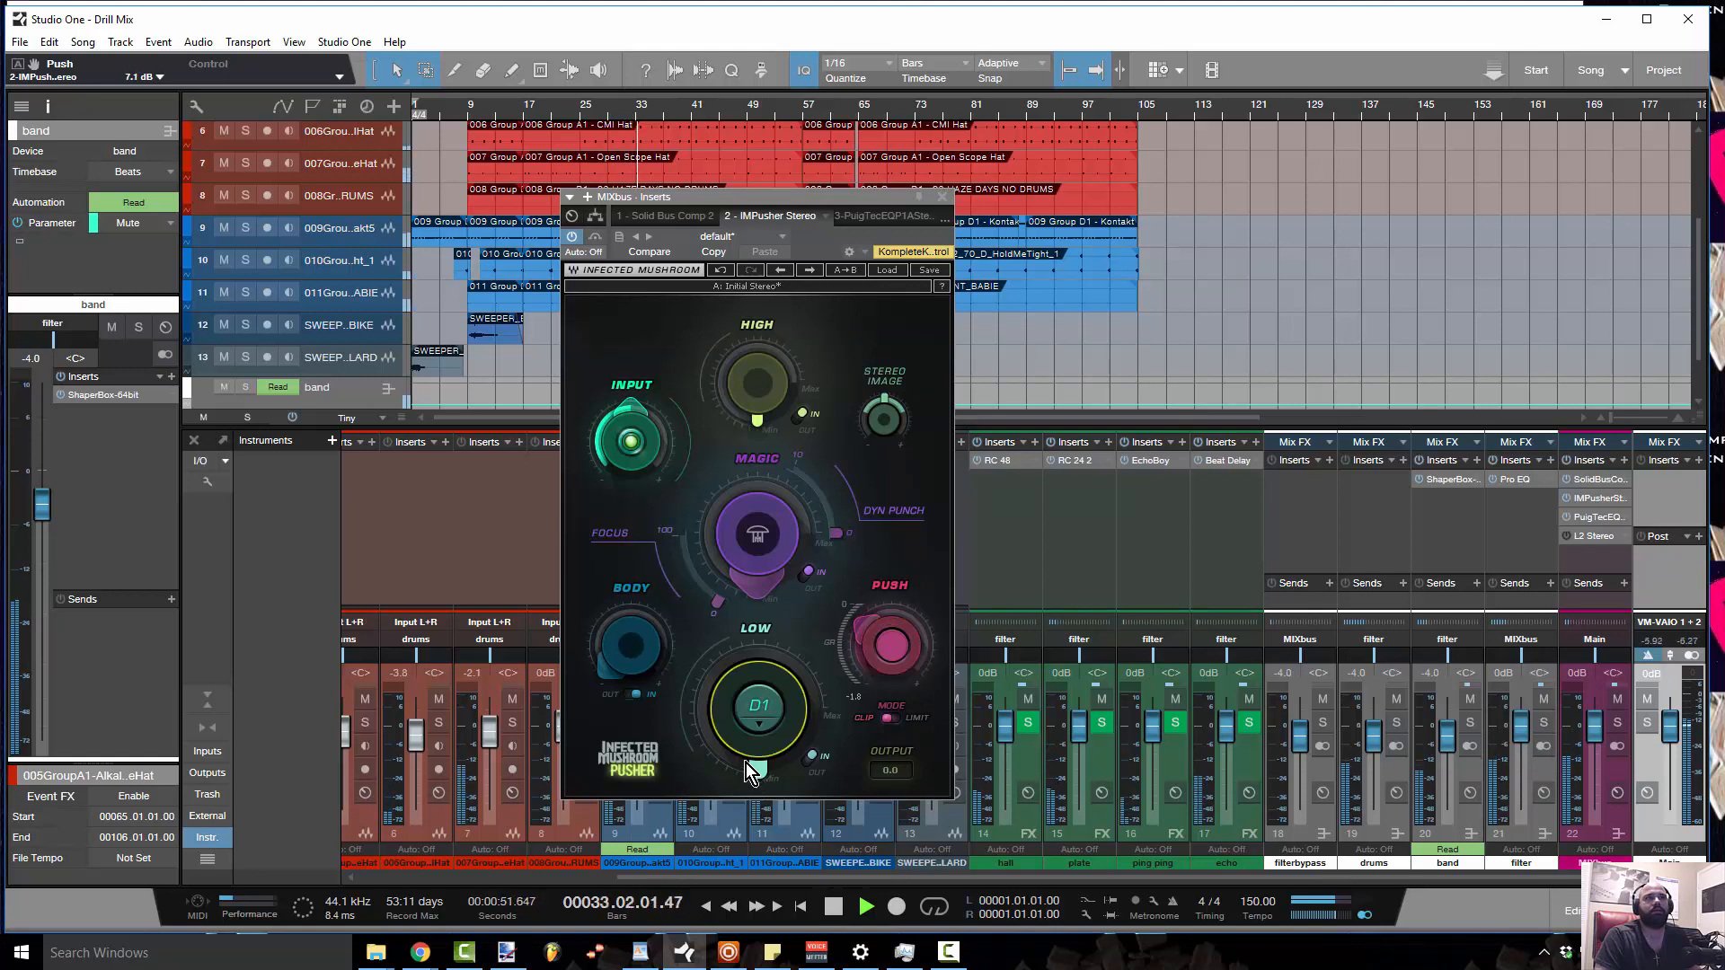
pyautogui.moveTo(758, 597); pyautogui.dragTo(757, 624)
pyautogui.moveTo(763, 769); pyautogui.dragTo(726, 759)
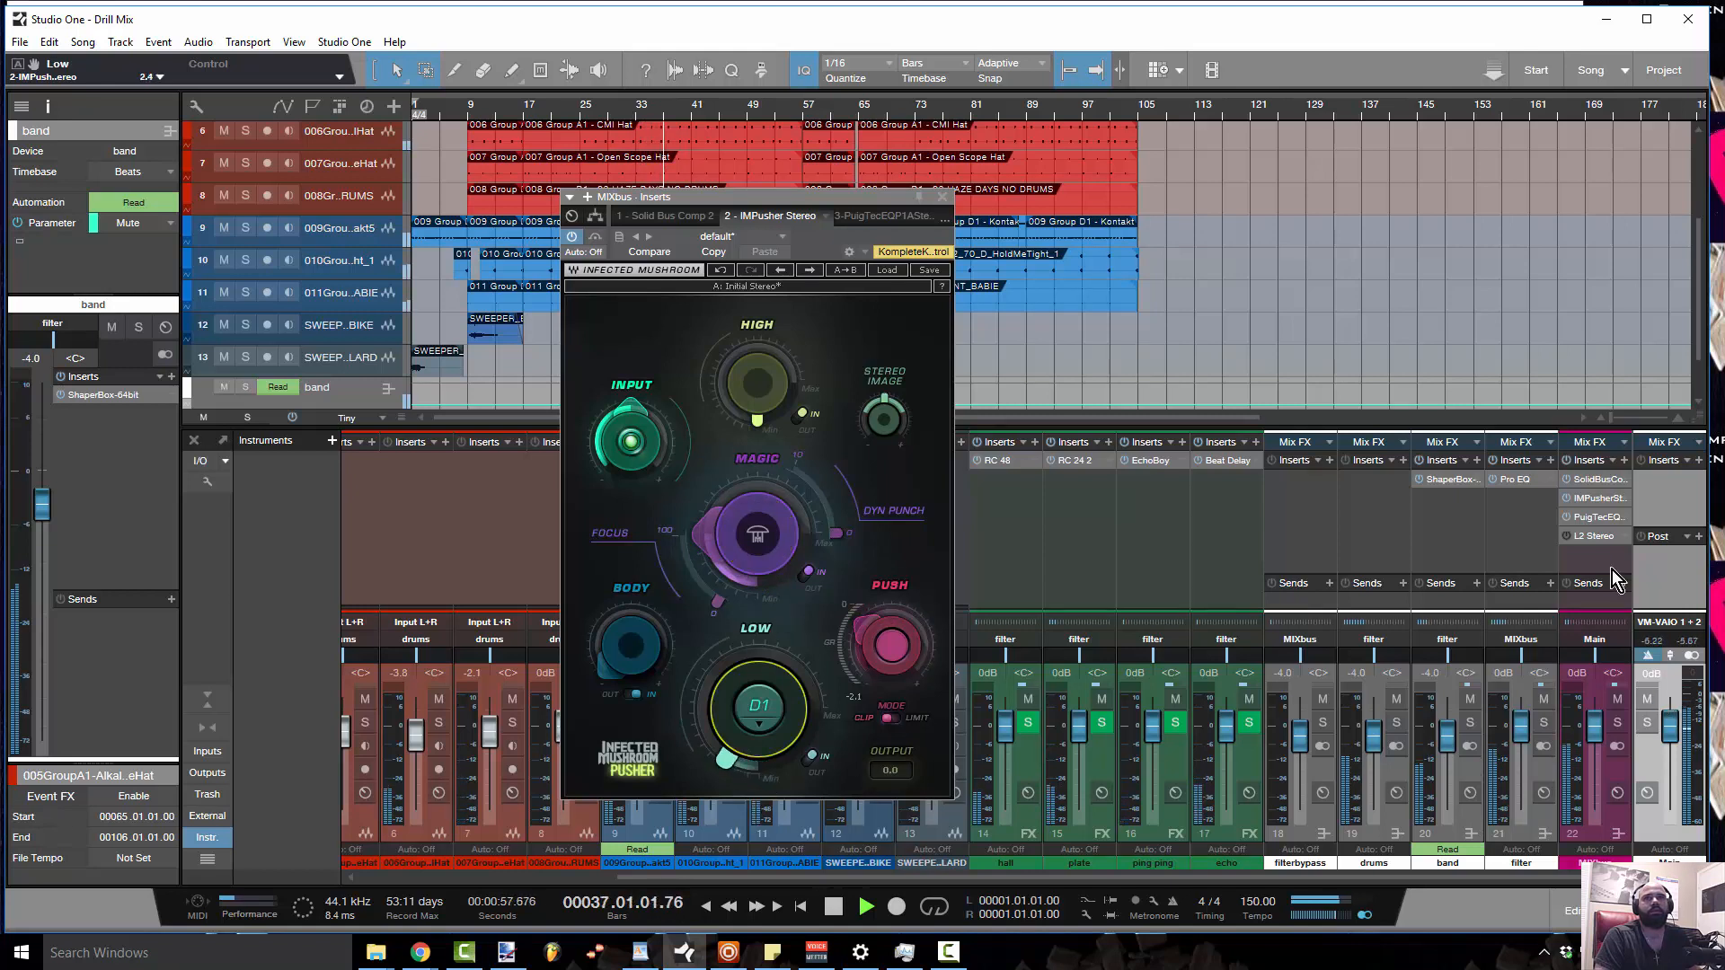
pyautogui.press('space')
# Set the L2 Ultramaximizer on the MIXbus to an out ceiling of -1.0 and a threshold of -10.2, audition it, and close it
pyautogui.click(1590, 535)
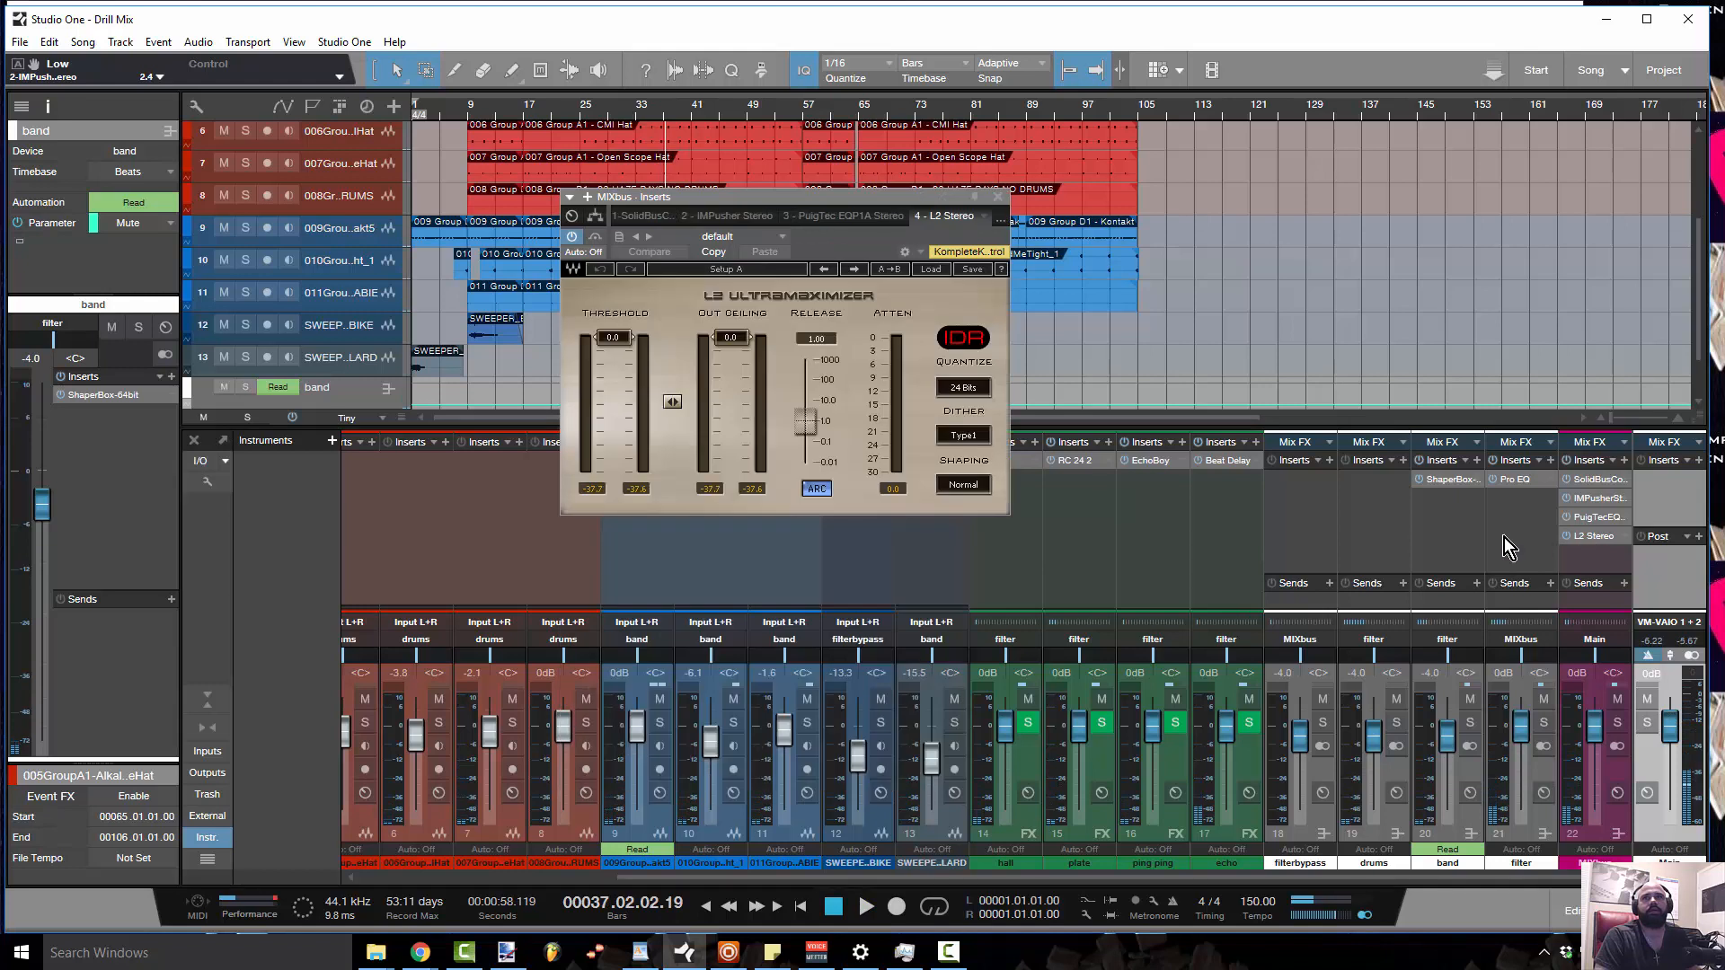
pyautogui.moveTo(730, 338); pyautogui.dragTo(730, 342)
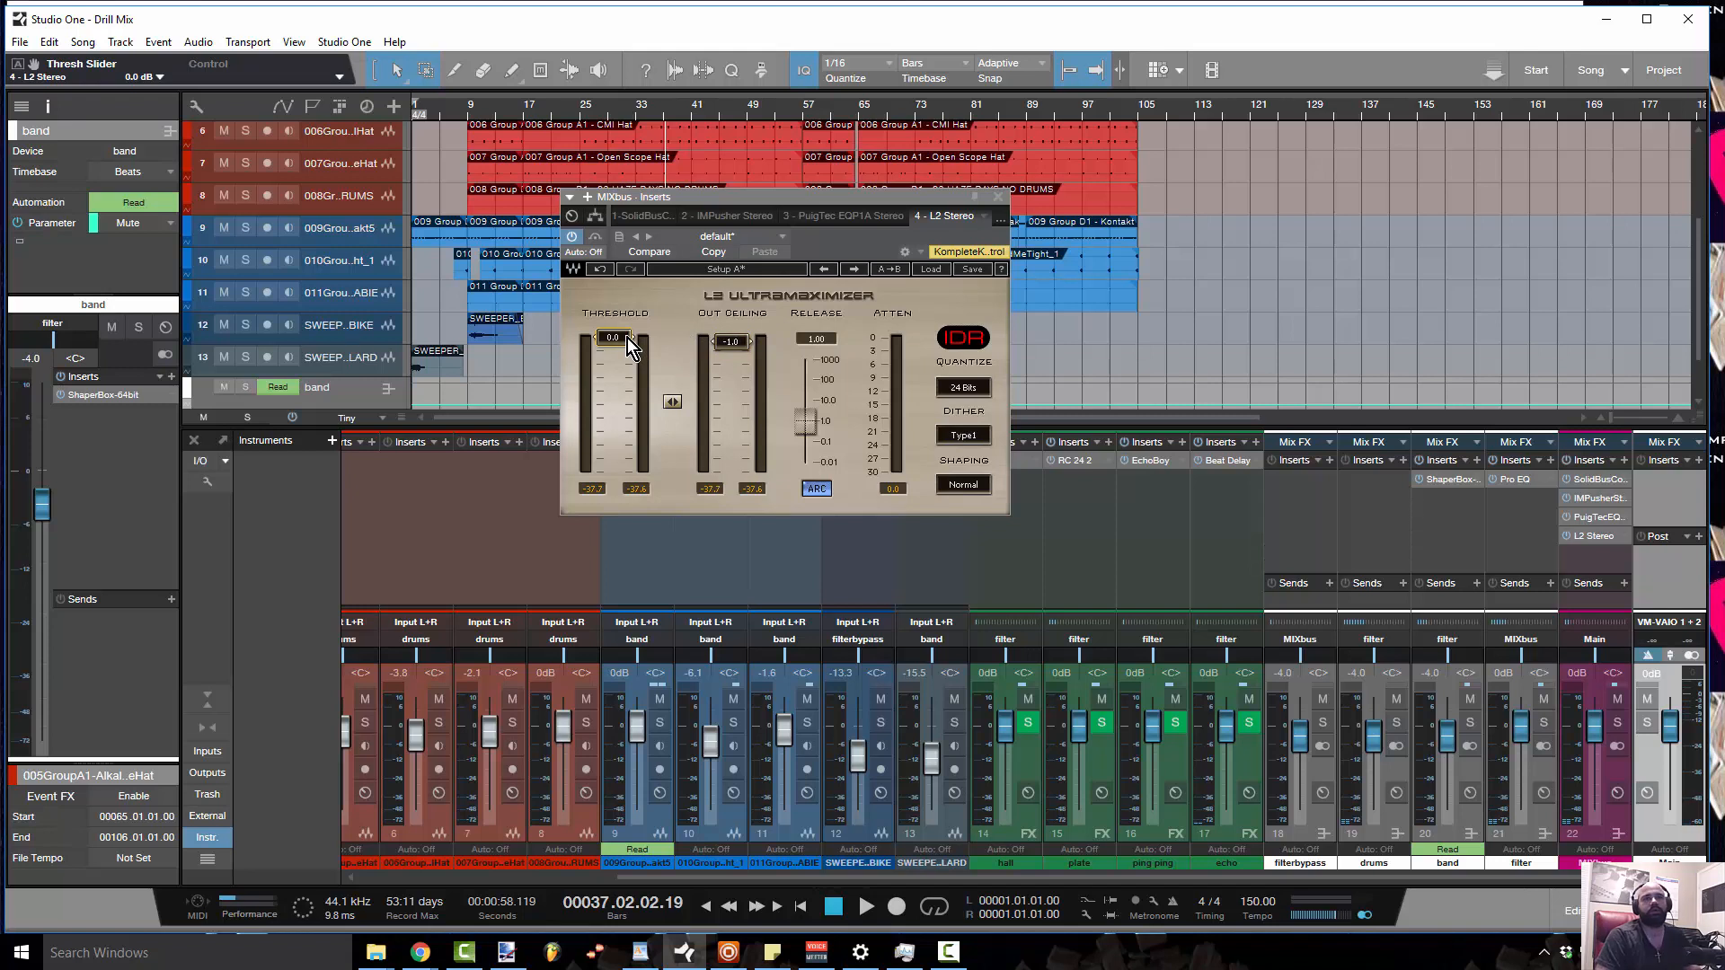
pyautogui.moveTo(629, 346); pyautogui.dragTo(628, 365)
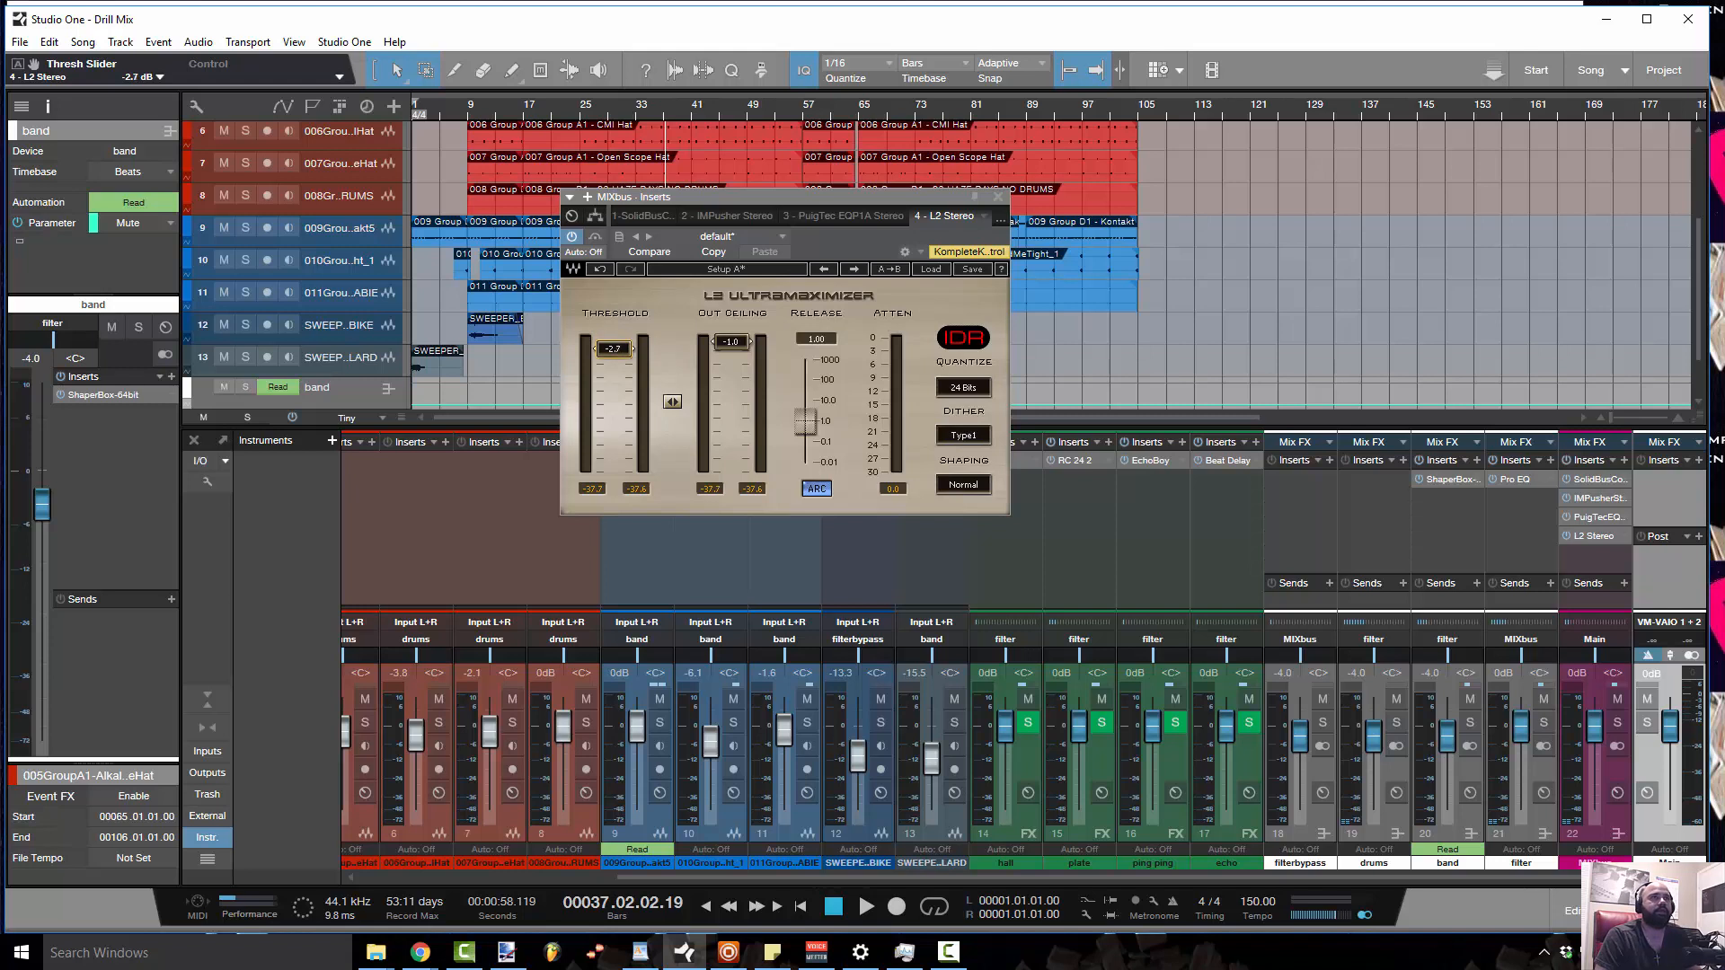
pyautogui.moveTo(629, 371)
pyautogui.mouseDown()
pyautogui.moveTo(613, 362)
pyautogui.moveTo(613, 382)
pyautogui.mouseUp()
pyautogui.press('space')
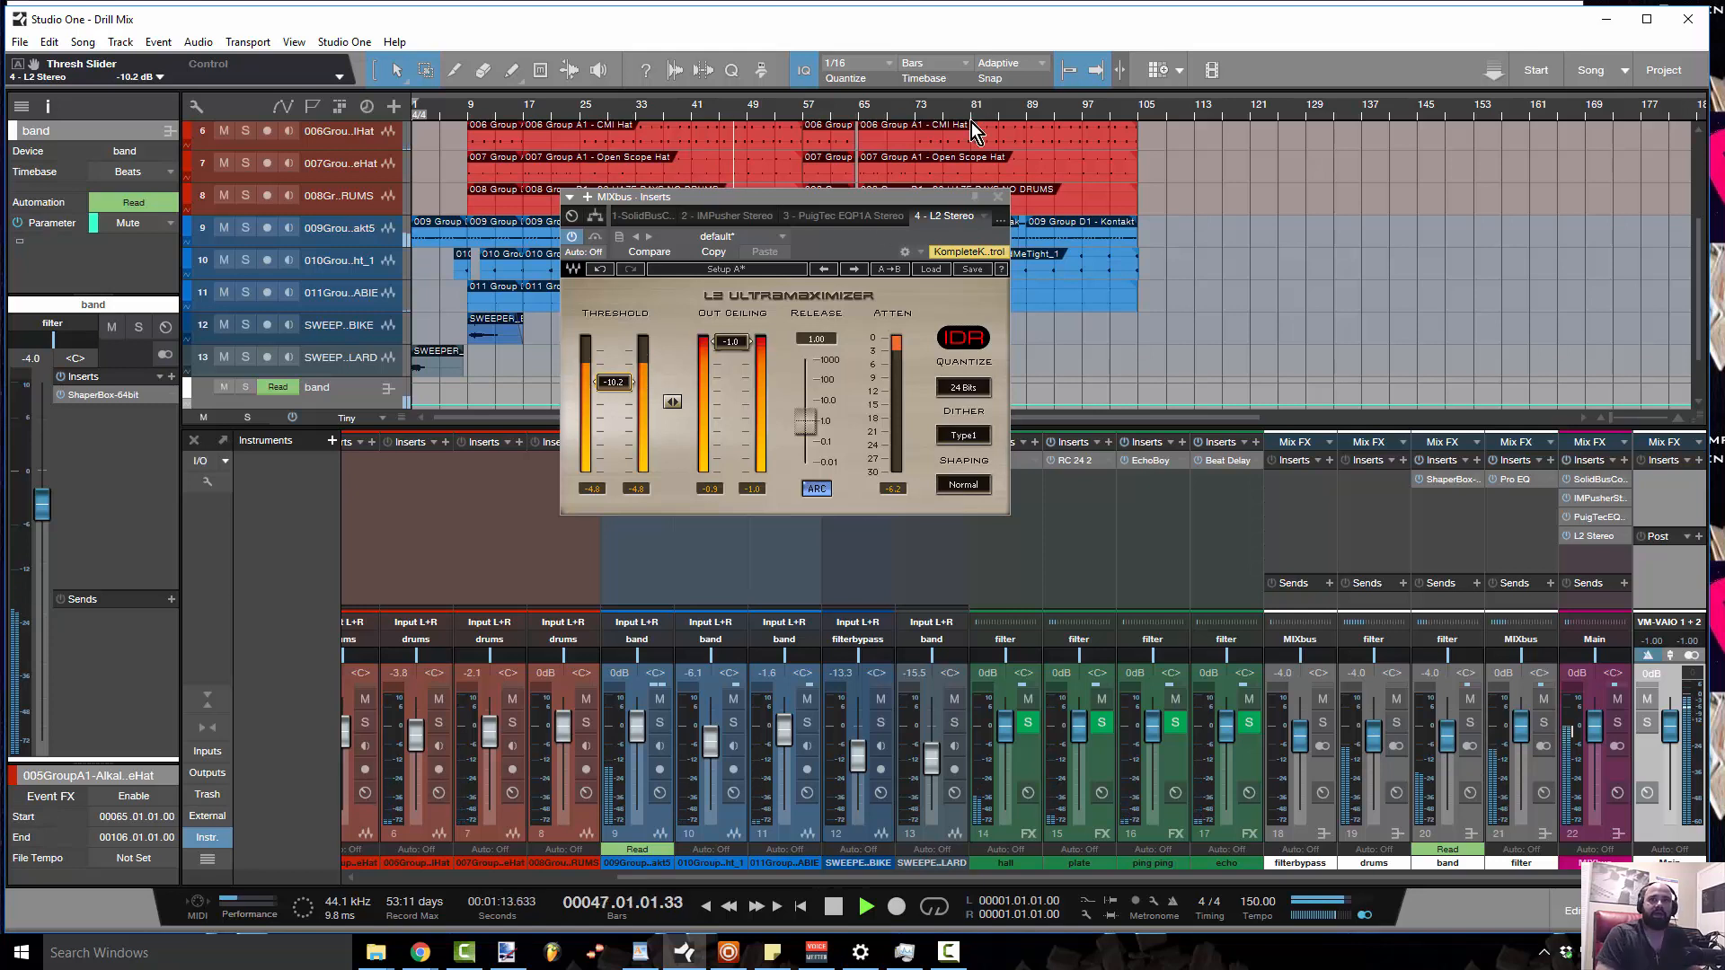
pyautogui.press('space')
pyautogui.click(997, 197)
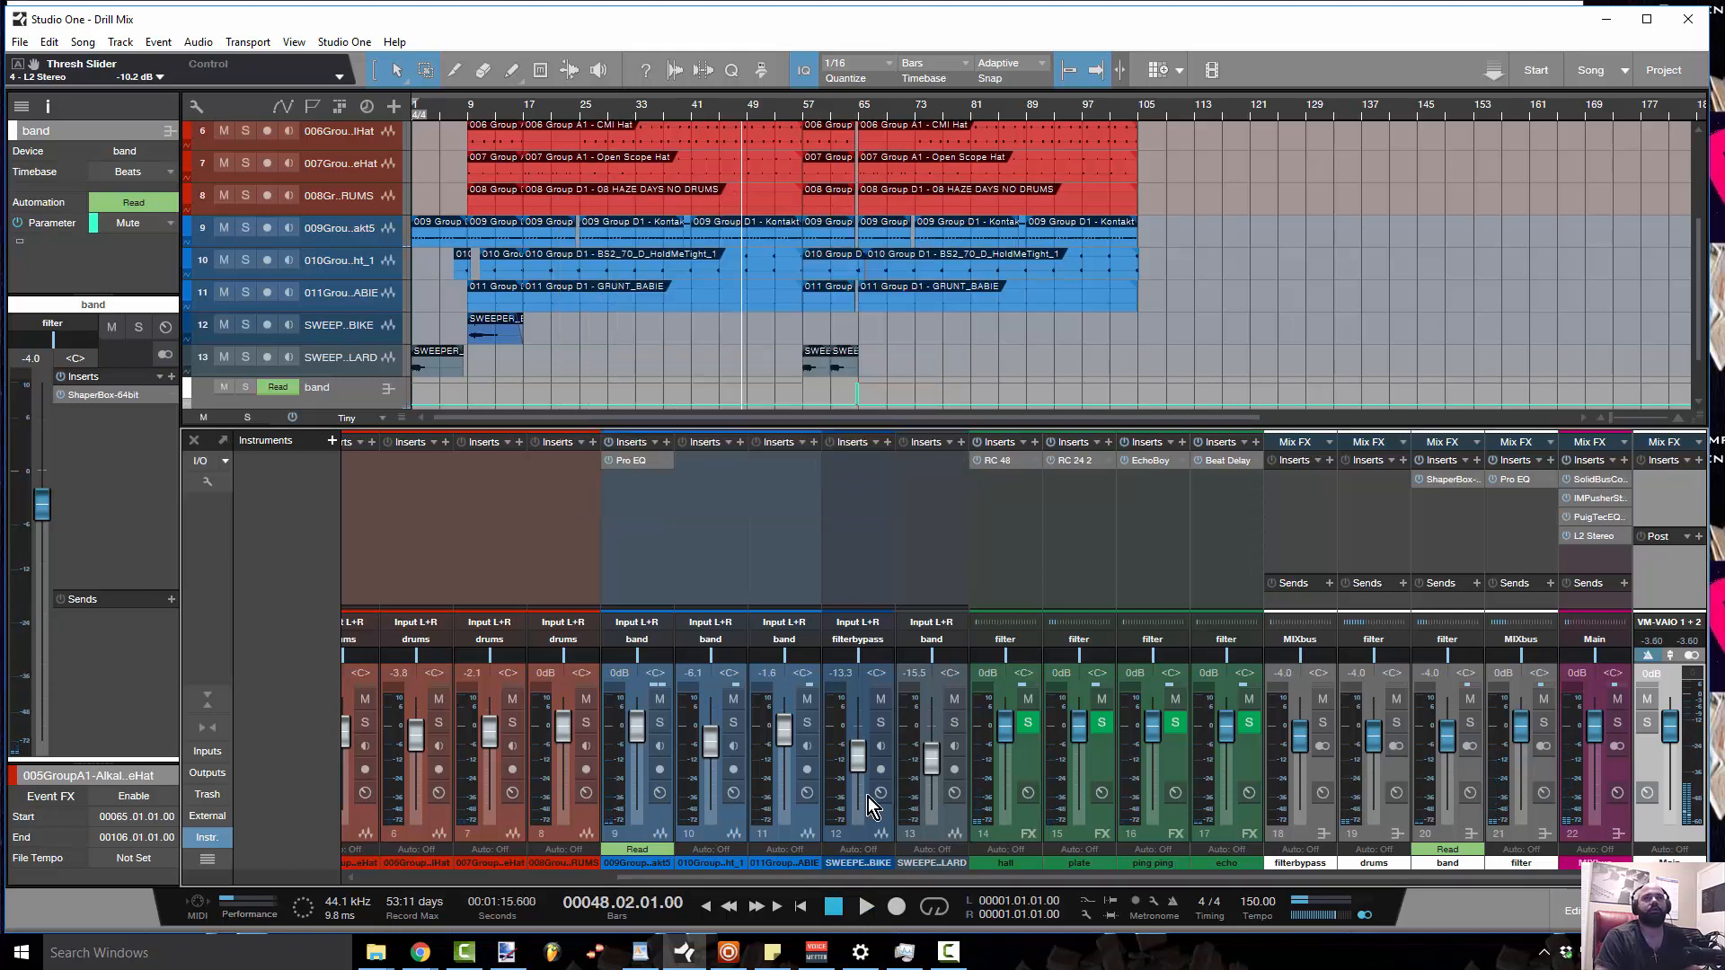
# Place the playback position at bar 9, where the drums enter, and play the mix
pyautogui.moveTo(970, 876); pyautogui.dragTo(1484, 887)
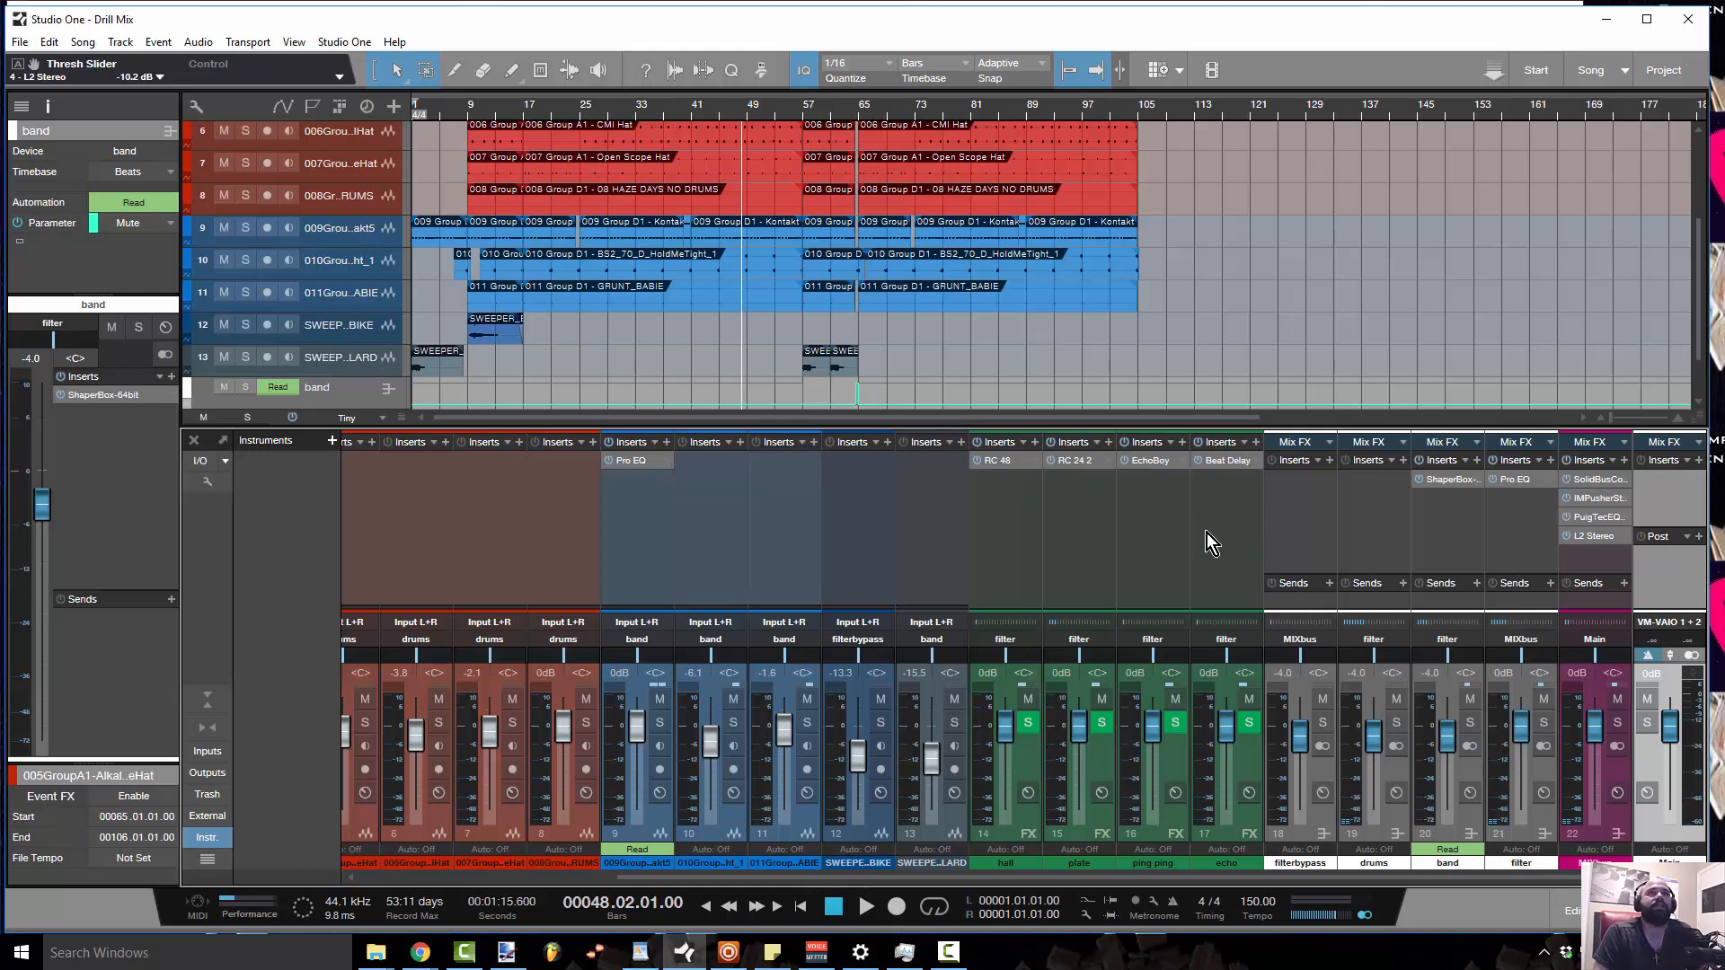
pyautogui.click(465, 110)
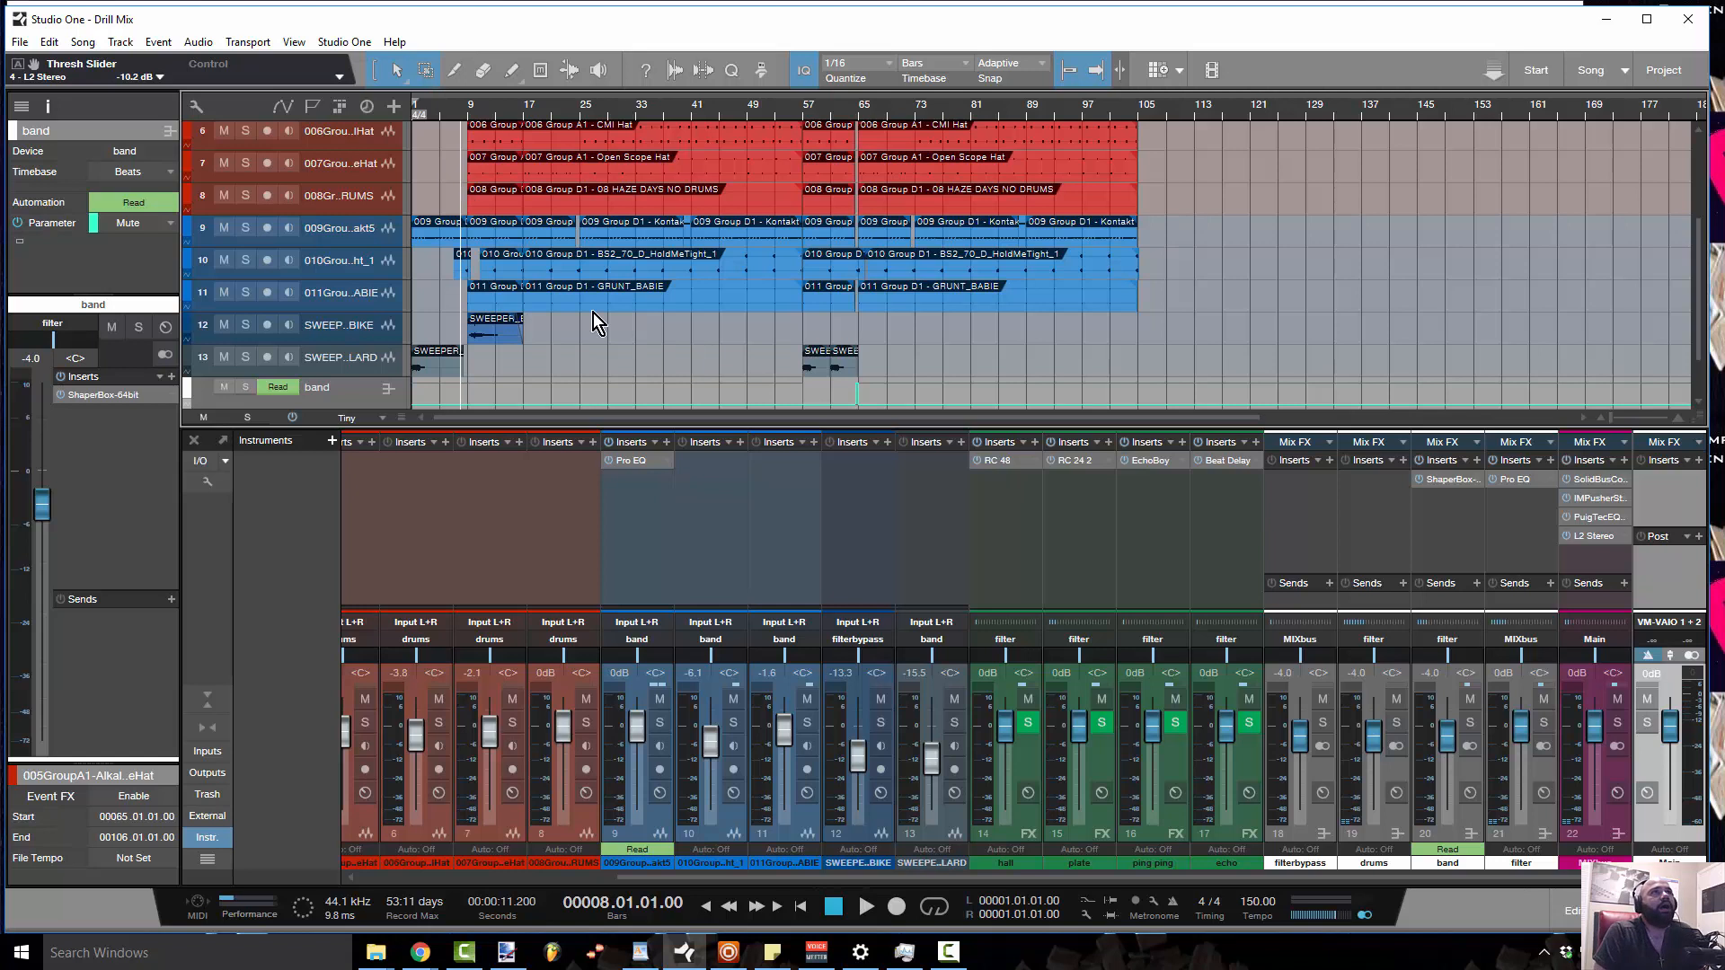
pyautogui.scroll(5, 585, 334)
pyautogui.scroll(-4, 585, 334)
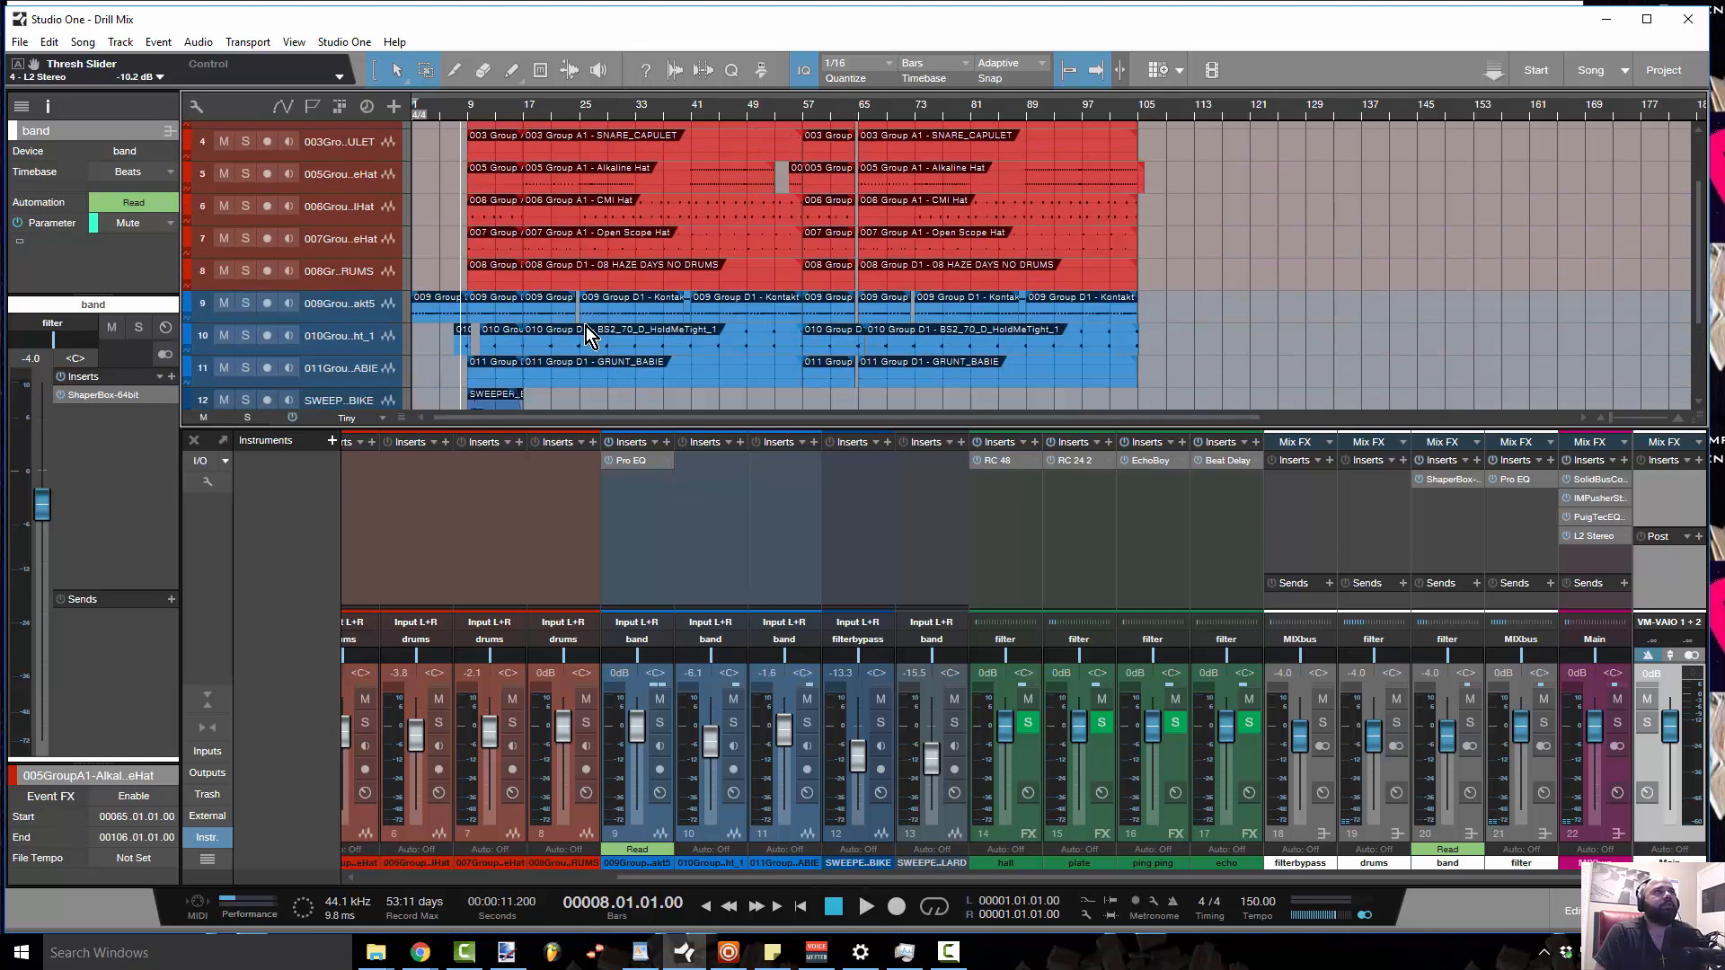
pyautogui.click(468, 114)
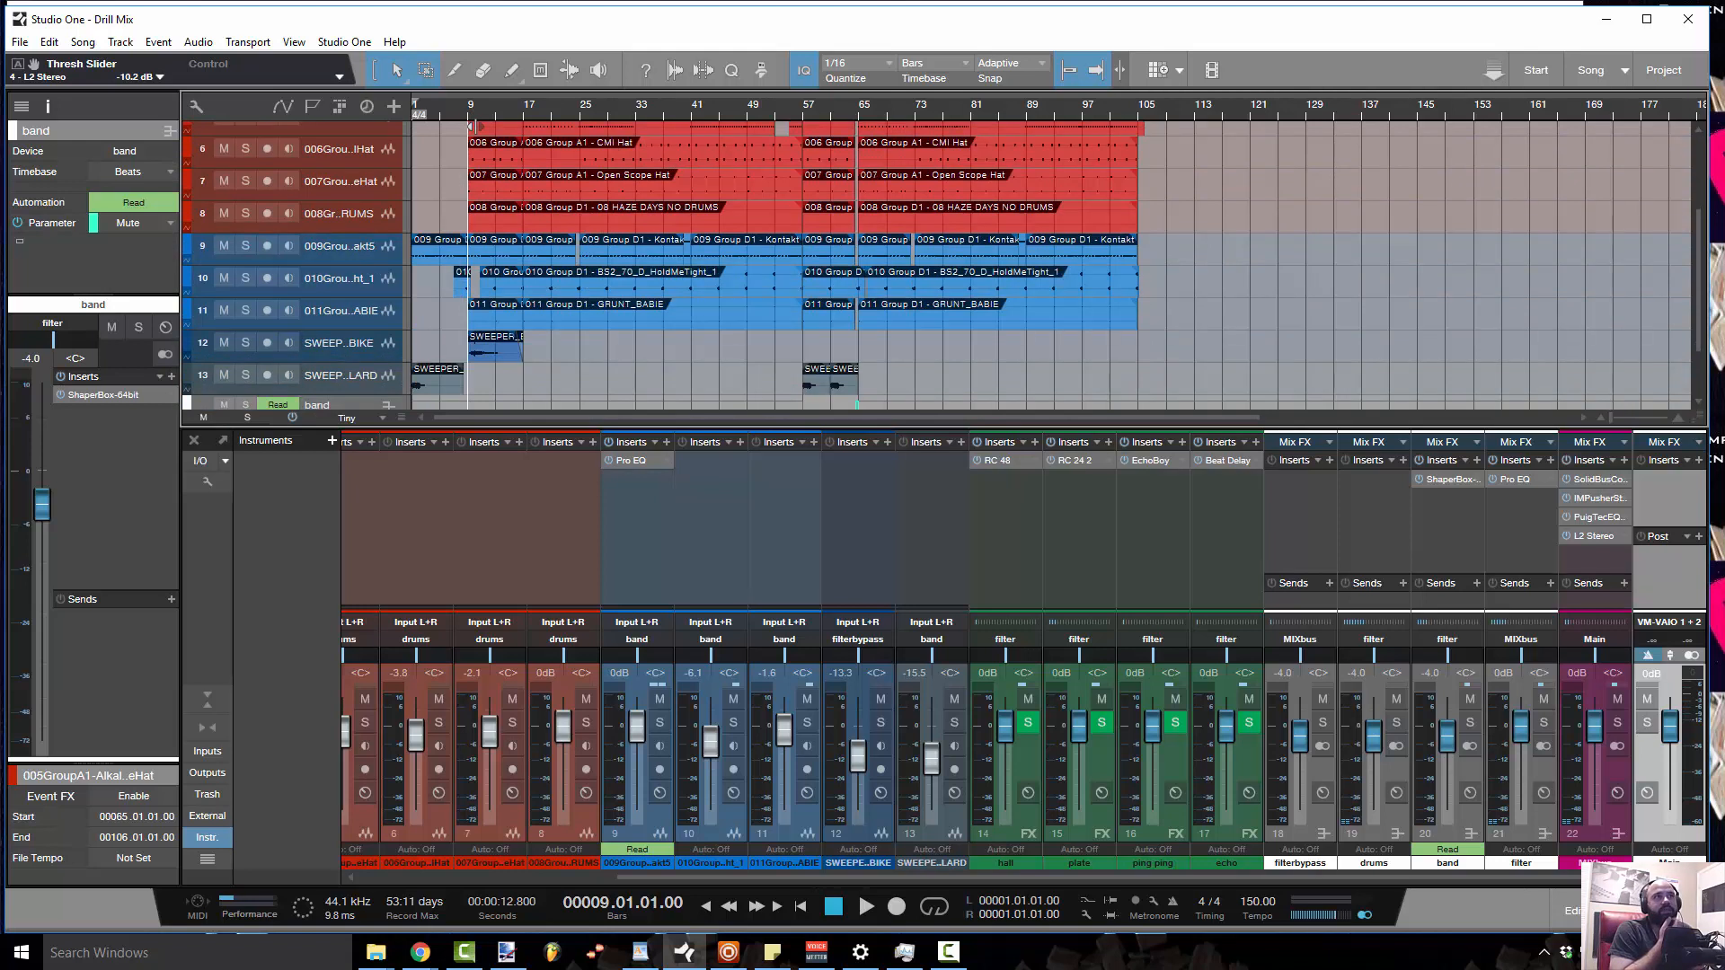
pyautogui.click(455, 114)
pyautogui.click(462, 112)
pyautogui.click(466, 114)
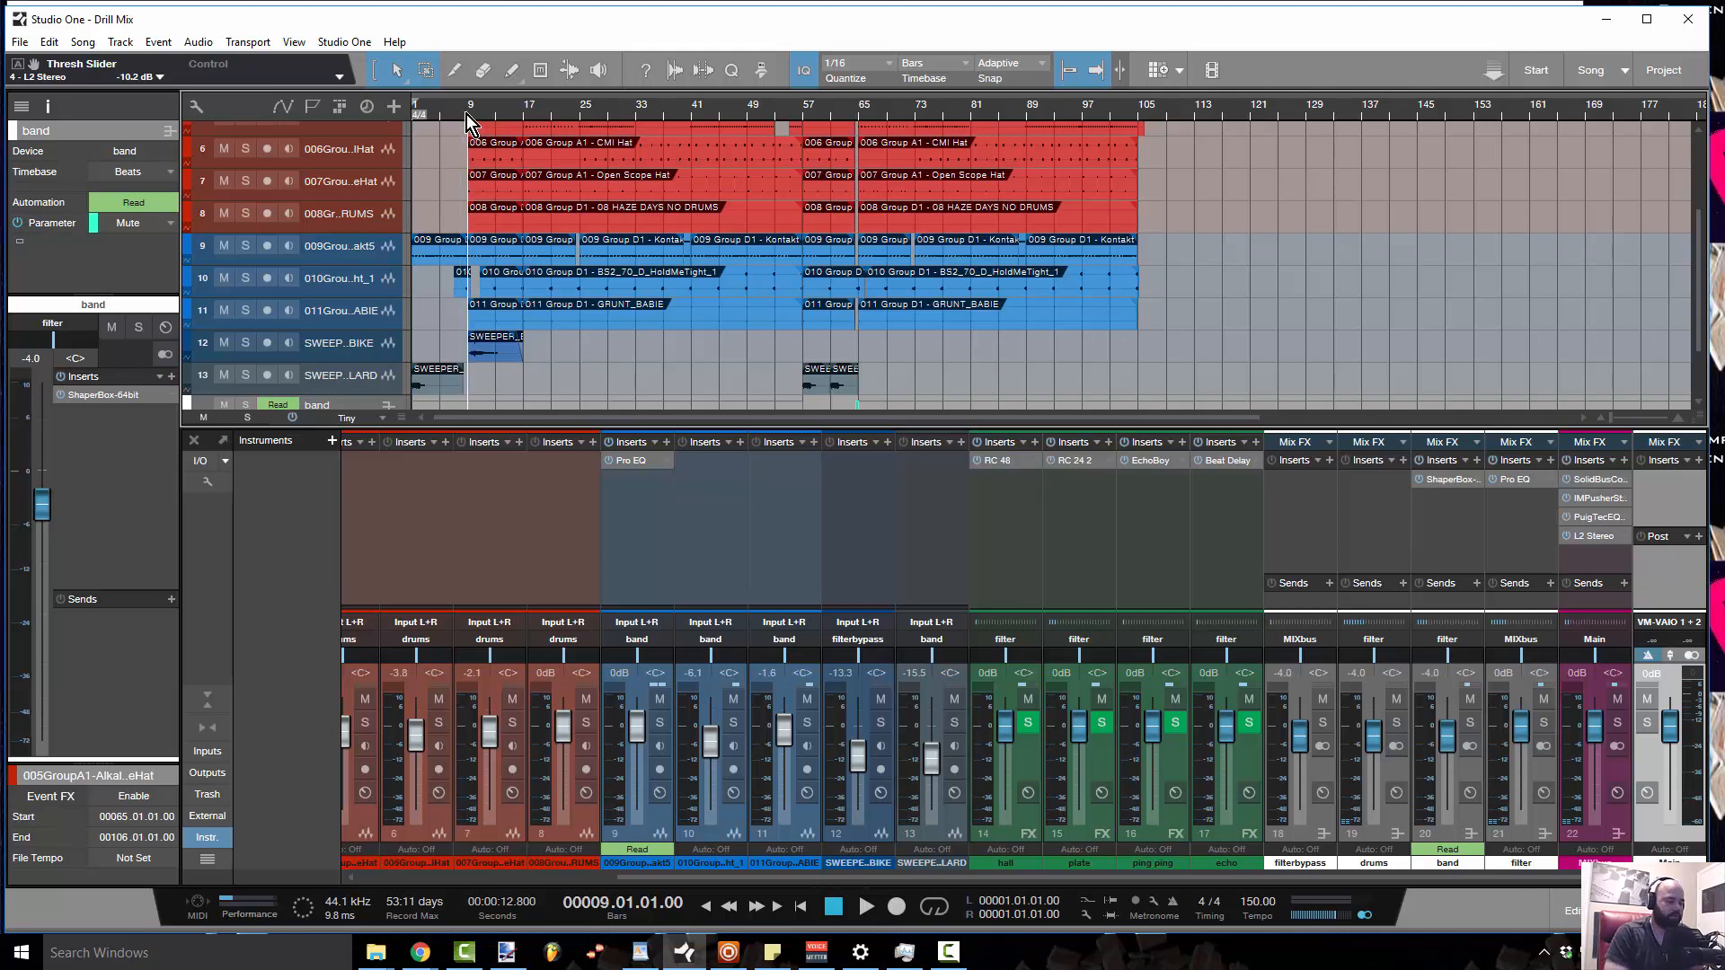
pyautogui.press('space')
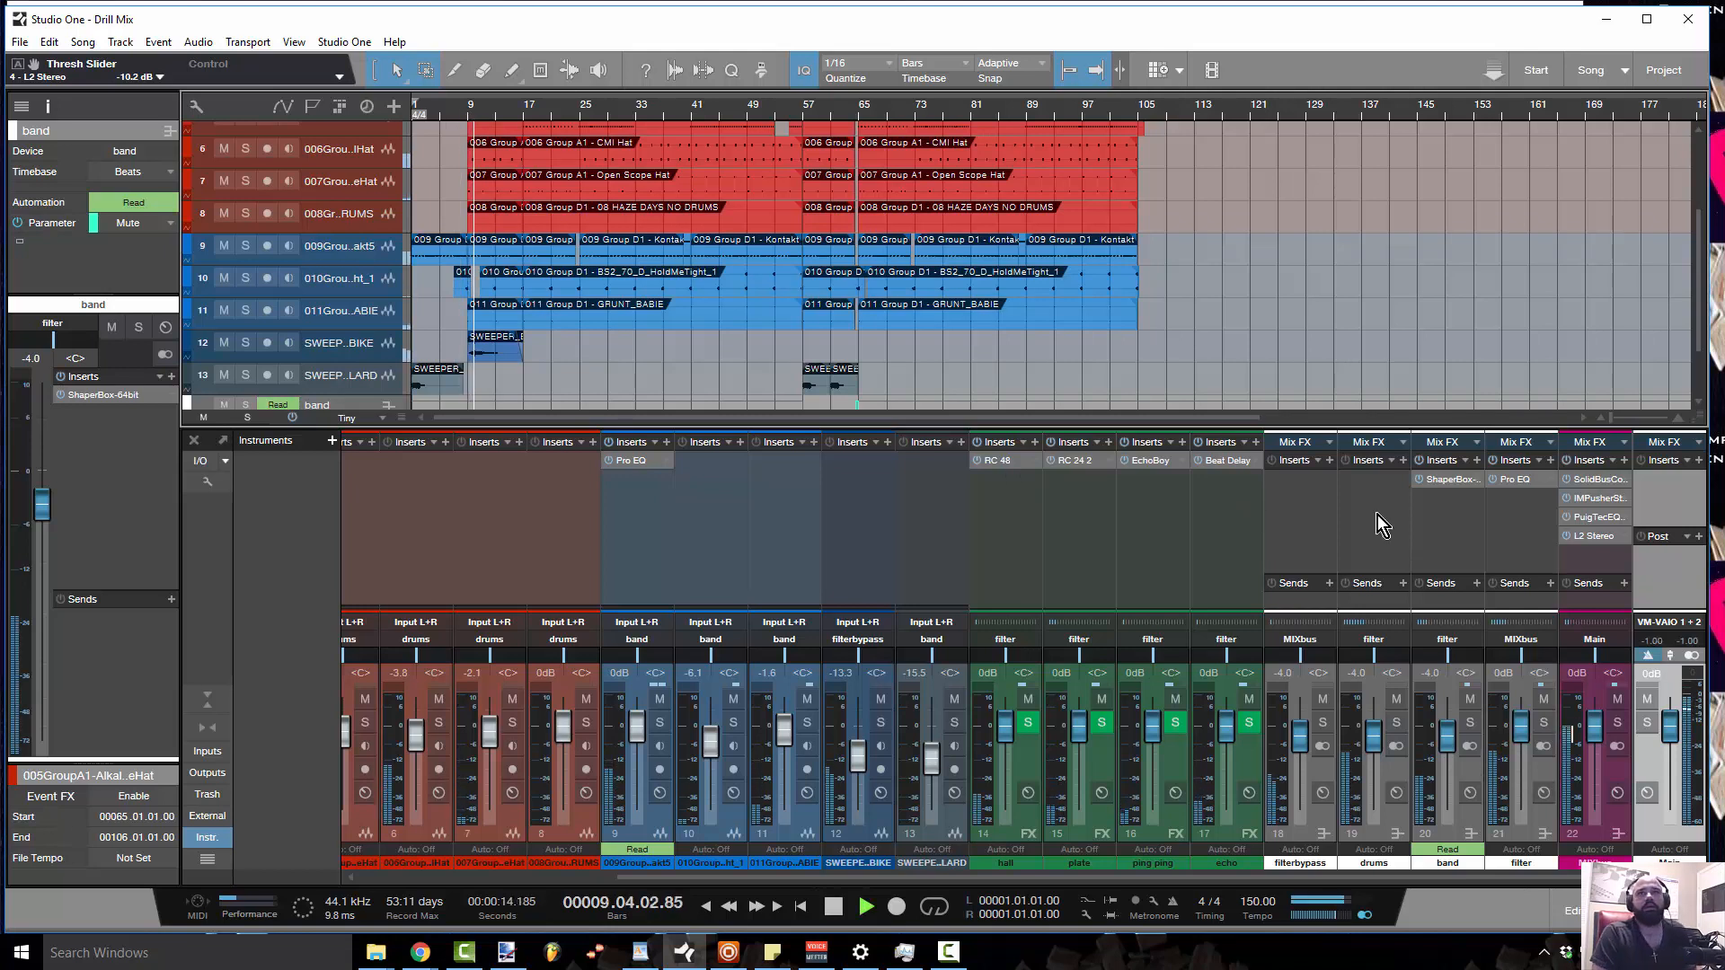
# Mute the SWEEPER BIKE track (track 12) and replay the mix from around bar 9
pyautogui.click(223, 343)
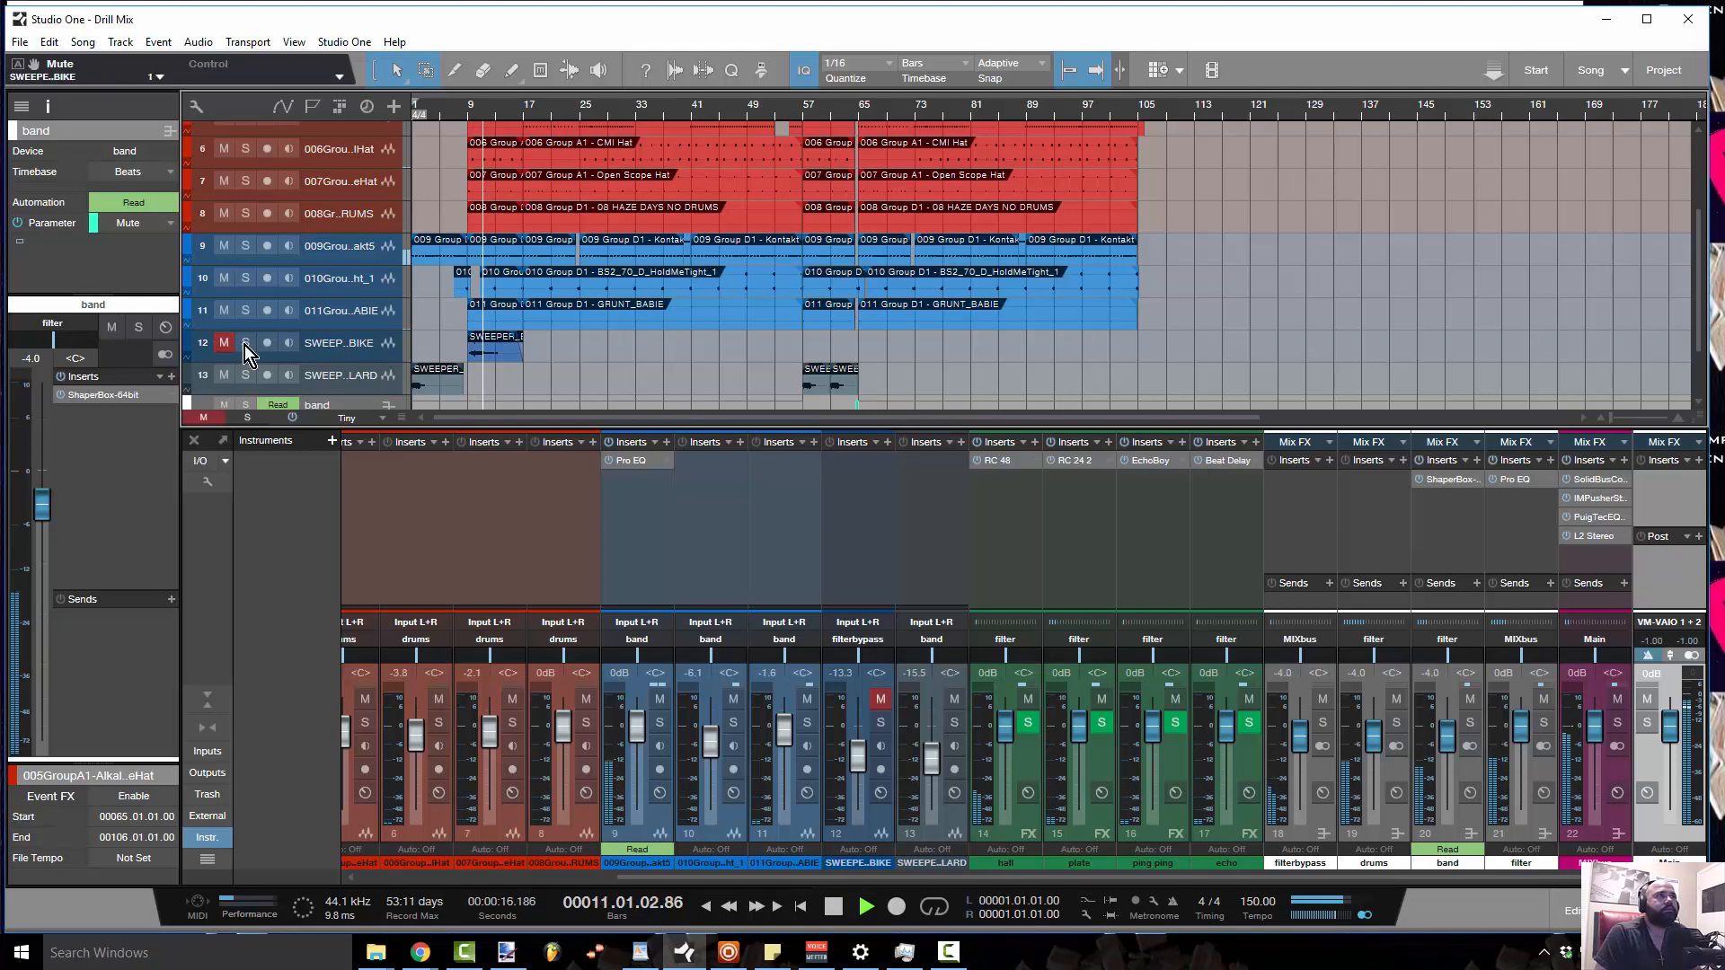
pyautogui.click(461, 115)
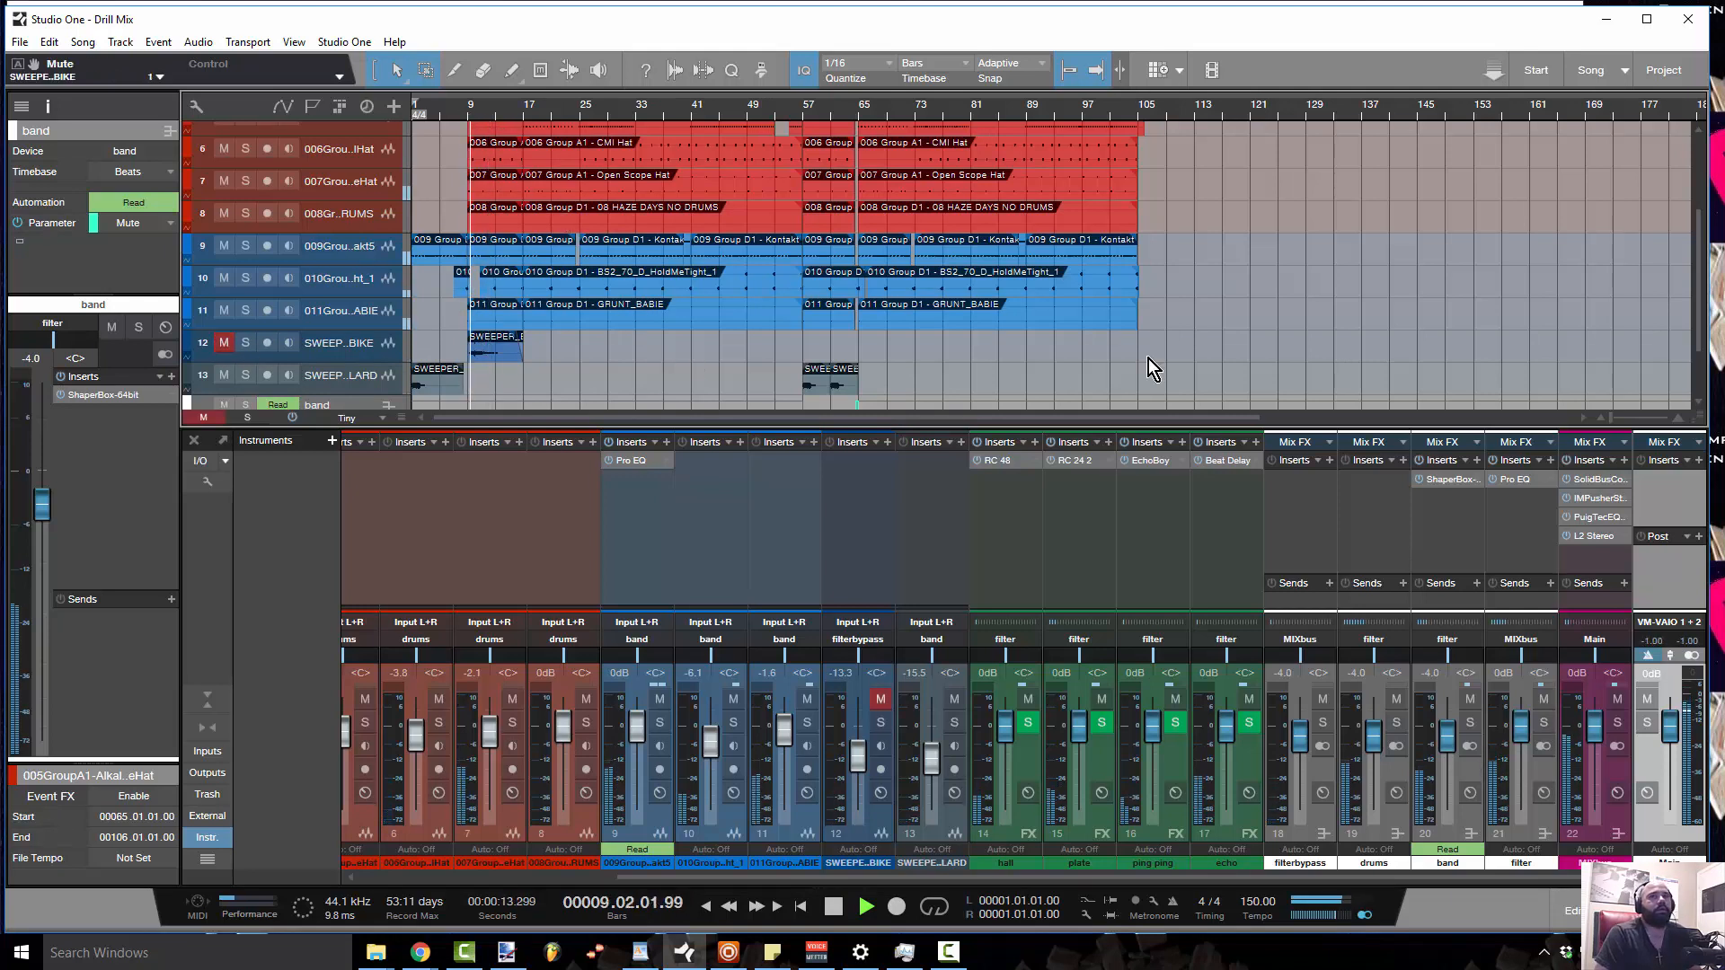
pyautogui.press('space')
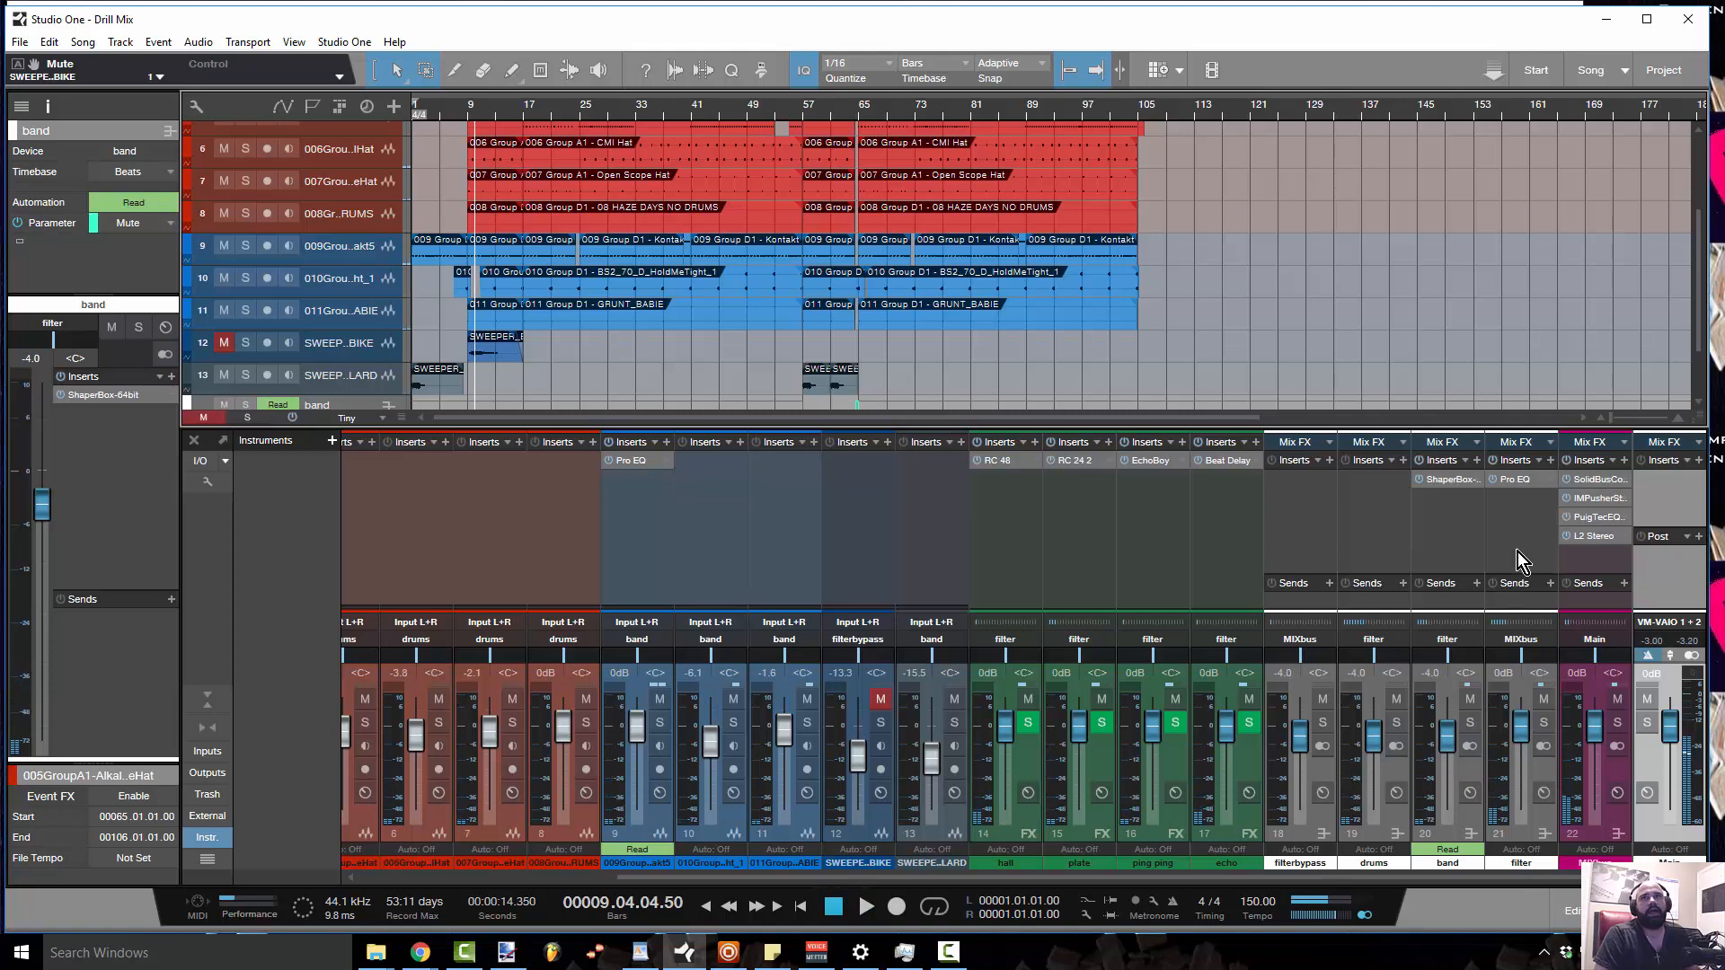
# Open the Pro EQ on the filter bus and briefly bring up the arrangements document in WordPad
pyautogui.click(1517, 482)
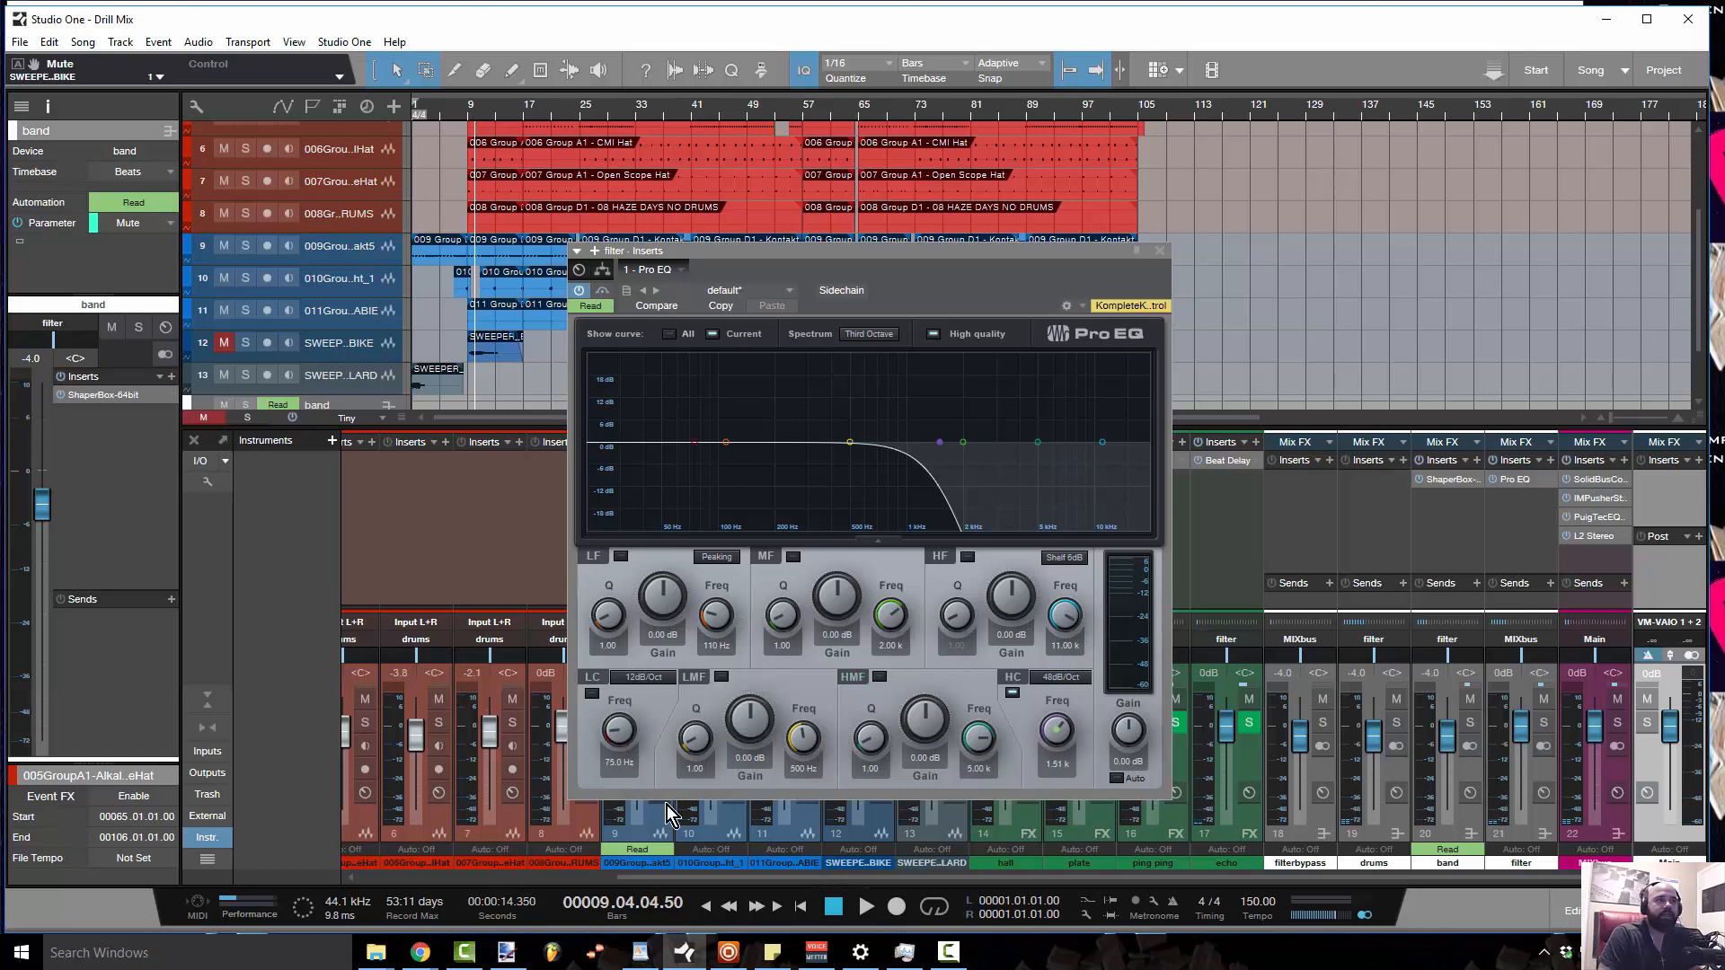
pyautogui.click(639, 952)
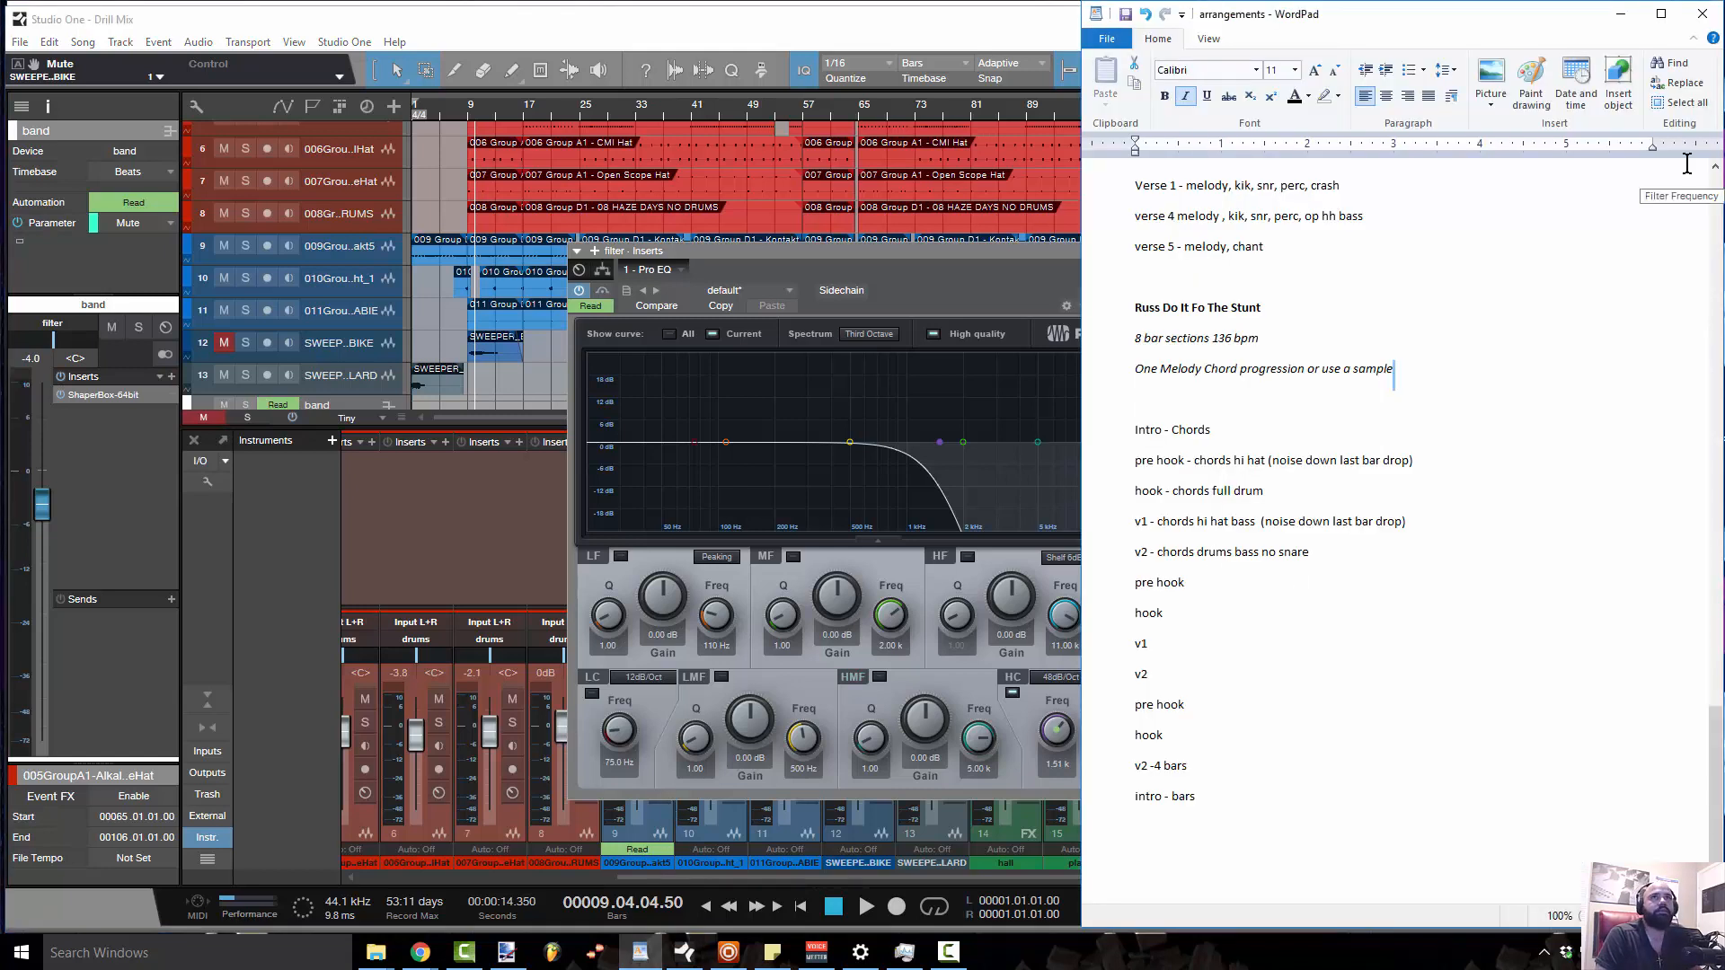
pyautogui.click(1626, 14)
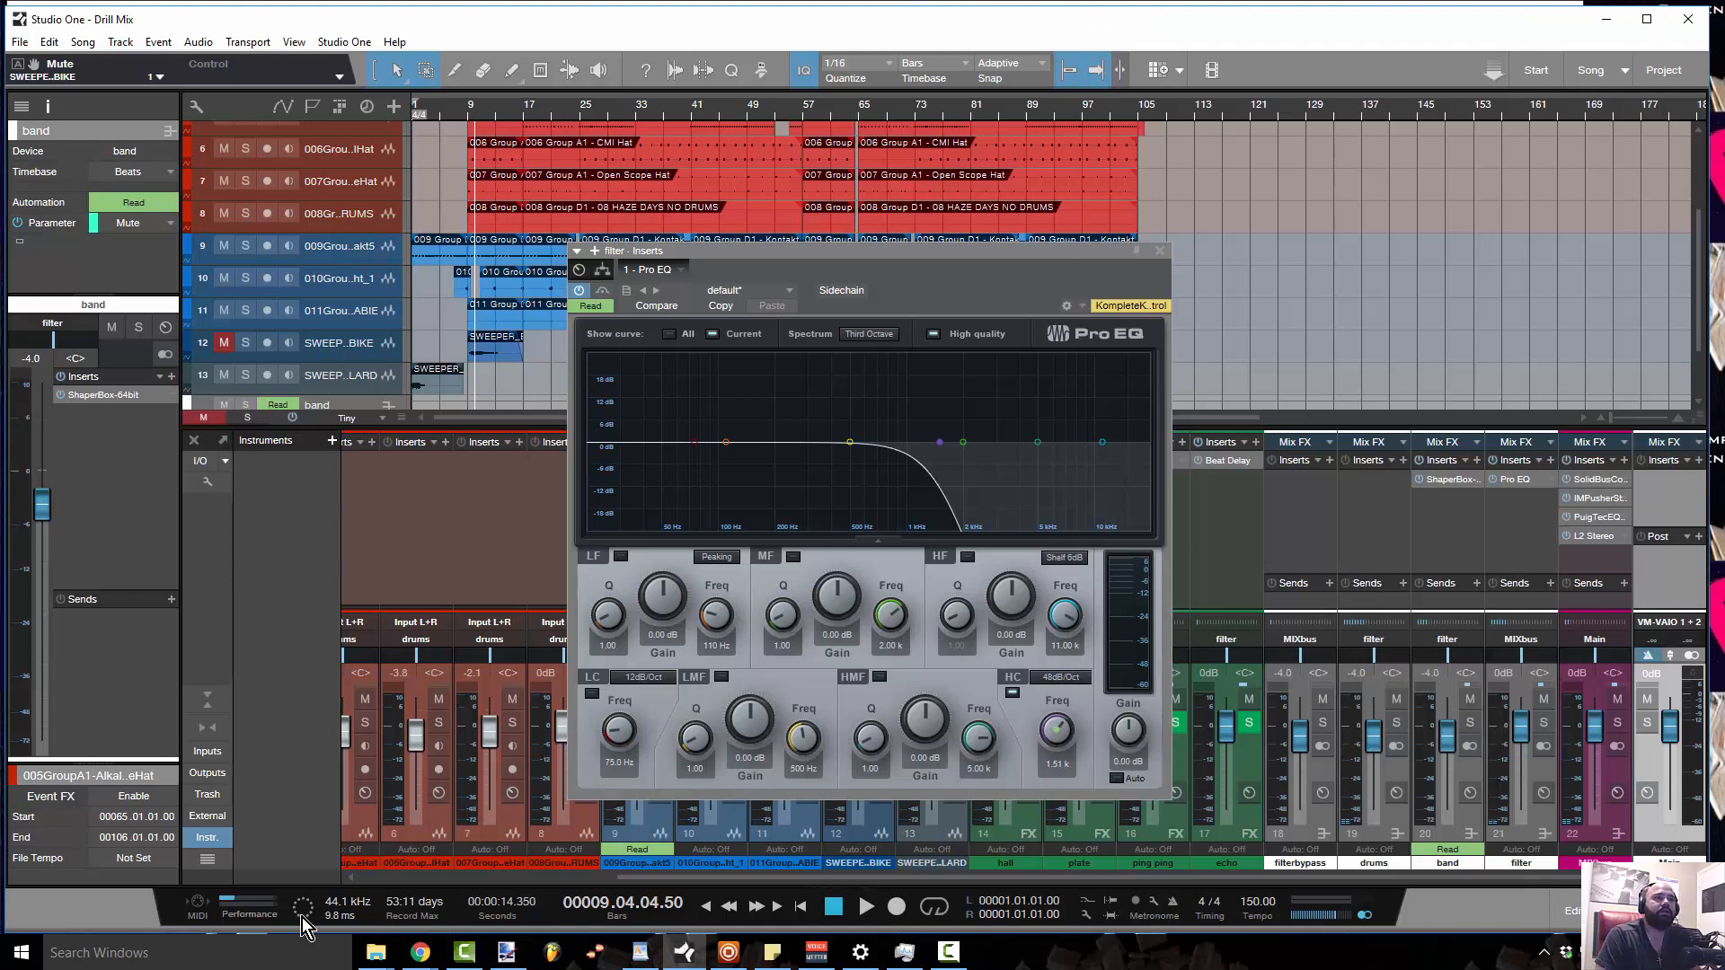
# Switch to paint.net, open the recent audio routing.pdn diagram, narrow its window beside the Pro EQ, and close the Colors window
pyautogui.click(507, 952)
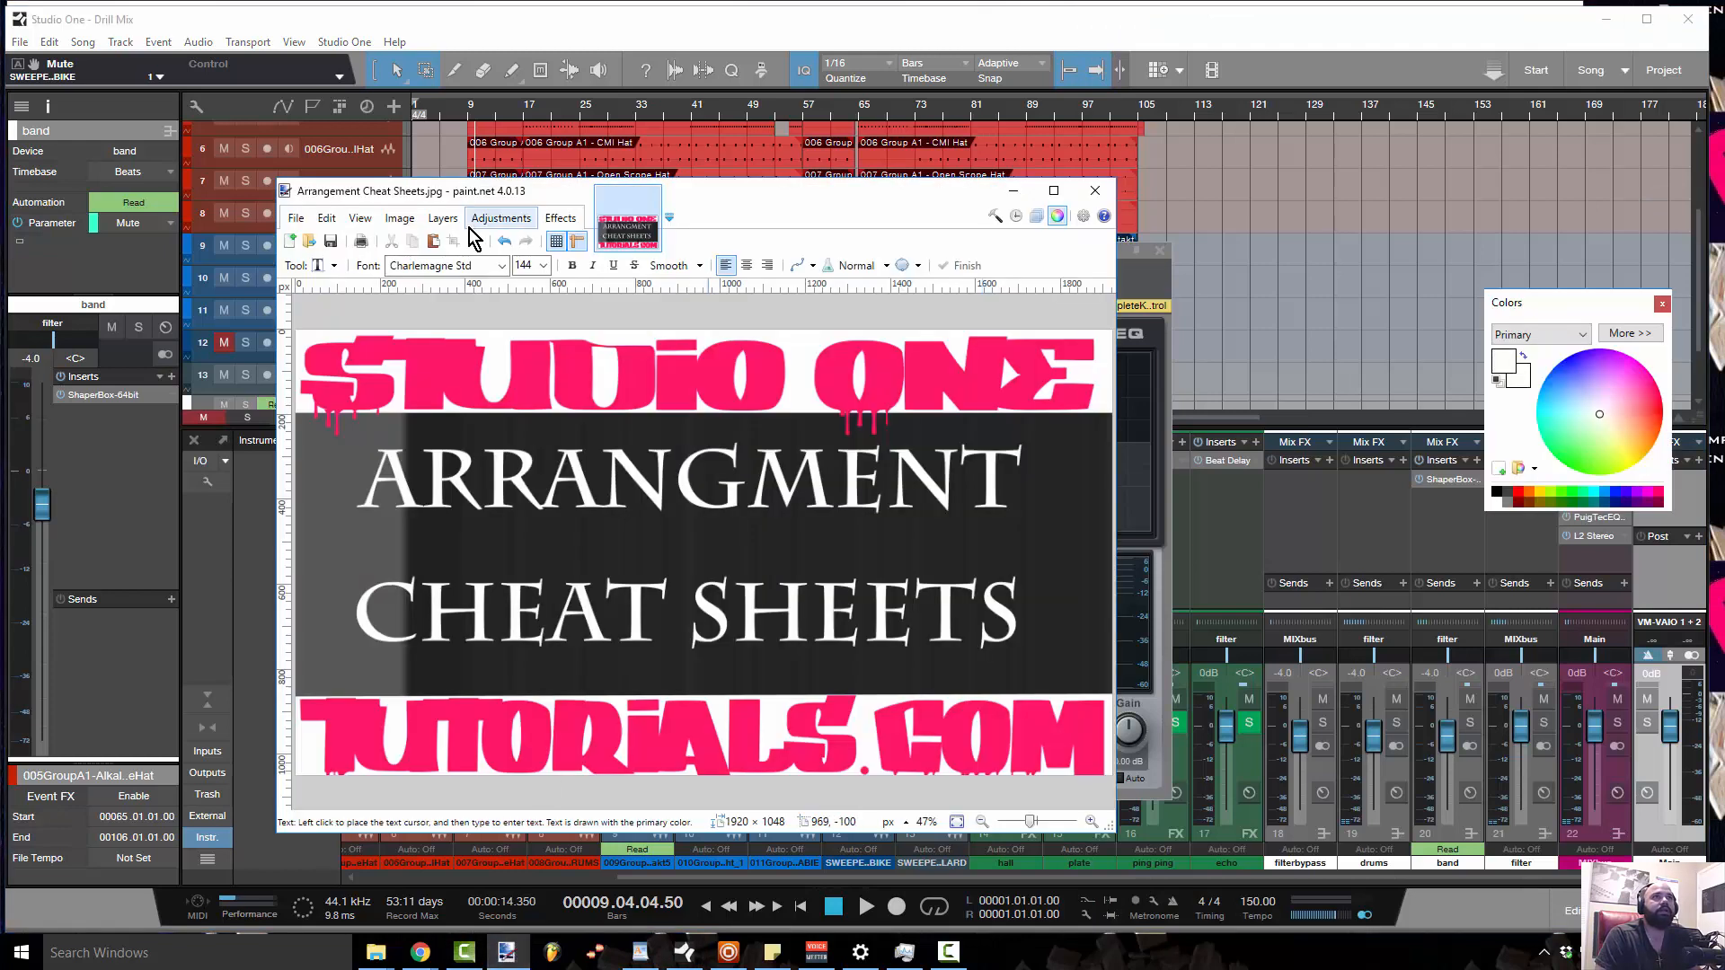
pyautogui.click(296, 218)
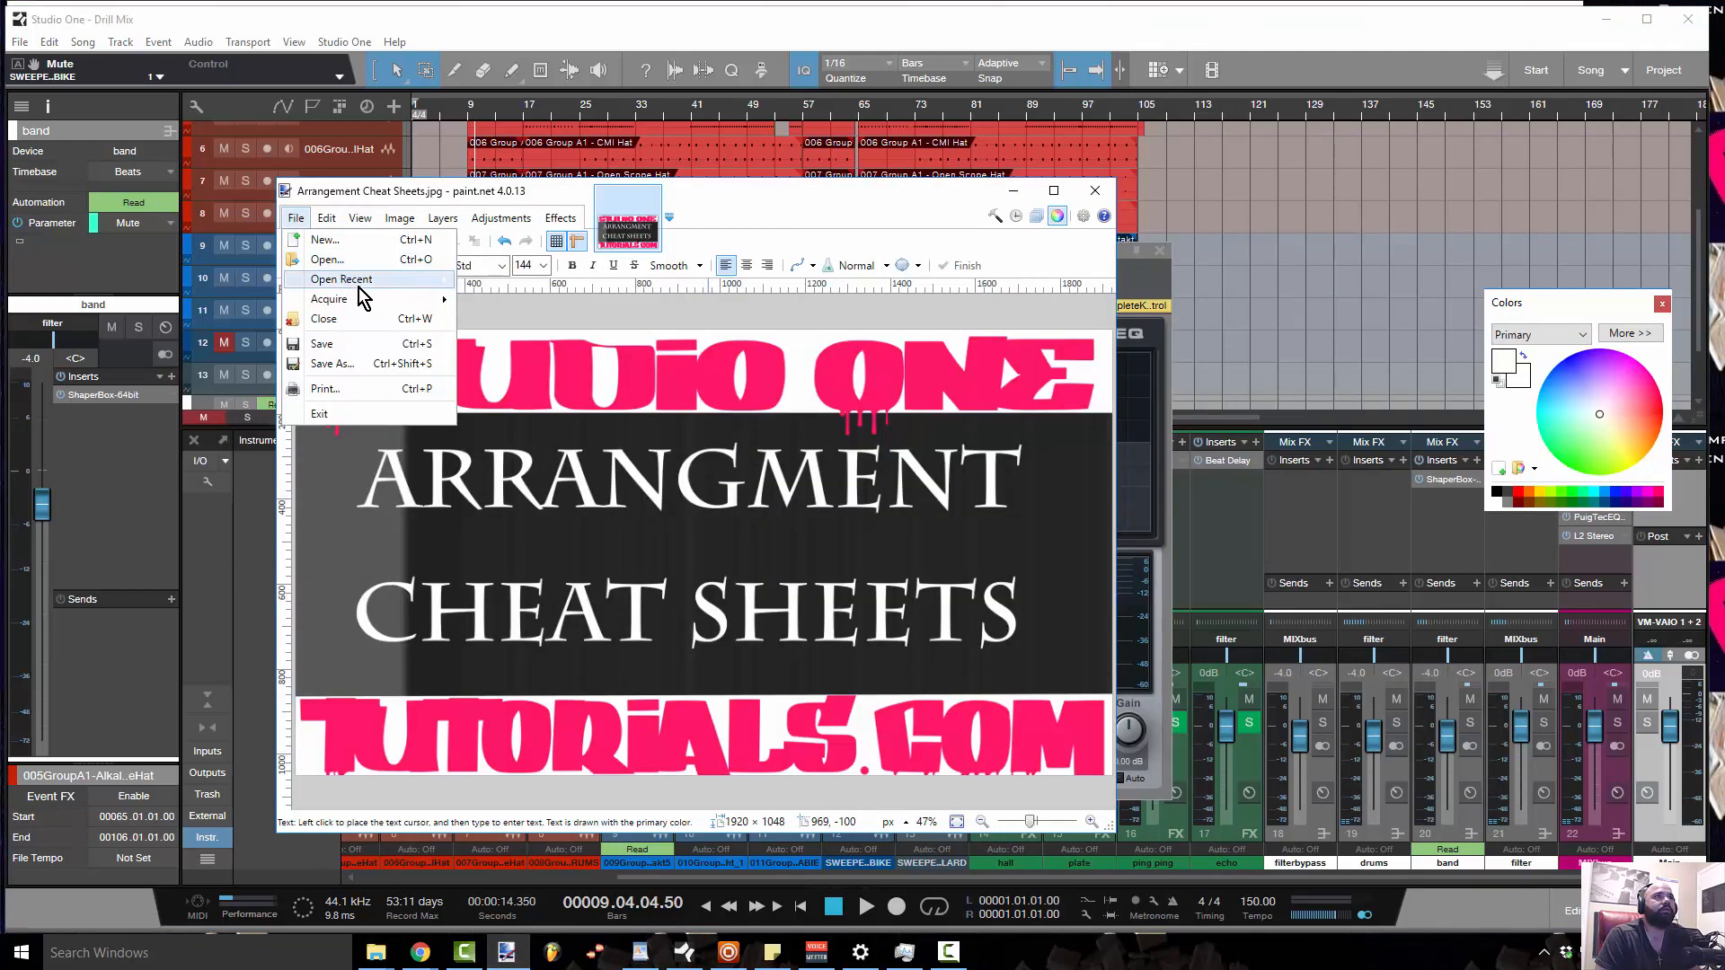
pyautogui.moveTo(400, 286)
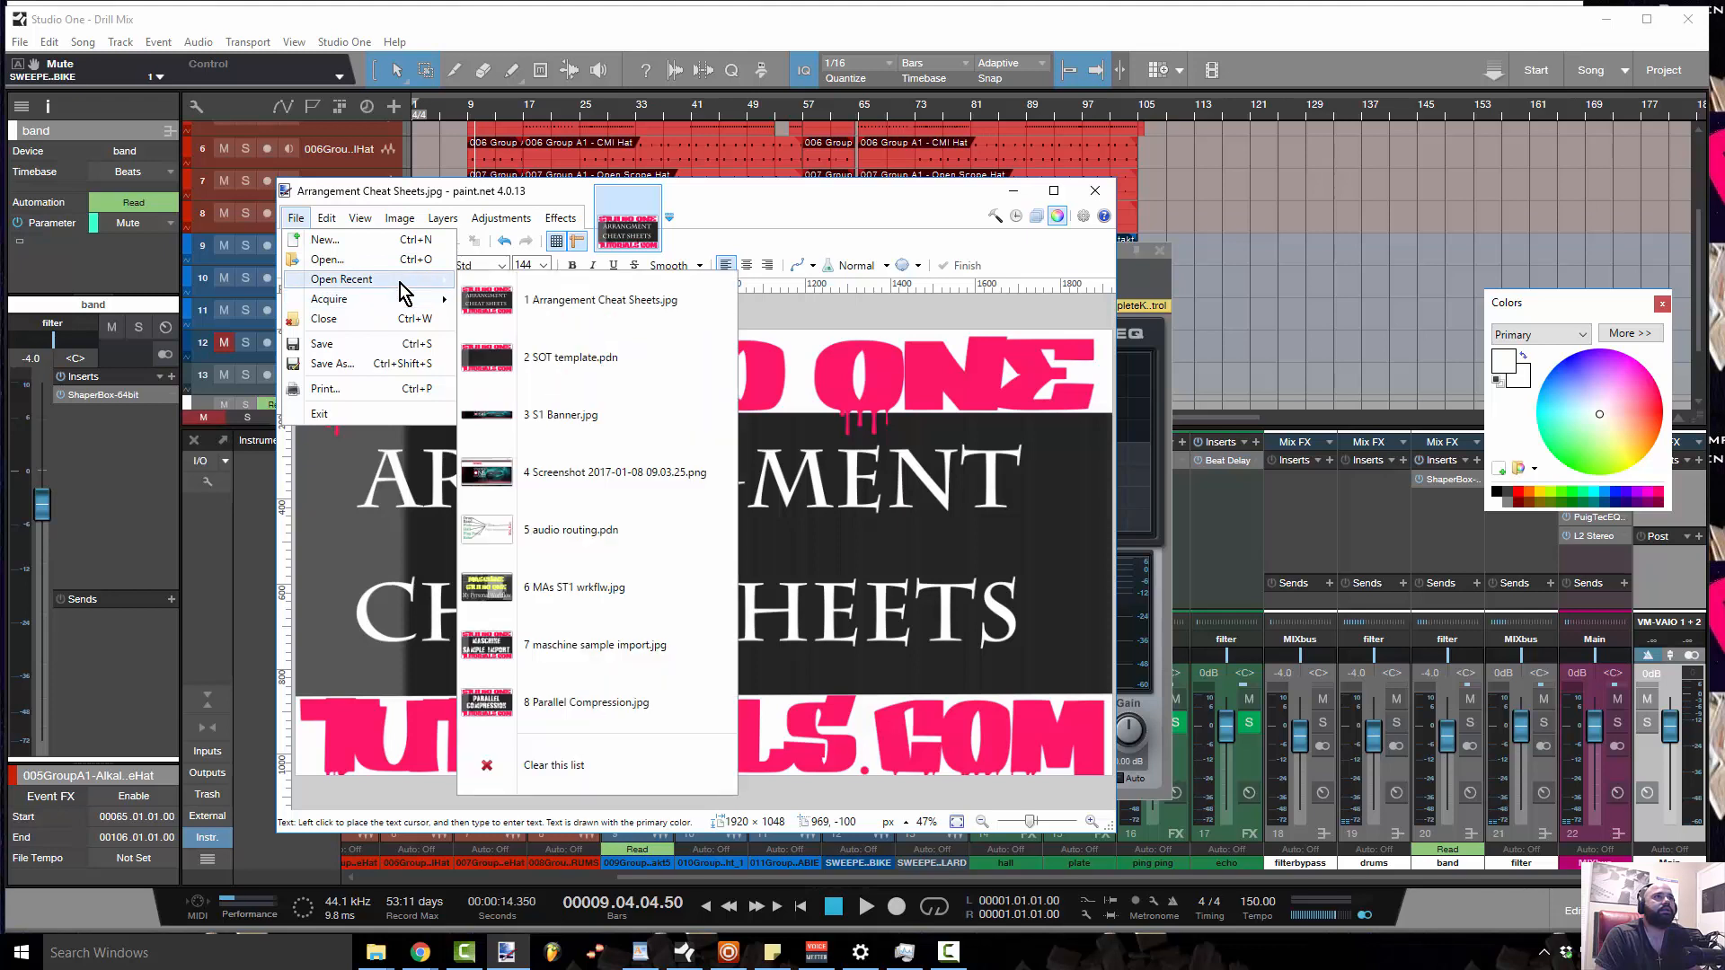
pyautogui.click(524, 512)
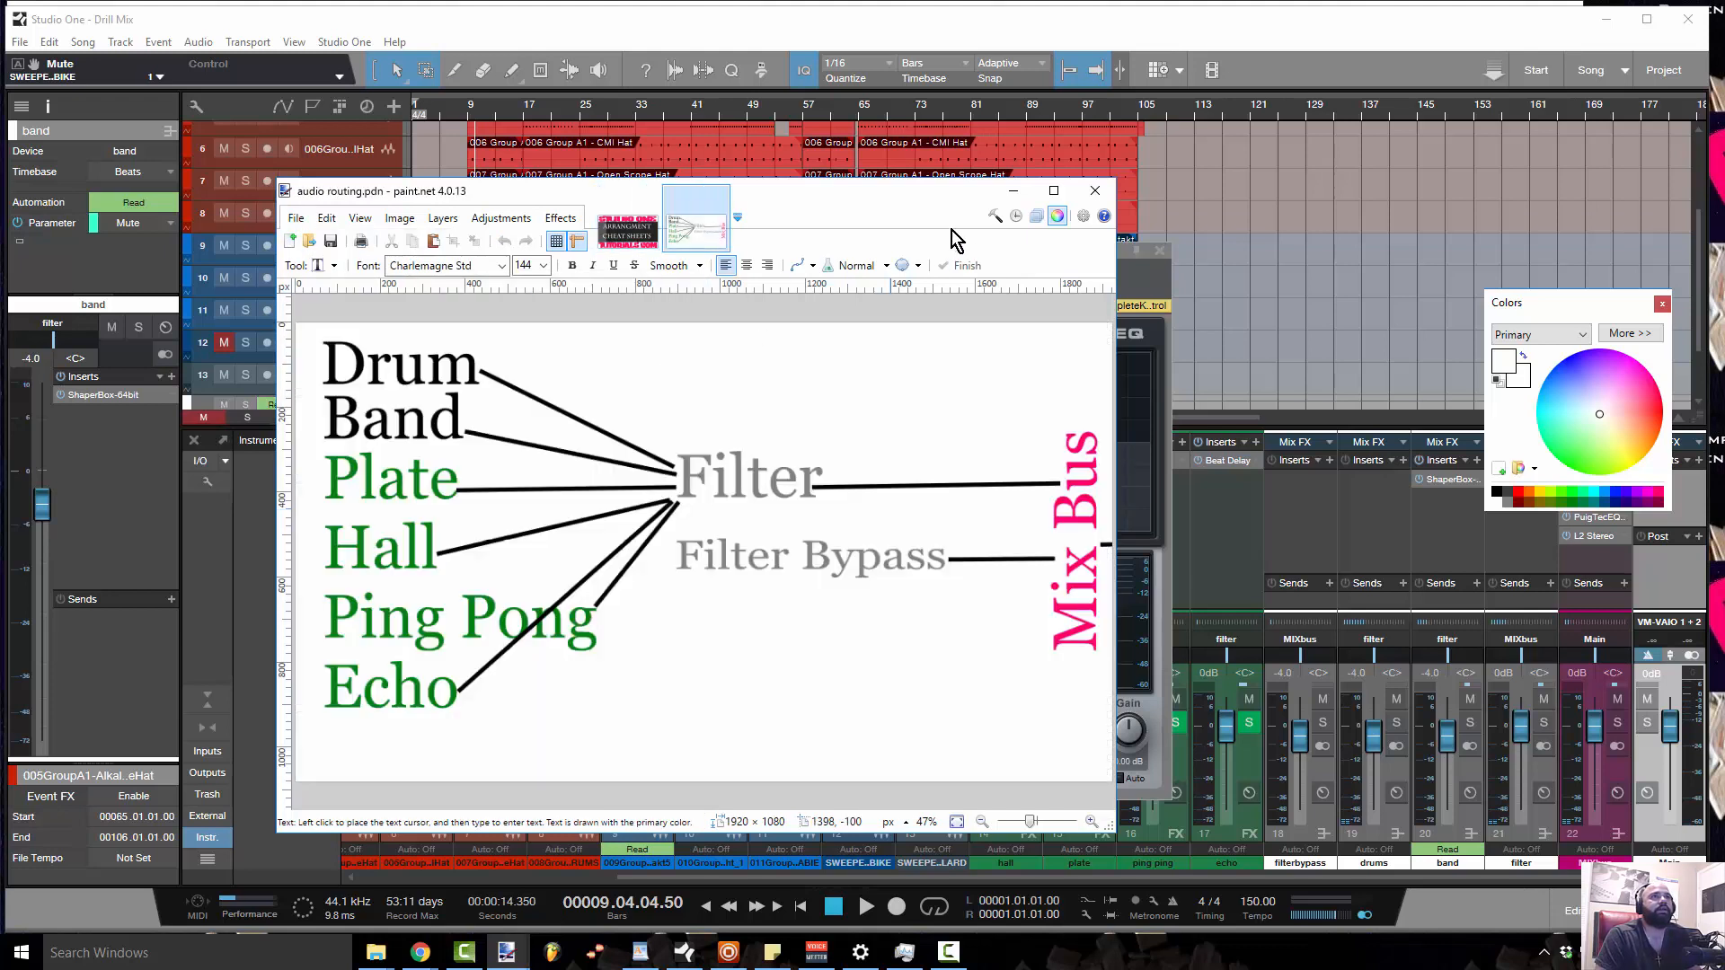
pyautogui.moveTo(914, 221); pyautogui.dragTo(650, 56)
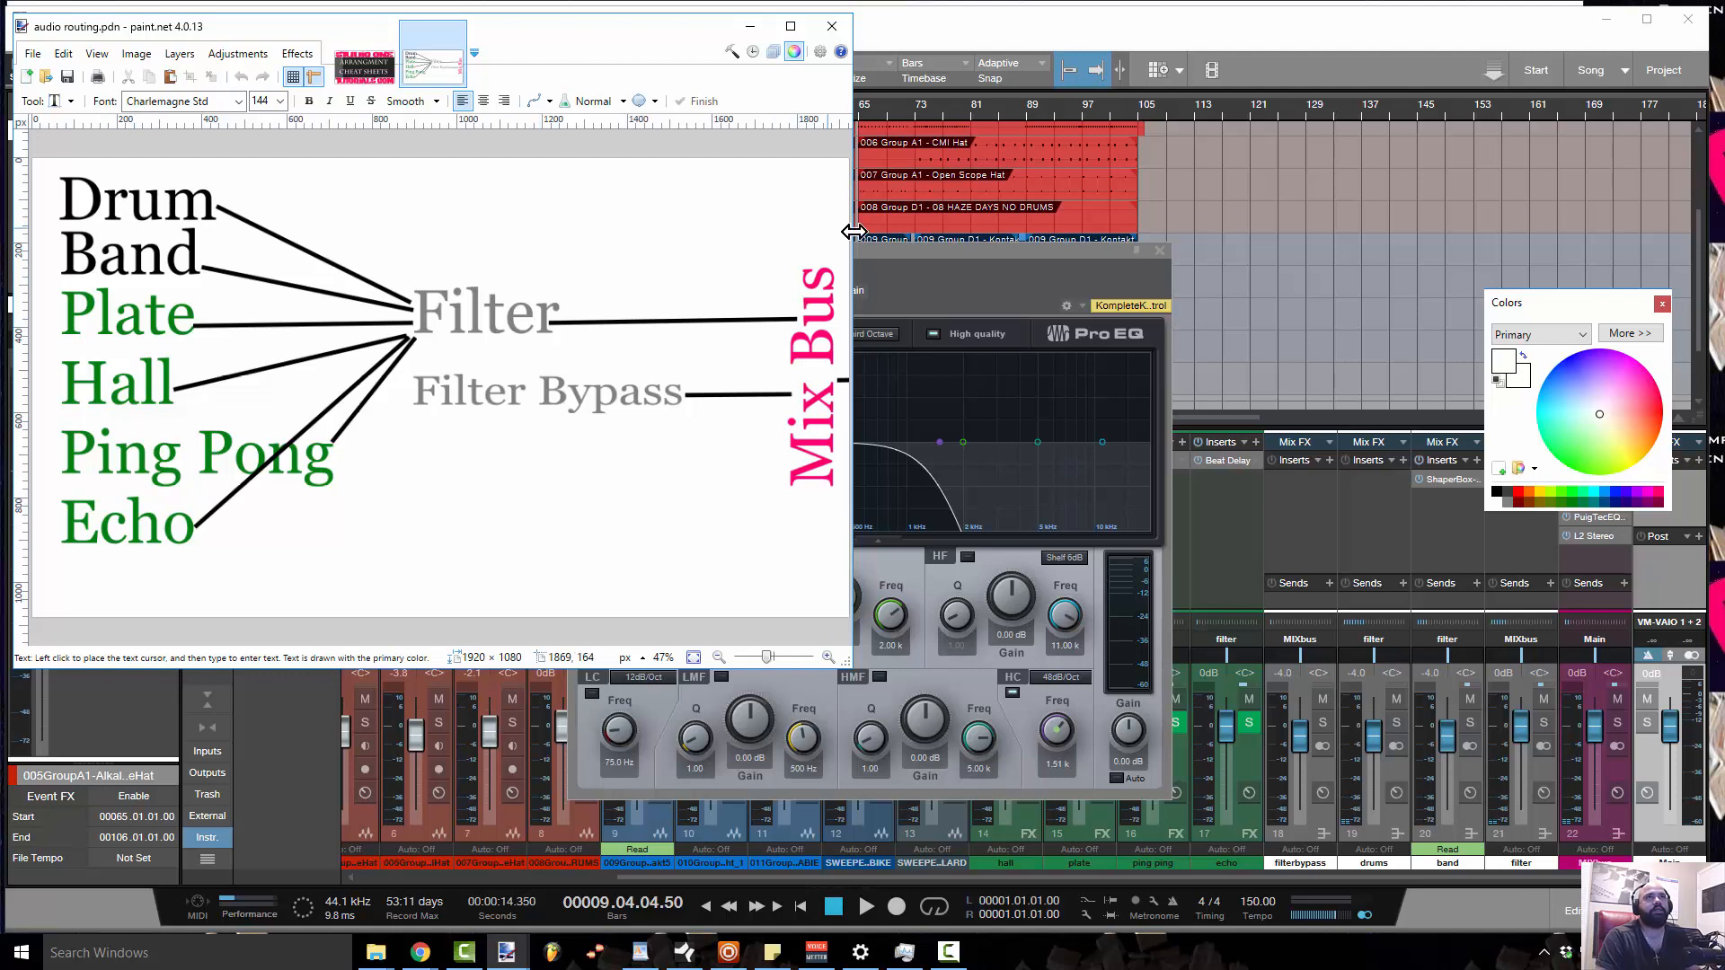
pyautogui.moveTo(850, 232)
pyautogui.mouseDown()
pyautogui.moveTo(489, 233)
pyautogui.moveTo(548, 232)
pyautogui.mouseUp()
pyautogui.click(1667, 307)
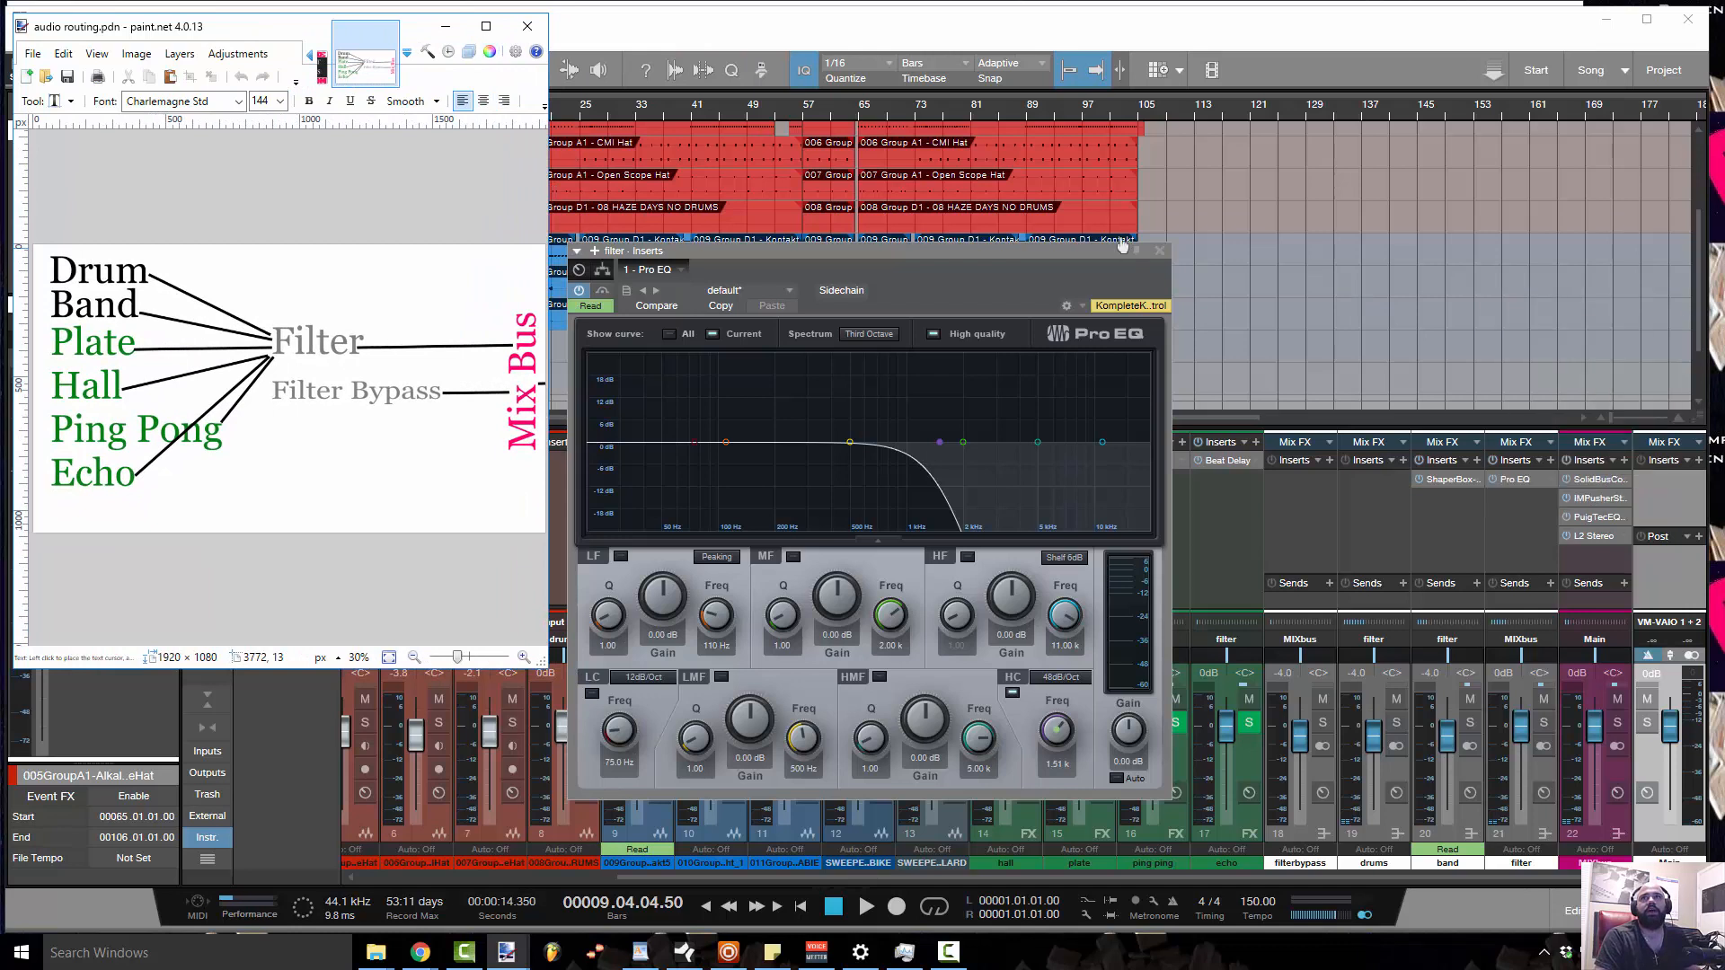
# Move the filter bus Pro EQ clear of the tracks, play from bar 5 to examine the high-cut filter sweep, and close the EQ
pyautogui.moveTo(1032, 257)
pyautogui.mouseDown()
pyautogui.moveTo(1351, 262)
pyautogui.moveTo(1543, 134)
pyautogui.mouseUp()
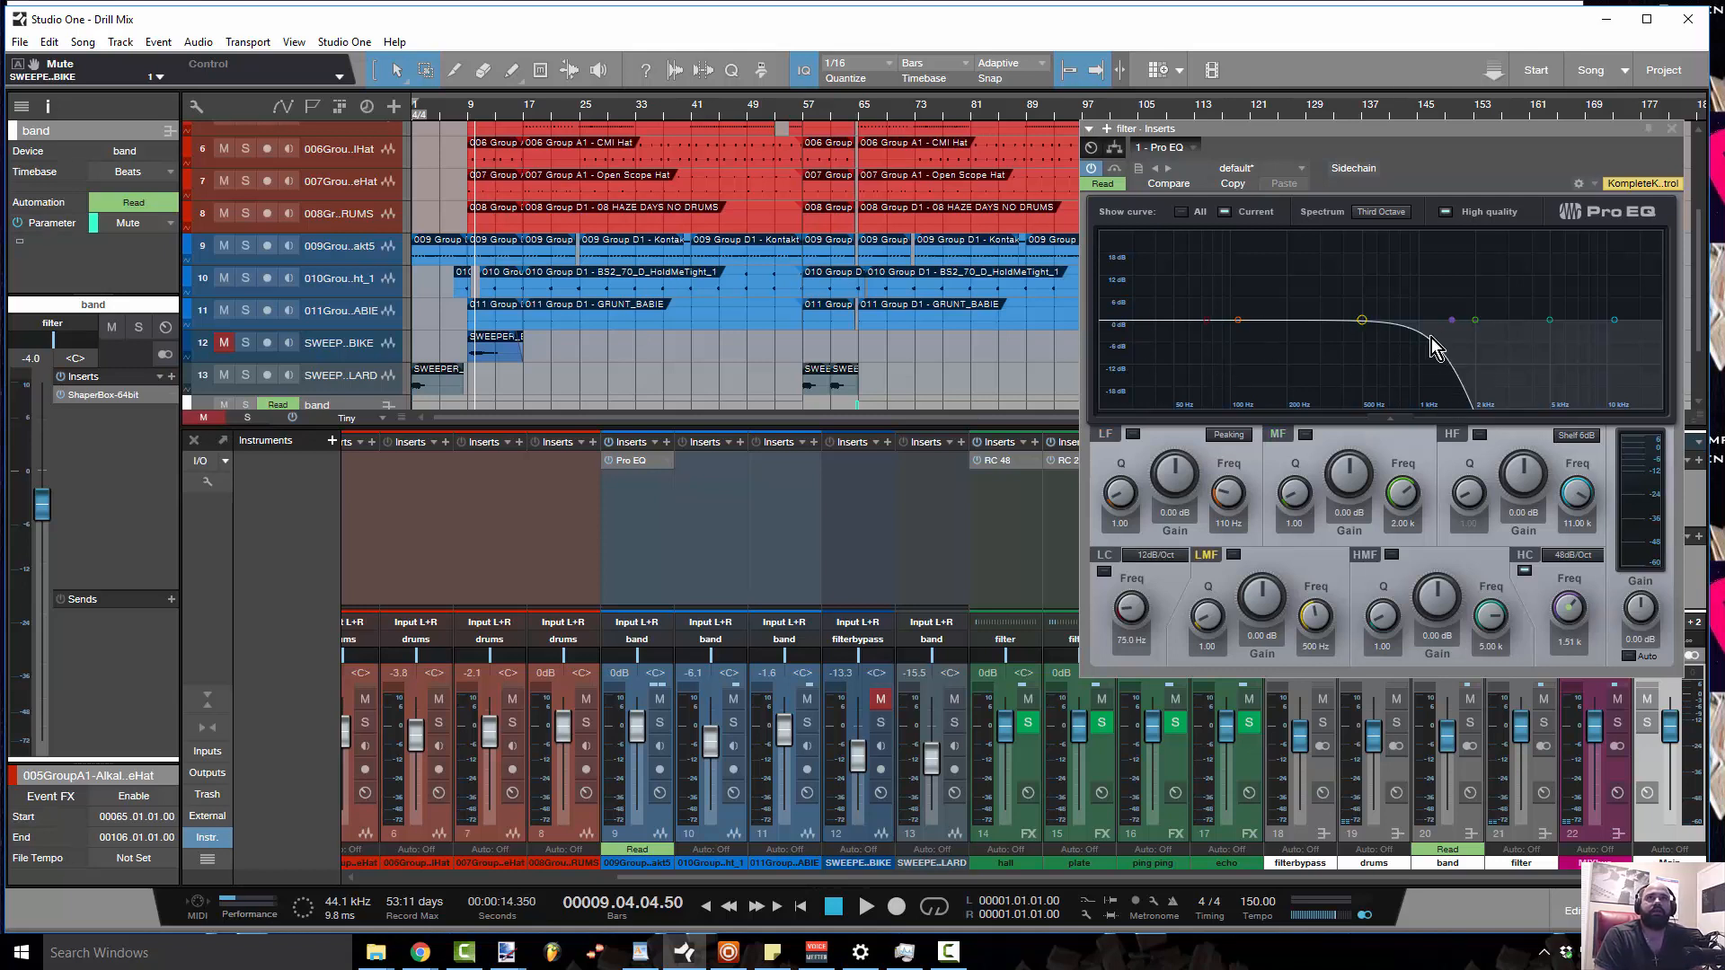
pyautogui.click(456, 112)
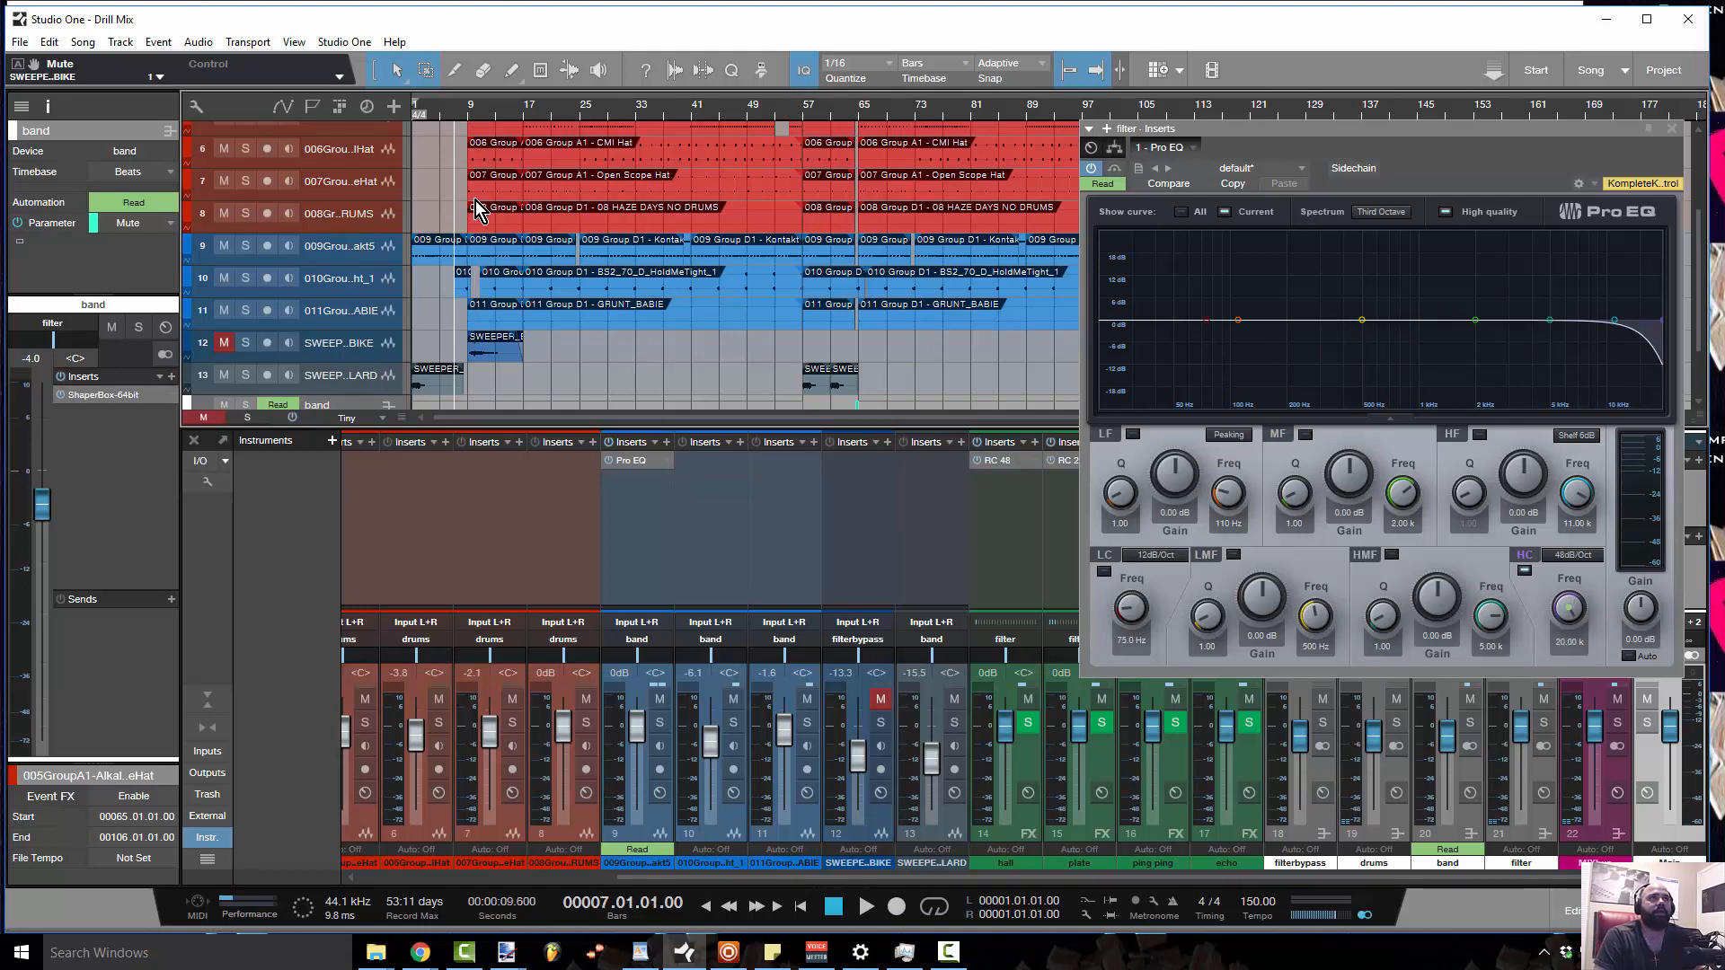
pyautogui.click(440, 120)
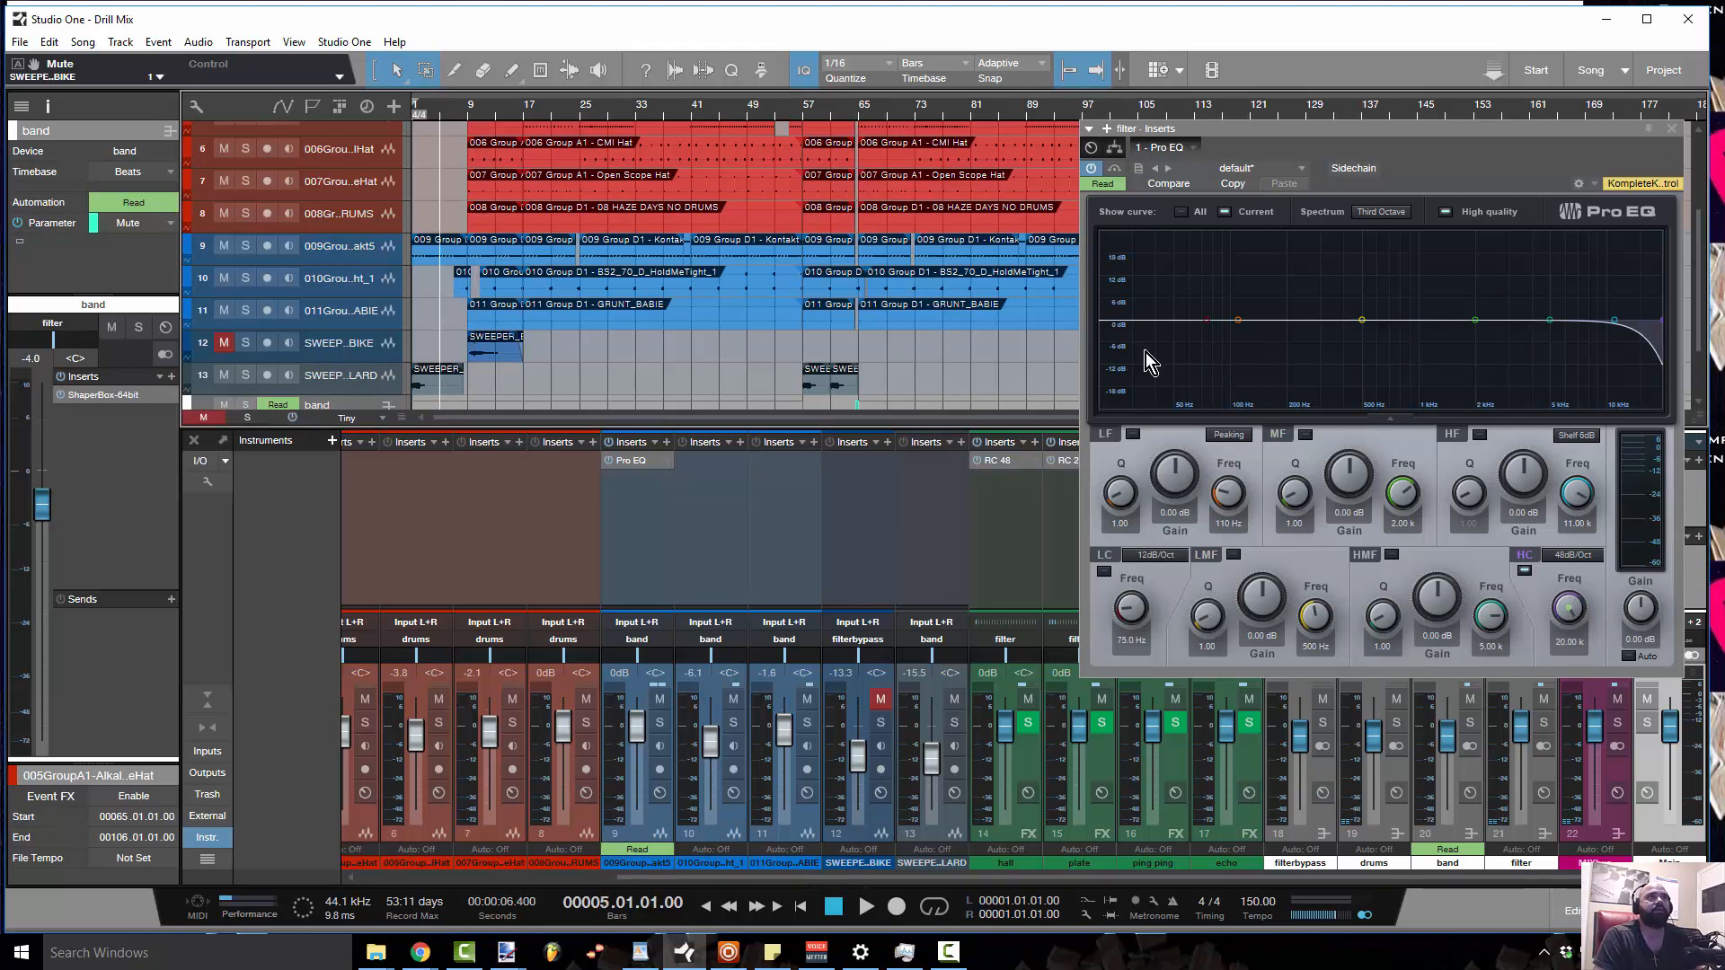
pyautogui.press('space')
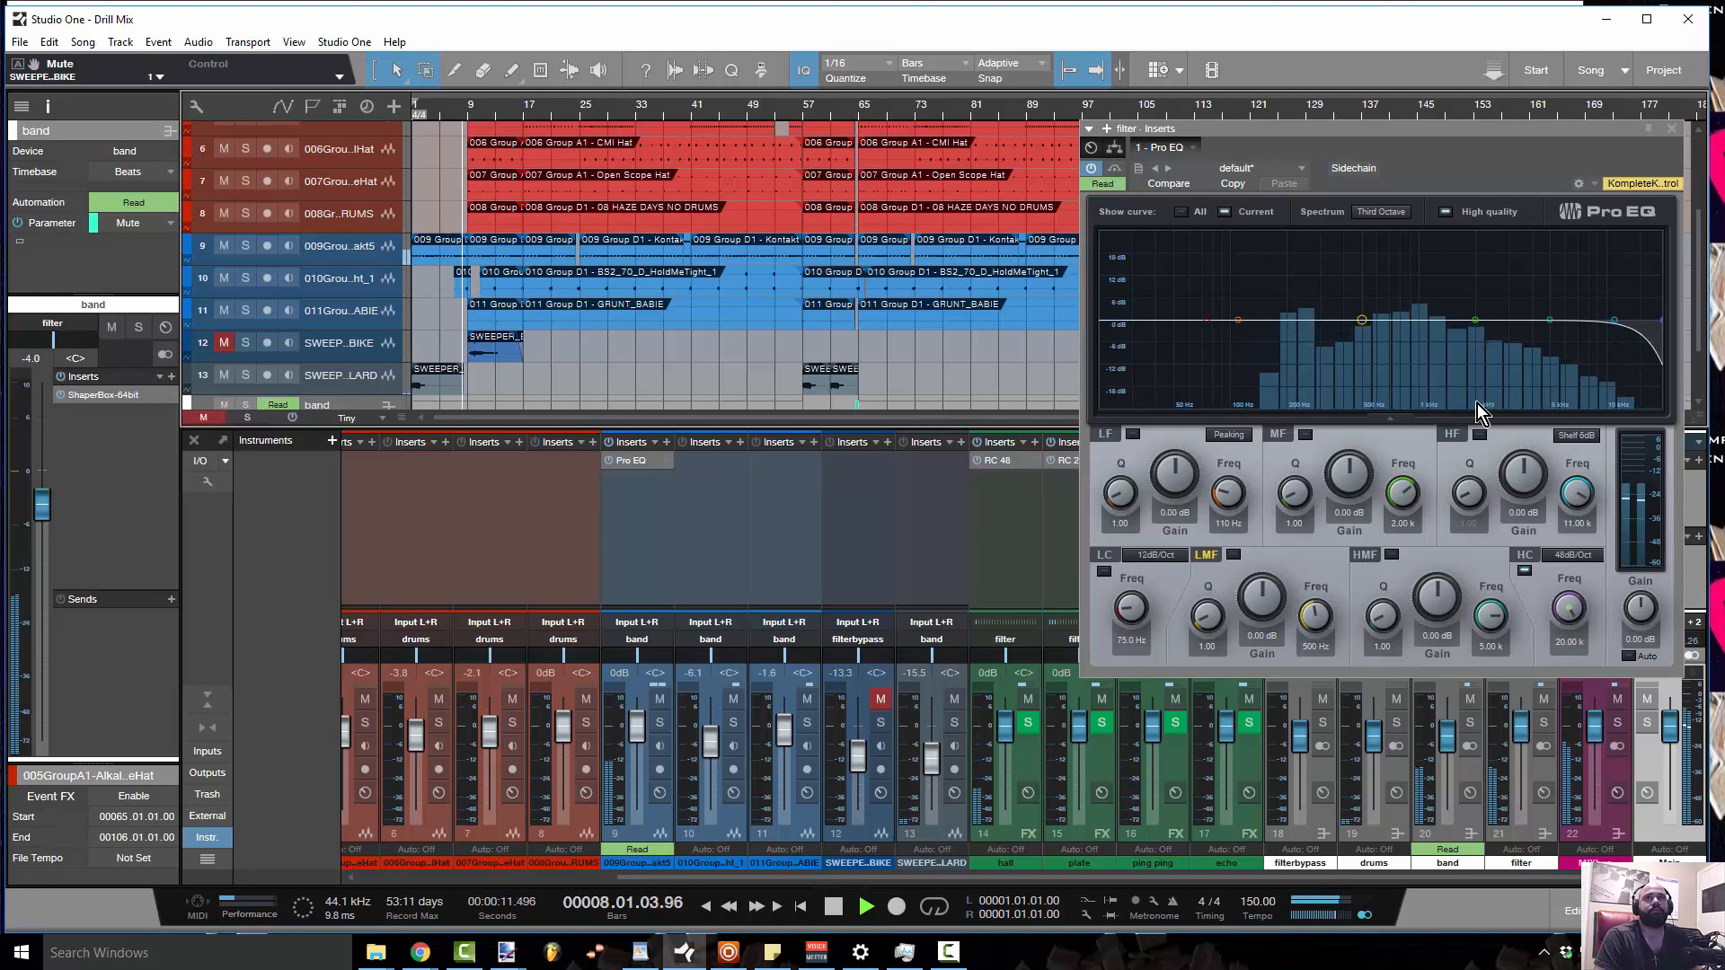
pyautogui.moveTo(1660, 321); pyautogui.dragTo(1502, 368)
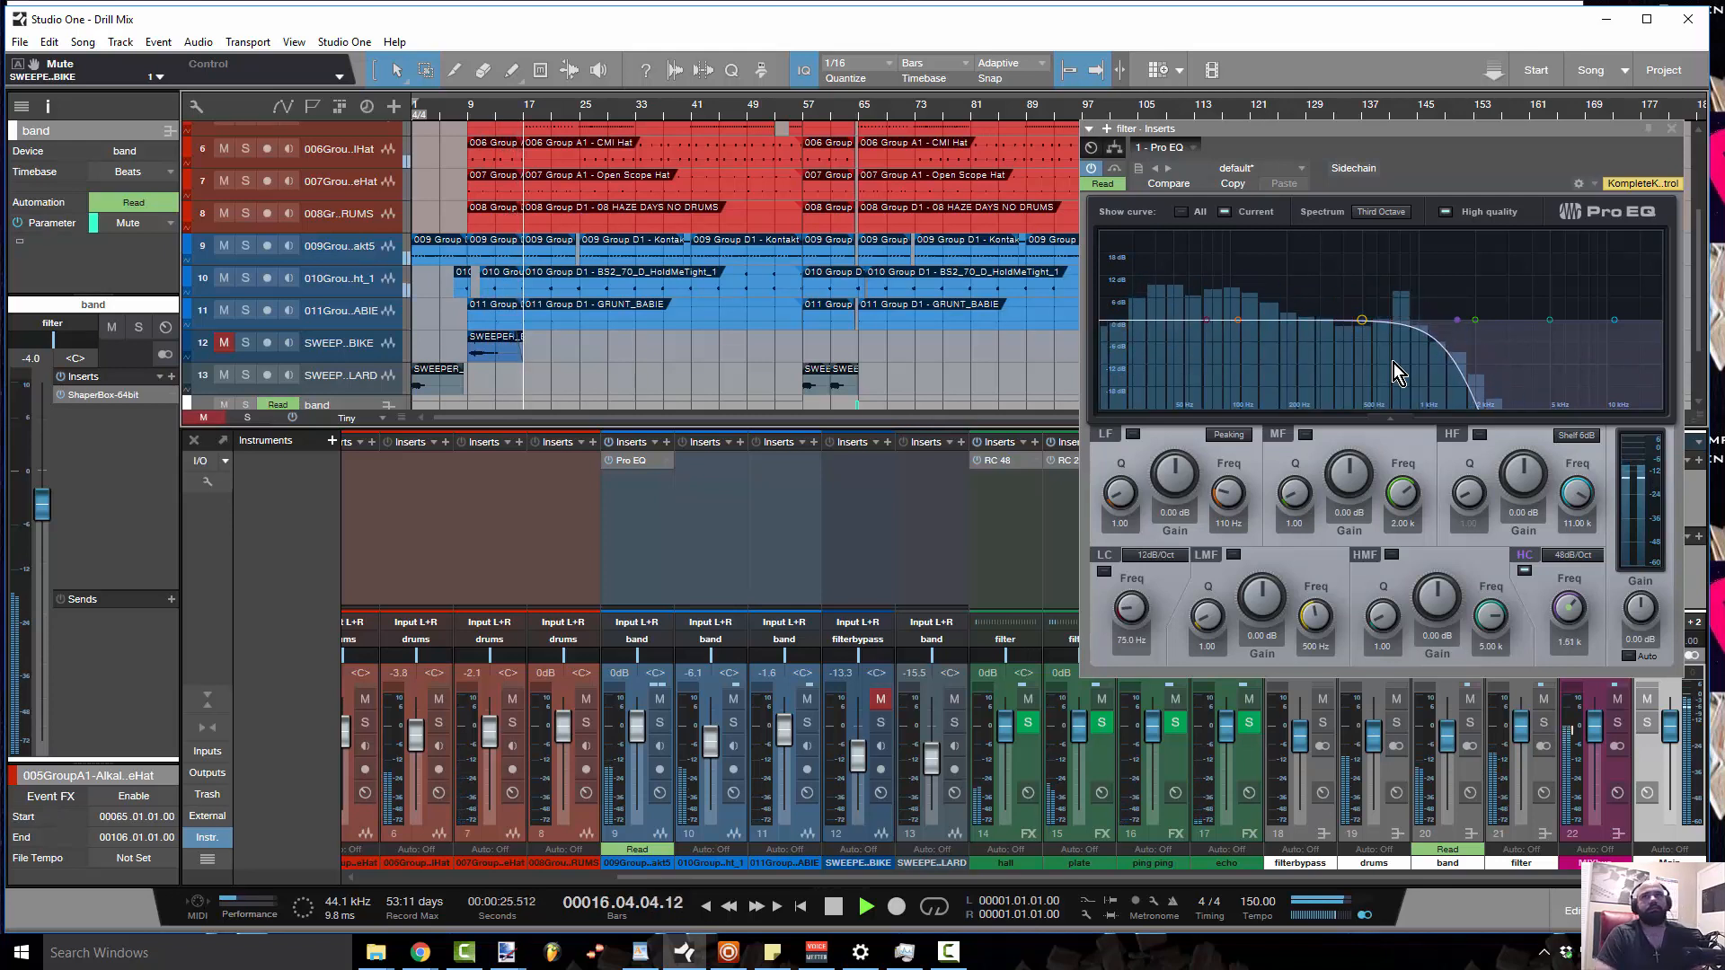
pyautogui.press('space')
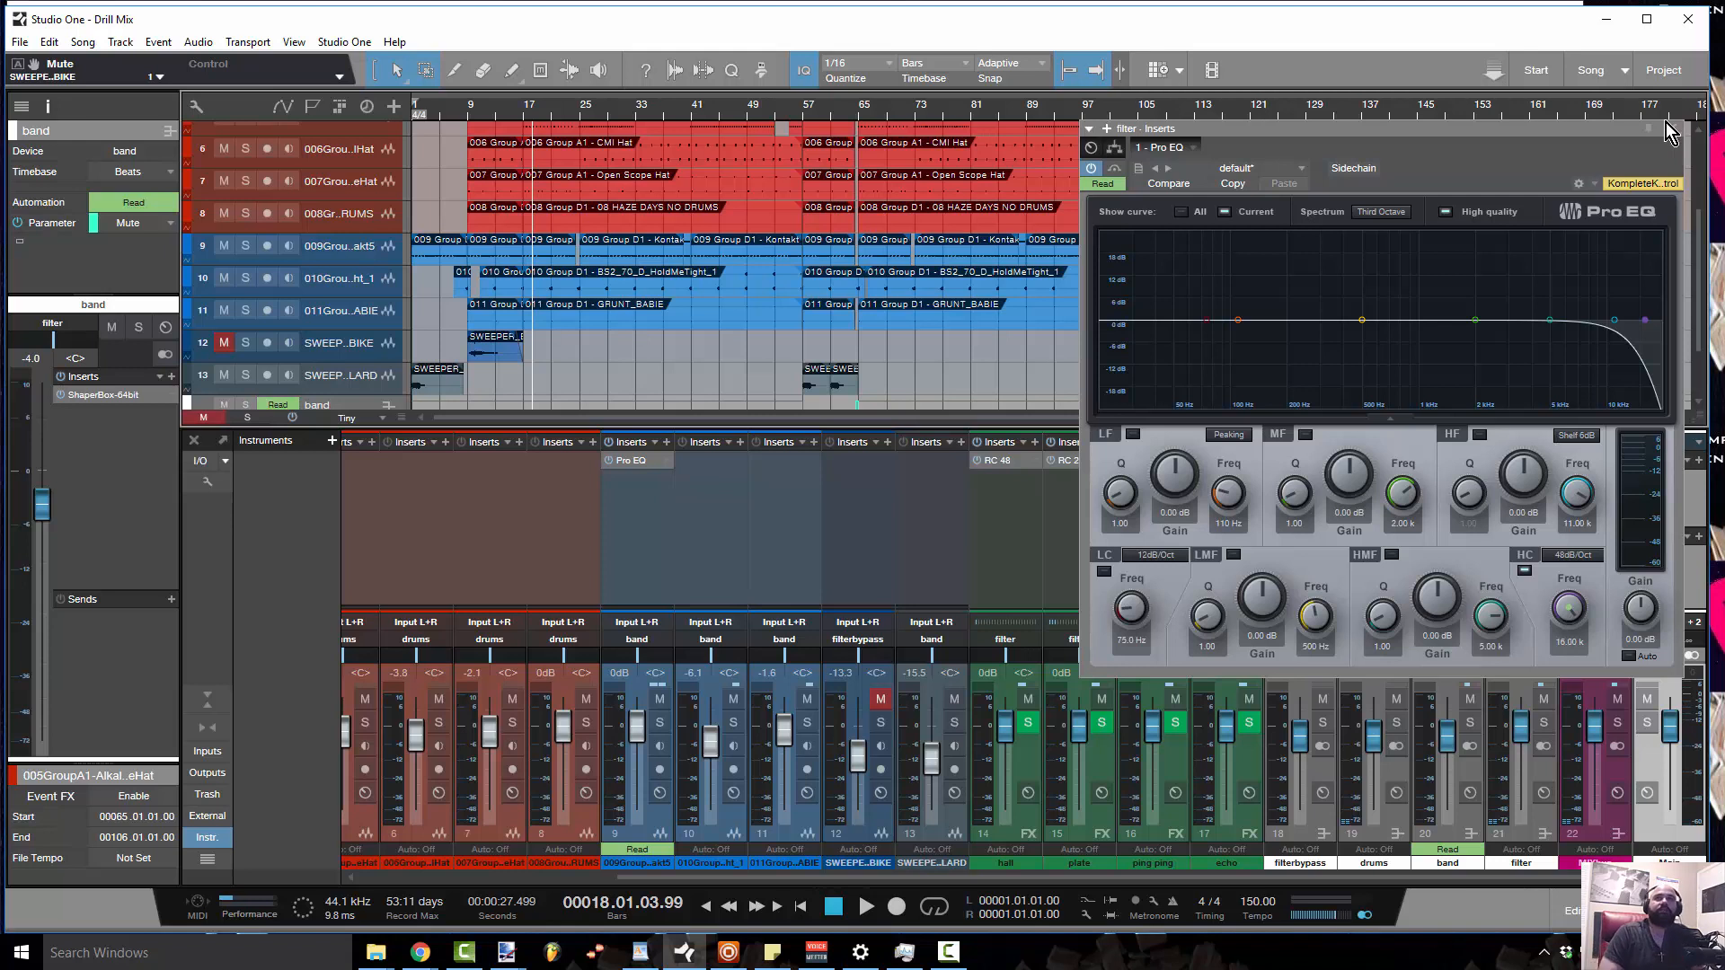
pyautogui.click(1668, 130)
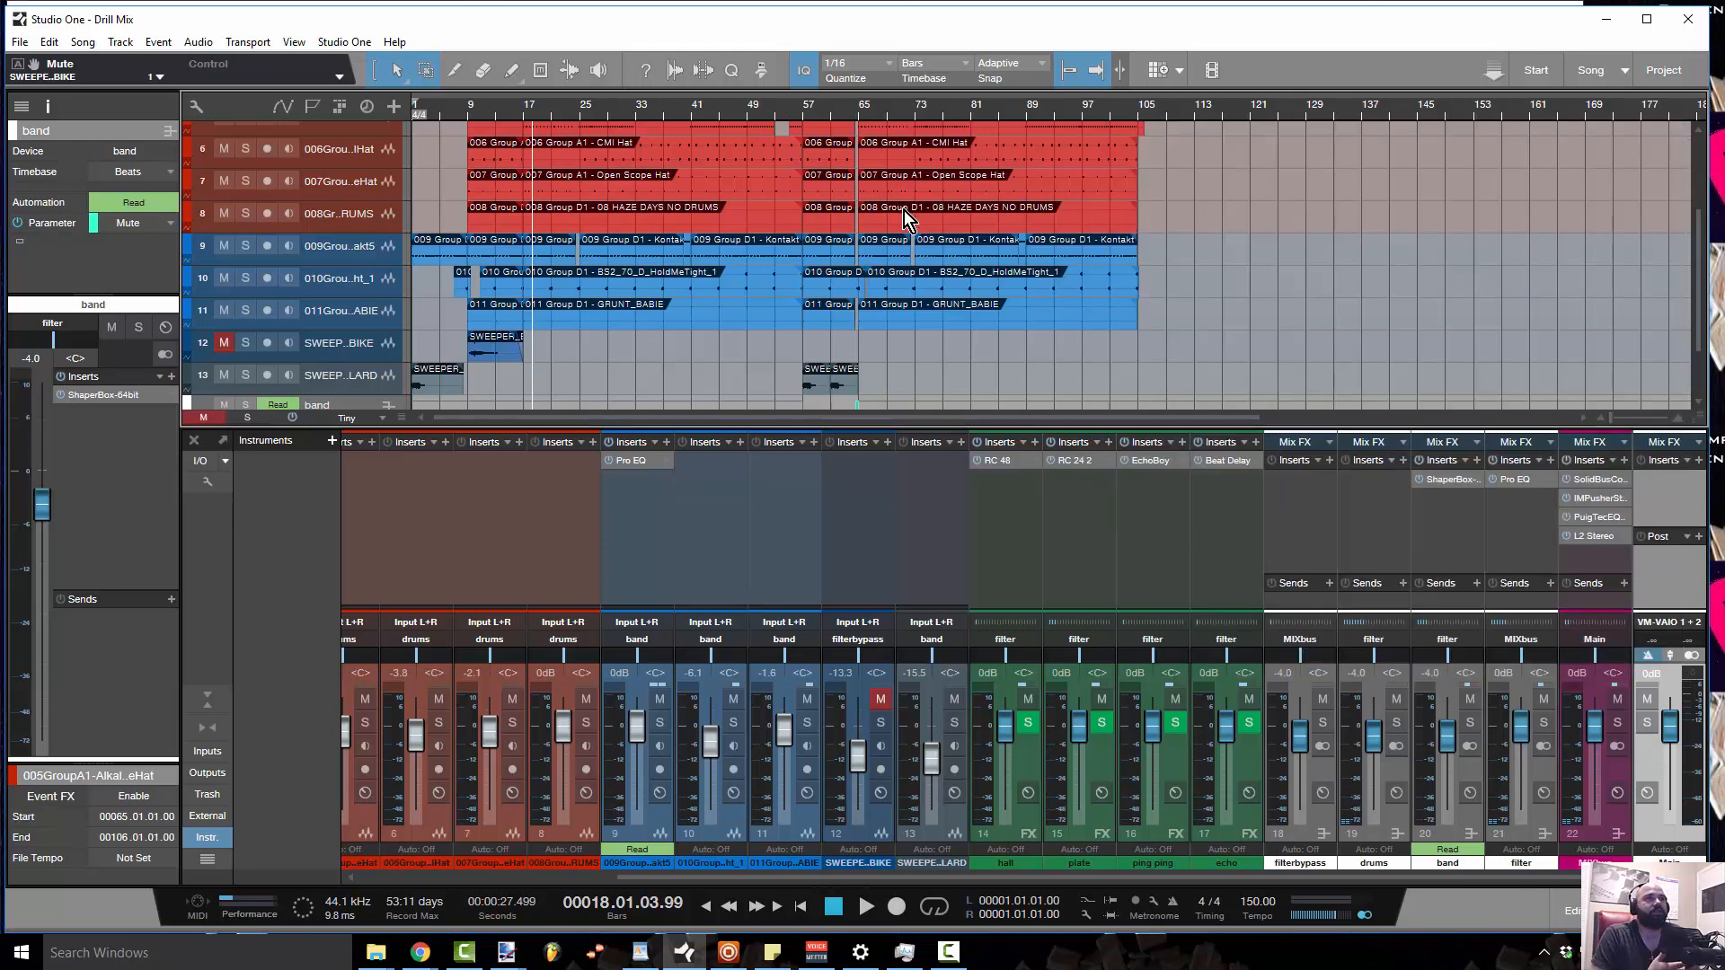
# Play the mix from bar 8 with SWEEPER BIKE (track 12) muted, and unmute the track after stopping
pyautogui.click(464, 111)
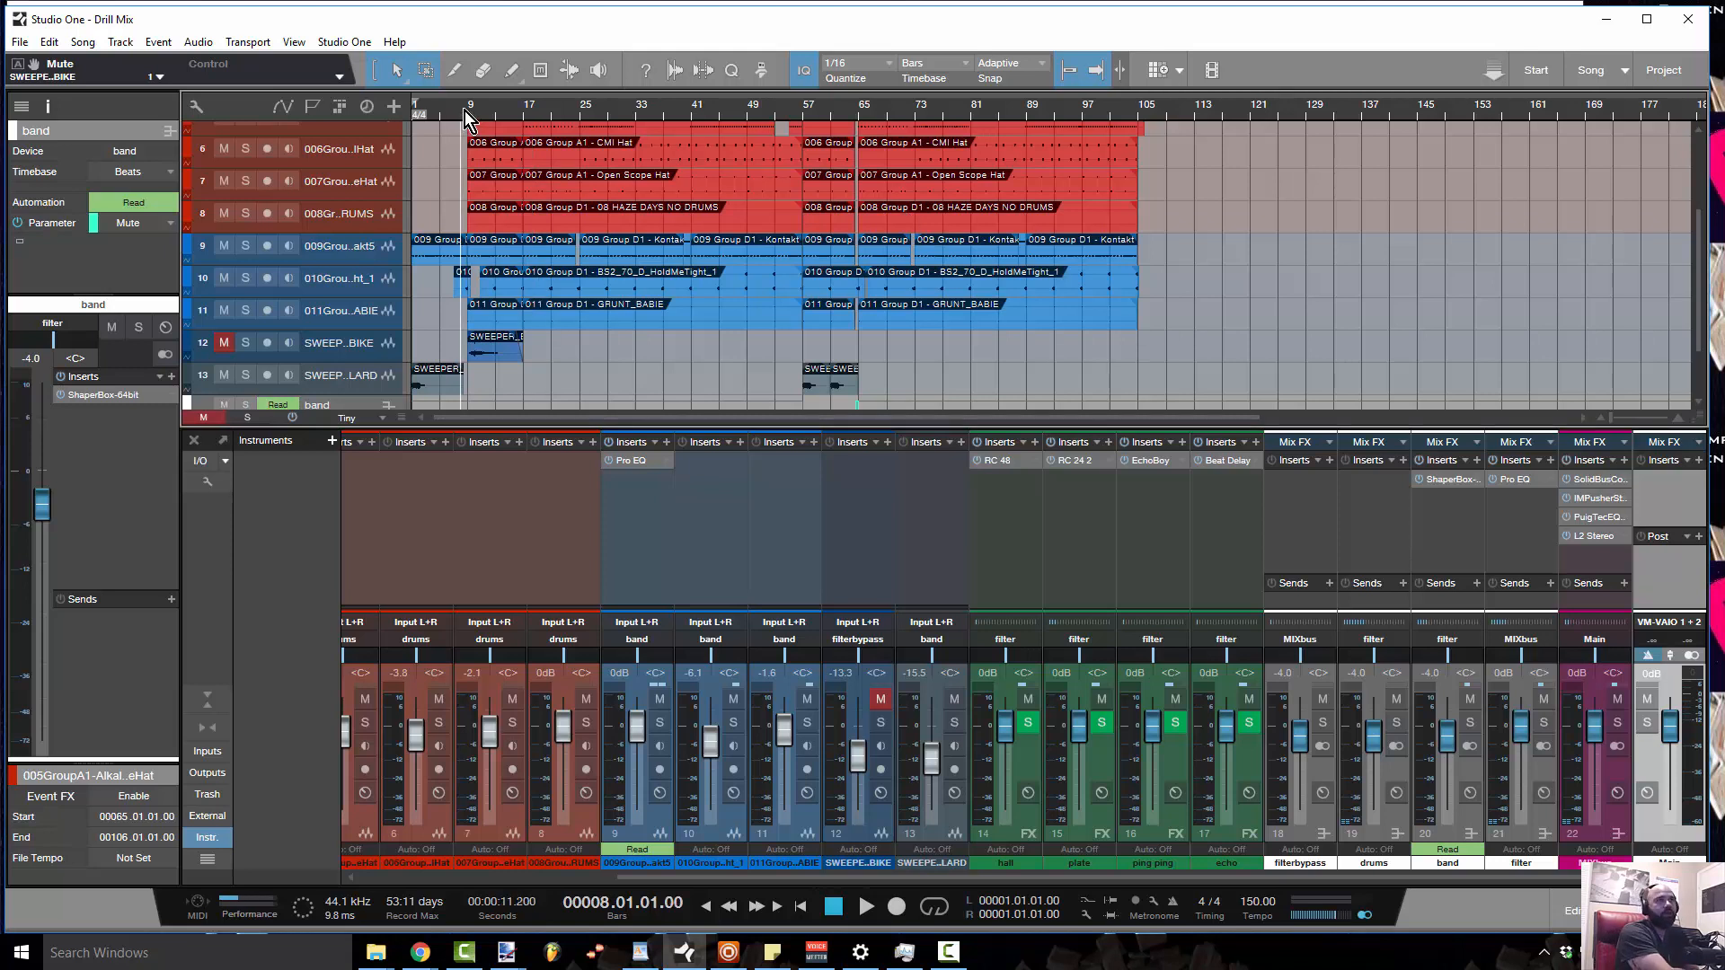
pyautogui.press('space')
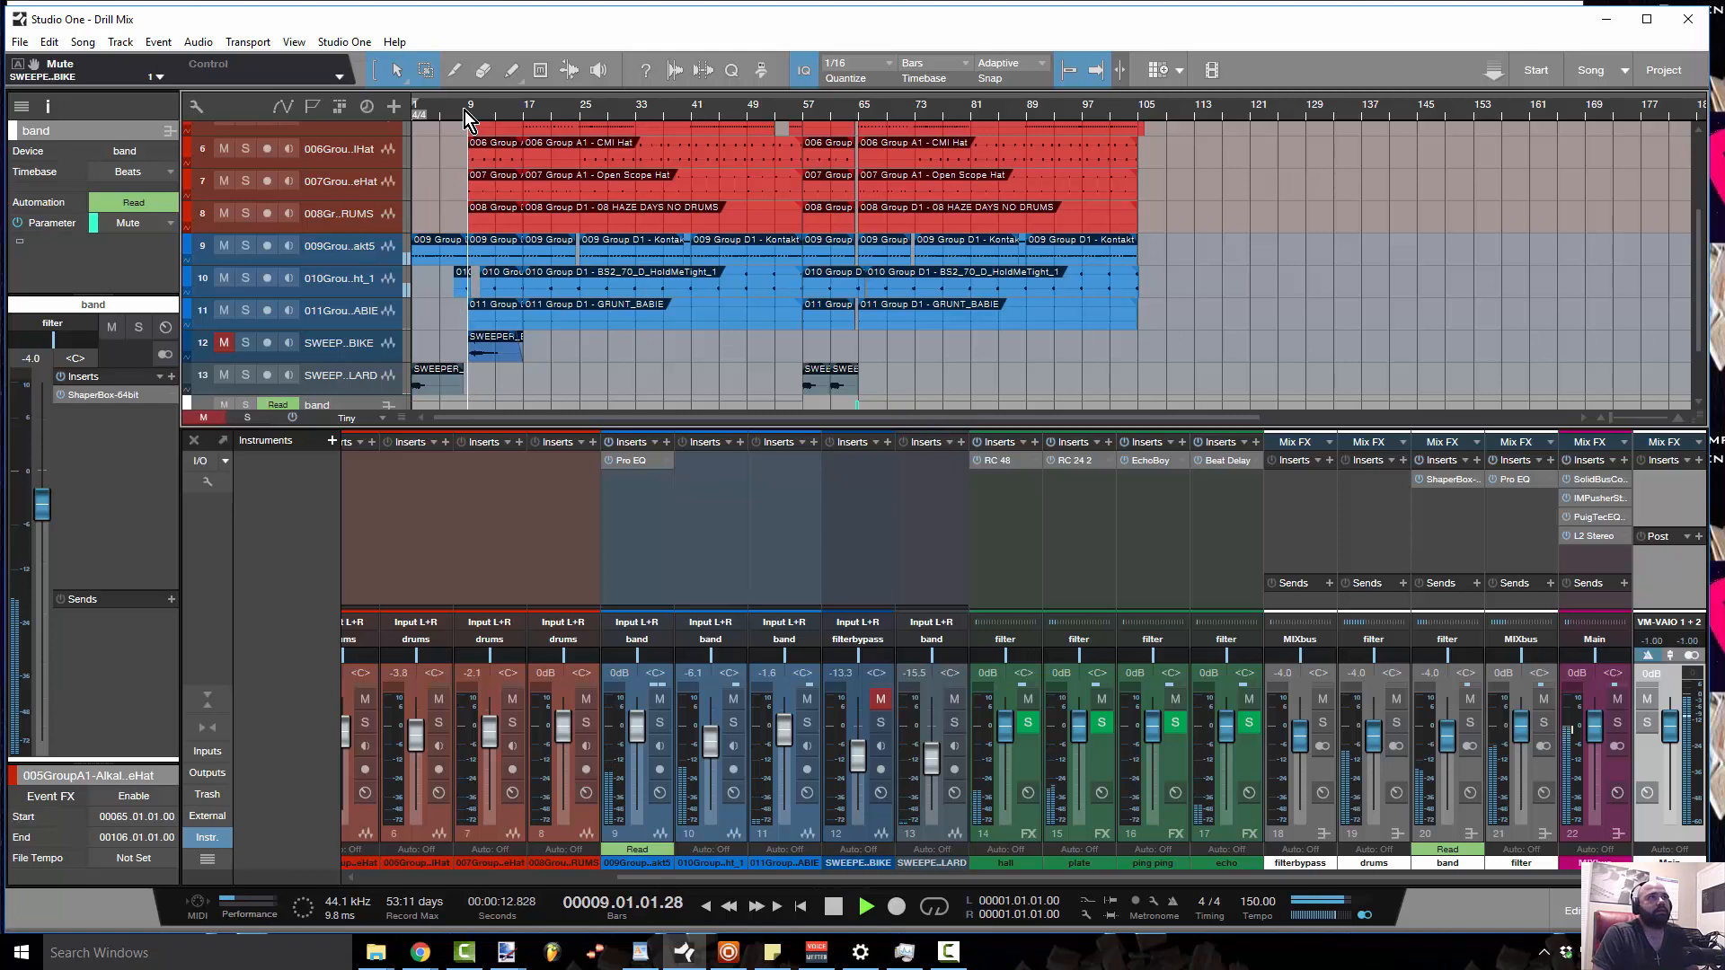
pyautogui.press('space')
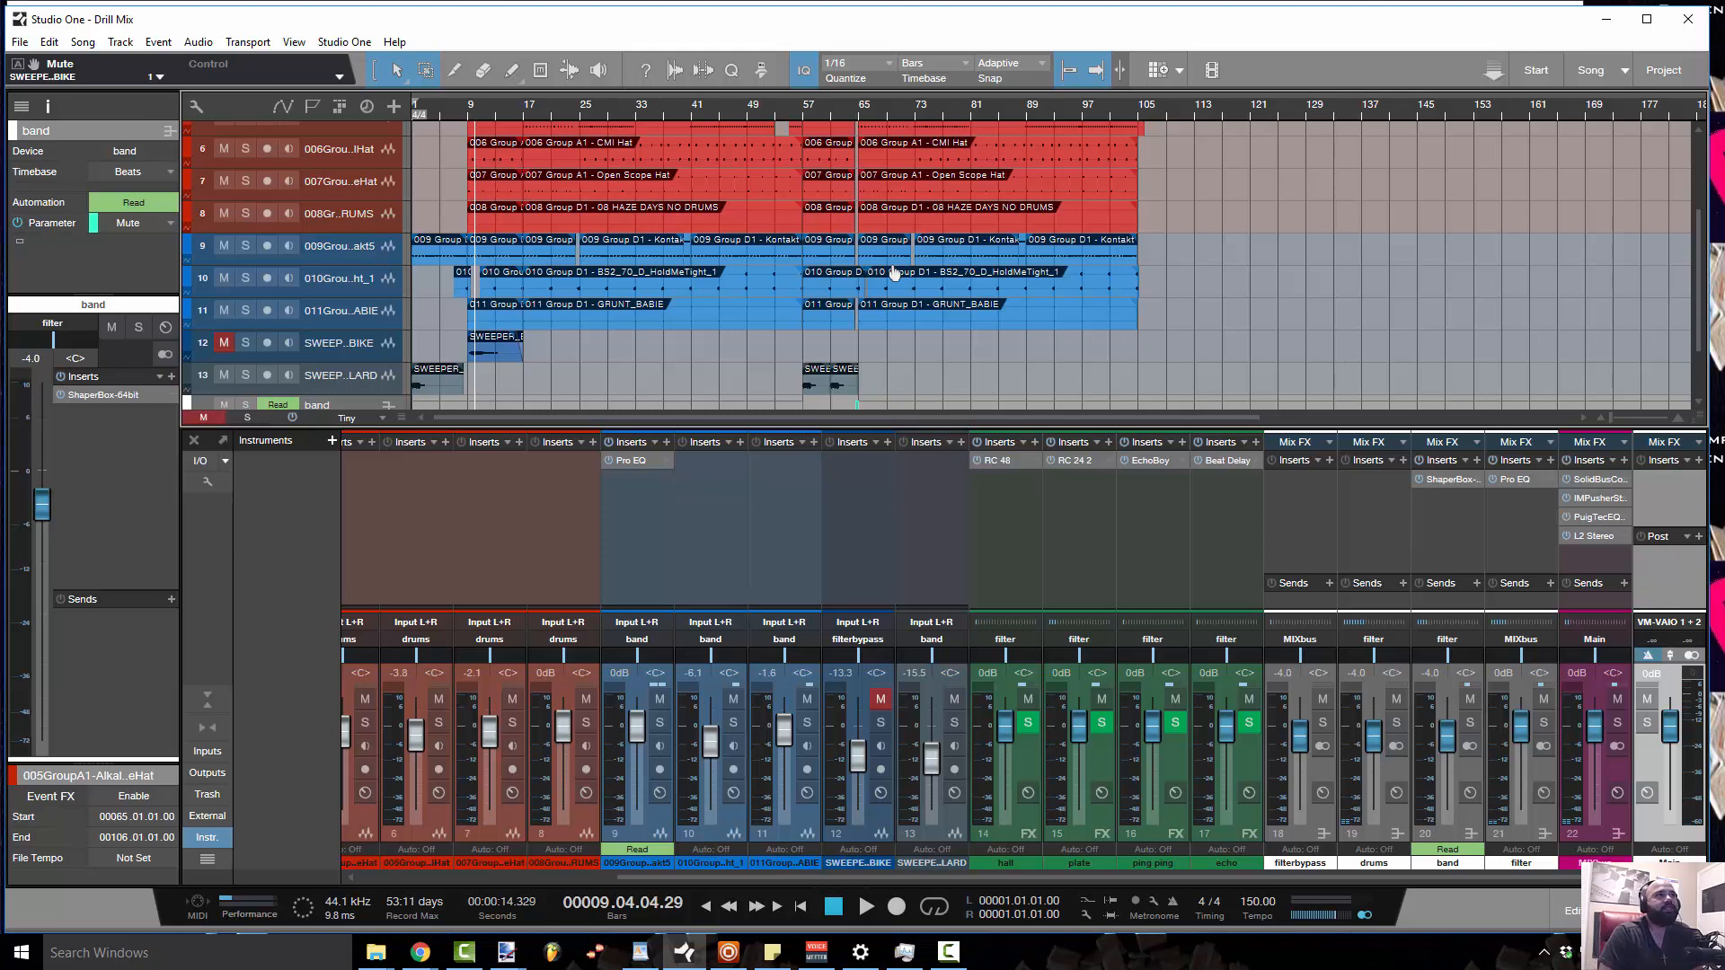
pyautogui.click(223, 342)
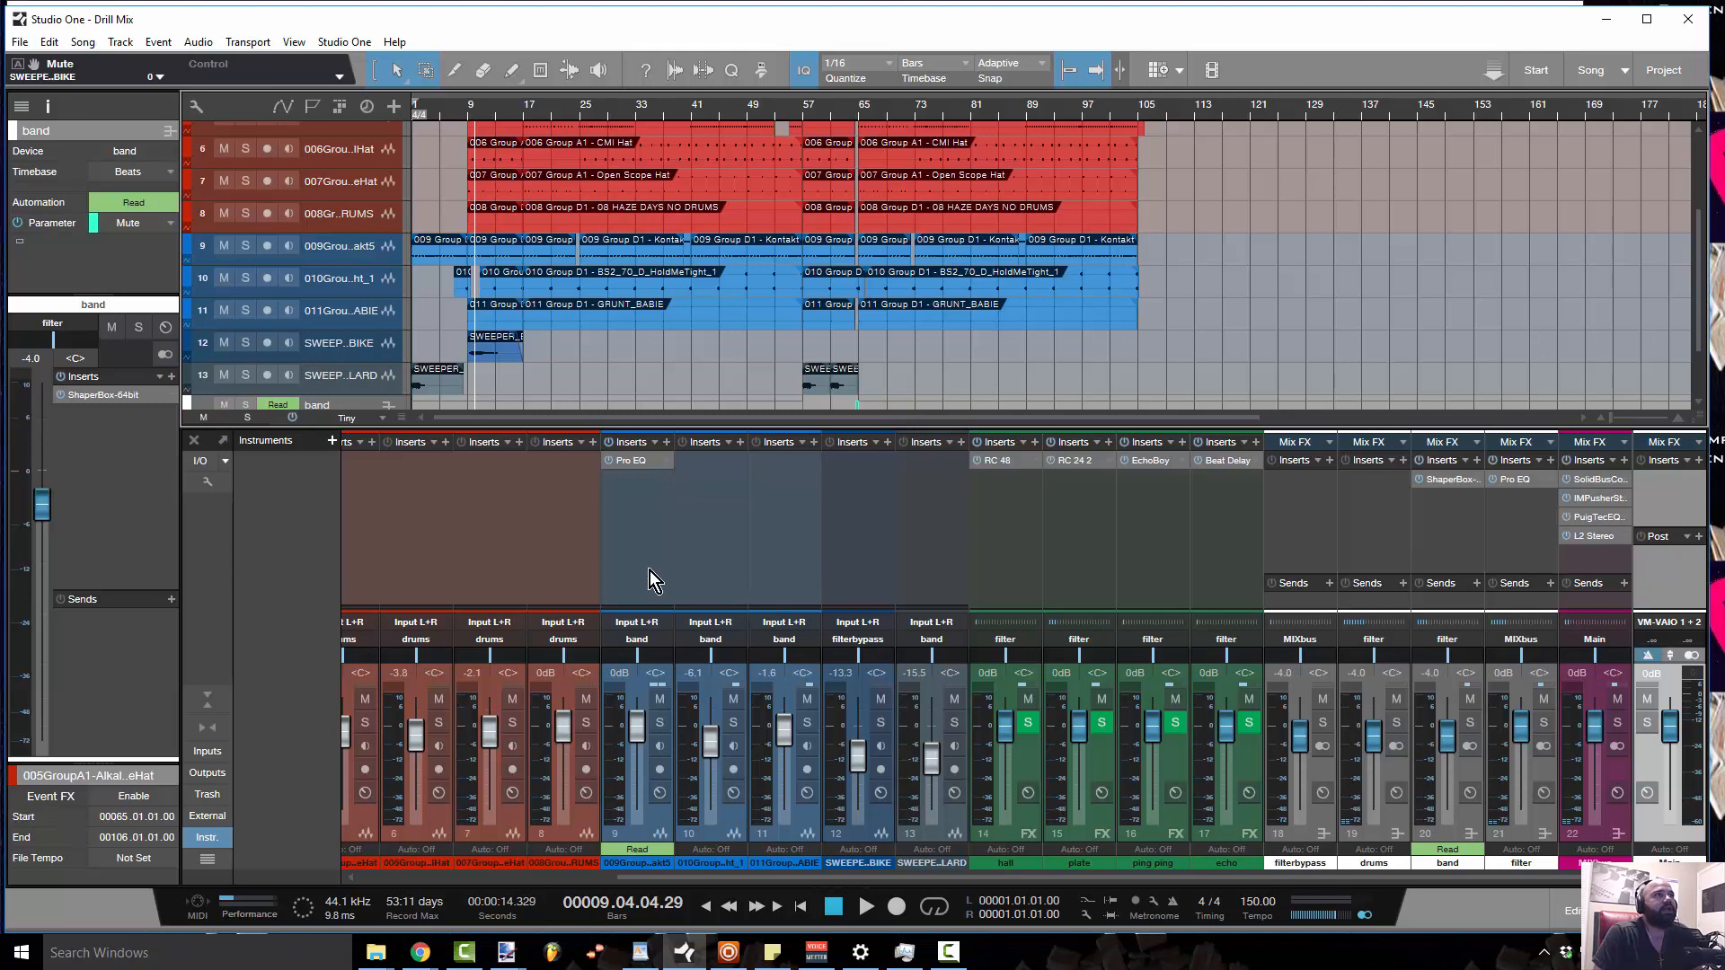
# Route the SWEEPER BIKE track's output to the band bus and play from bar 8 to hear the change
pyautogui.click(882, 639)
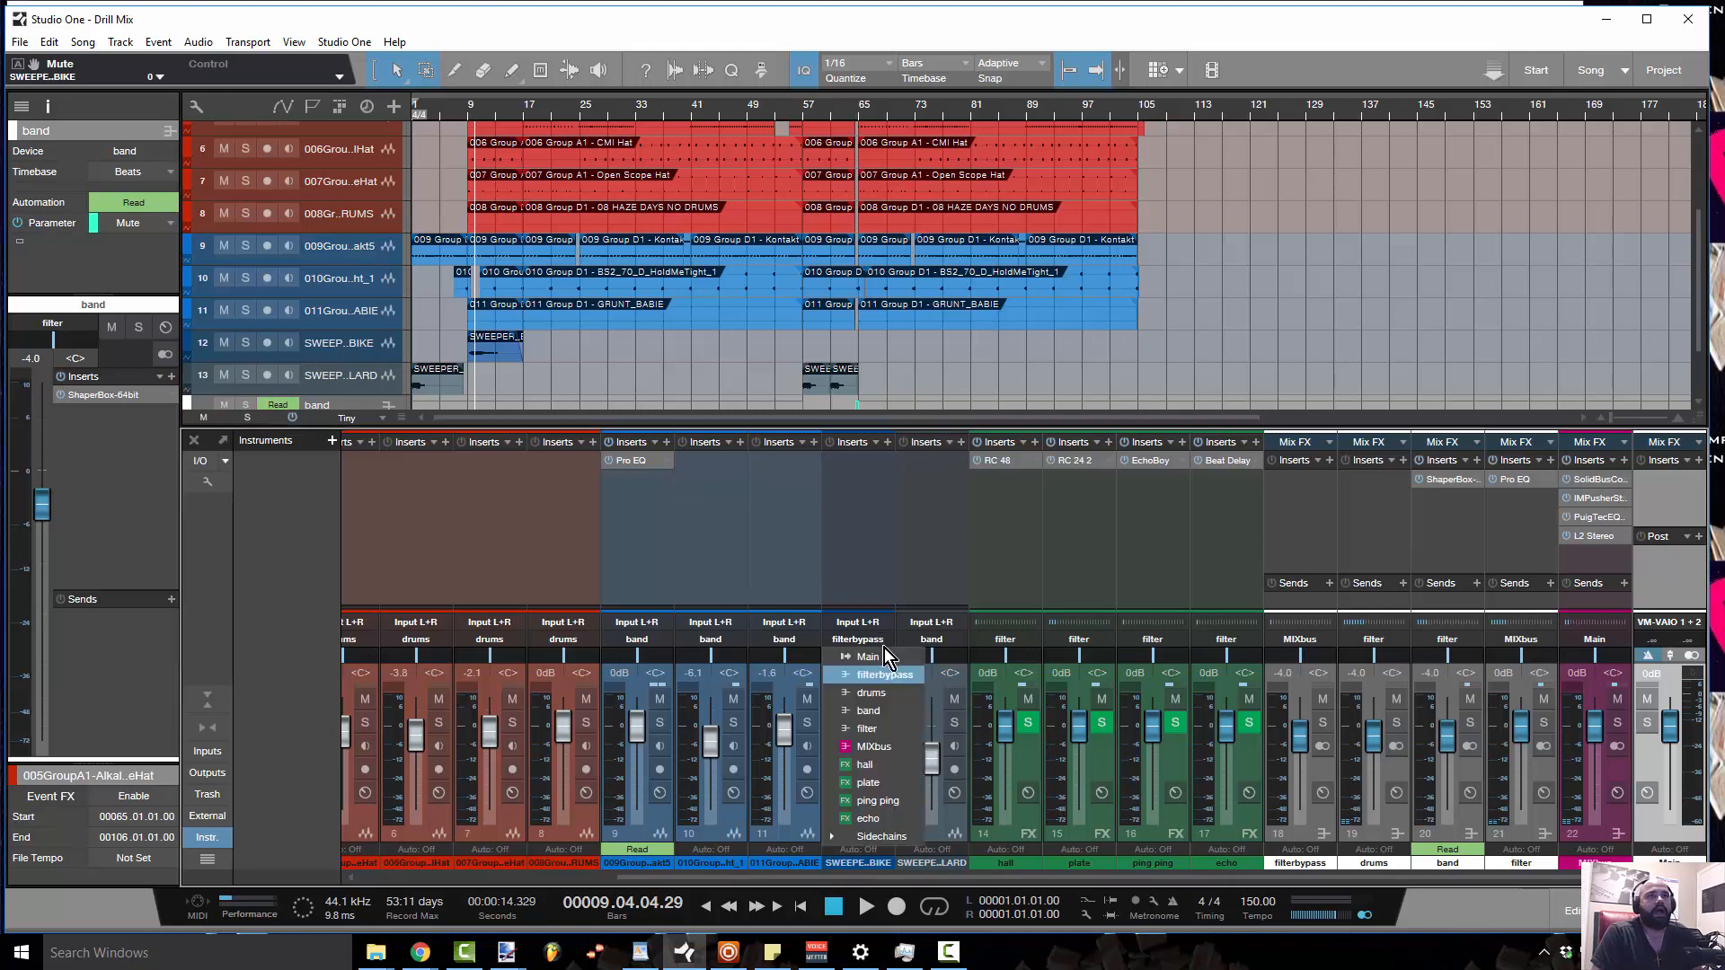
pyautogui.click(887, 716)
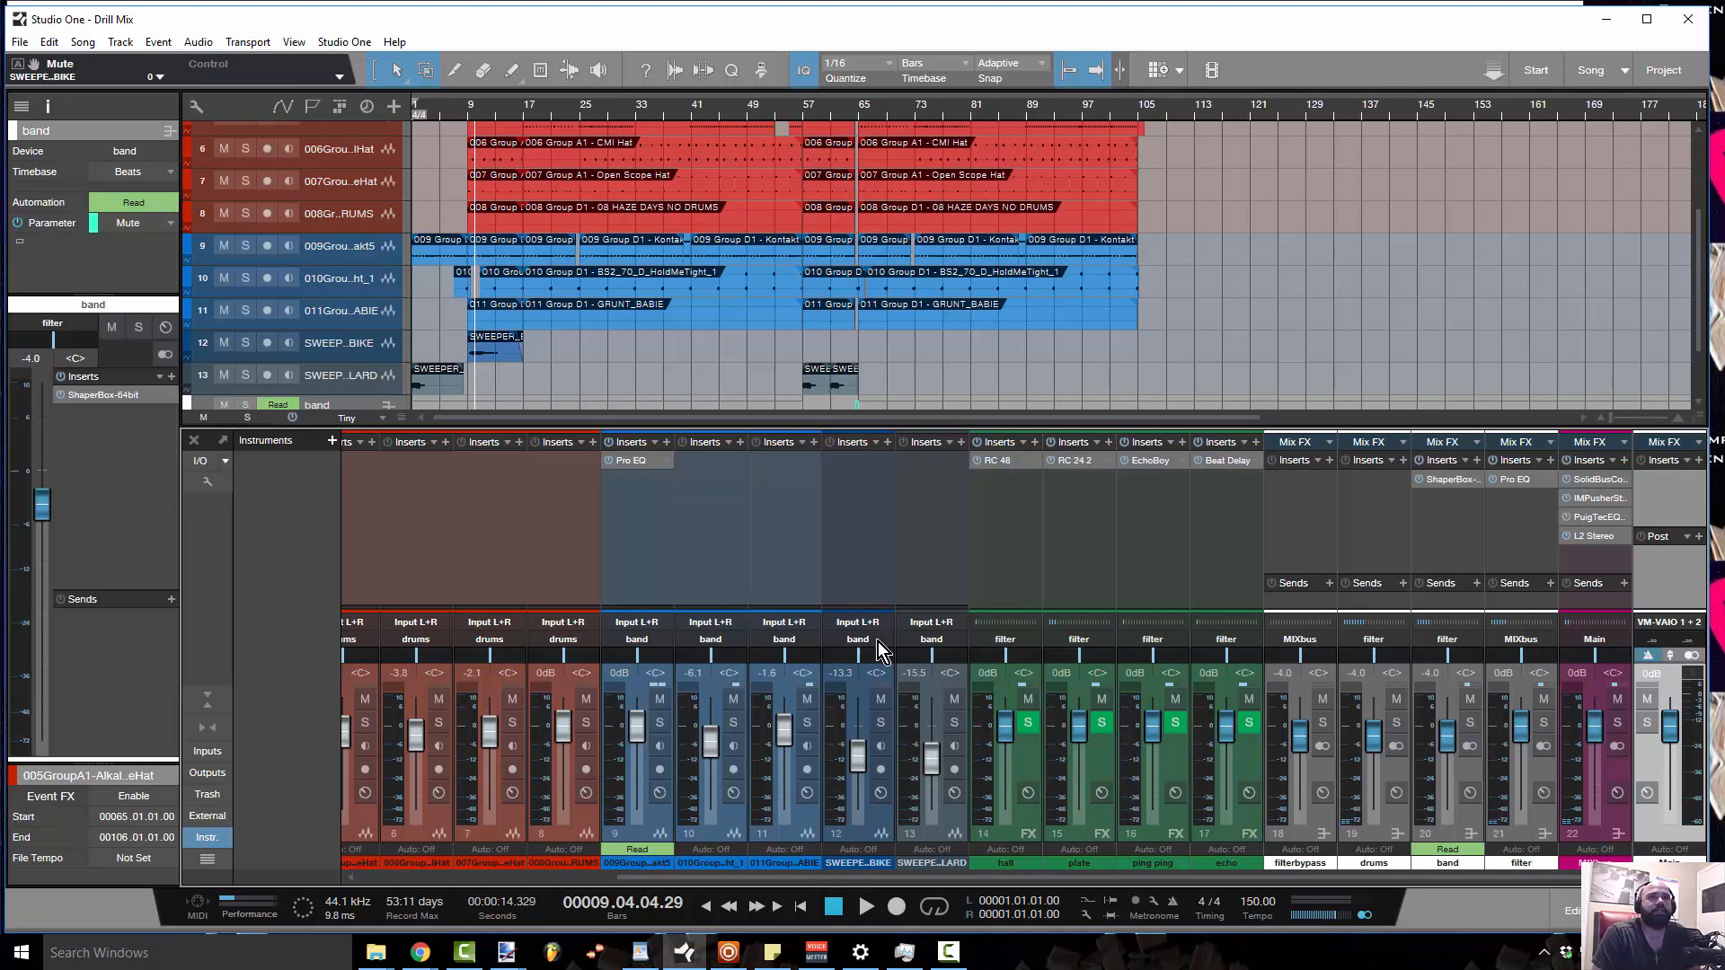
pyautogui.click(462, 111)
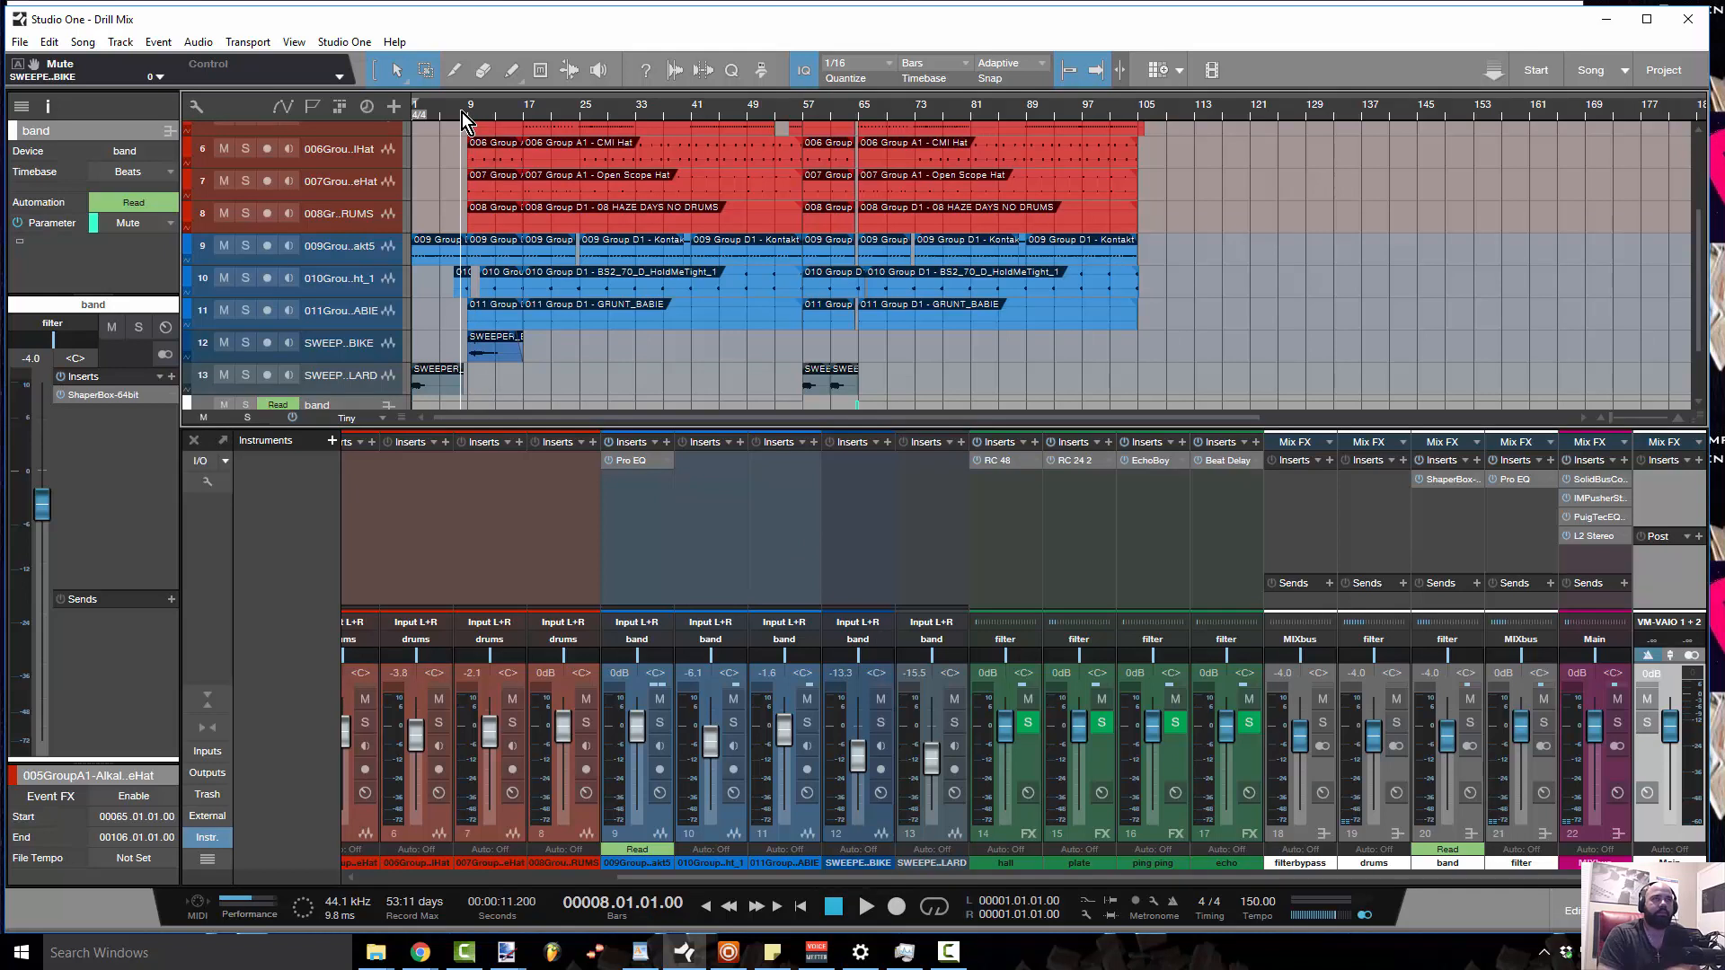
pyautogui.press('space')
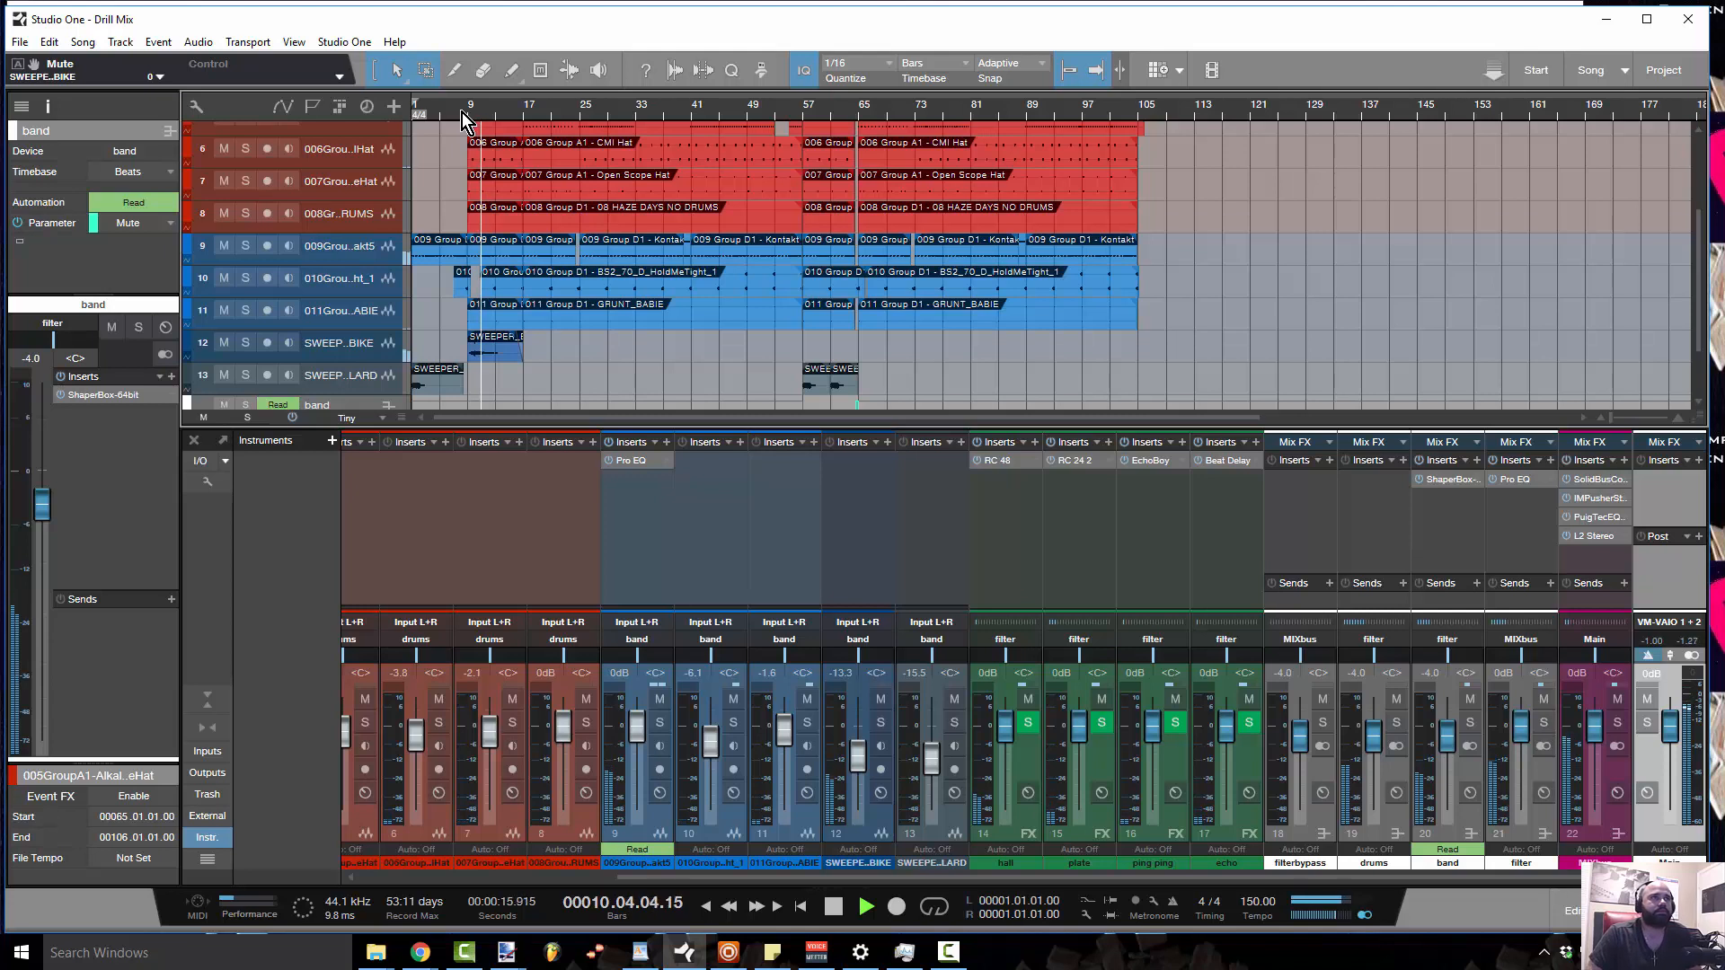
pyautogui.press('space')
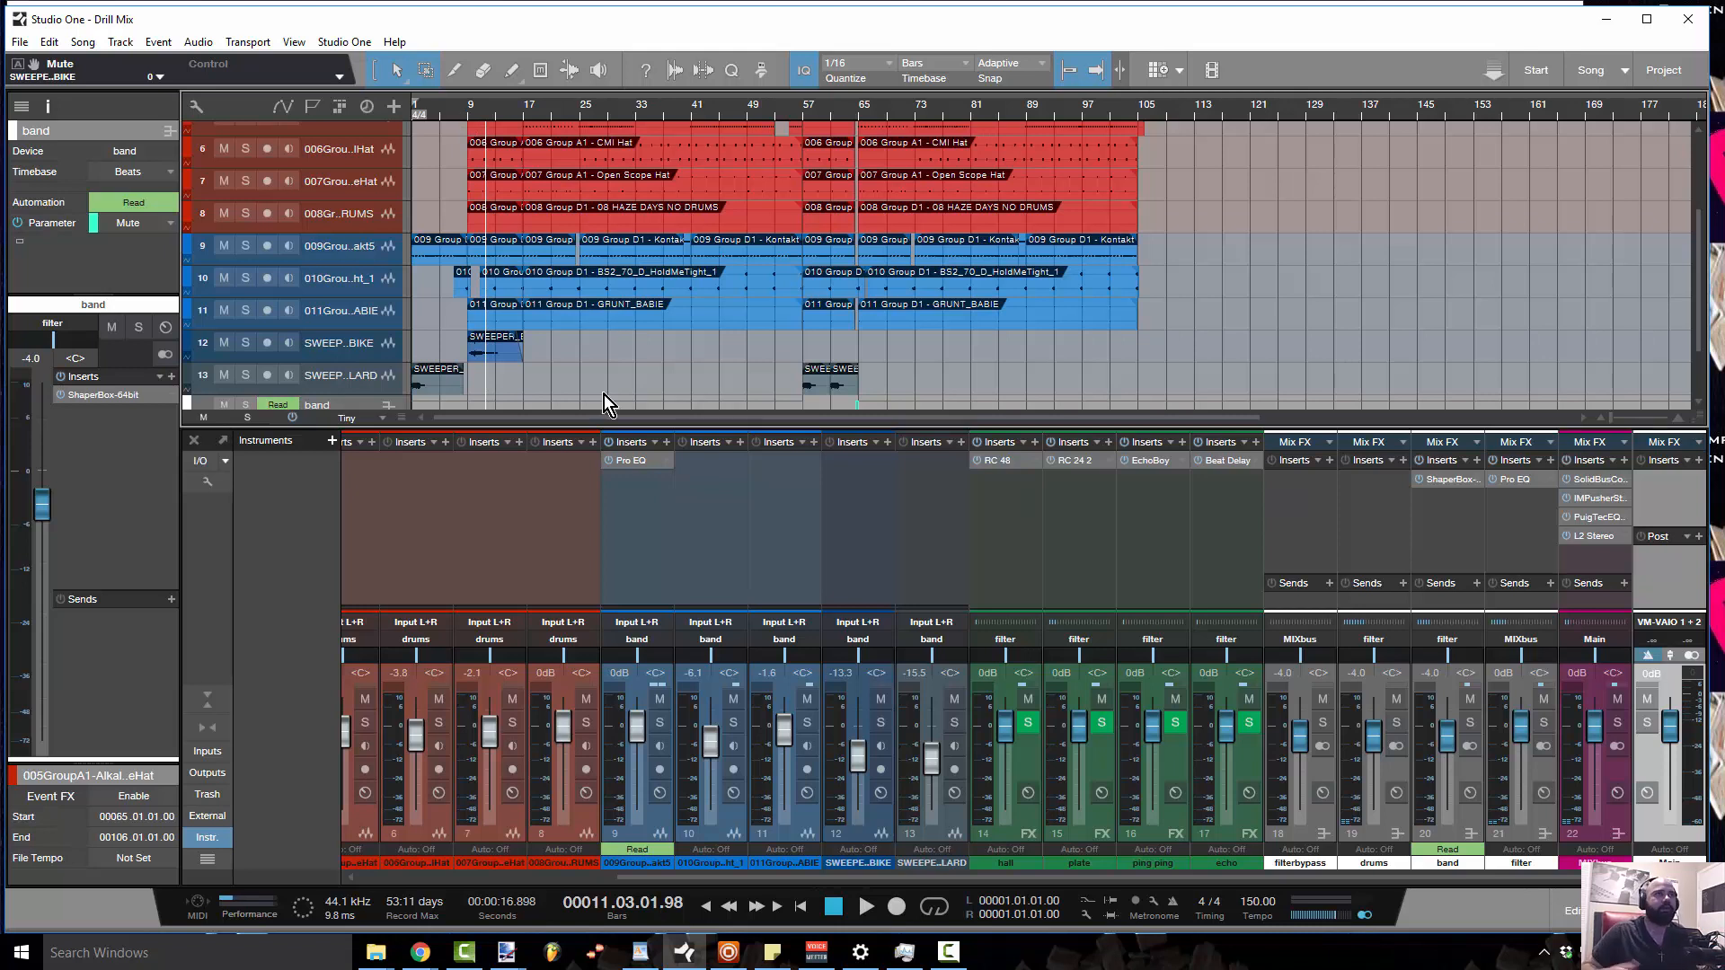
# Select the SWEEPER BIKE track and route its output to the filterbypass bus
pyautogui.click(333, 342)
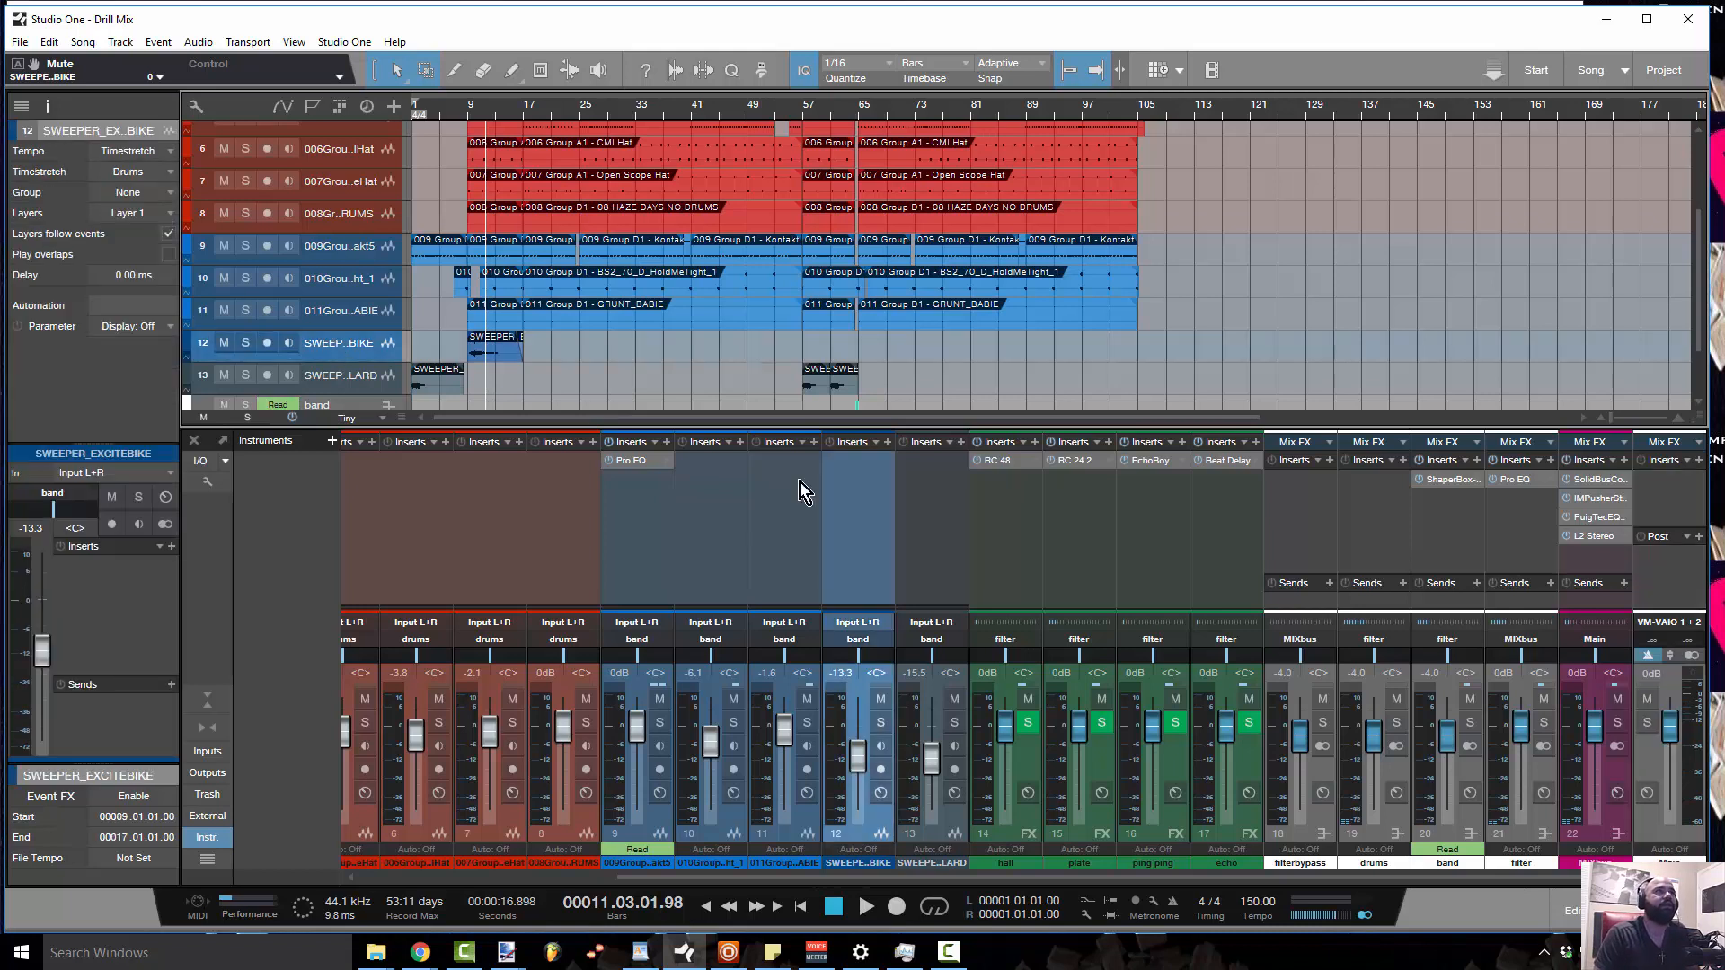
pyautogui.click(867, 641)
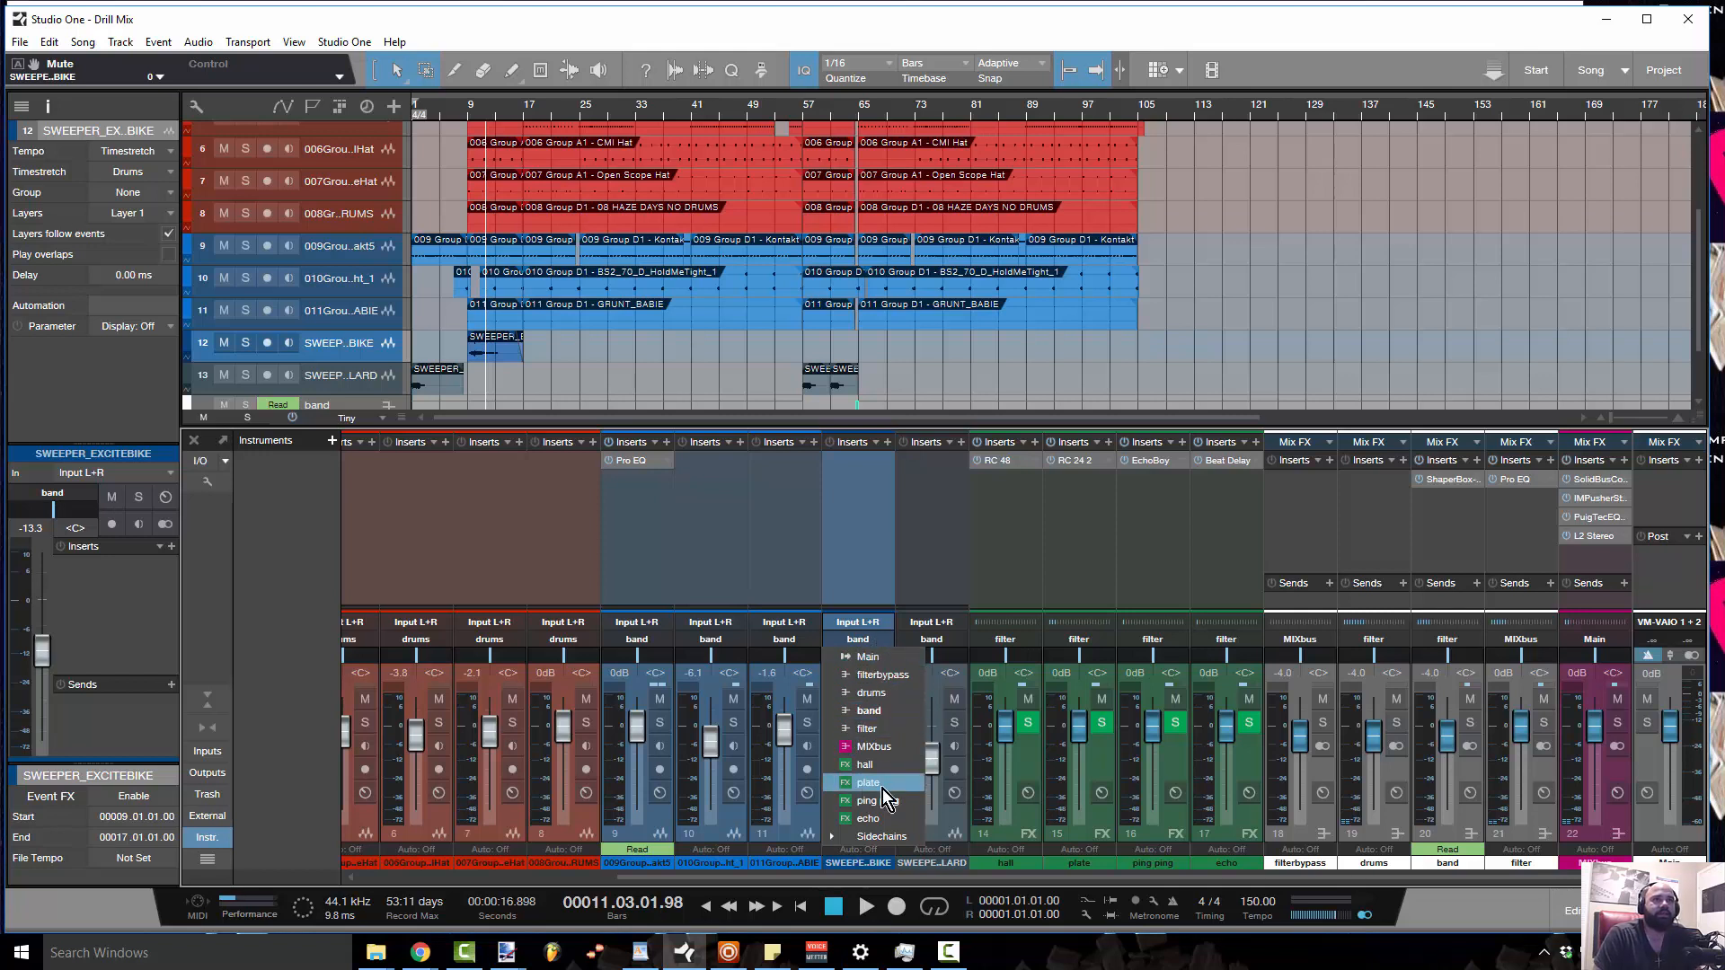
pyautogui.click(887, 678)
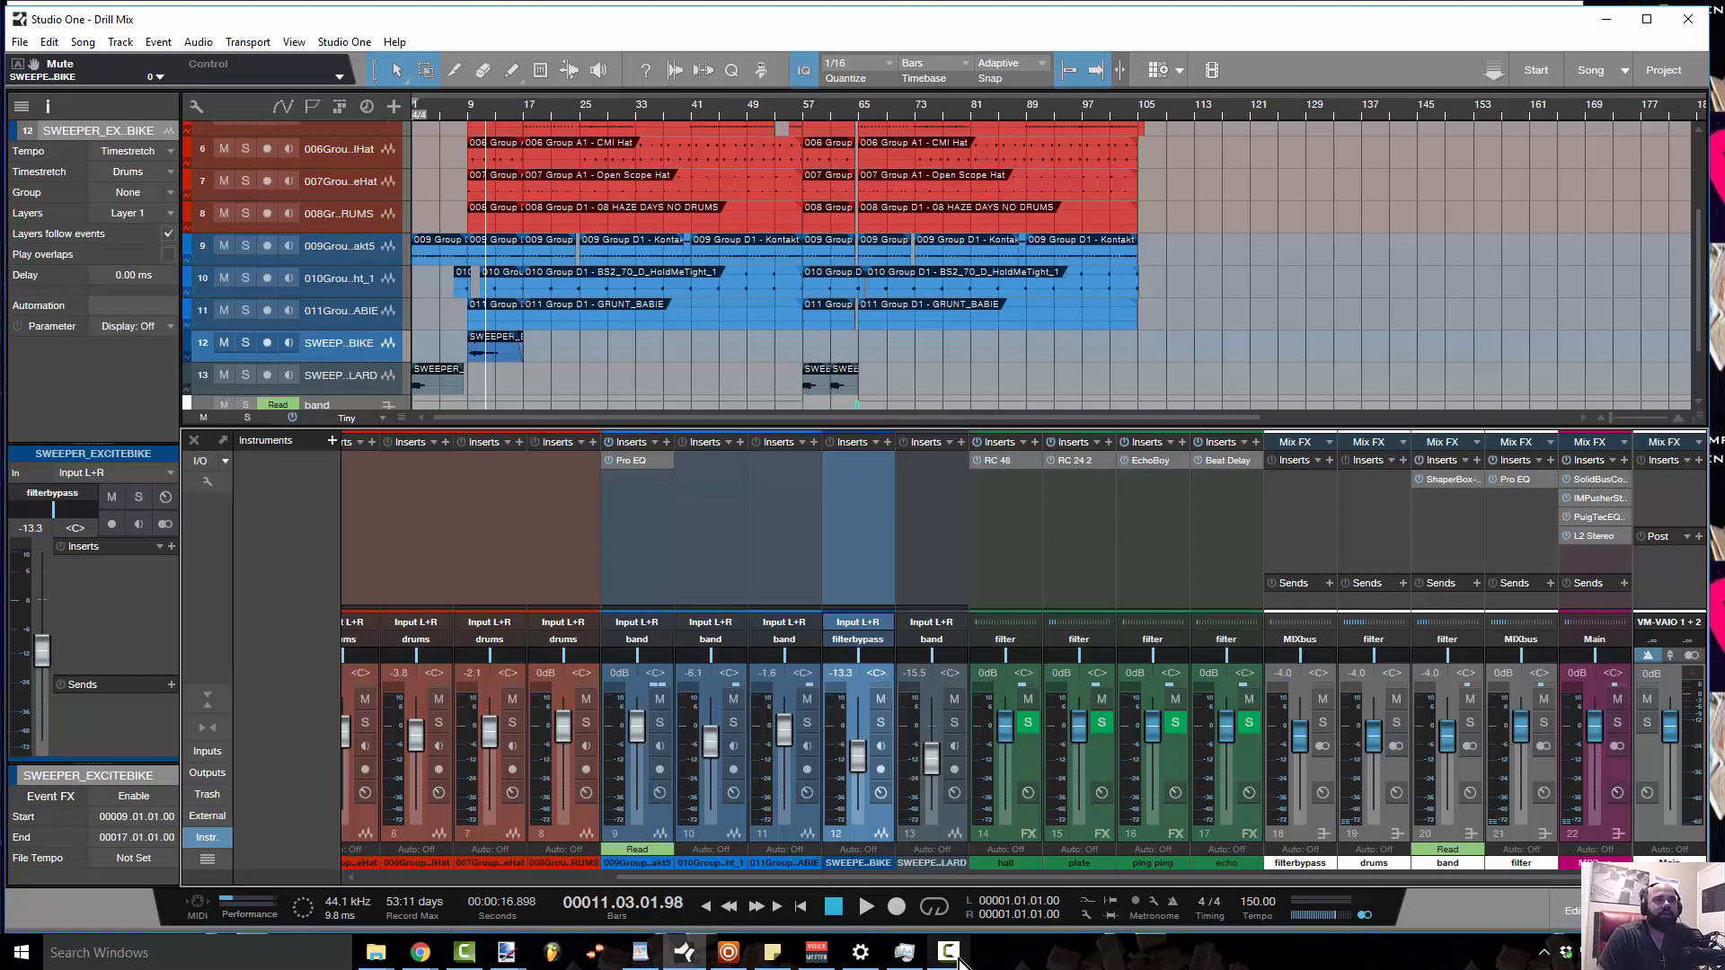
# Switch to the audio routing.pdn diagram in paint.net, widen its window to examine the Filter Bypass path, and minimize it
pyautogui.moveTo(508, 965)
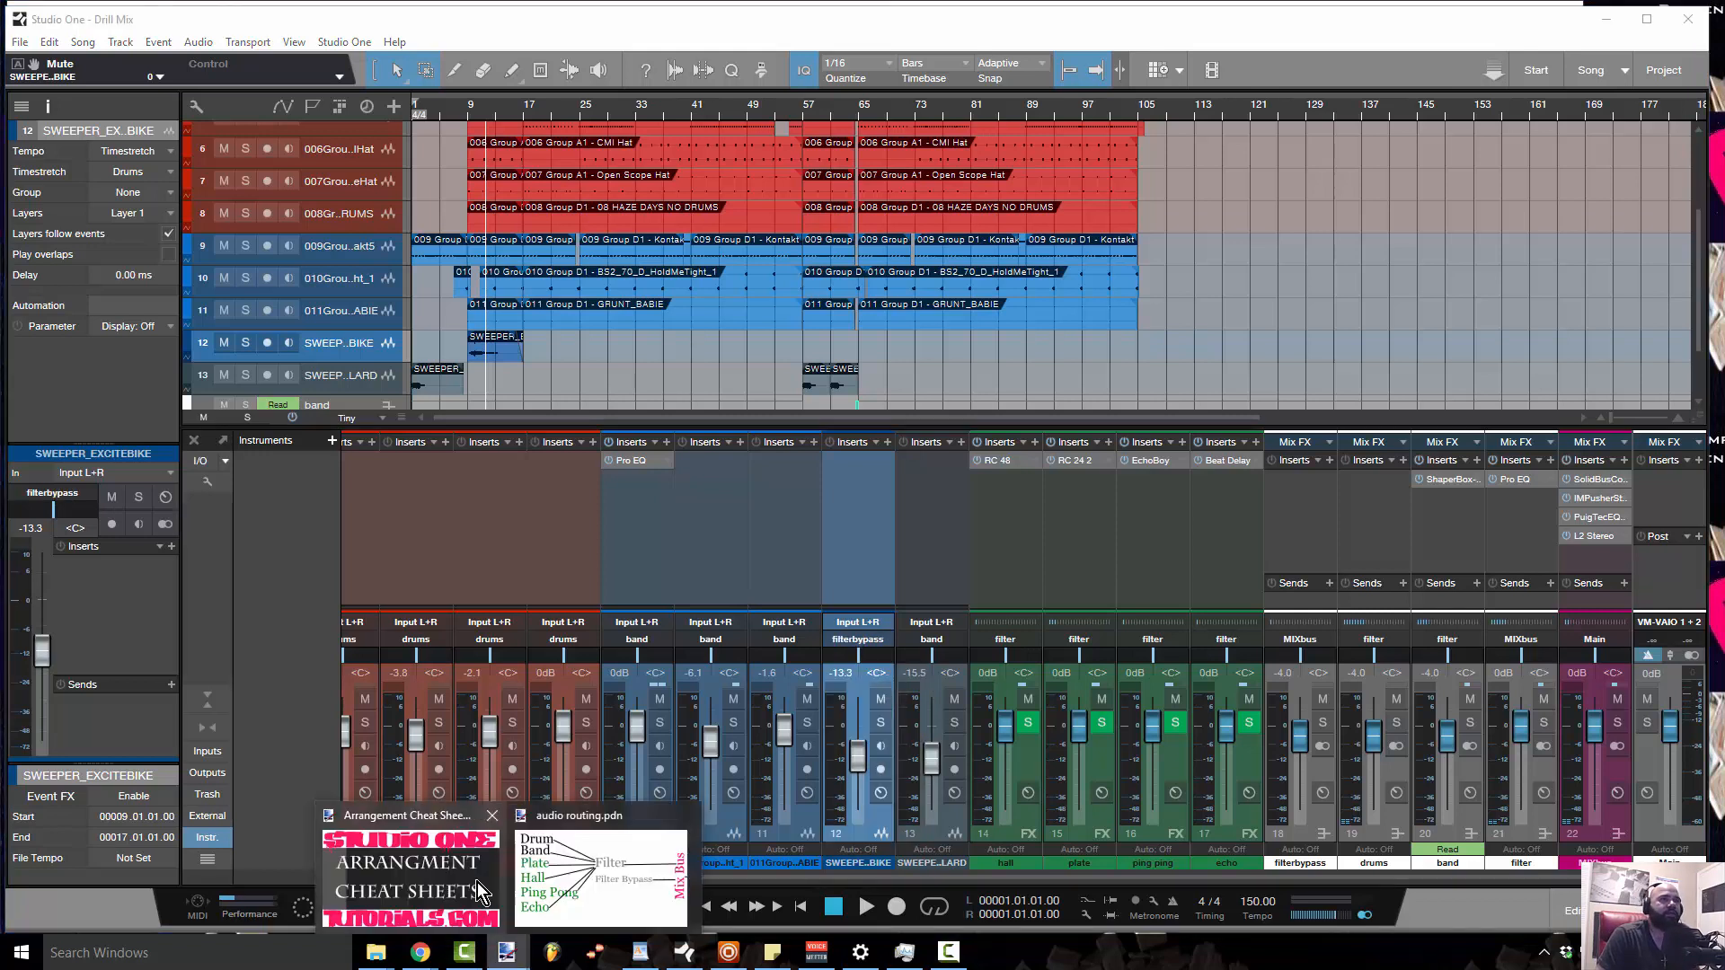
pyautogui.click(593, 912)
pyautogui.moveTo(552, 665); pyautogui.dragTo(1425, 683)
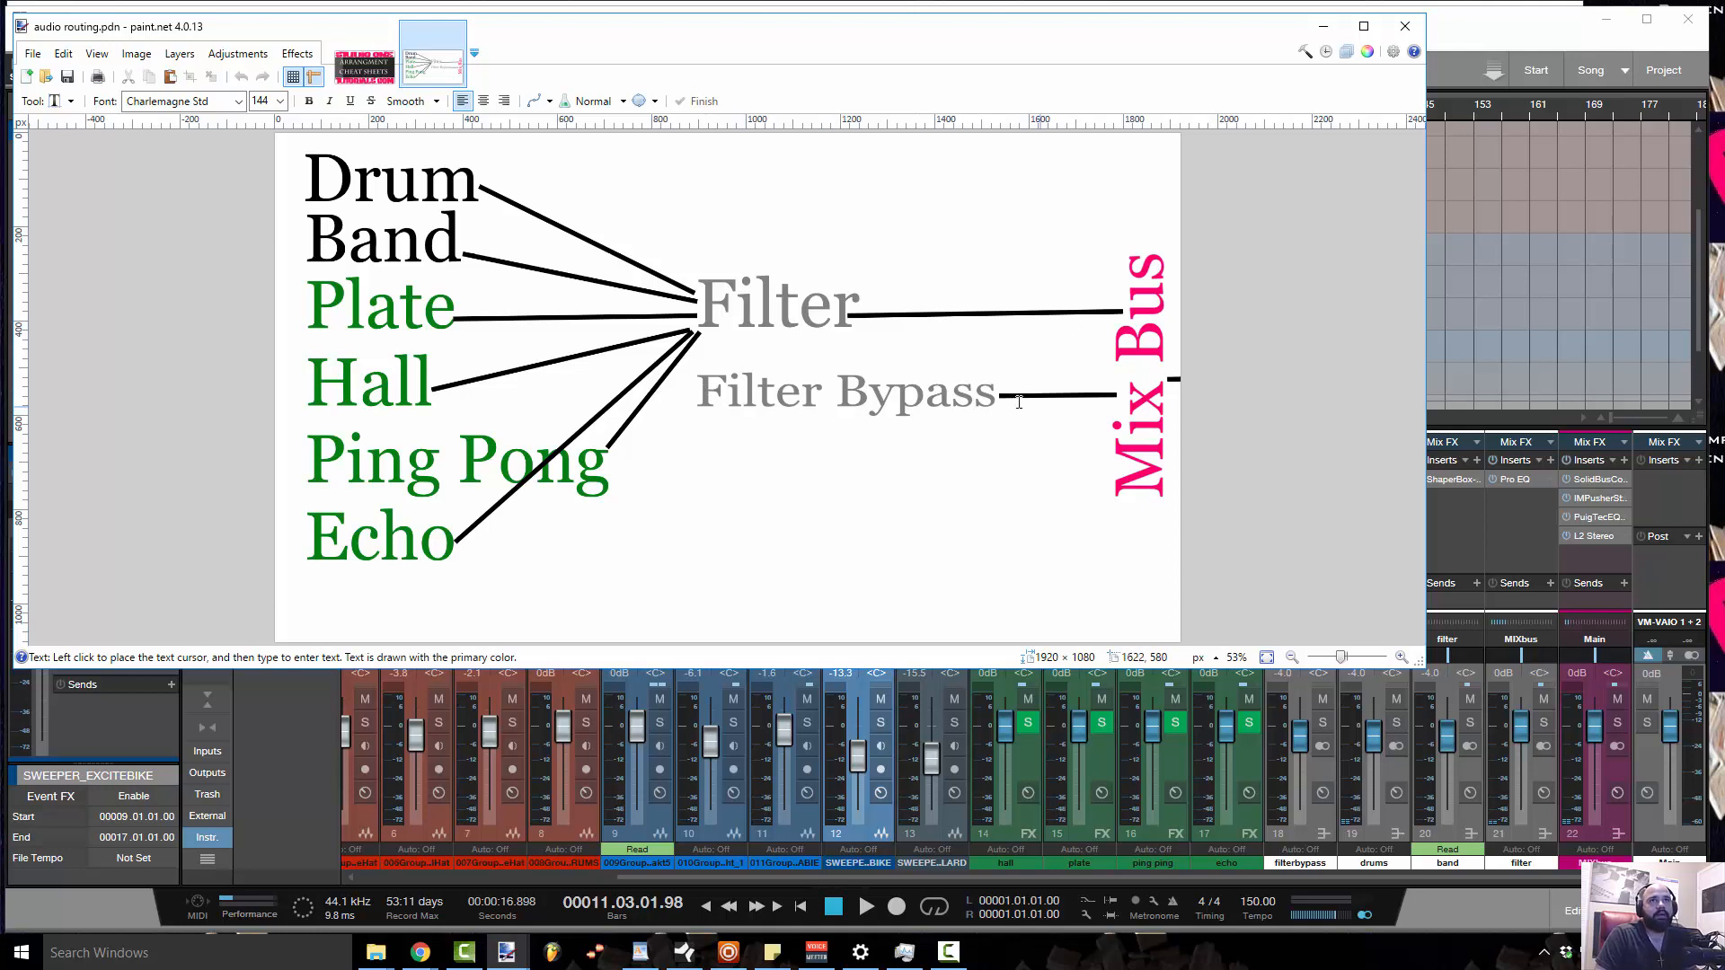
pyautogui.click(1331, 34)
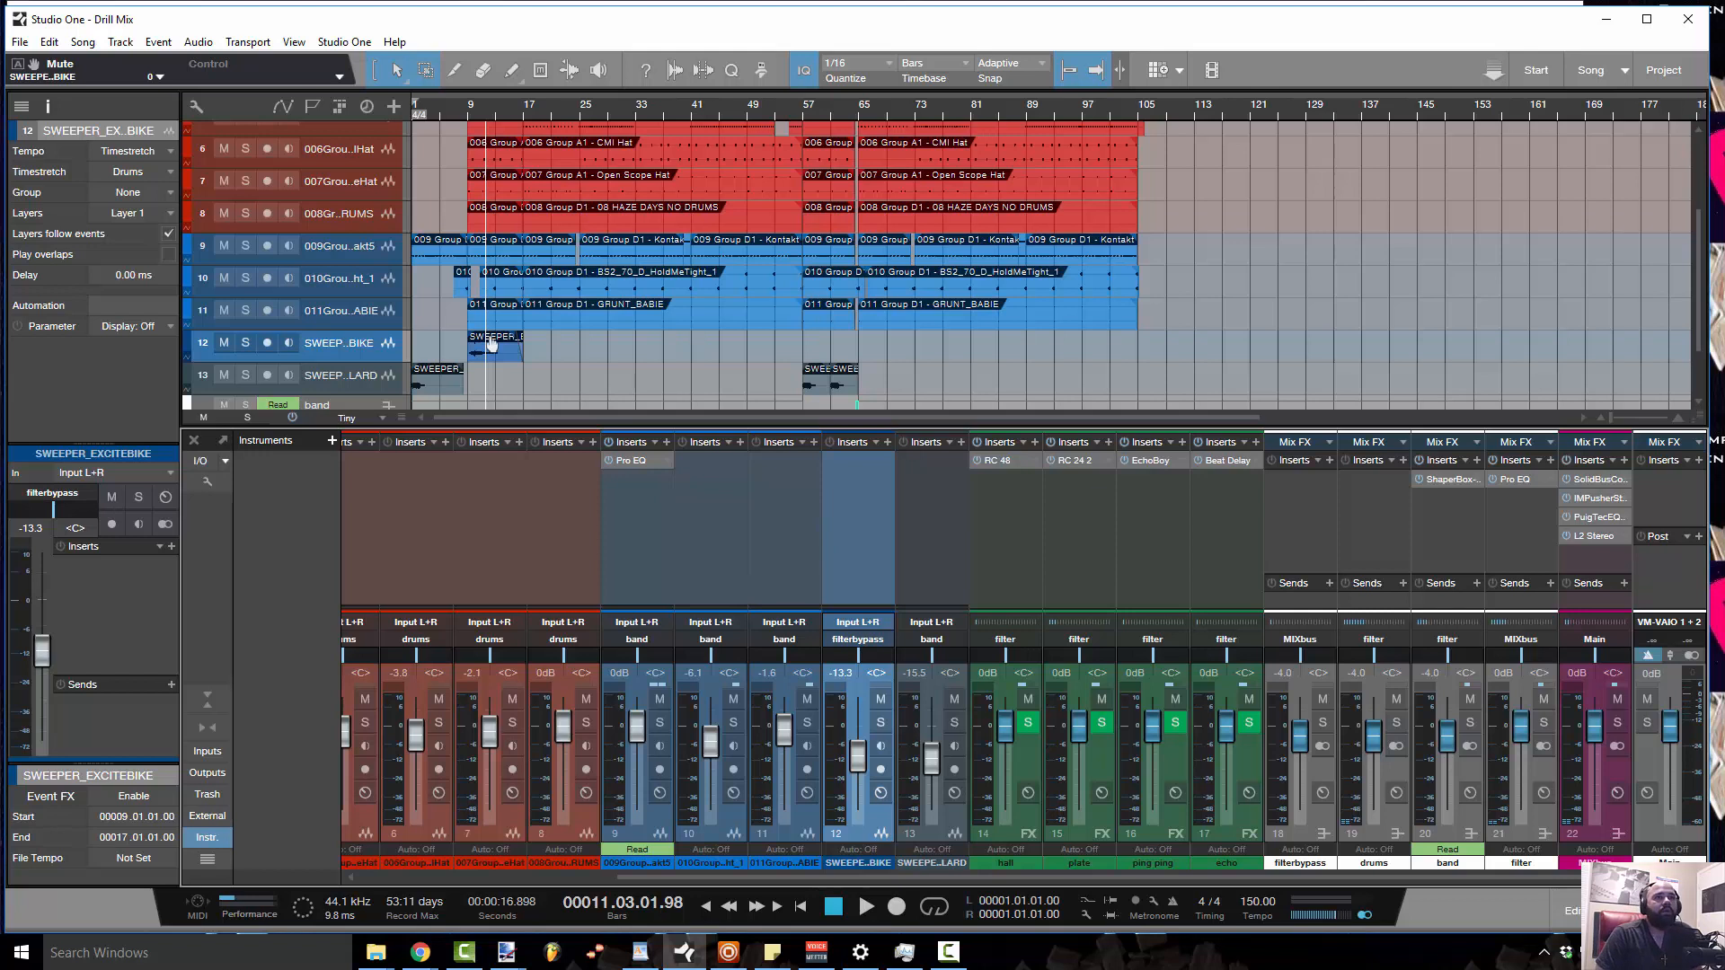
# Play from bar 8 to hear the SWEEPER BIKE effect bypassing the filter
pyautogui.click(459, 117)
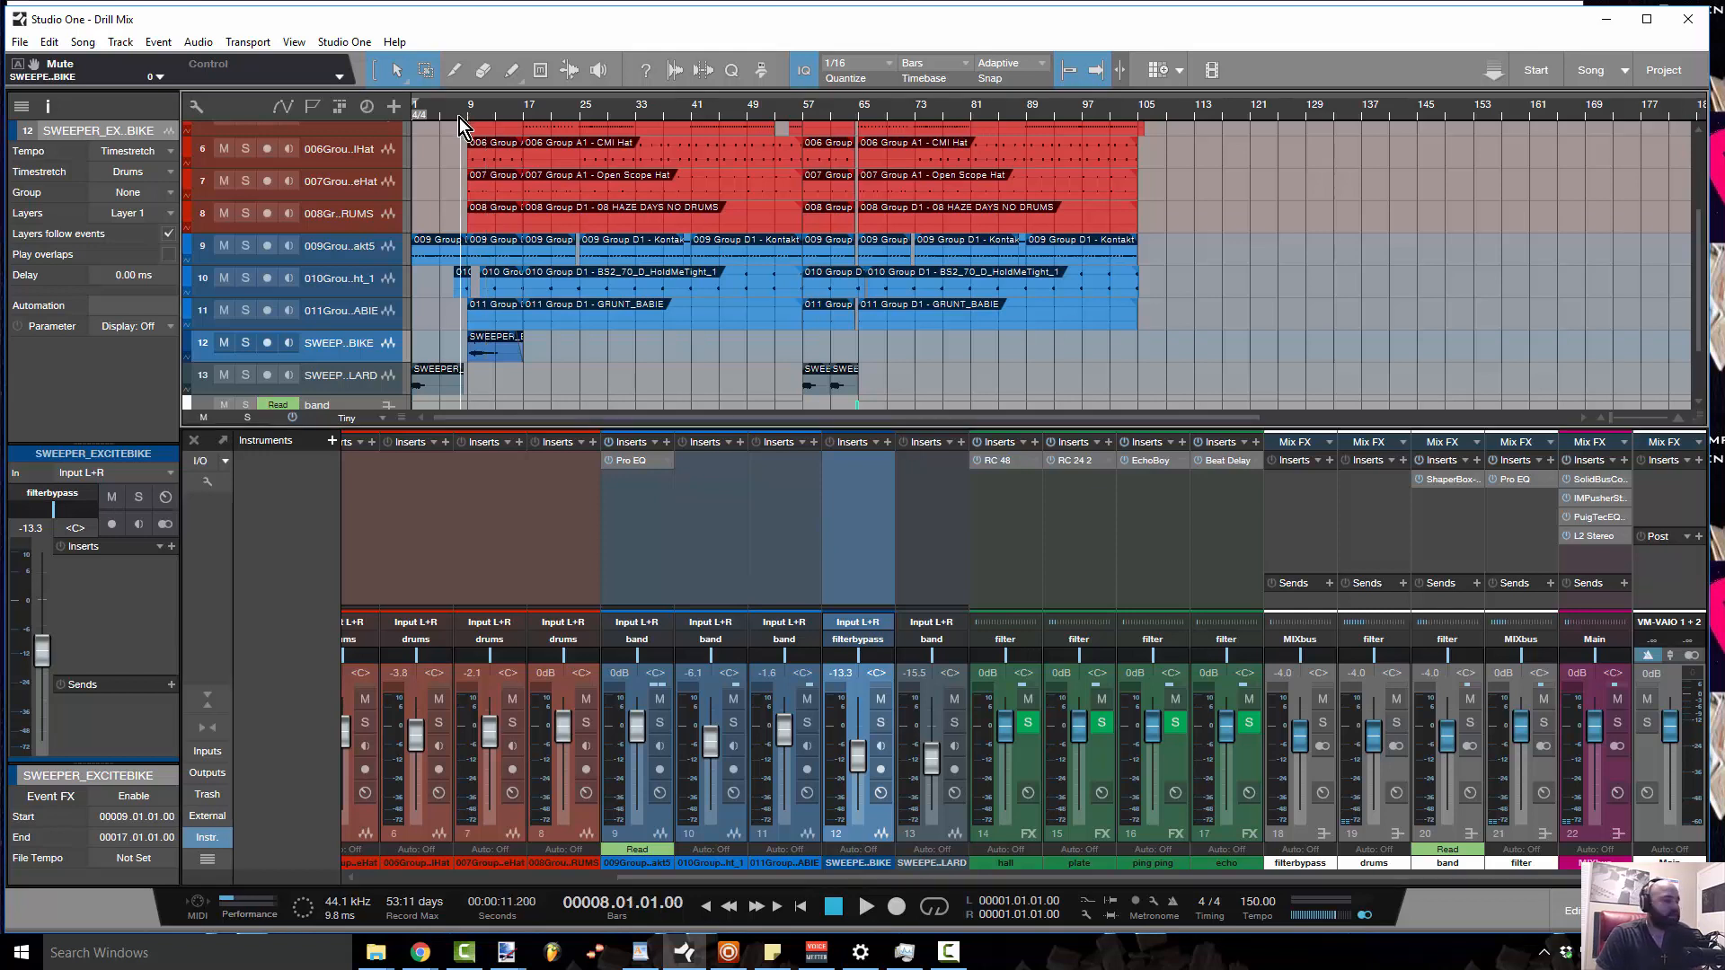
pyautogui.press('space')
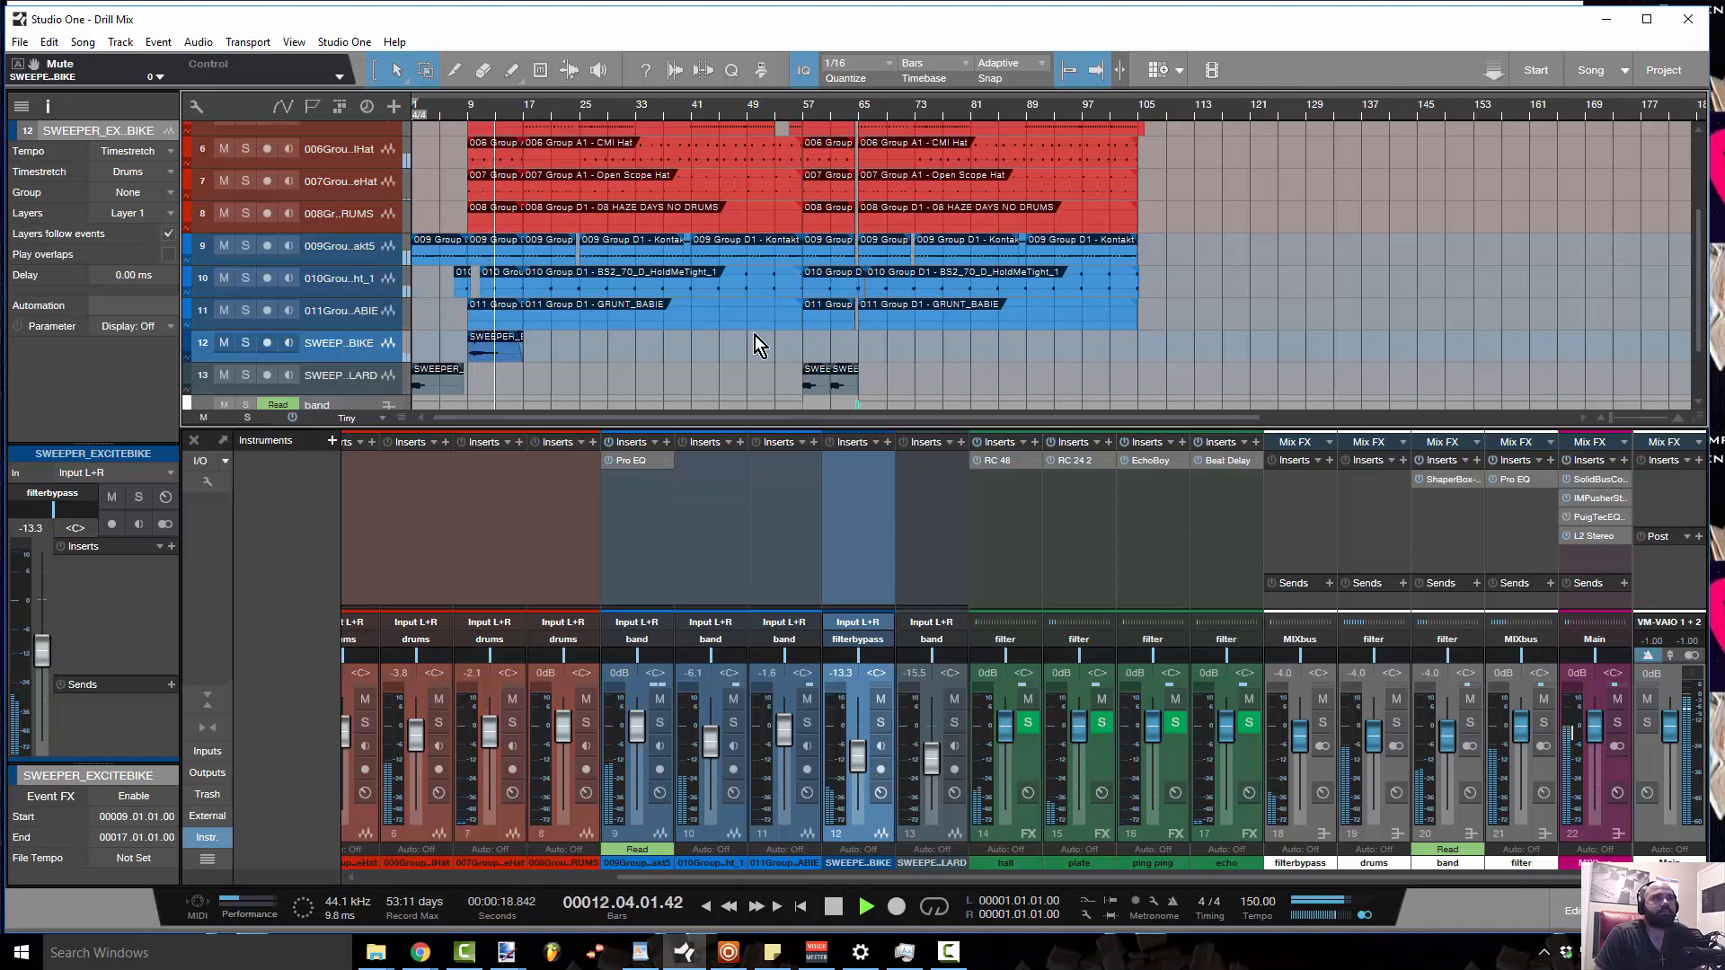
pyautogui.press('space')
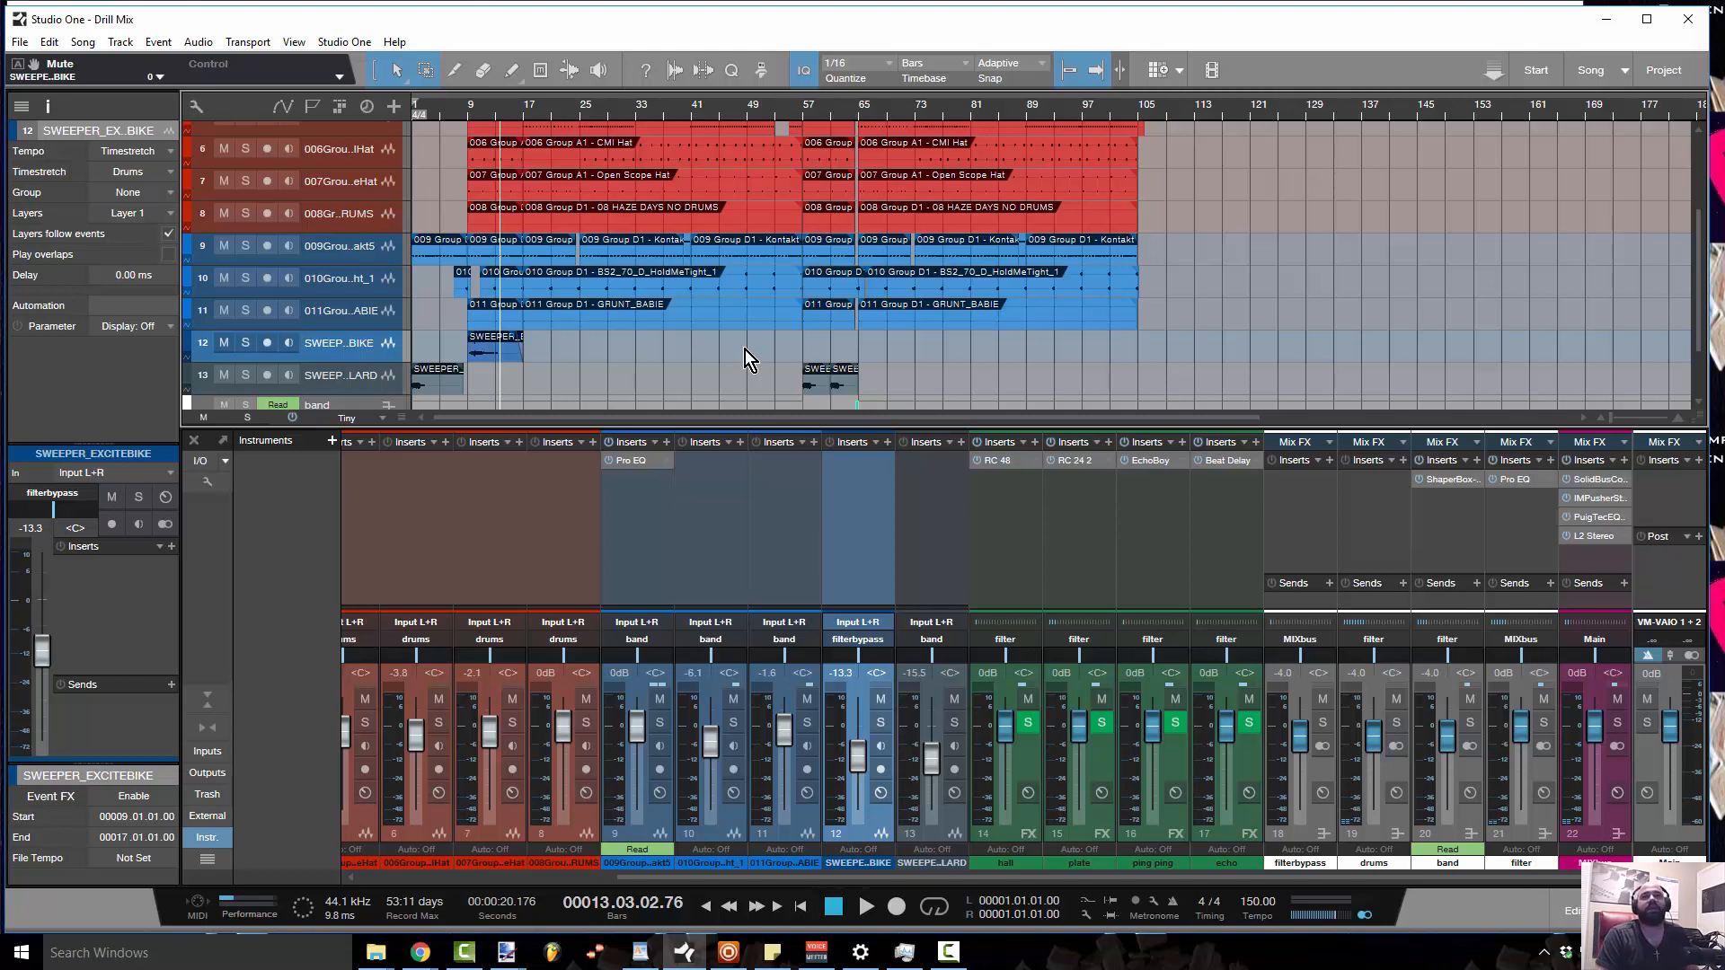
# Play the section from around bar 57 to bar 64 to examine the sweeper clips and the band bus mute automation
pyautogui.click(801, 120)
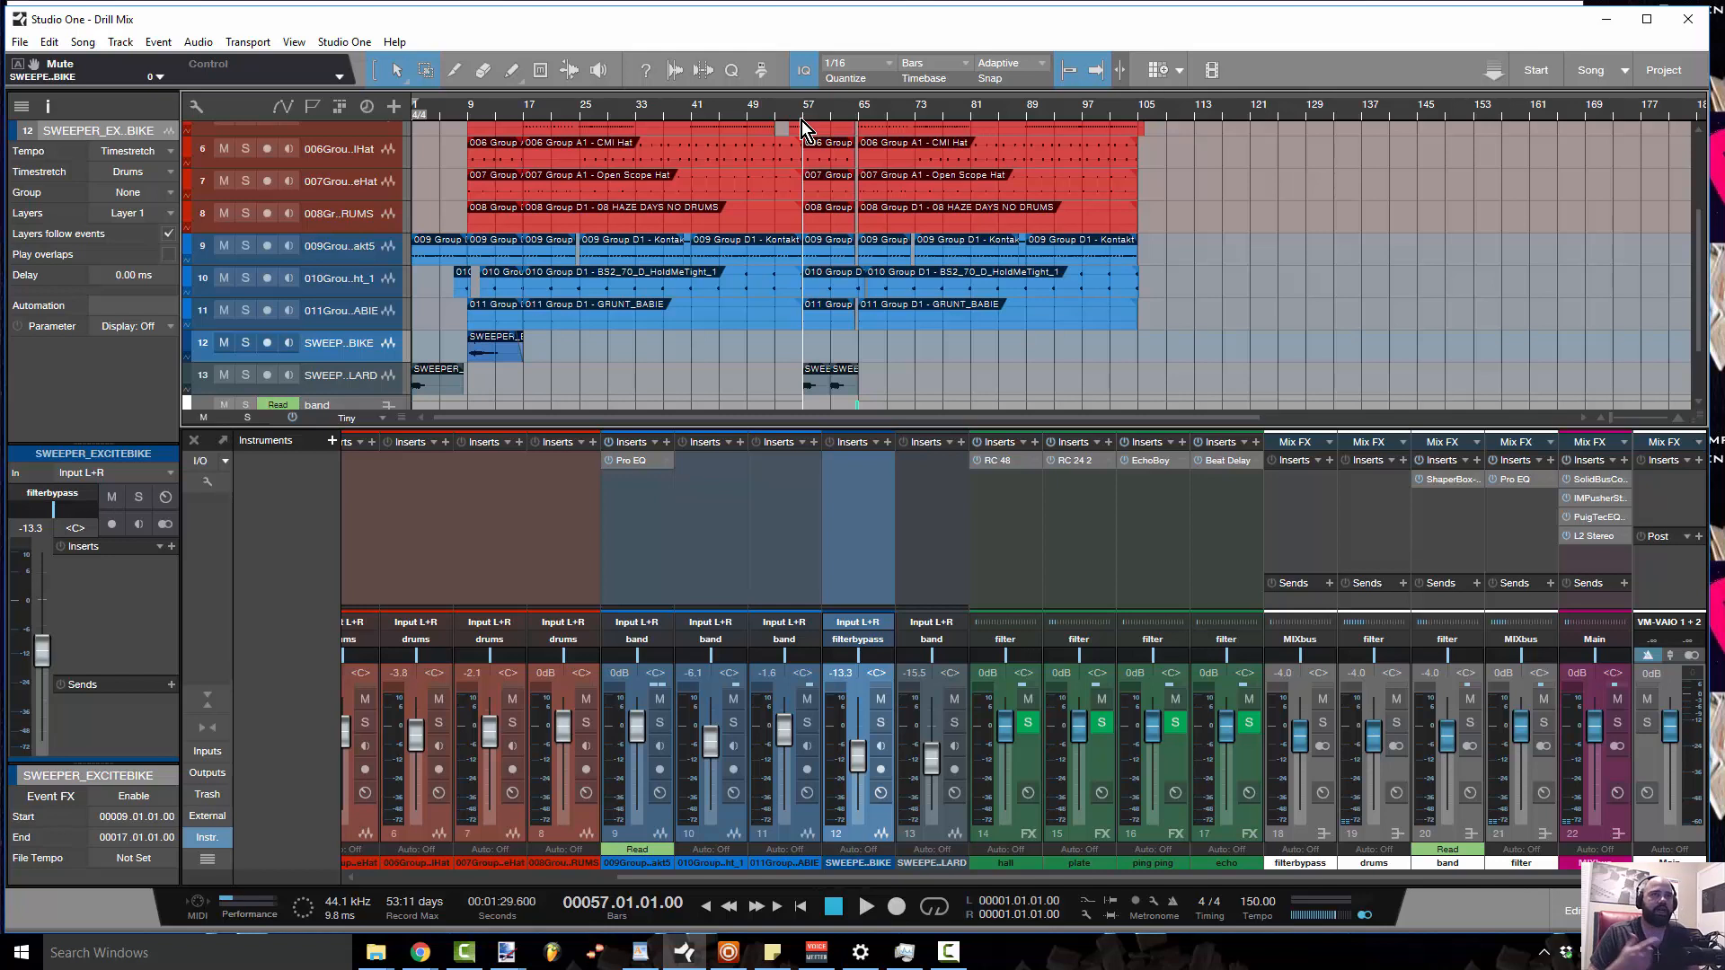
pyautogui.click(772, 108)
pyautogui.click(797, 117)
pyautogui.click(800, 127)
pyautogui.scroll(3, 892, 299)
pyautogui.scroll(-5, 892, 298)
pyautogui.press('space')
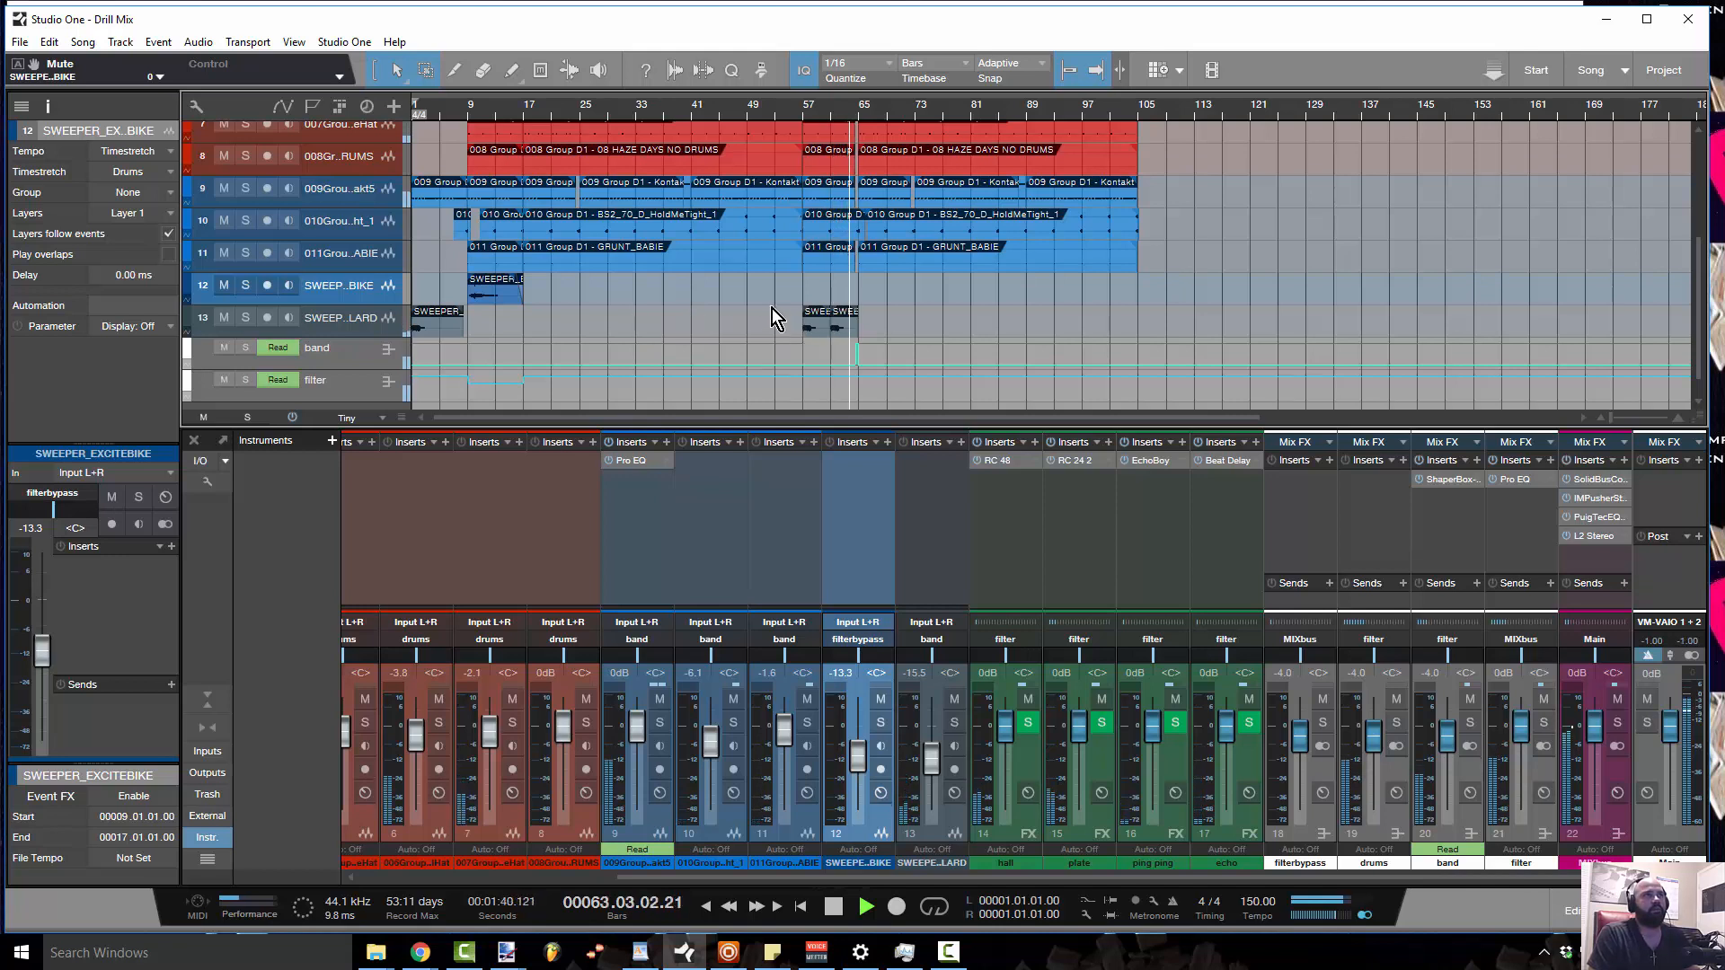
pyautogui.press('space')
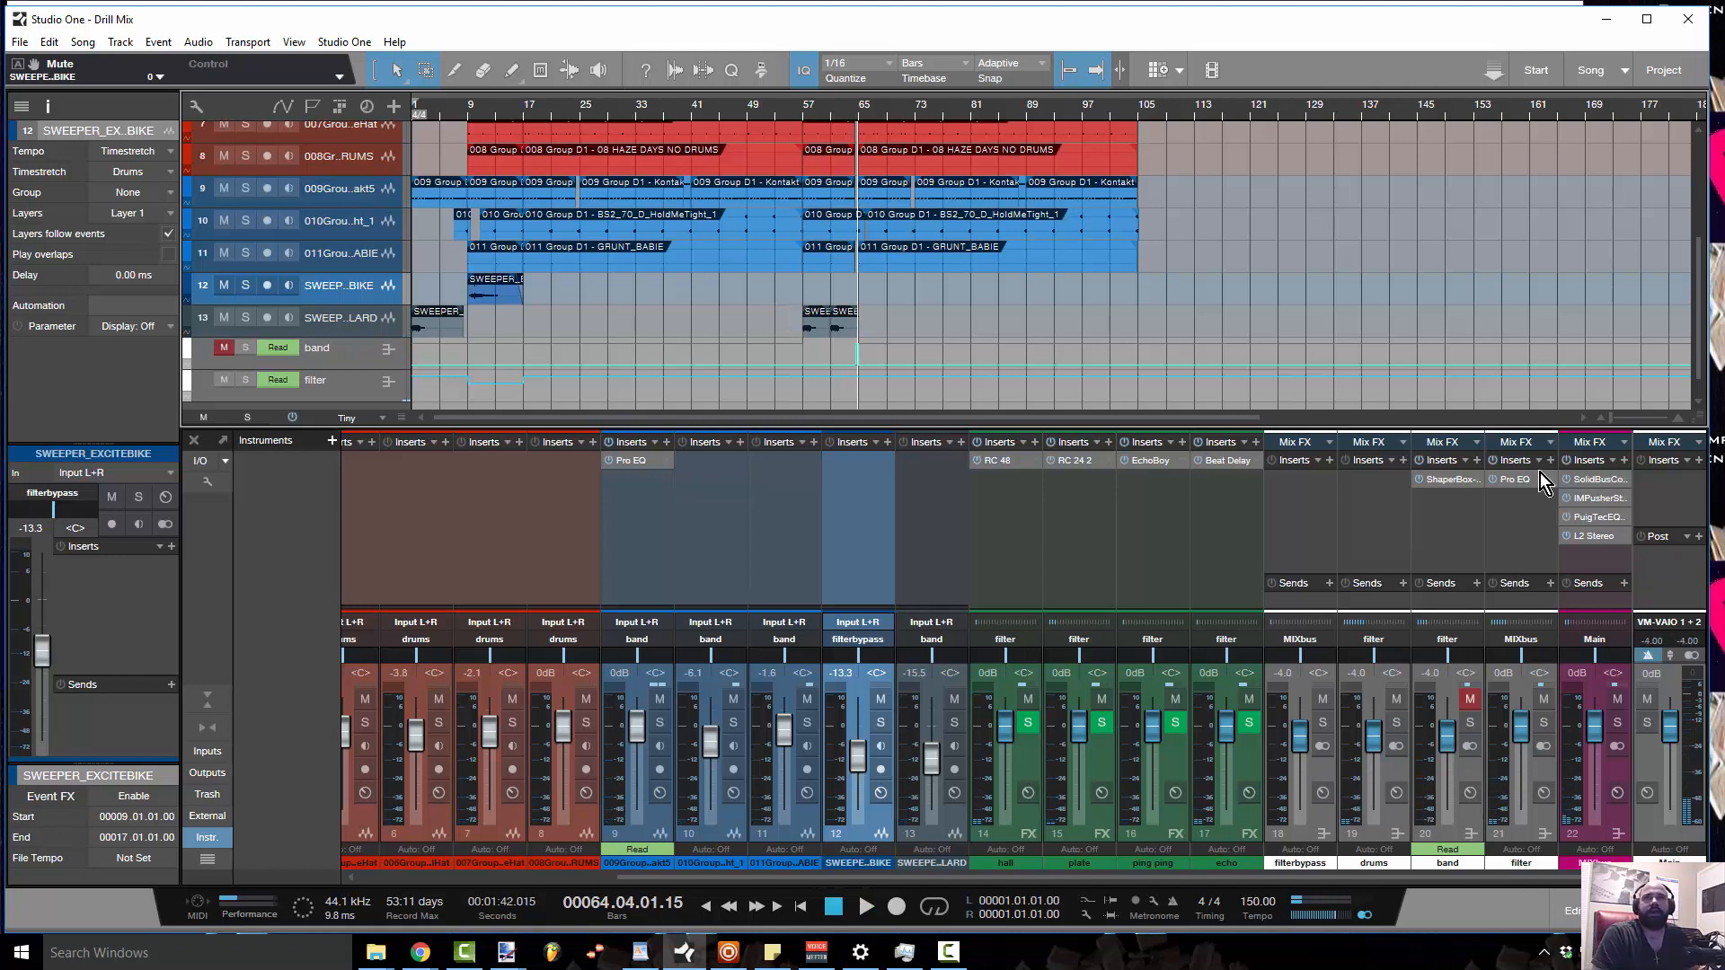
# Open ShaperBox on the band bus and move its window clear of the bus inserts to examine the time curve
pyautogui.click(1452, 482)
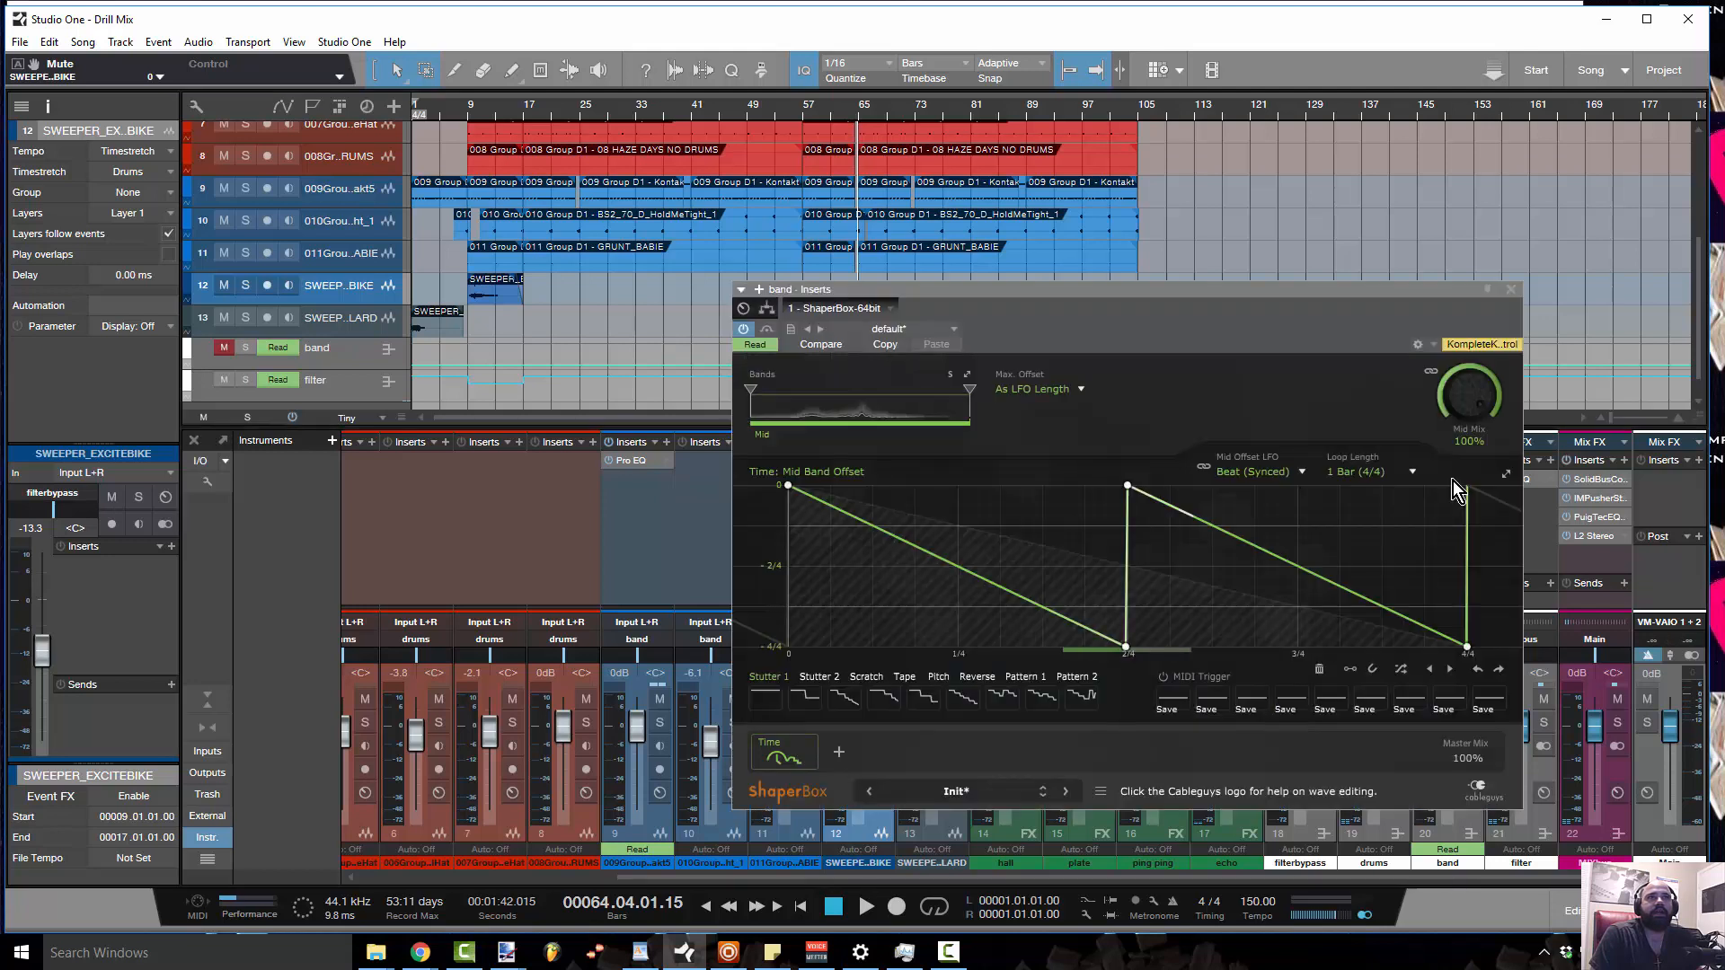
pyautogui.moveTo(1068, 289); pyautogui.dragTo(1237, 131)
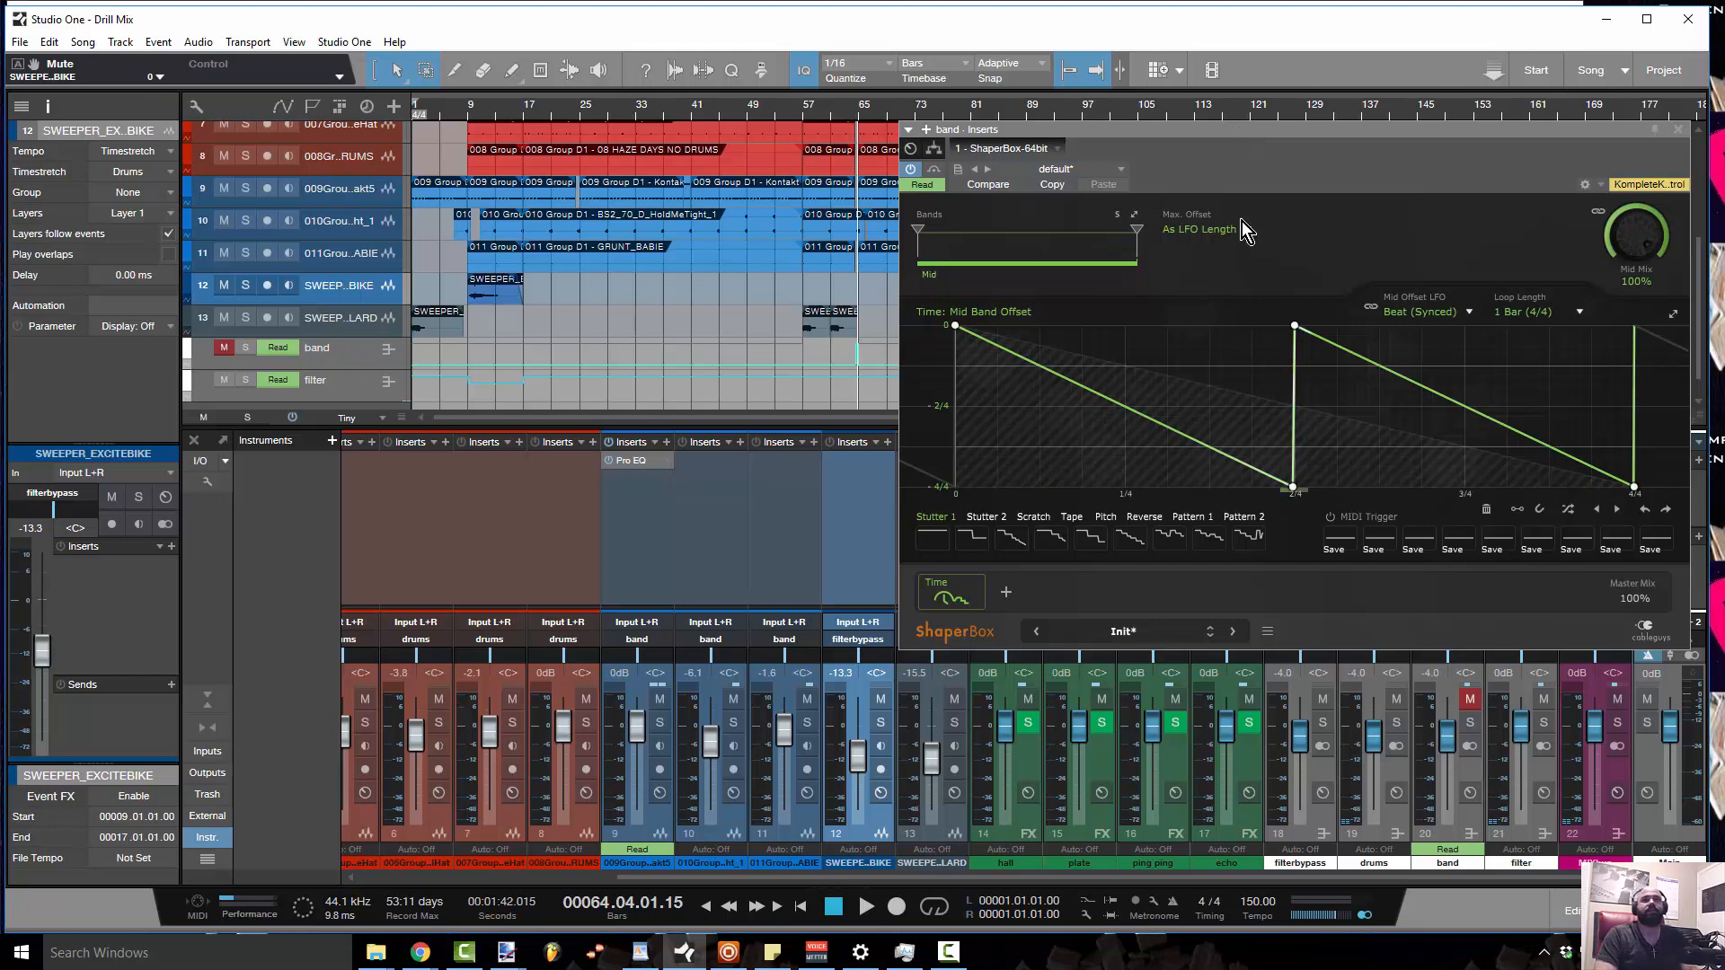
pyautogui.moveTo(1261, 133); pyautogui.dragTo(959, 248)
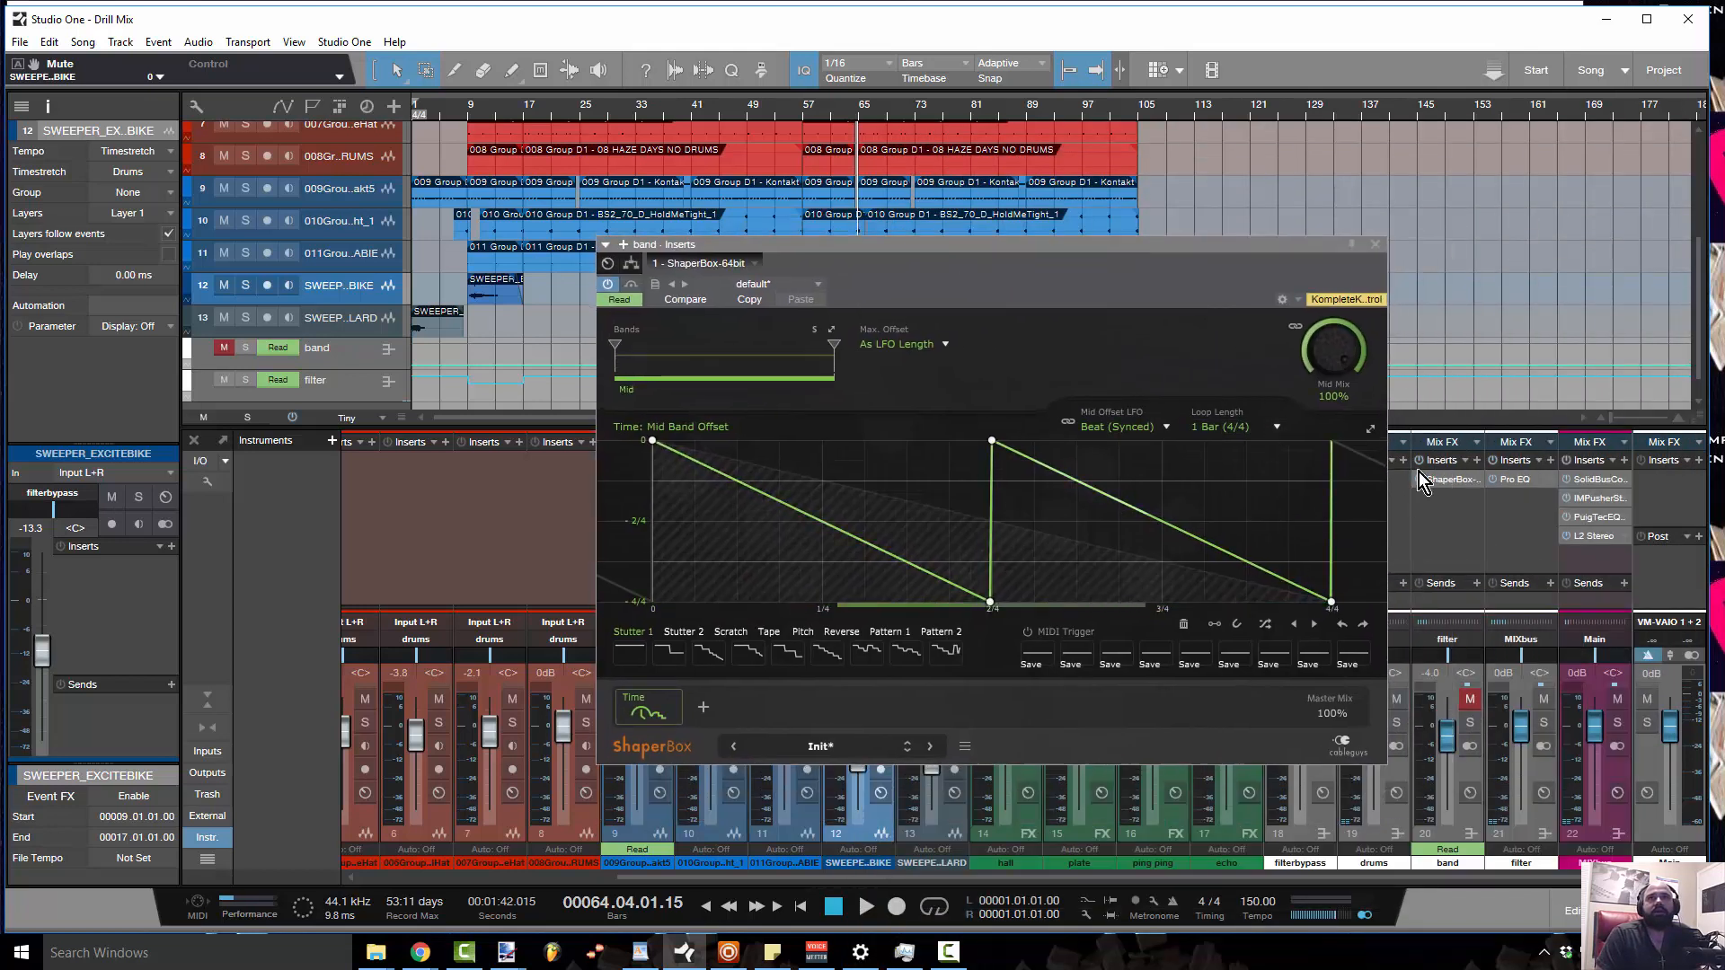
# Insert Image-Line's IL Gross Beat on the band bus after ShaperBox and move its window clear of the mixer
pyautogui.click(1478, 461)
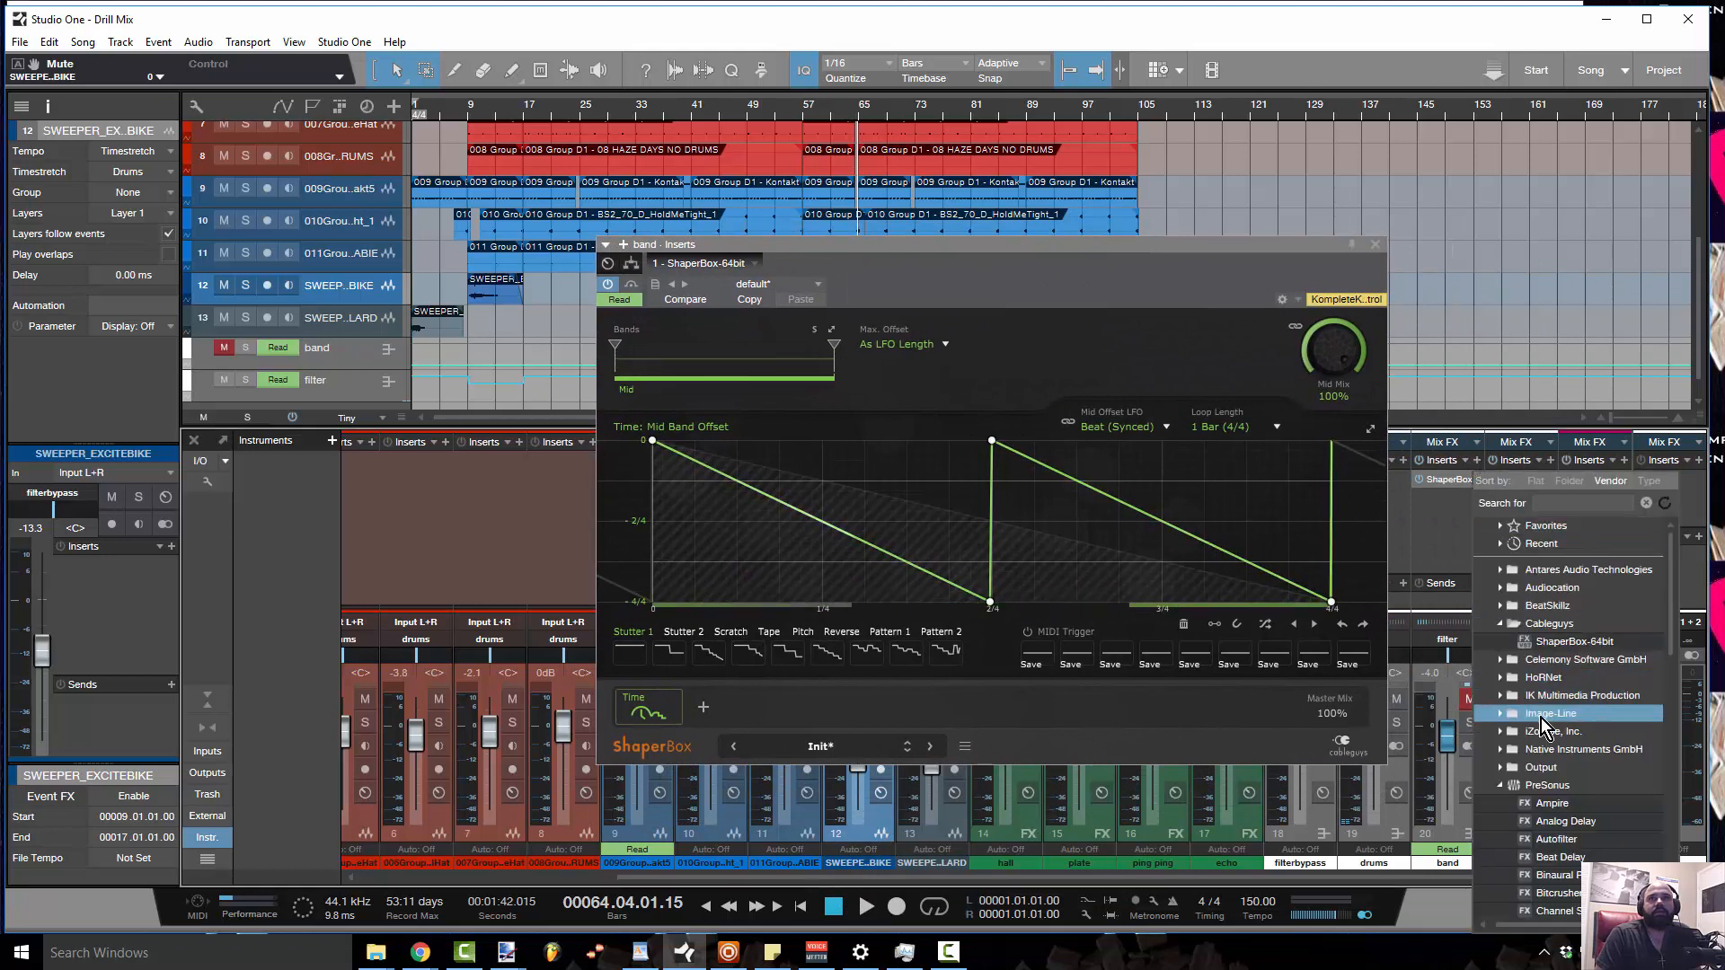
pyautogui.doubleClick(1516, 716)
pyautogui.scroll(-2, 1554, 763)
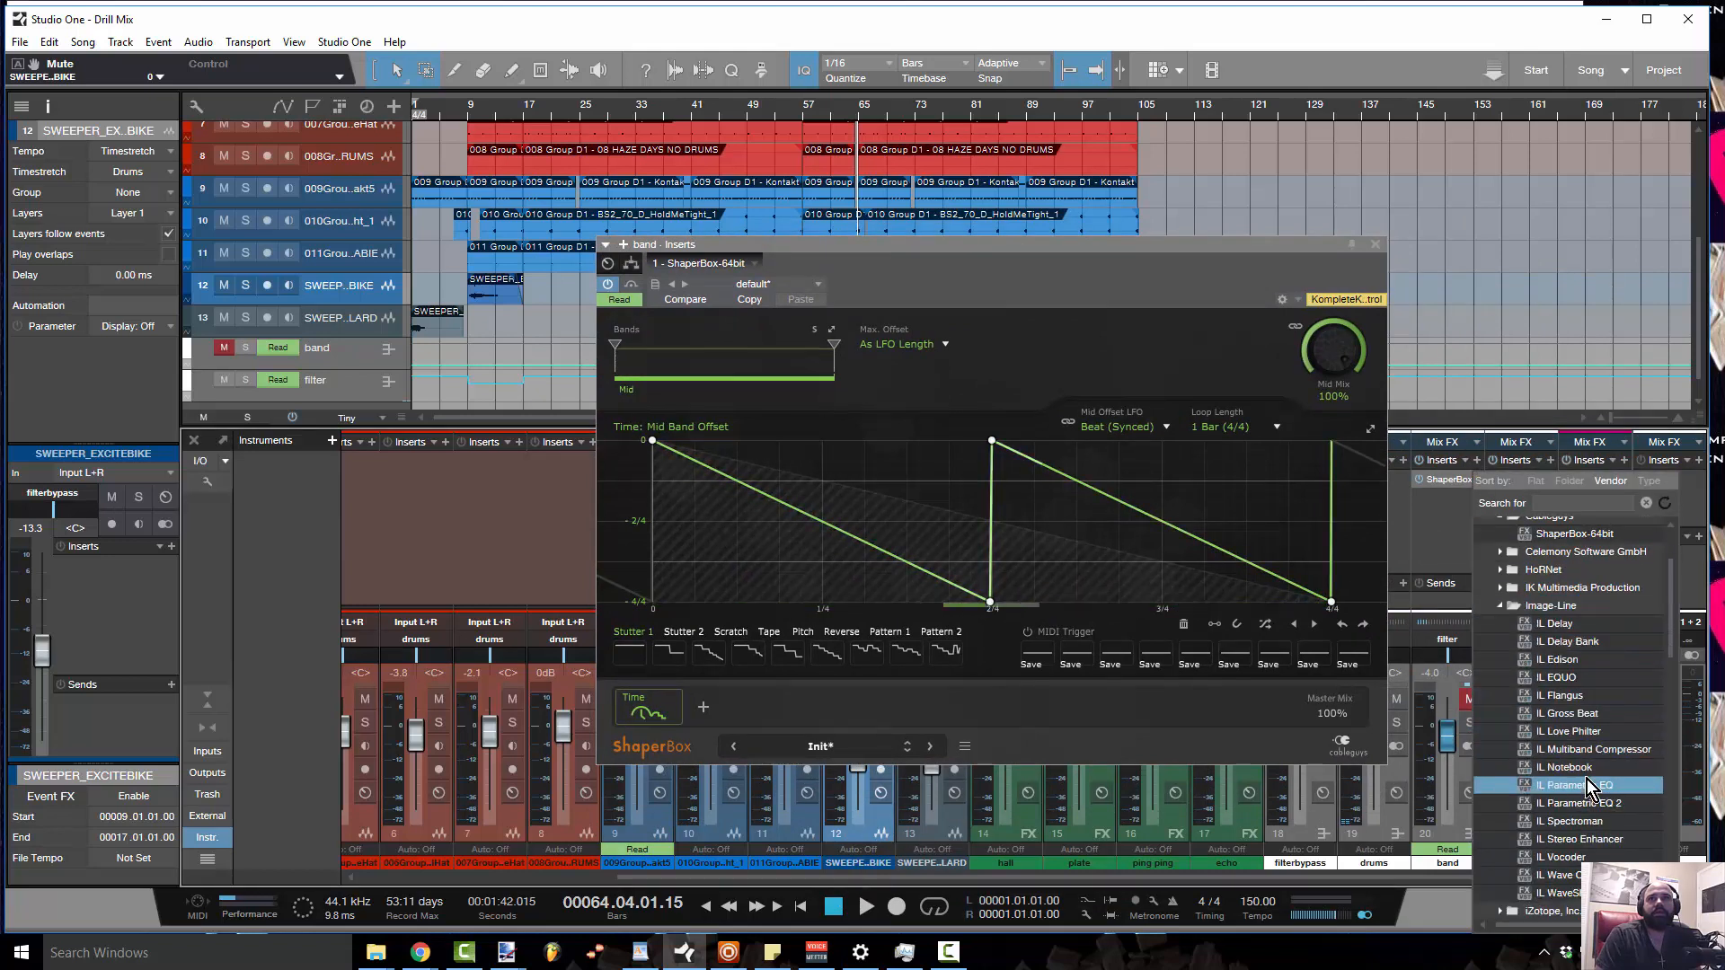
pyautogui.click(1568, 857)
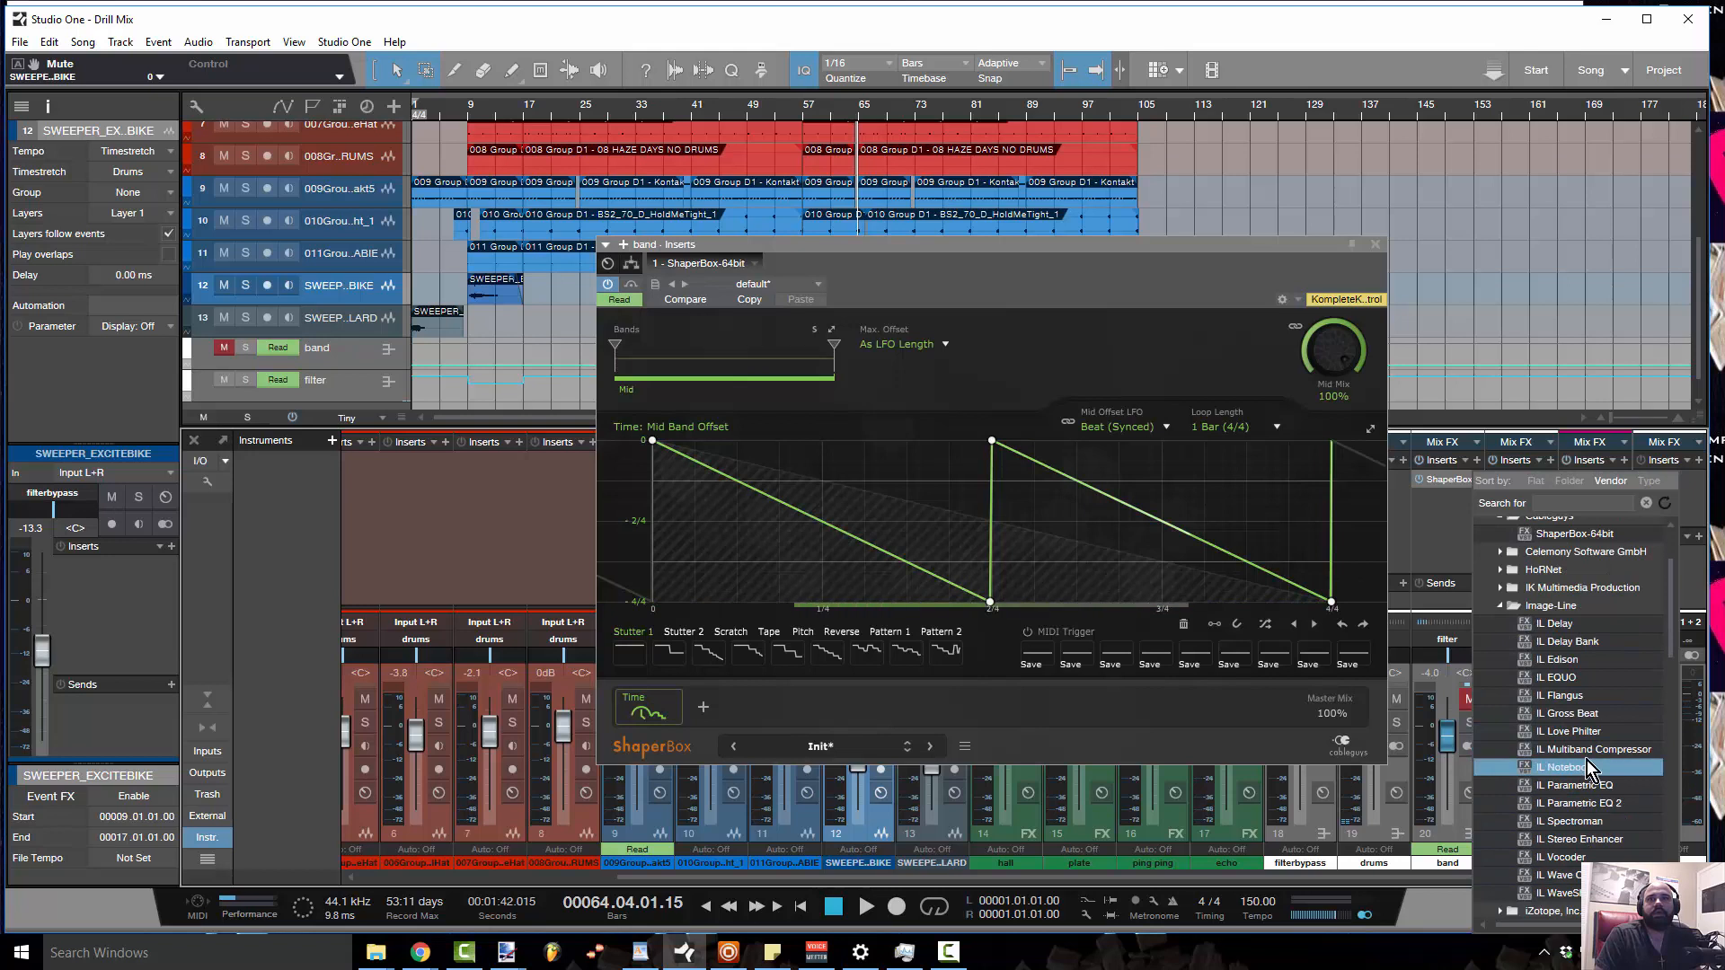
pyautogui.doubleClick(1567, 713)
pyautogui.moveTo(907, 245); pyautogui.dragTo(325, 106)
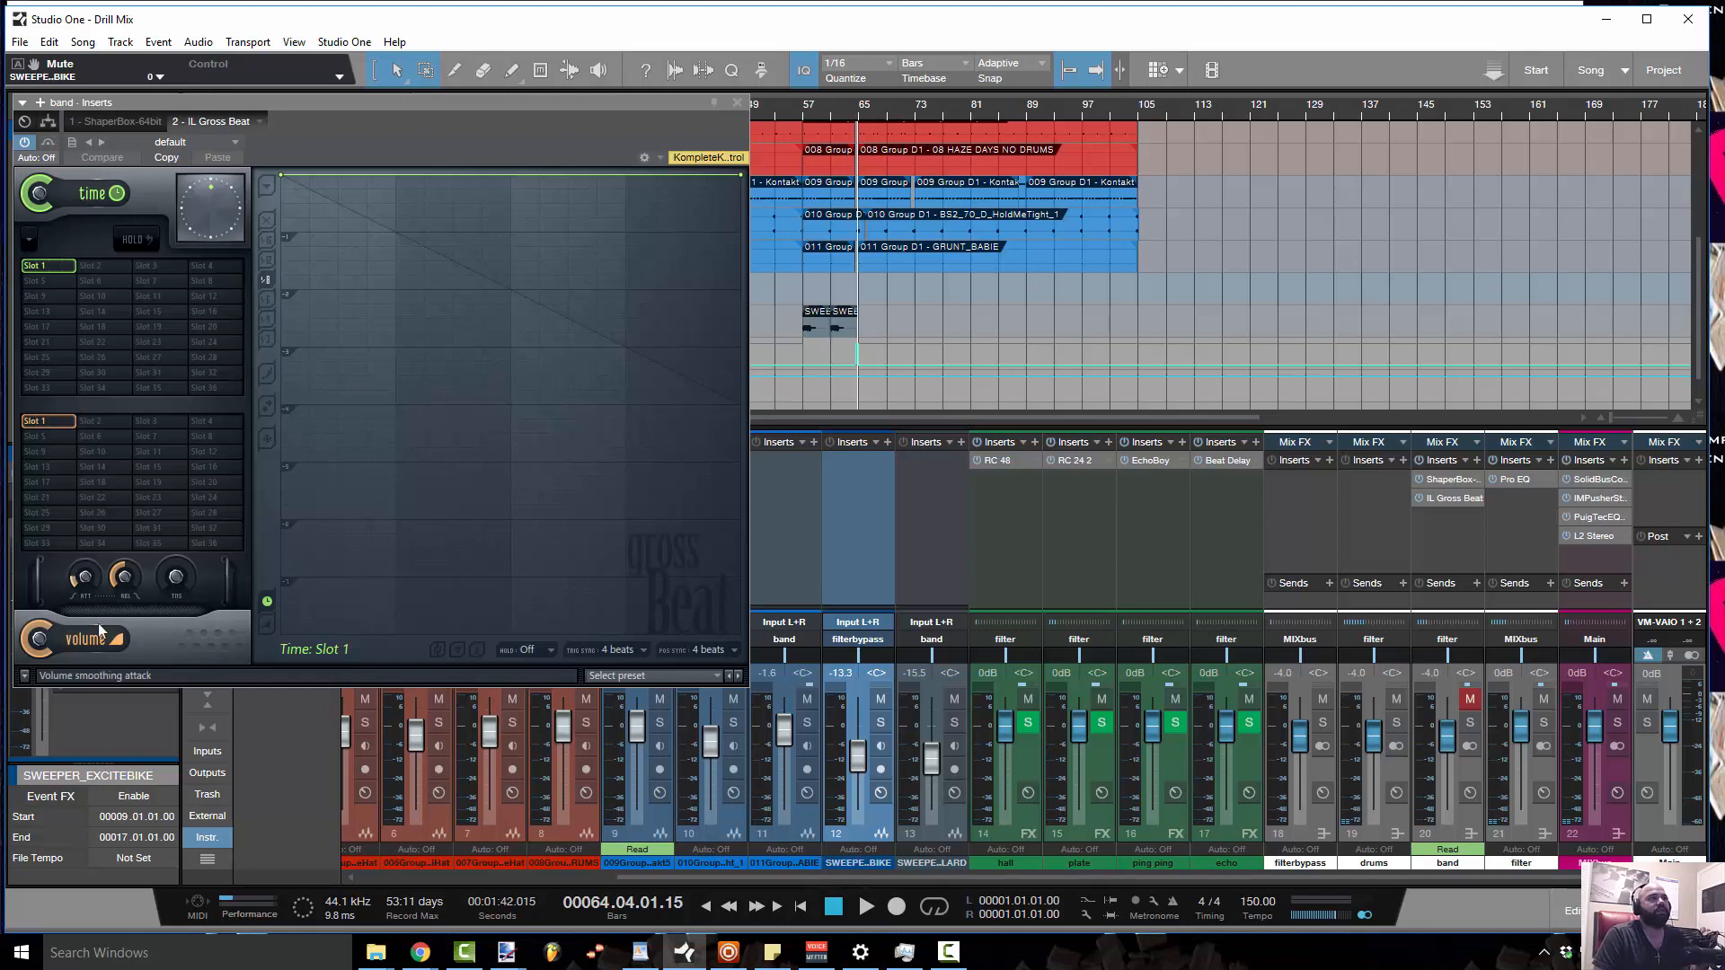
# Close the IL Gross Beat window and remove the plugin from the band bus
pyautogui.click(737, 104)
pyautogui.rightClick(1451, 503)
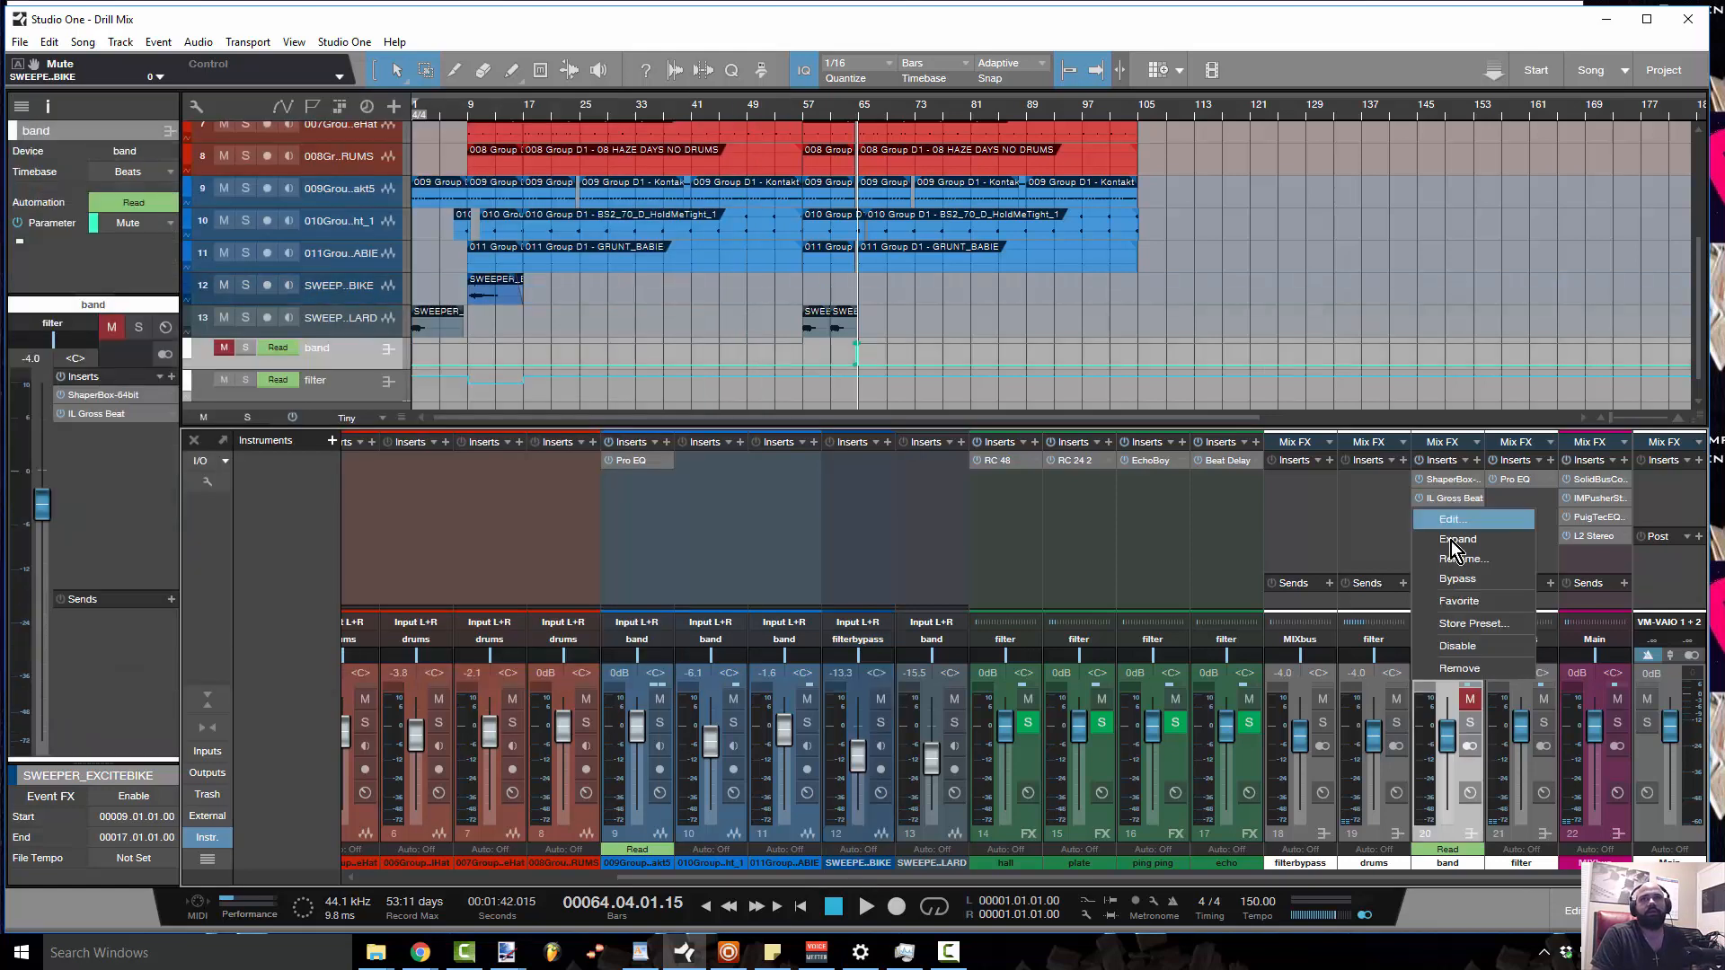
pyautogui.click(1458, 665)
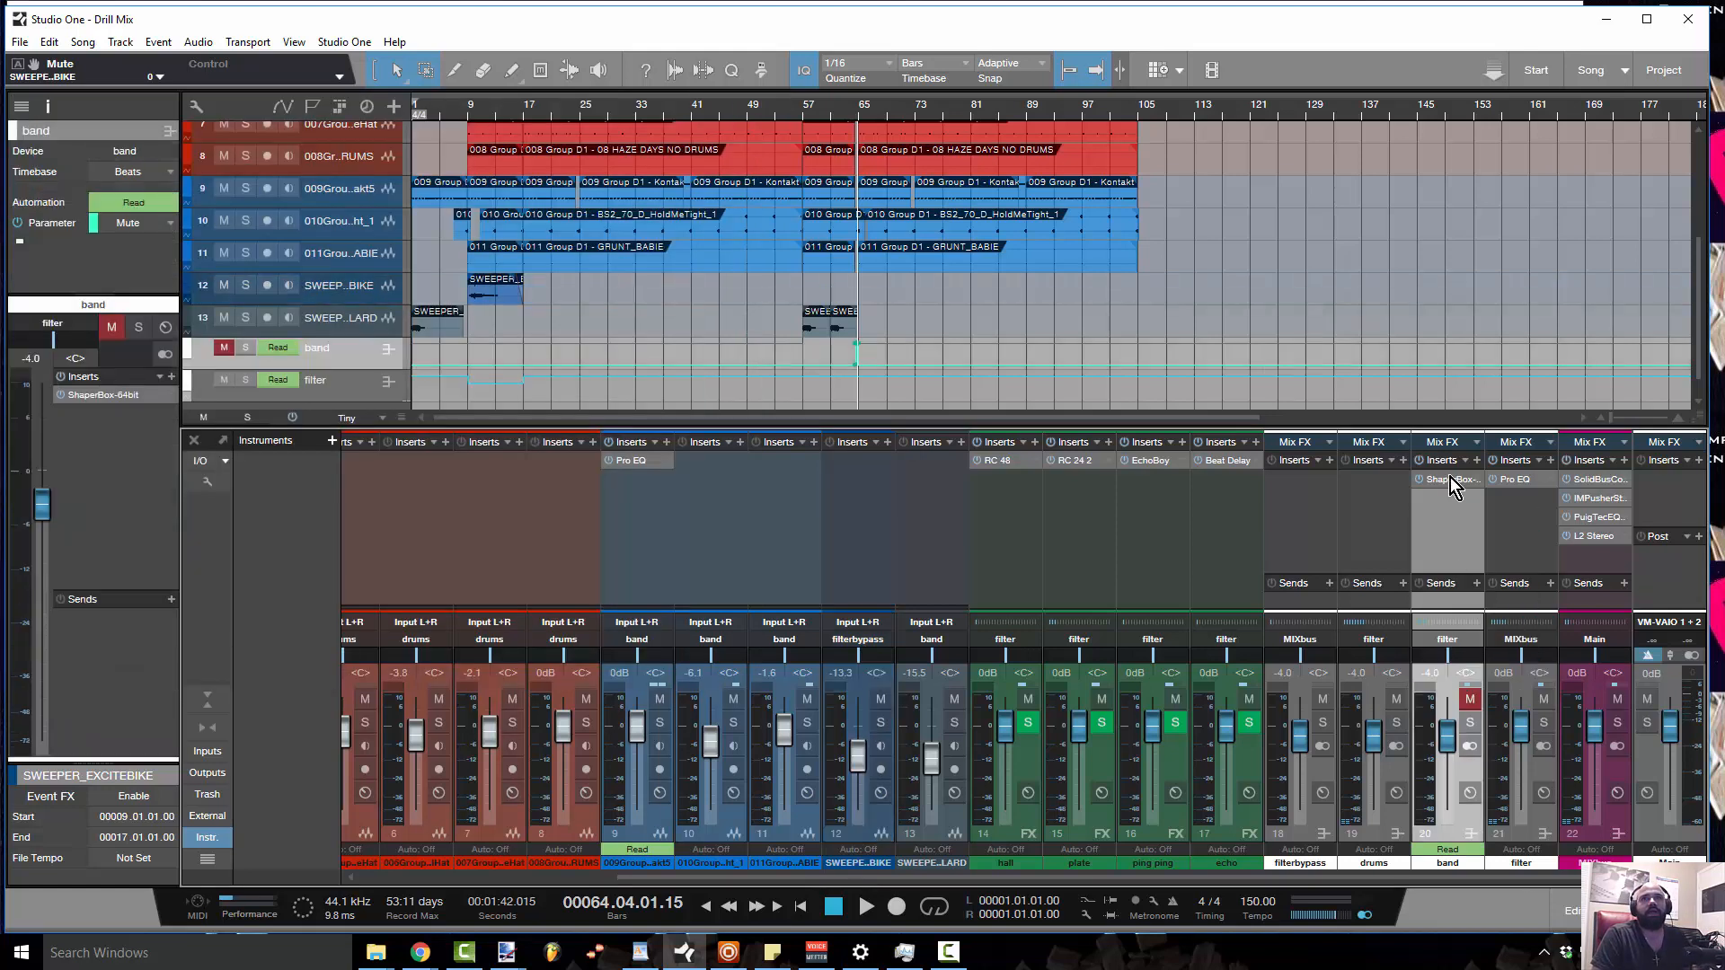
# Reopen ShaperBox on the band bus, look over its available Shapers, return to the Time shaper, and close the window
pyautogui.click(1449, 478)
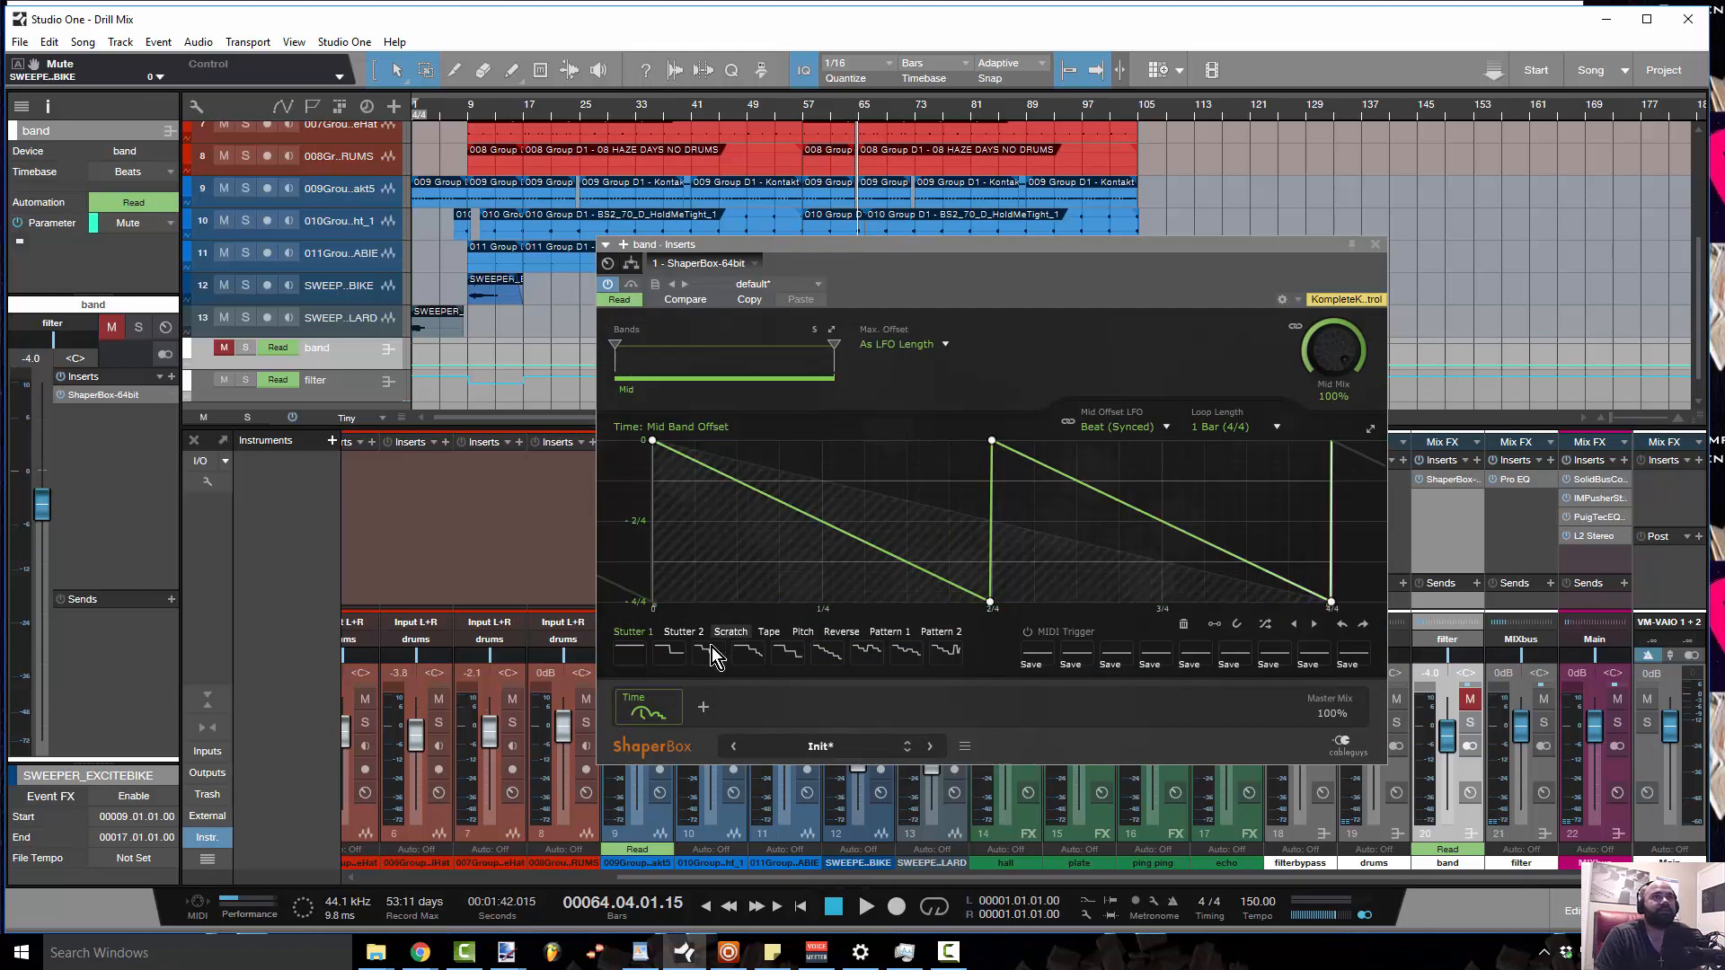
pyautogui.click(706, 706)
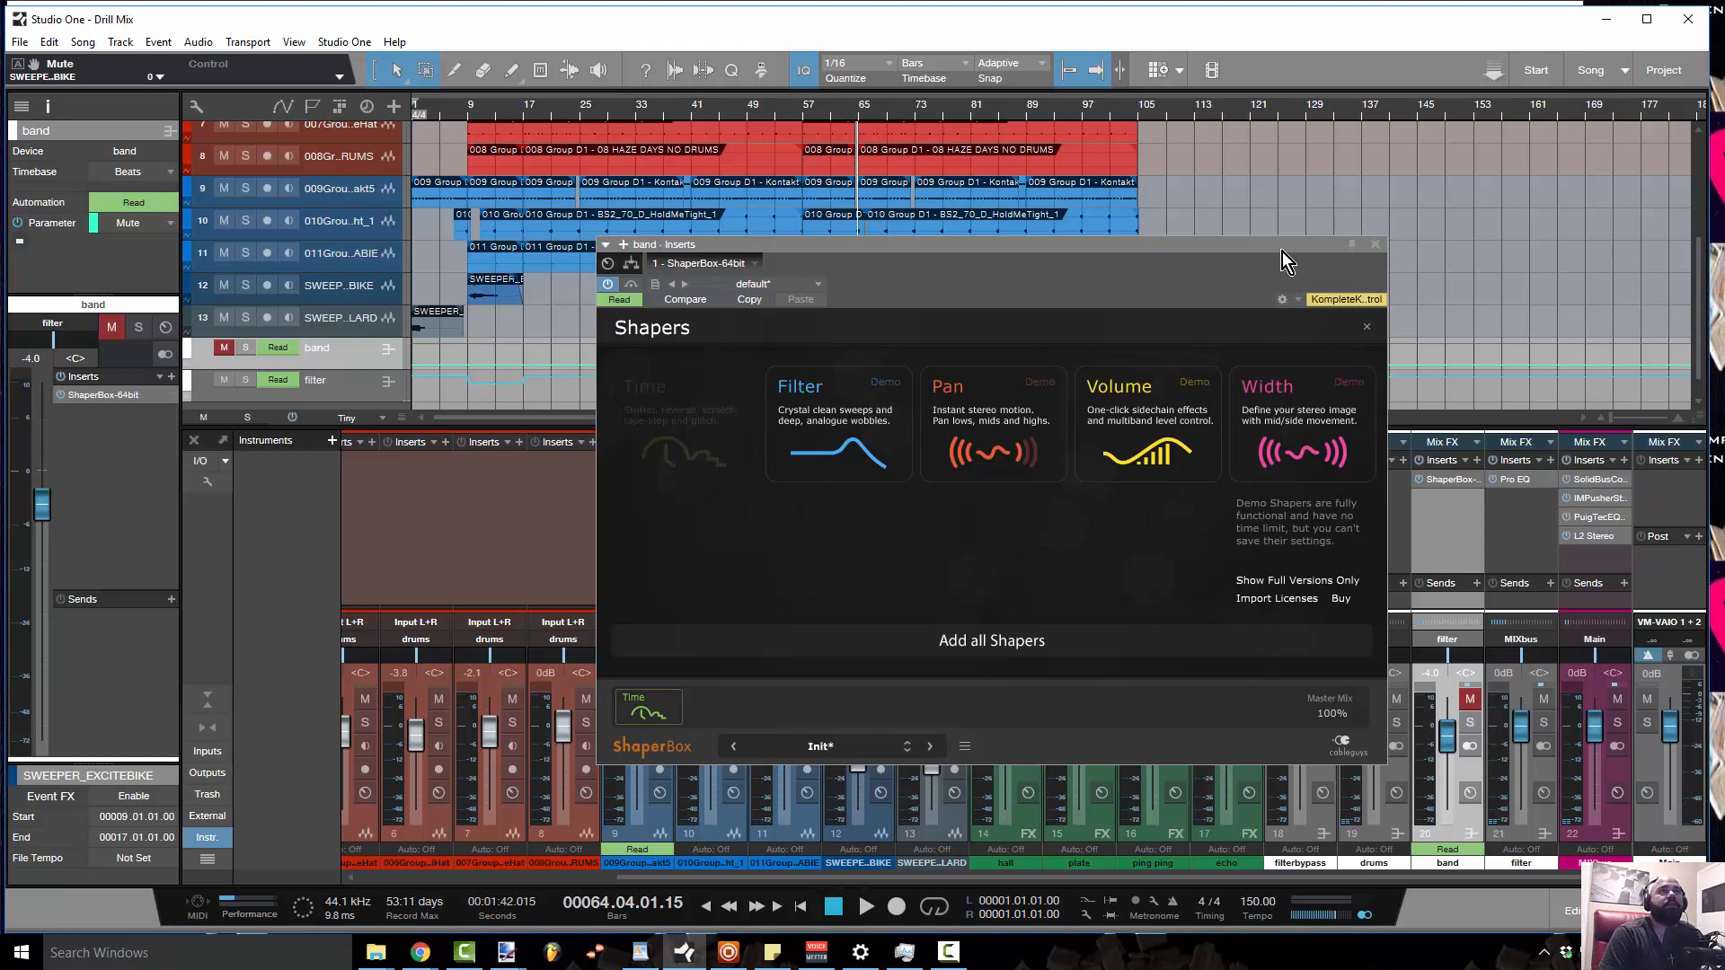
pyautogui.click(676, 386)
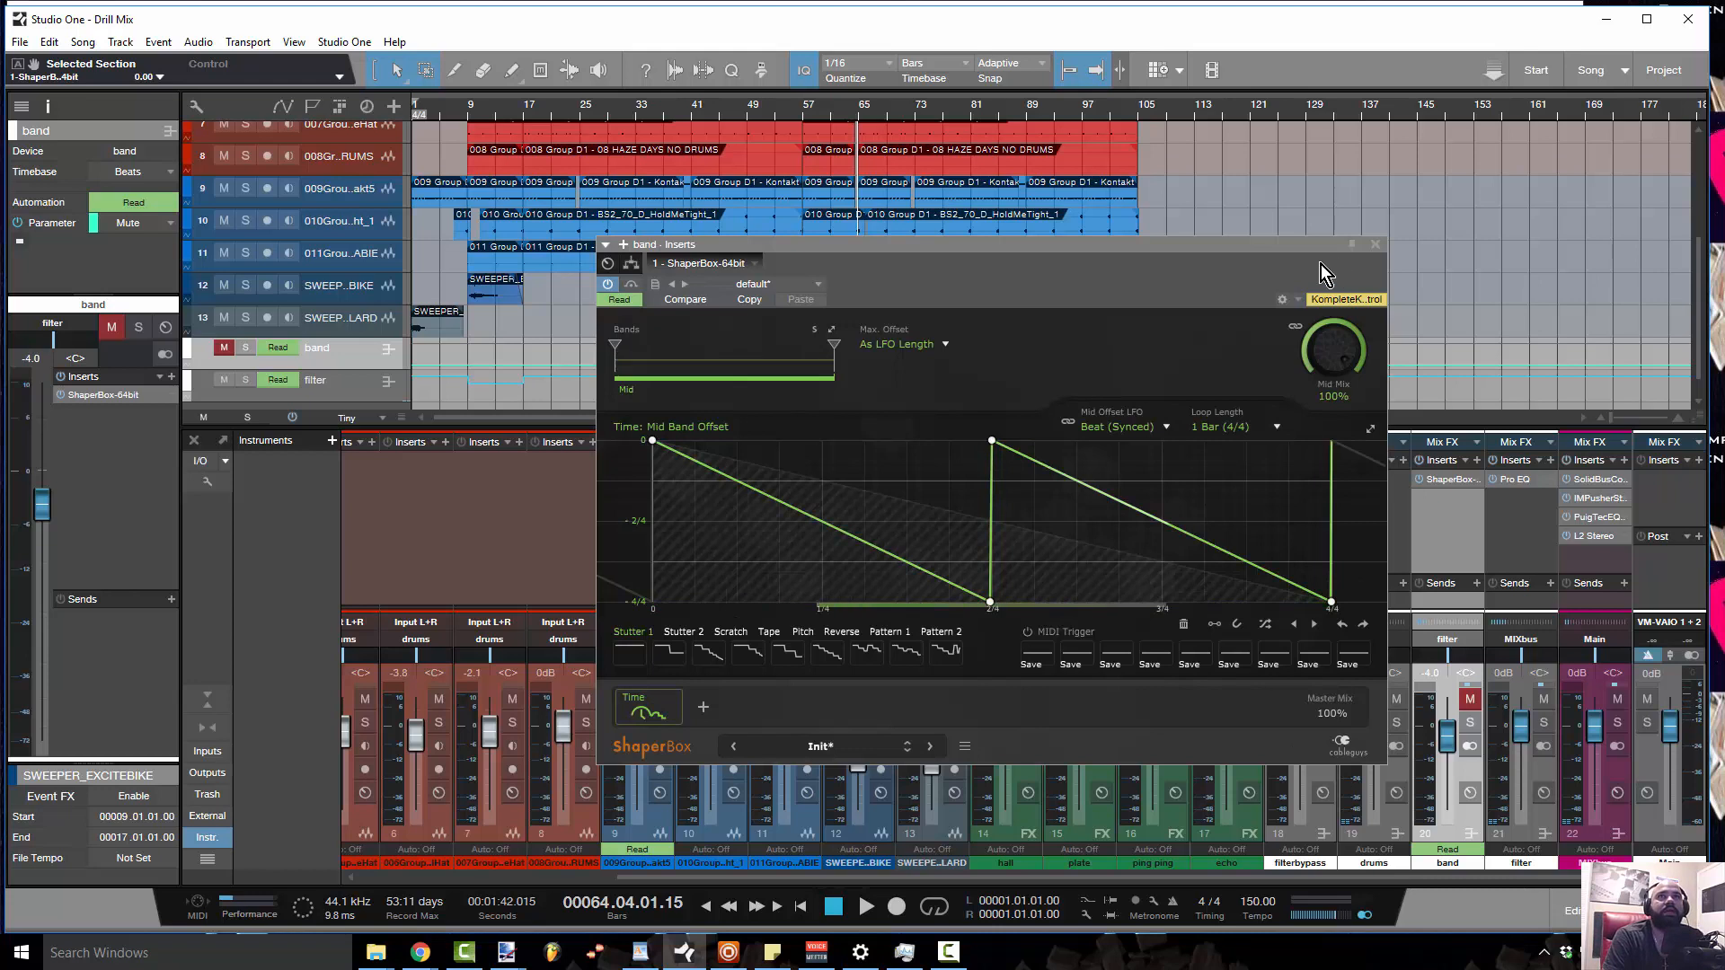
pyautogui.moveTo(1300, 247); pyautogui.dragTo(1227, 284)
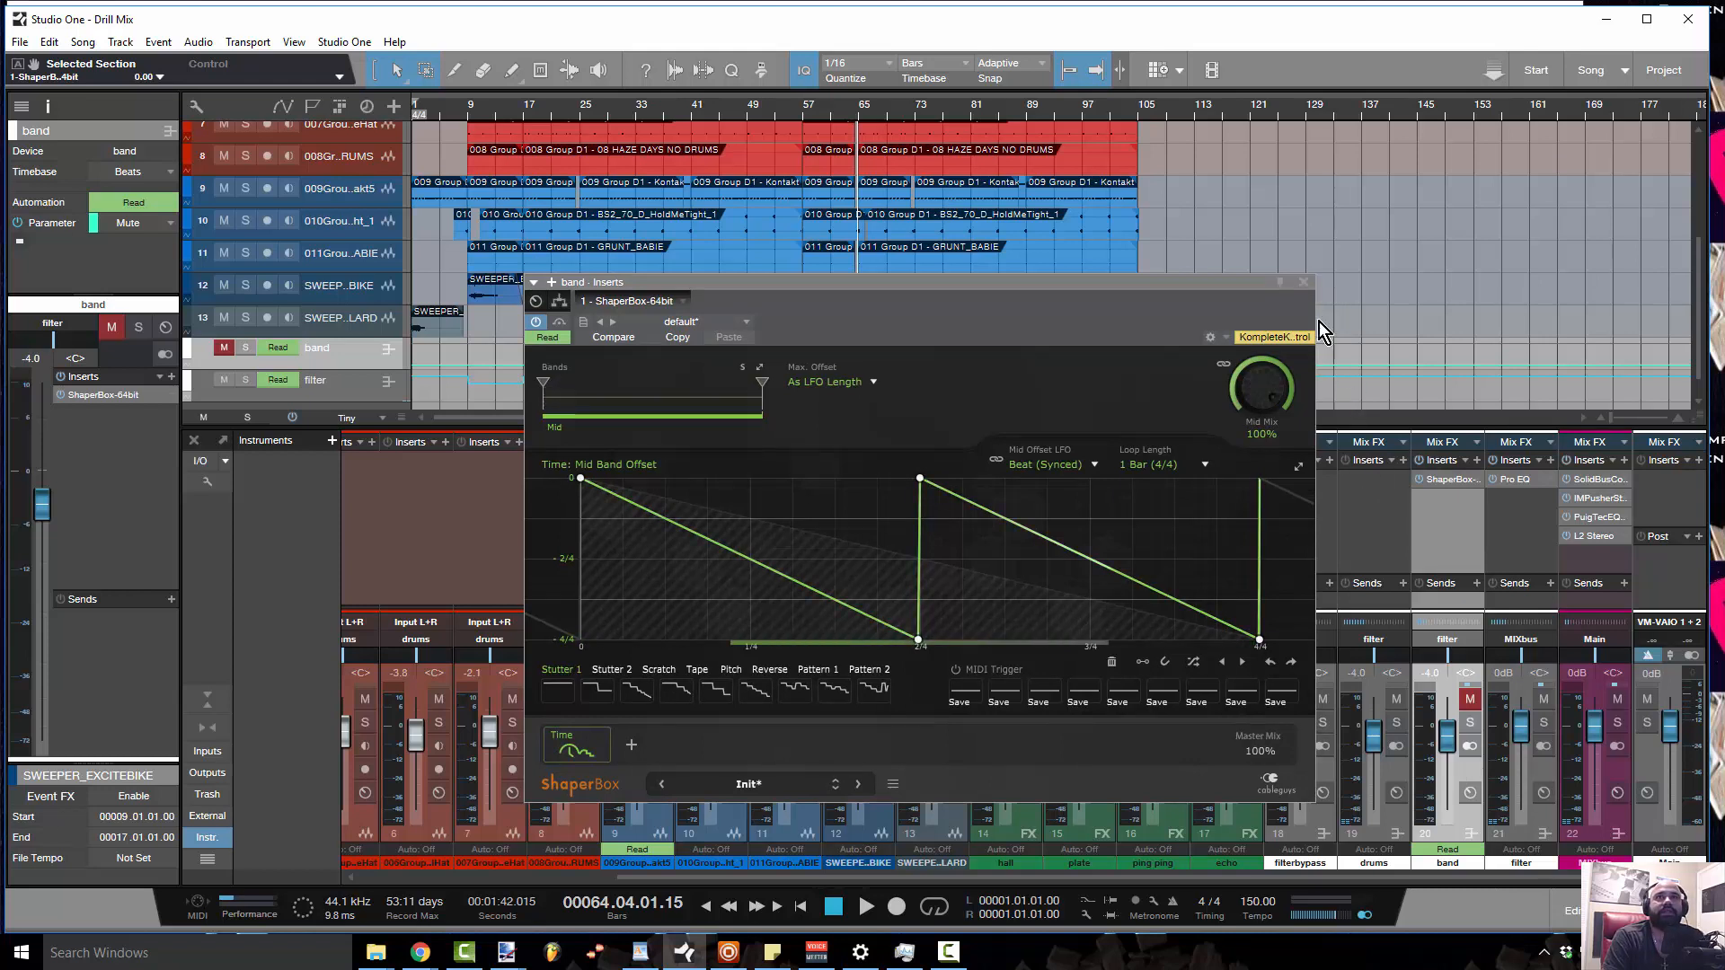
pyautogui.click(1303, 283)
# Route the eight red drum tracks to the band bus and play the song from bar 57 to audition them
pyautogui.click(807, 114)
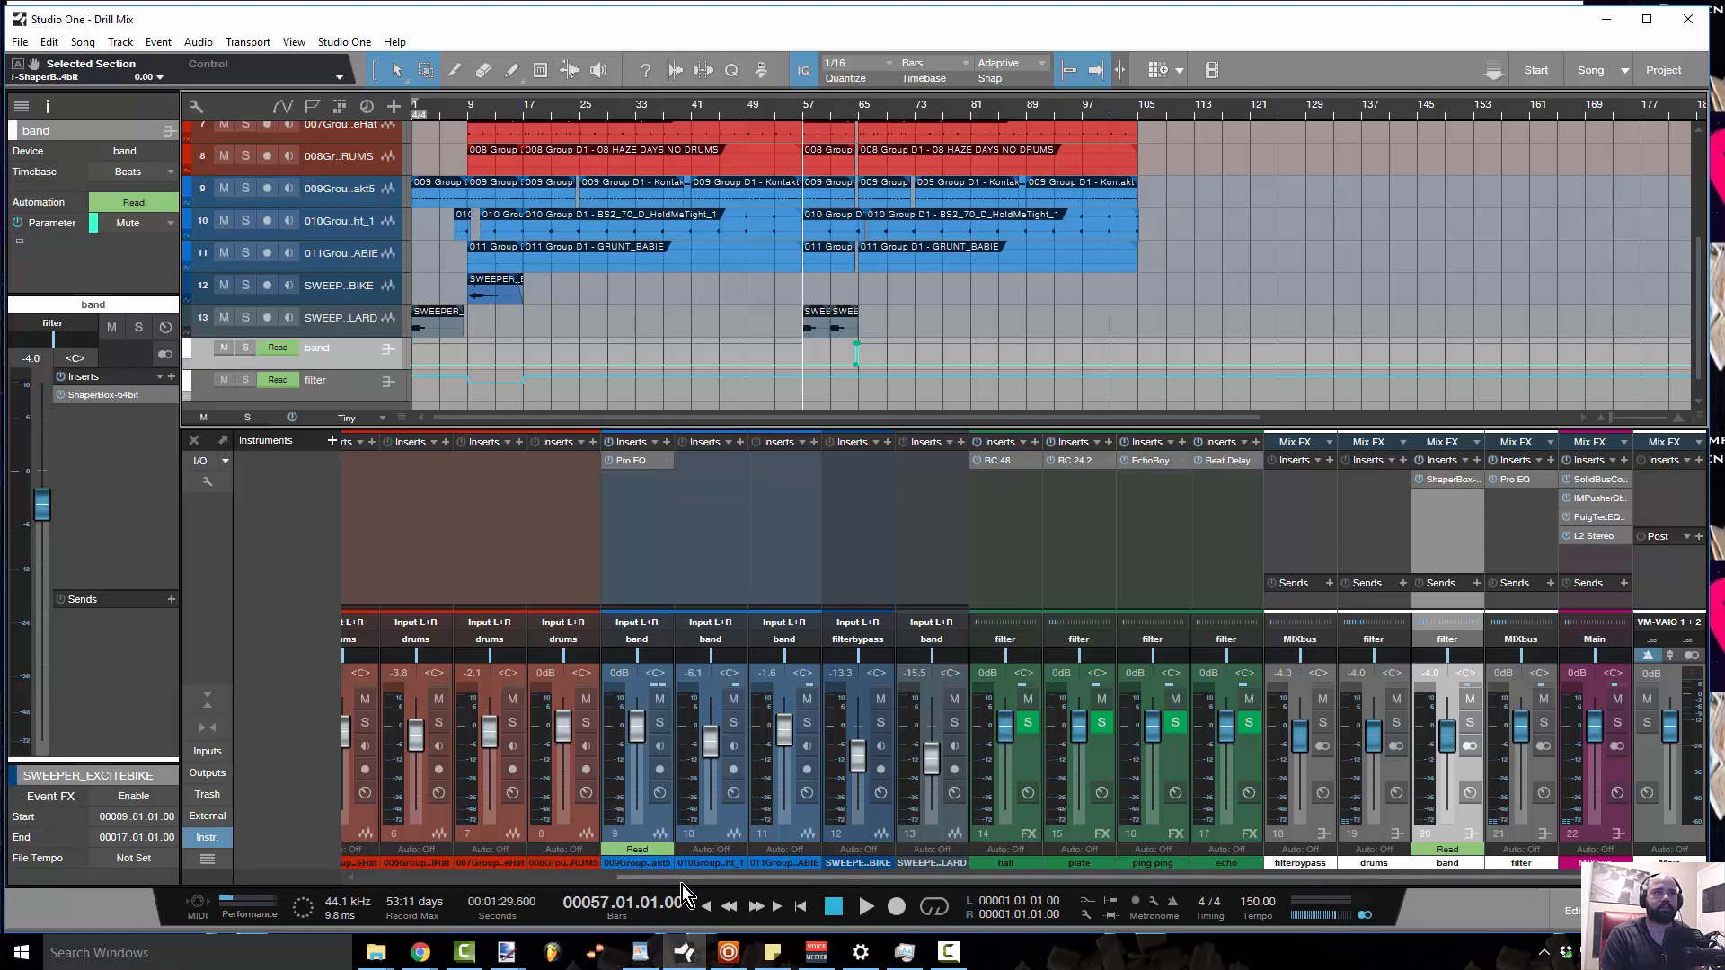
pyautogui.moveTo(683, 878); pyautogui.dragTo(363, 866)
pyautogui.click(391, 819)
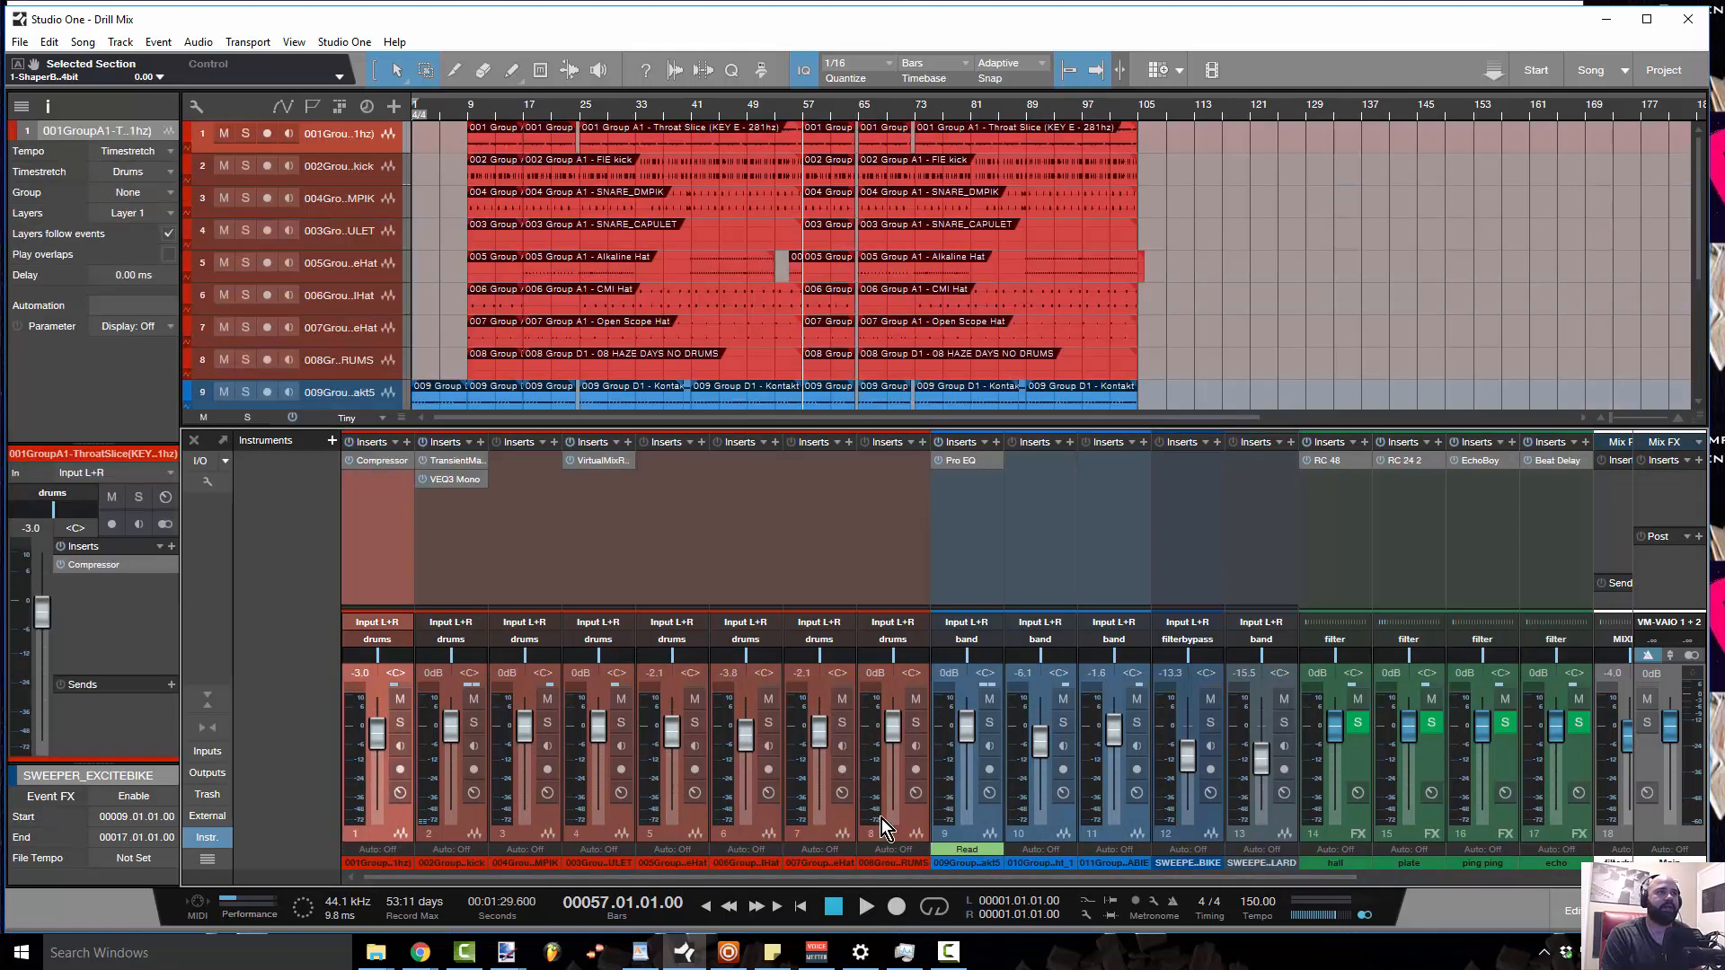
pyautogui.keyDown('shift'); pyautogui.click(902, 819); pyautogui.keyUp('shift')
pyautogui.click(917, 643)
pyautogui.click(904, 709)
pyautogui.press('space')
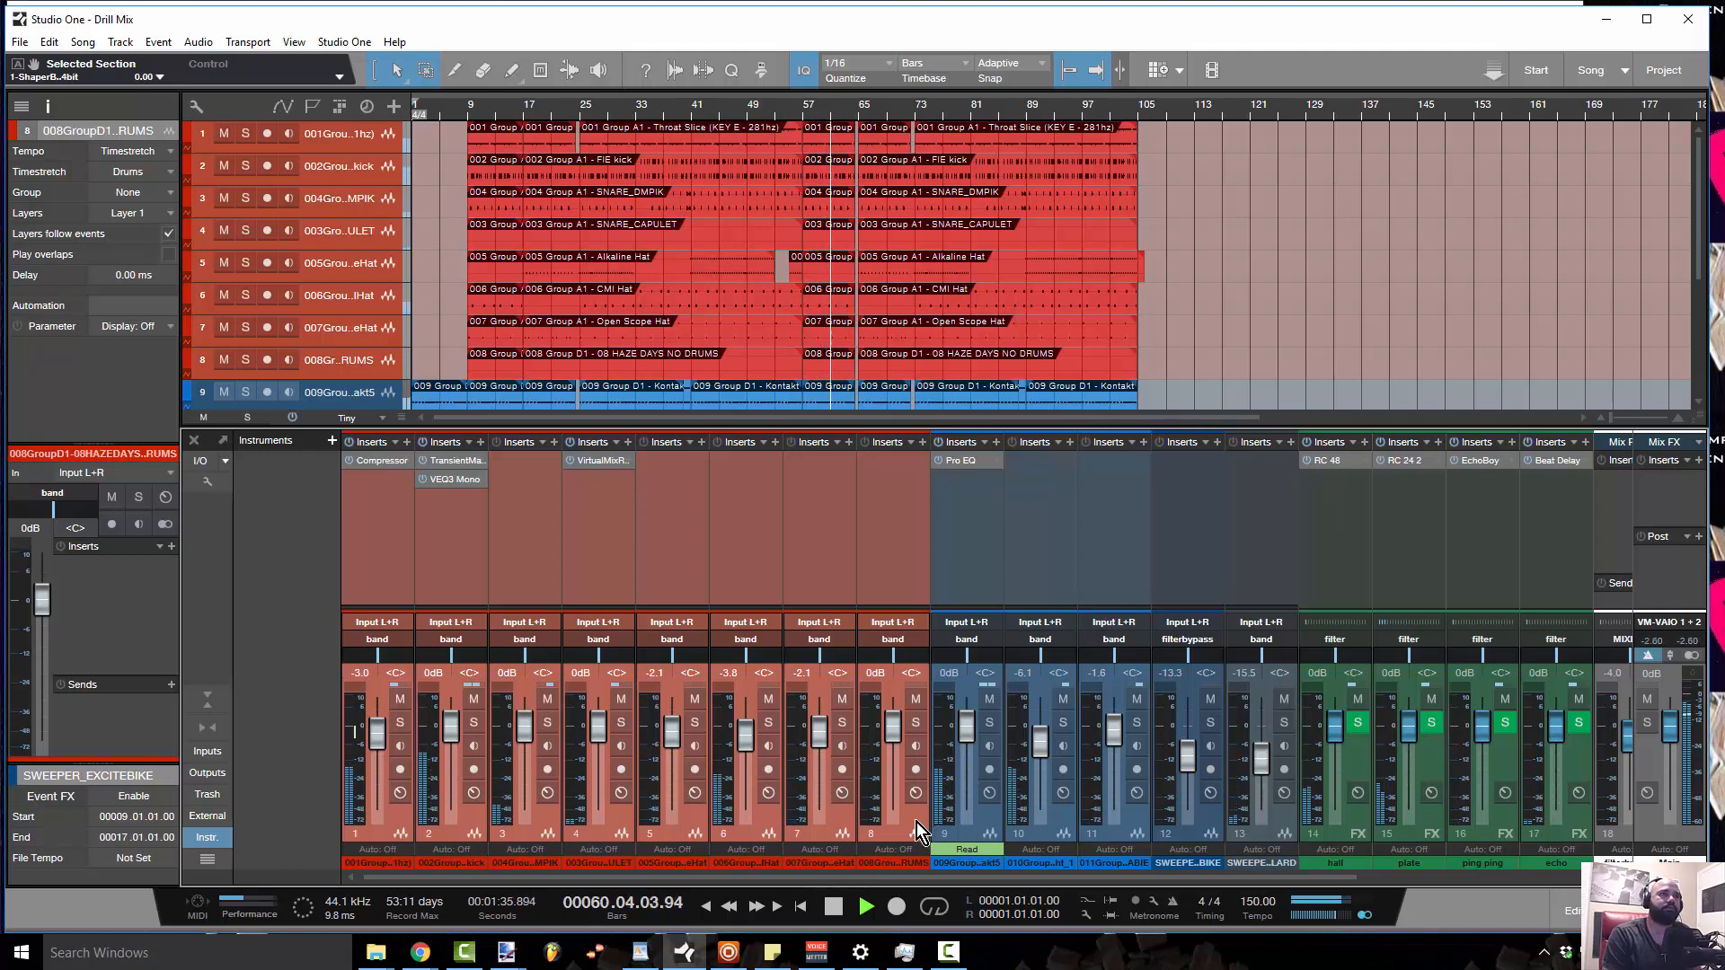
pyautogui.press('space')
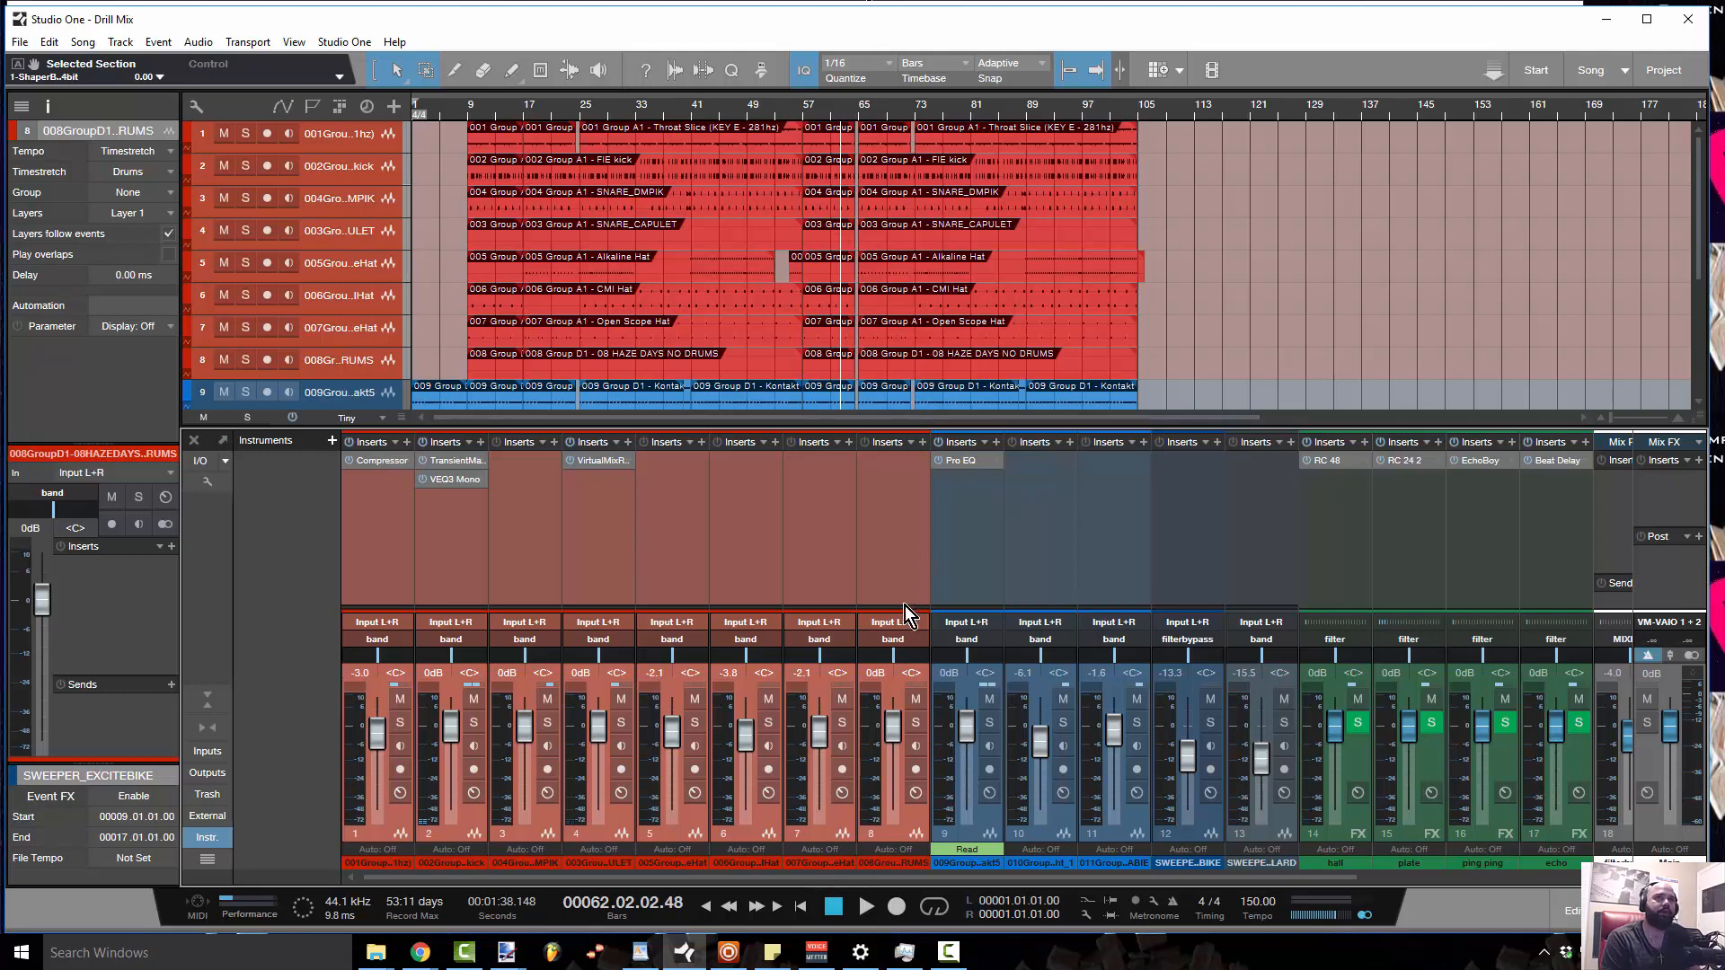
# Route the eight selected drum tracks to the drums bus and play from bar 57 to compare the transition
pyautogui.click(910, 637)
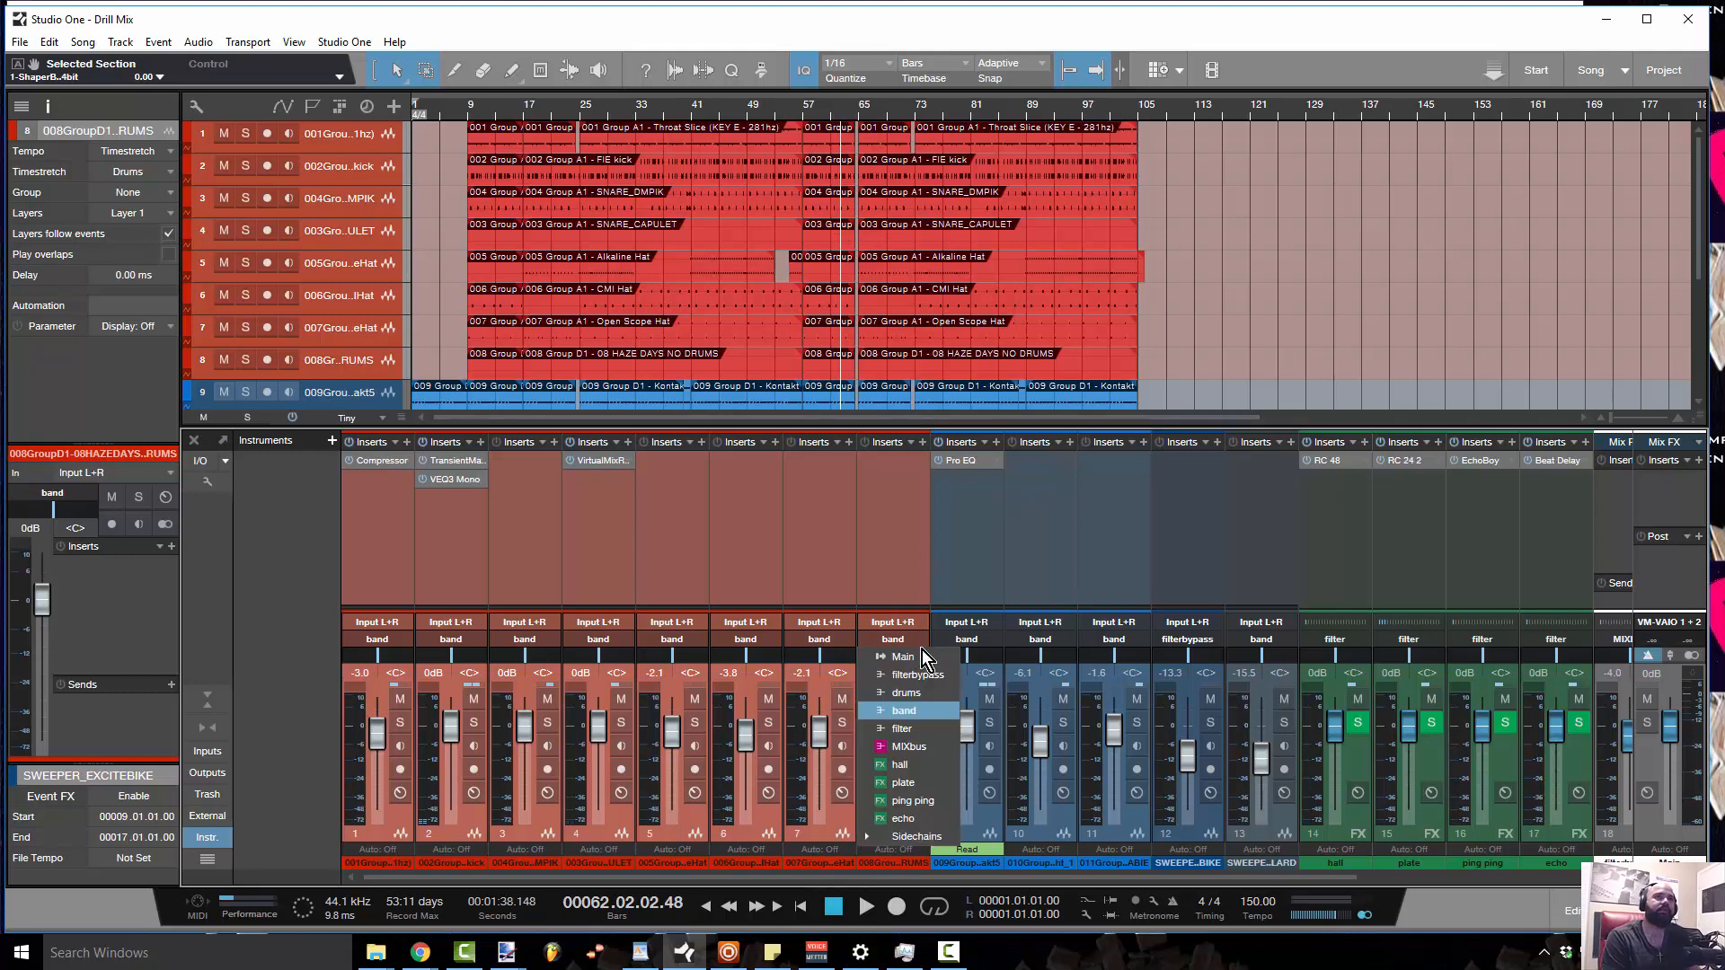
pyautogui.click(945, 697)
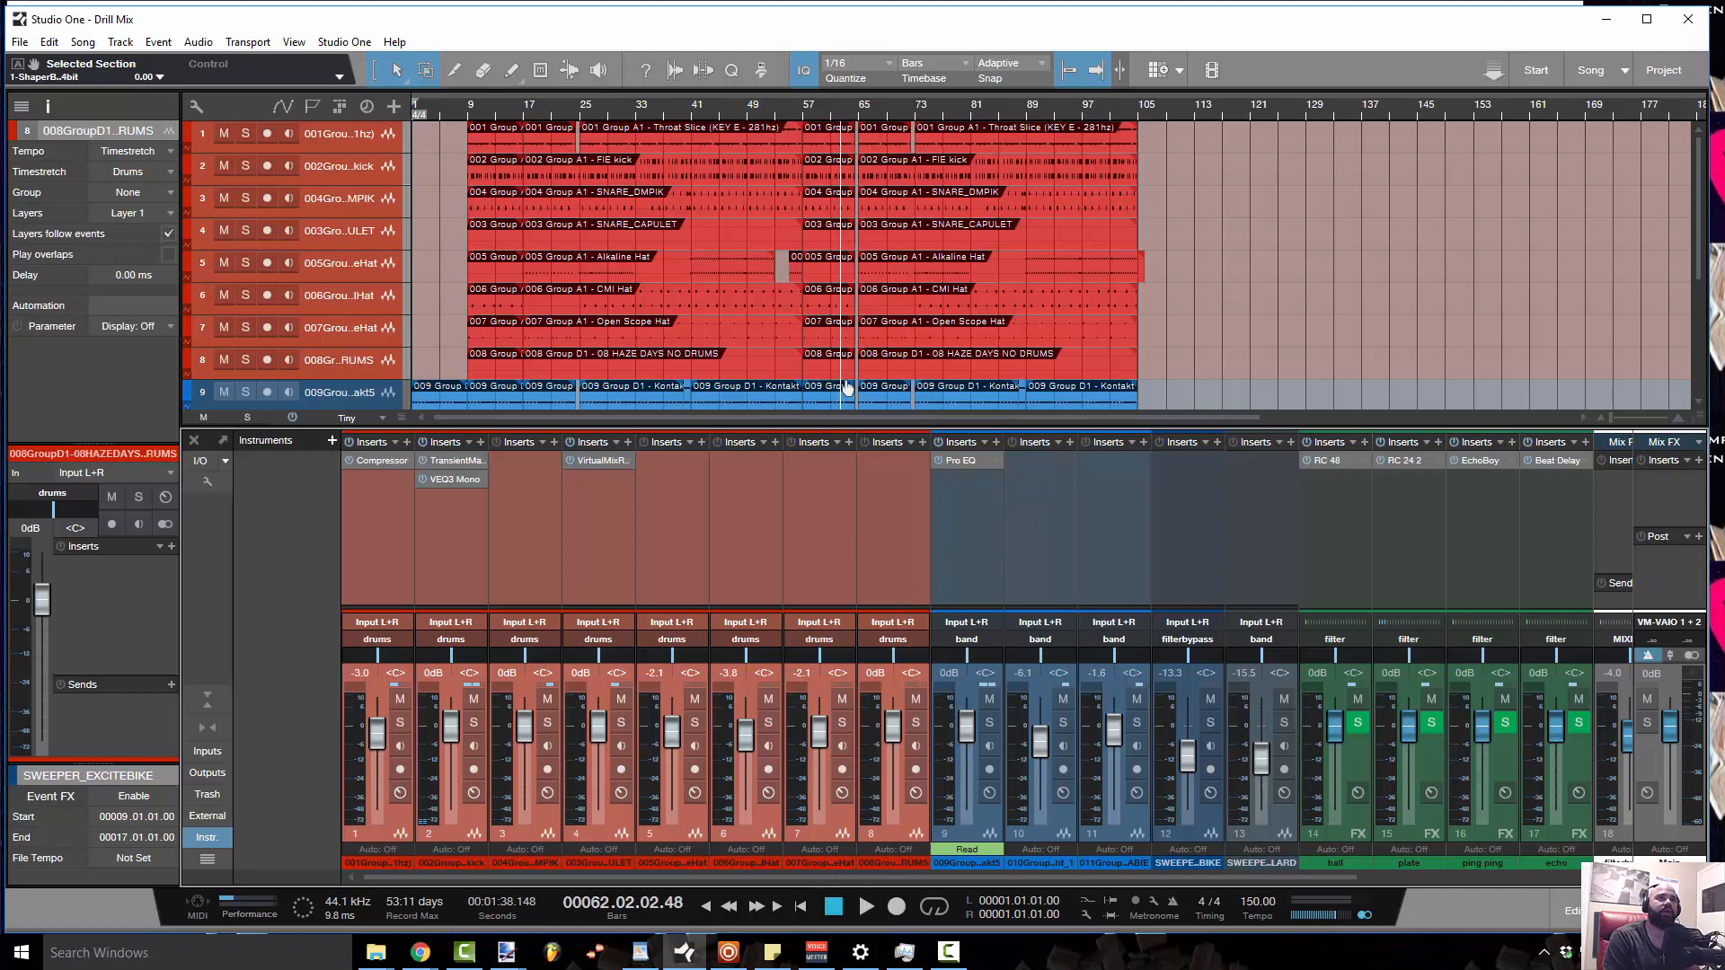
pyautogui.click(801, 112)
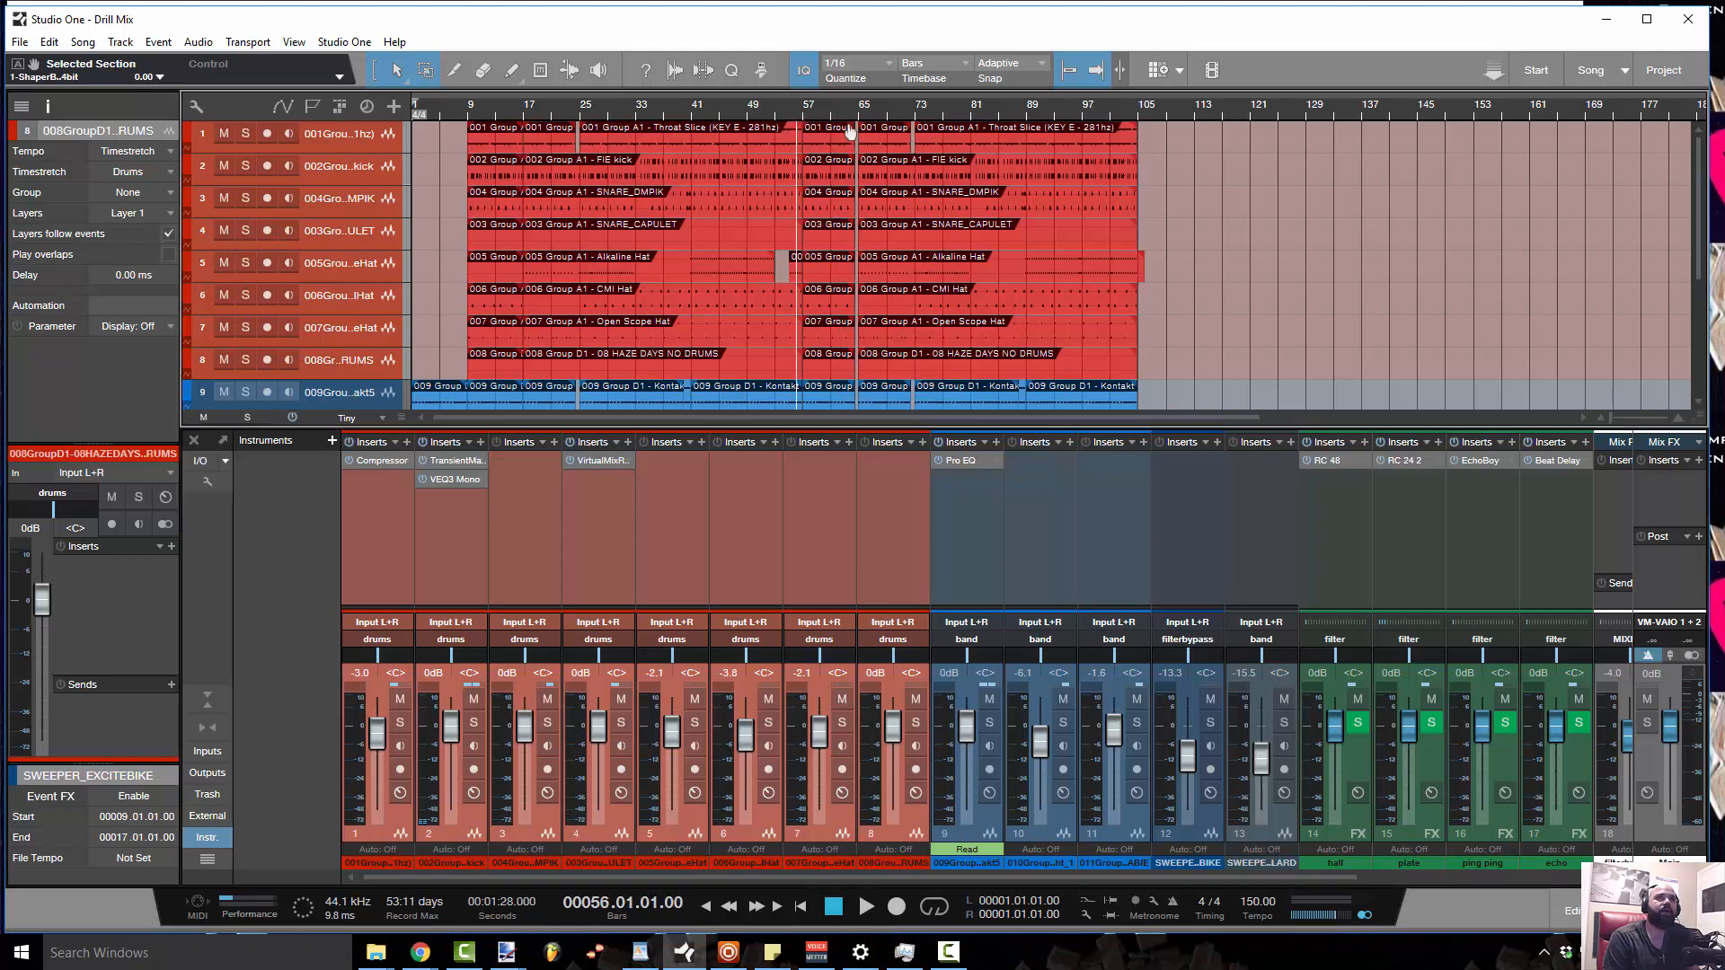
pyautogui.click(815, 115)
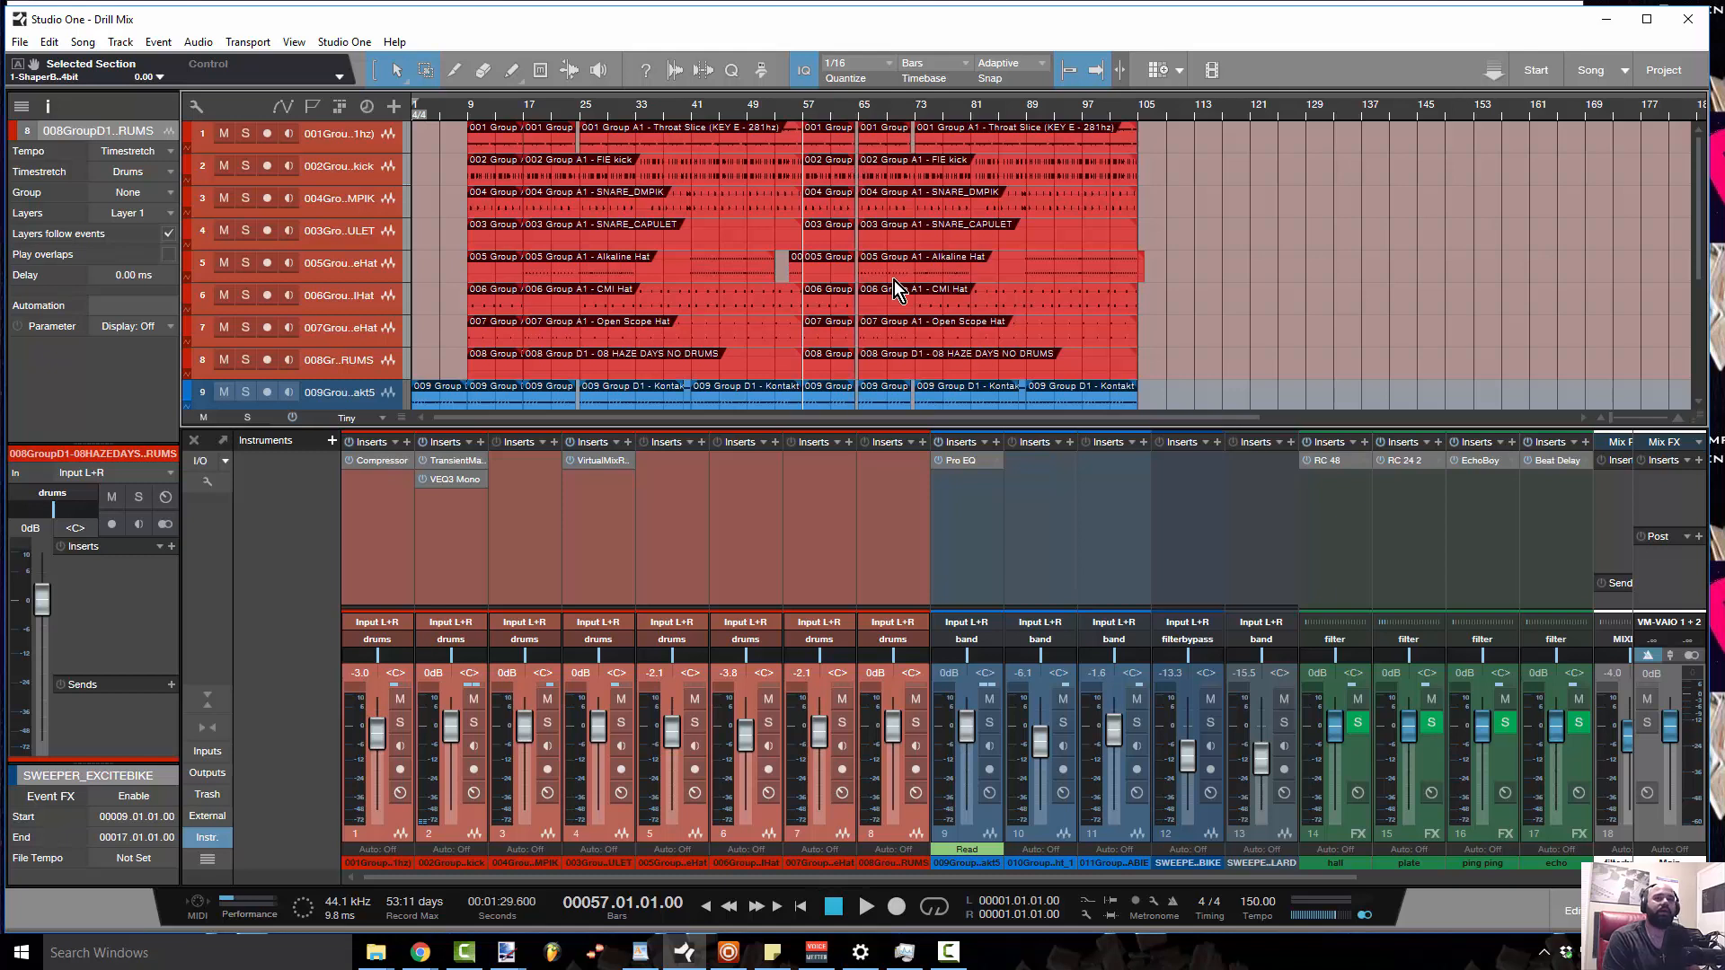
pyautogui.press('space')
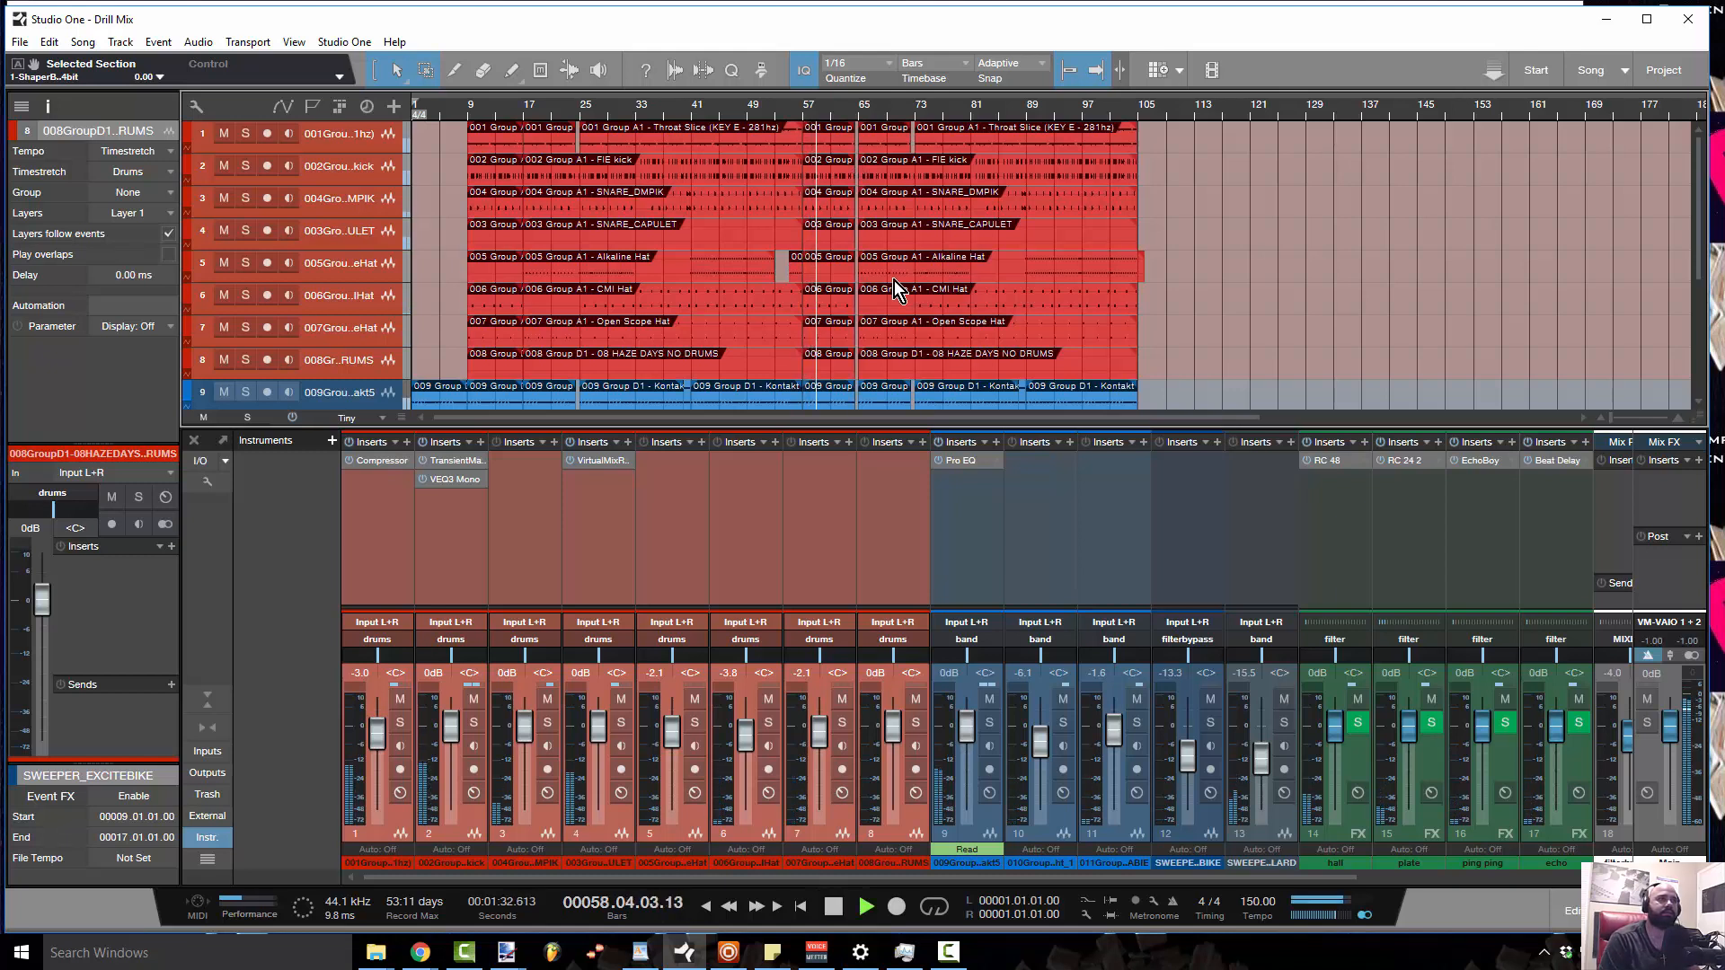
pyautogui.press('space')
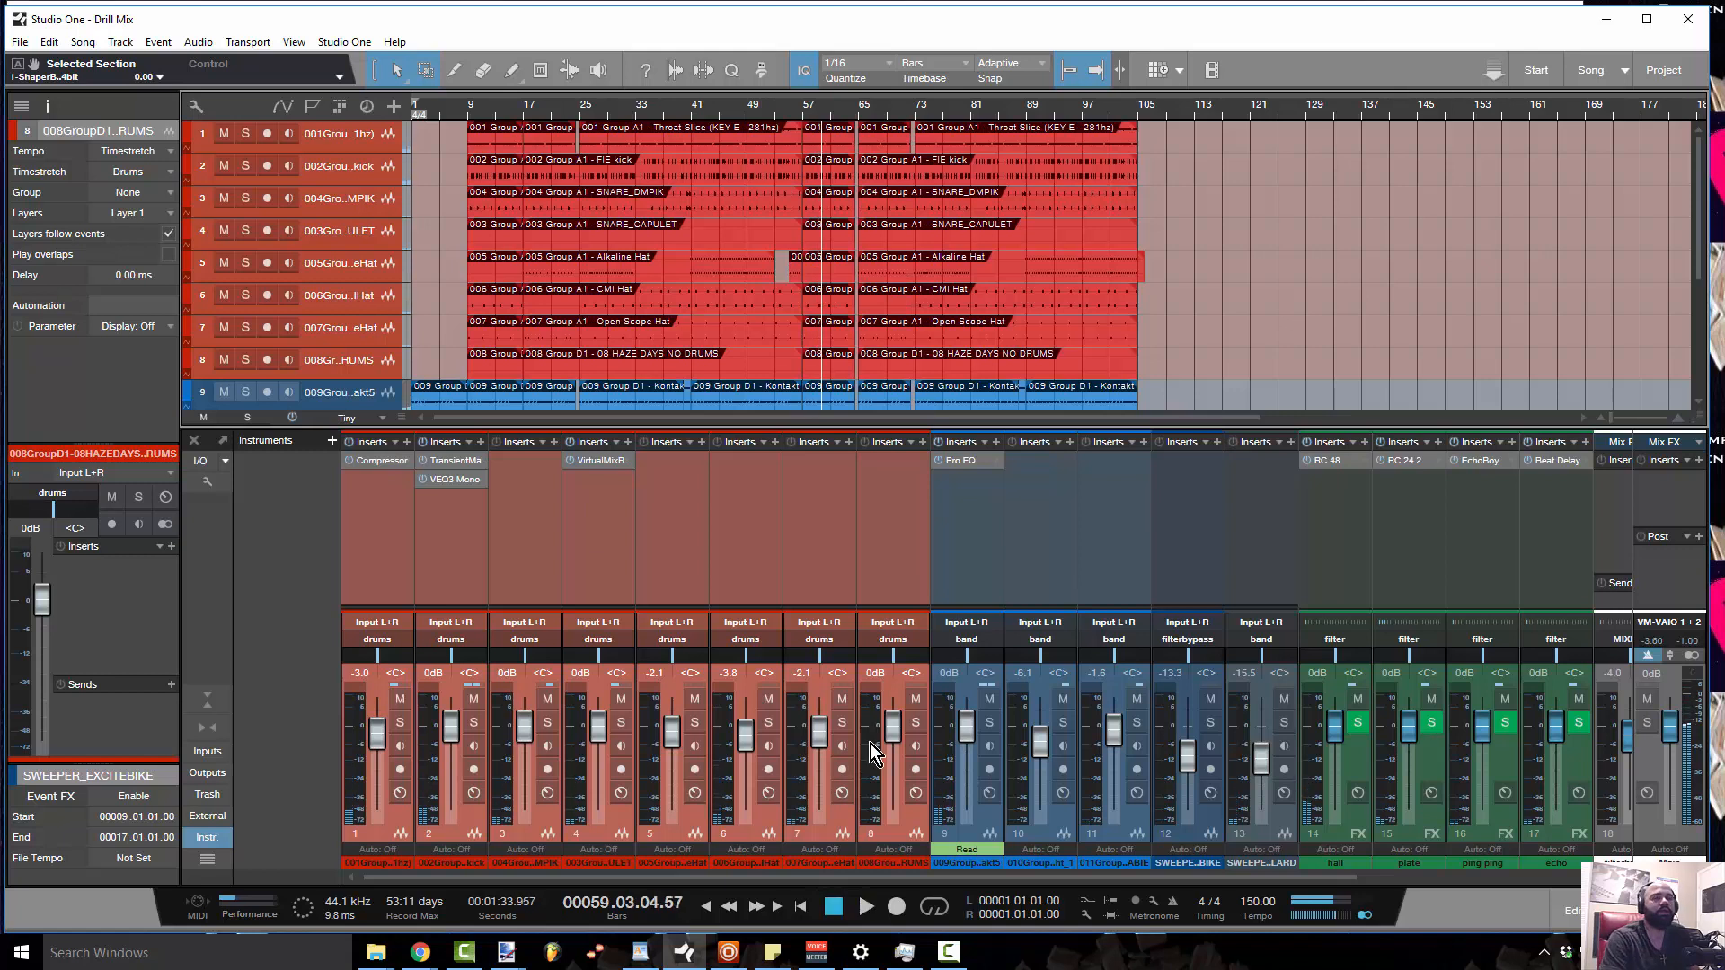
# Switch to the audio routing diagram in paint.net, examine how the buses feed the Filter and Mix Bus, and minimize it
pyautogui.moveTo(863, 878); pyautogui.dragTo(1105, 881)
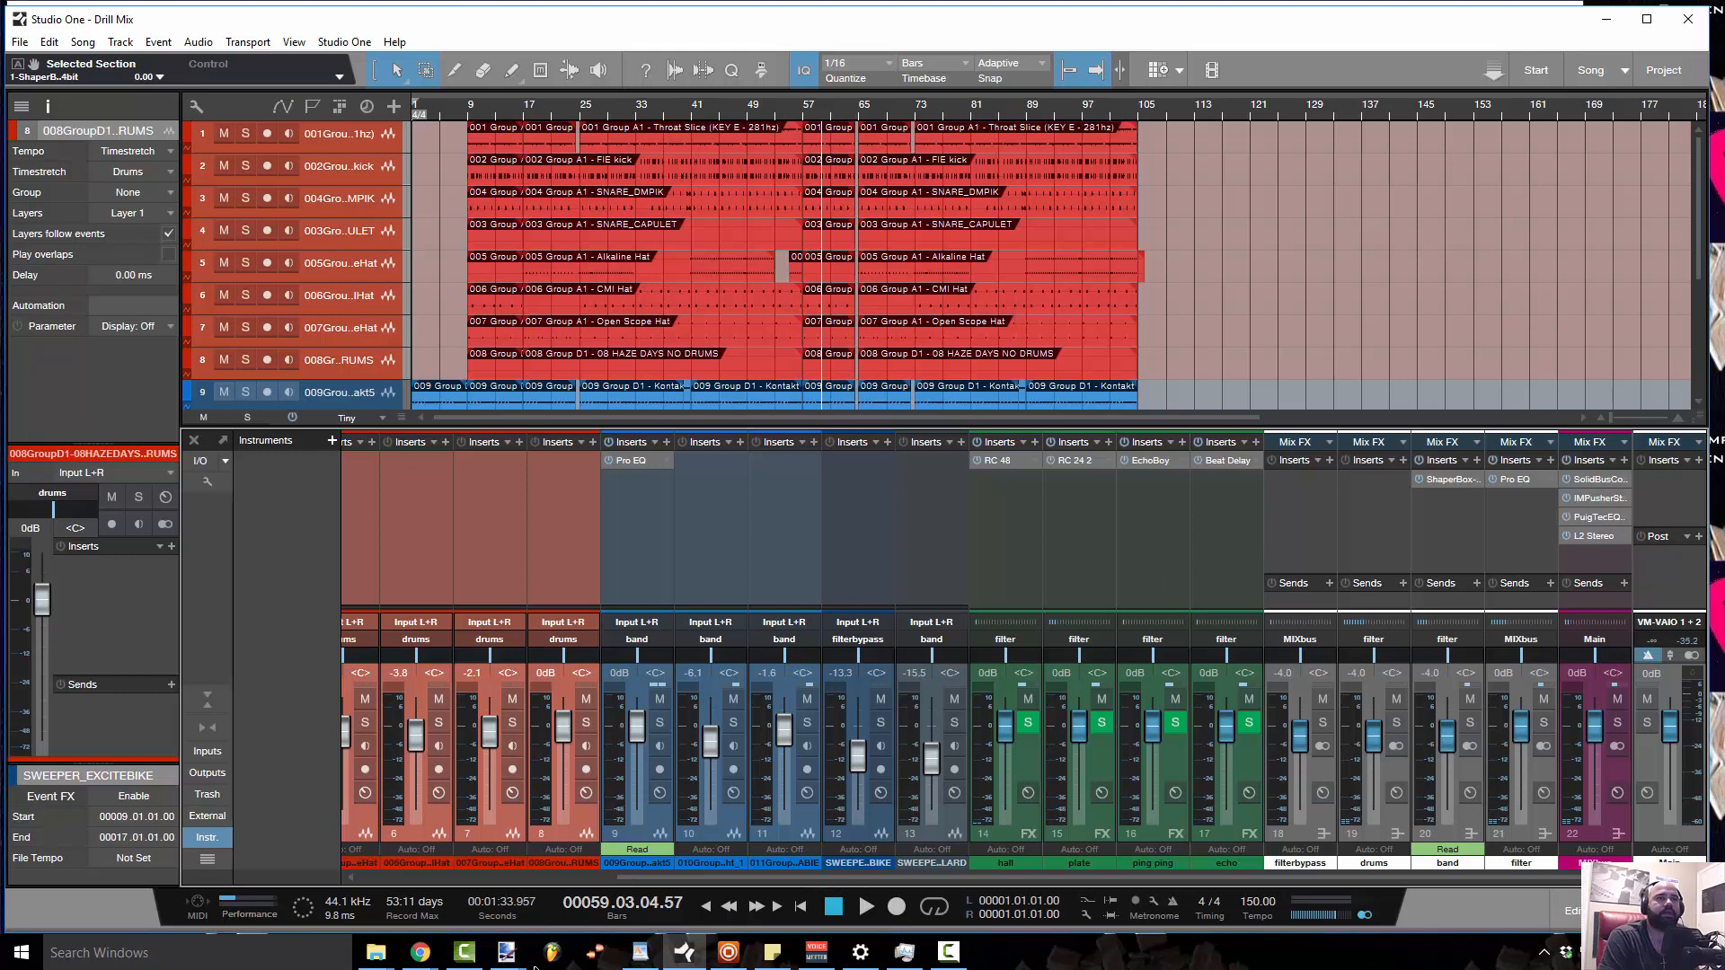
pyautogui.click(503, 959)
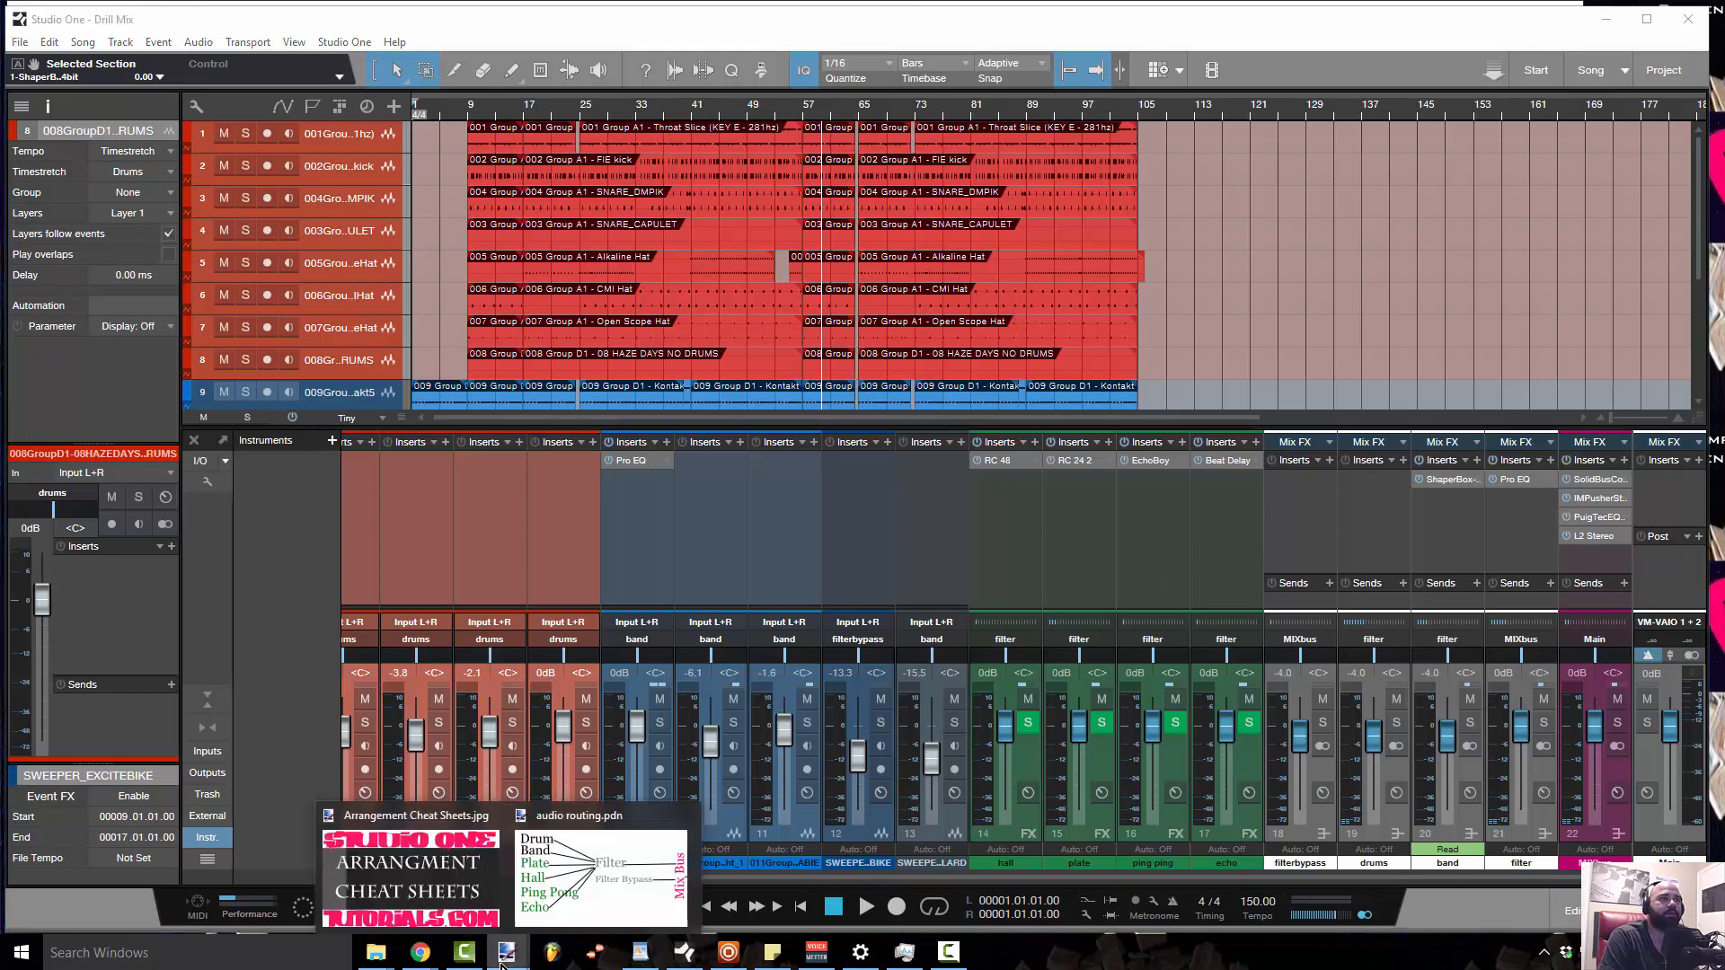
pyautogui.click(634, 916)
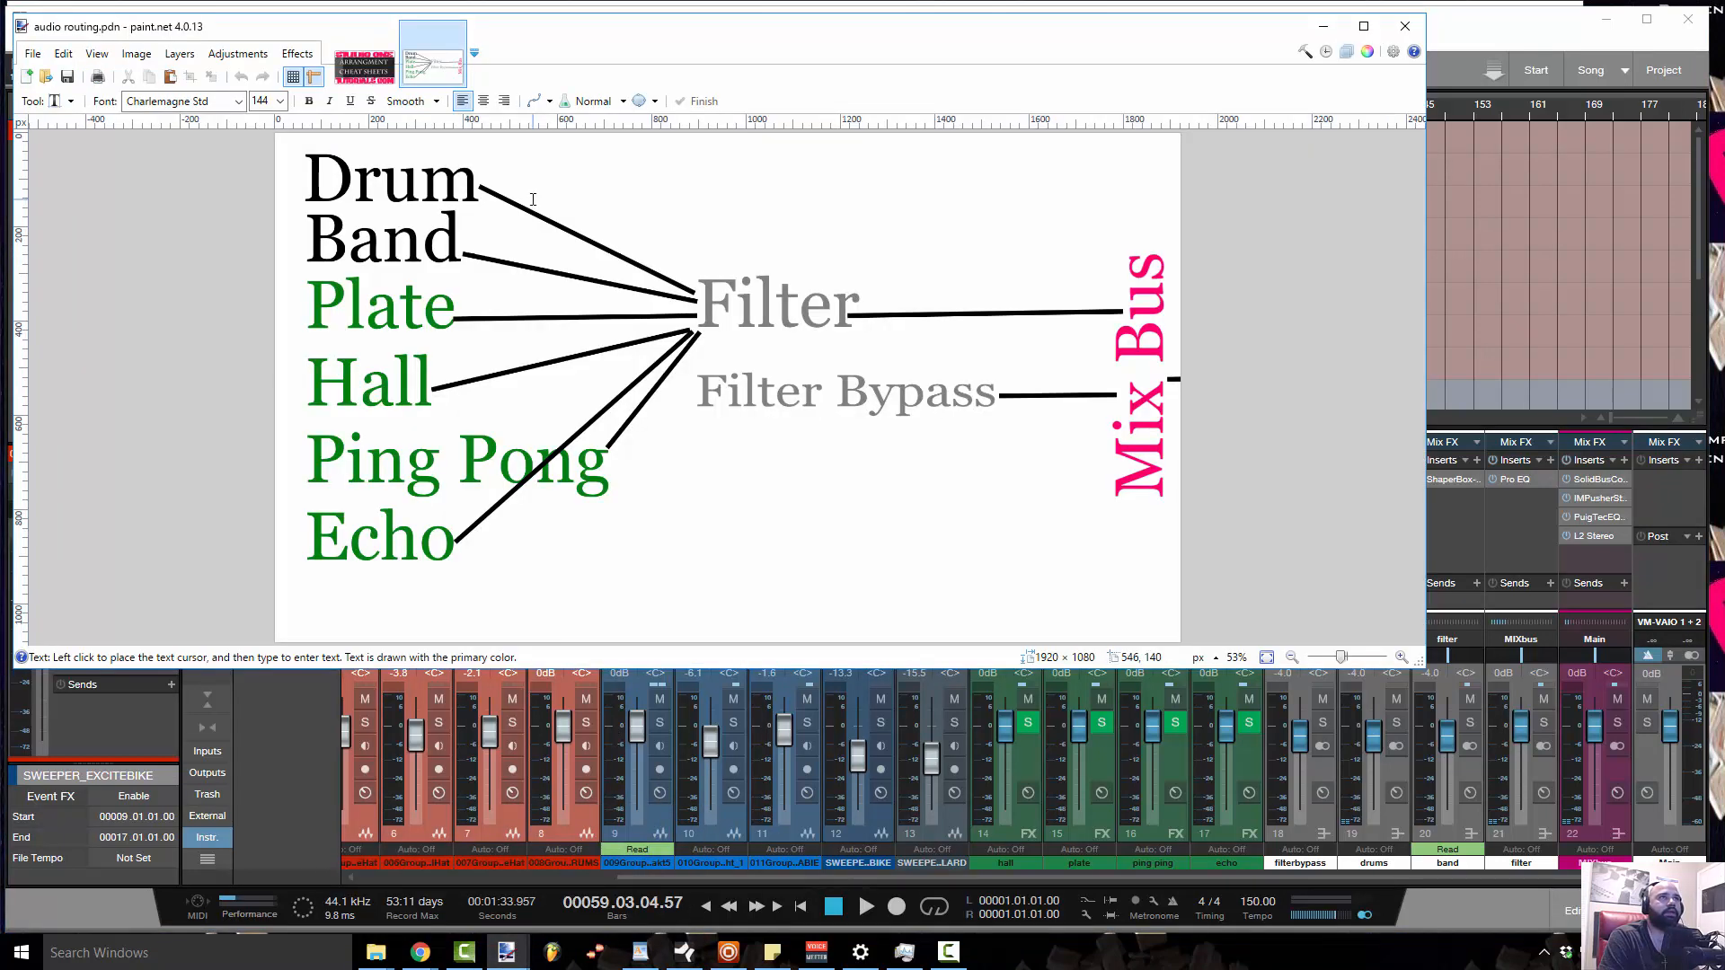
pyautogui.click(314, 231)
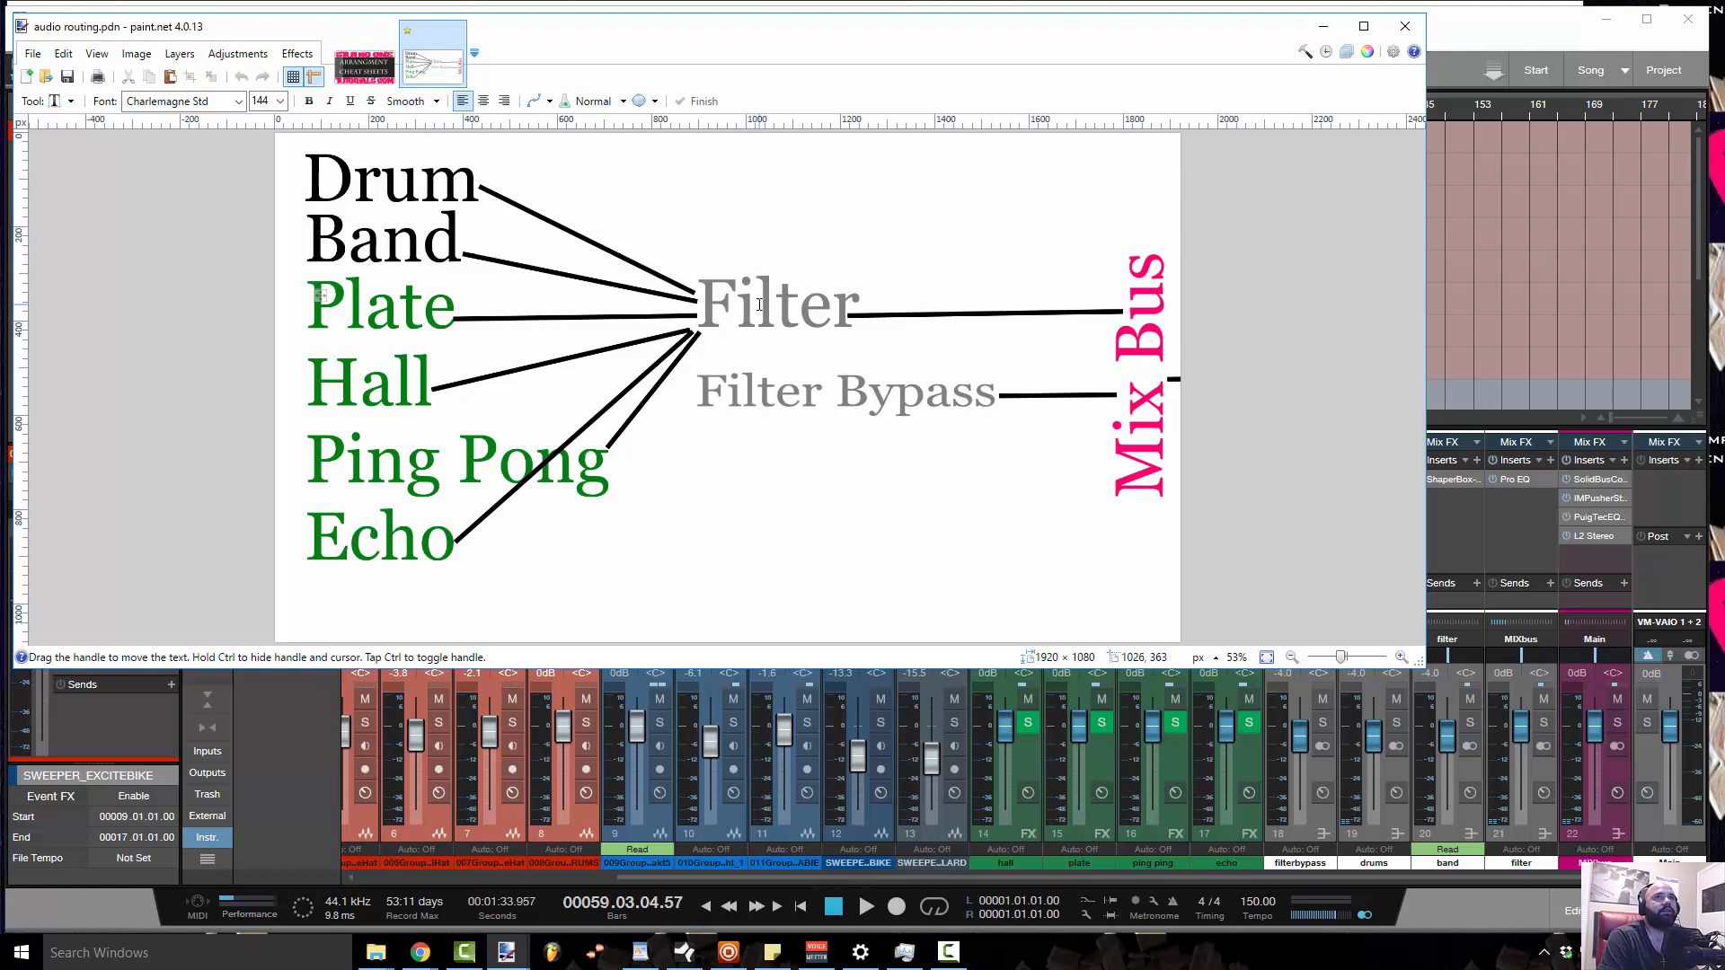
pyautogui.click(1323, 25)
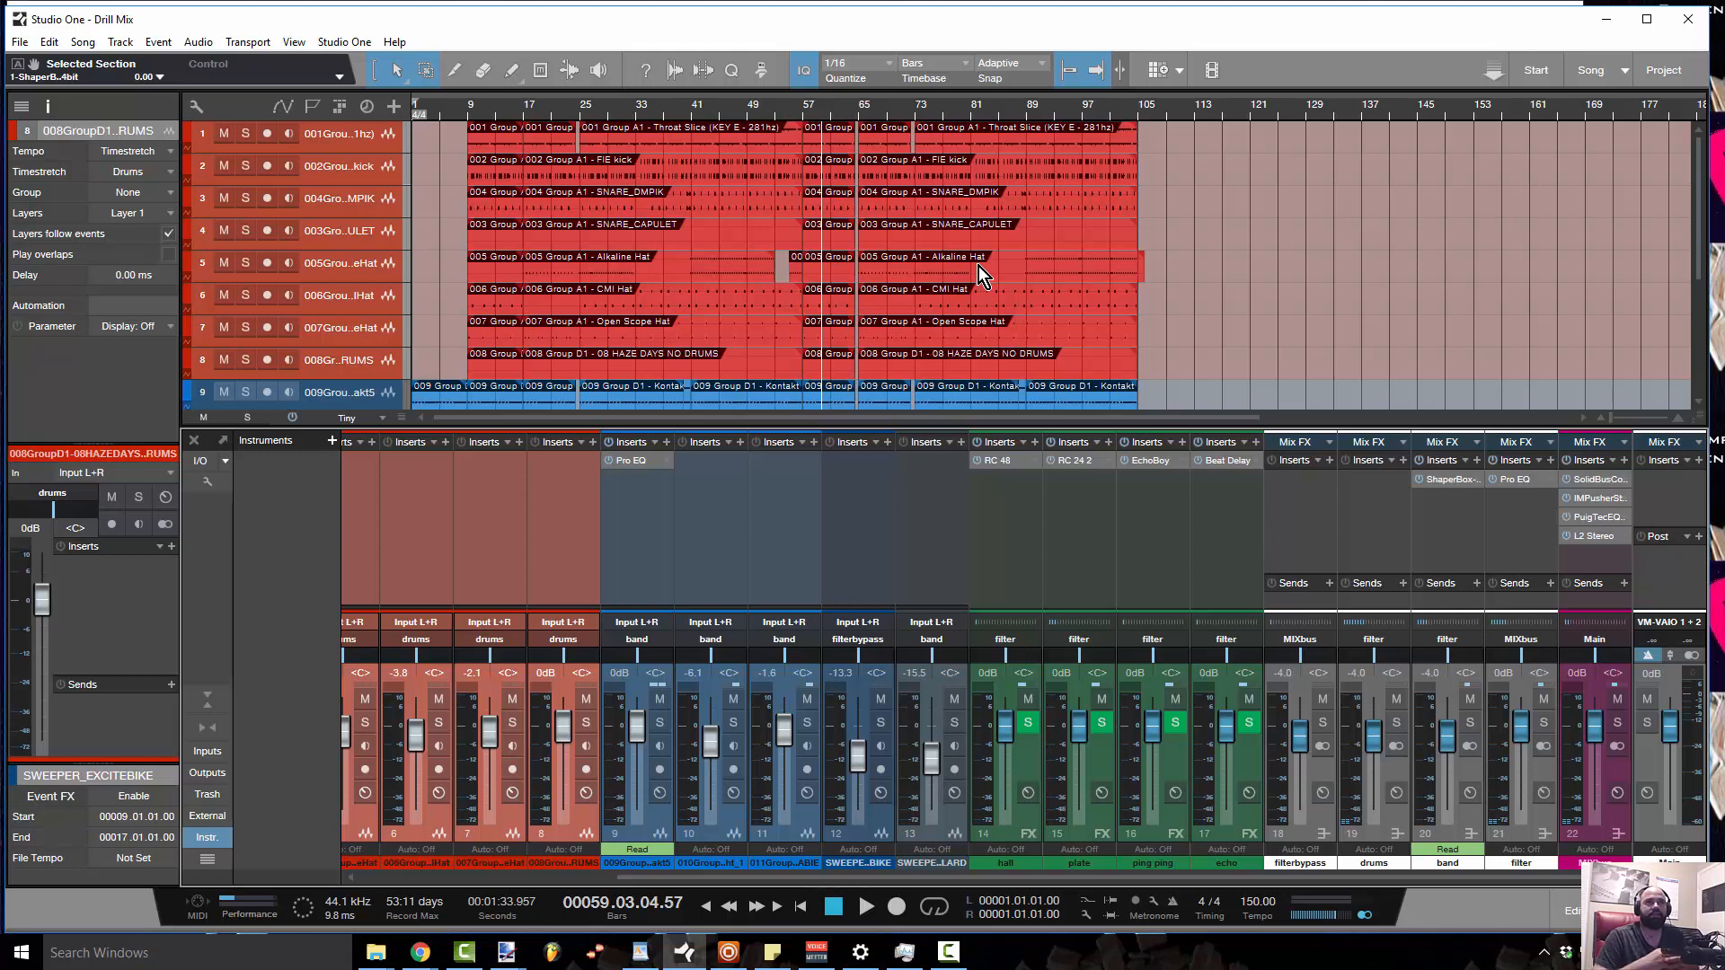
# Look over the arrangement's drum, melodic and sweeper tracks, and make the mixer slightly taller
pyautogui.scroll(-3, 877, 308)
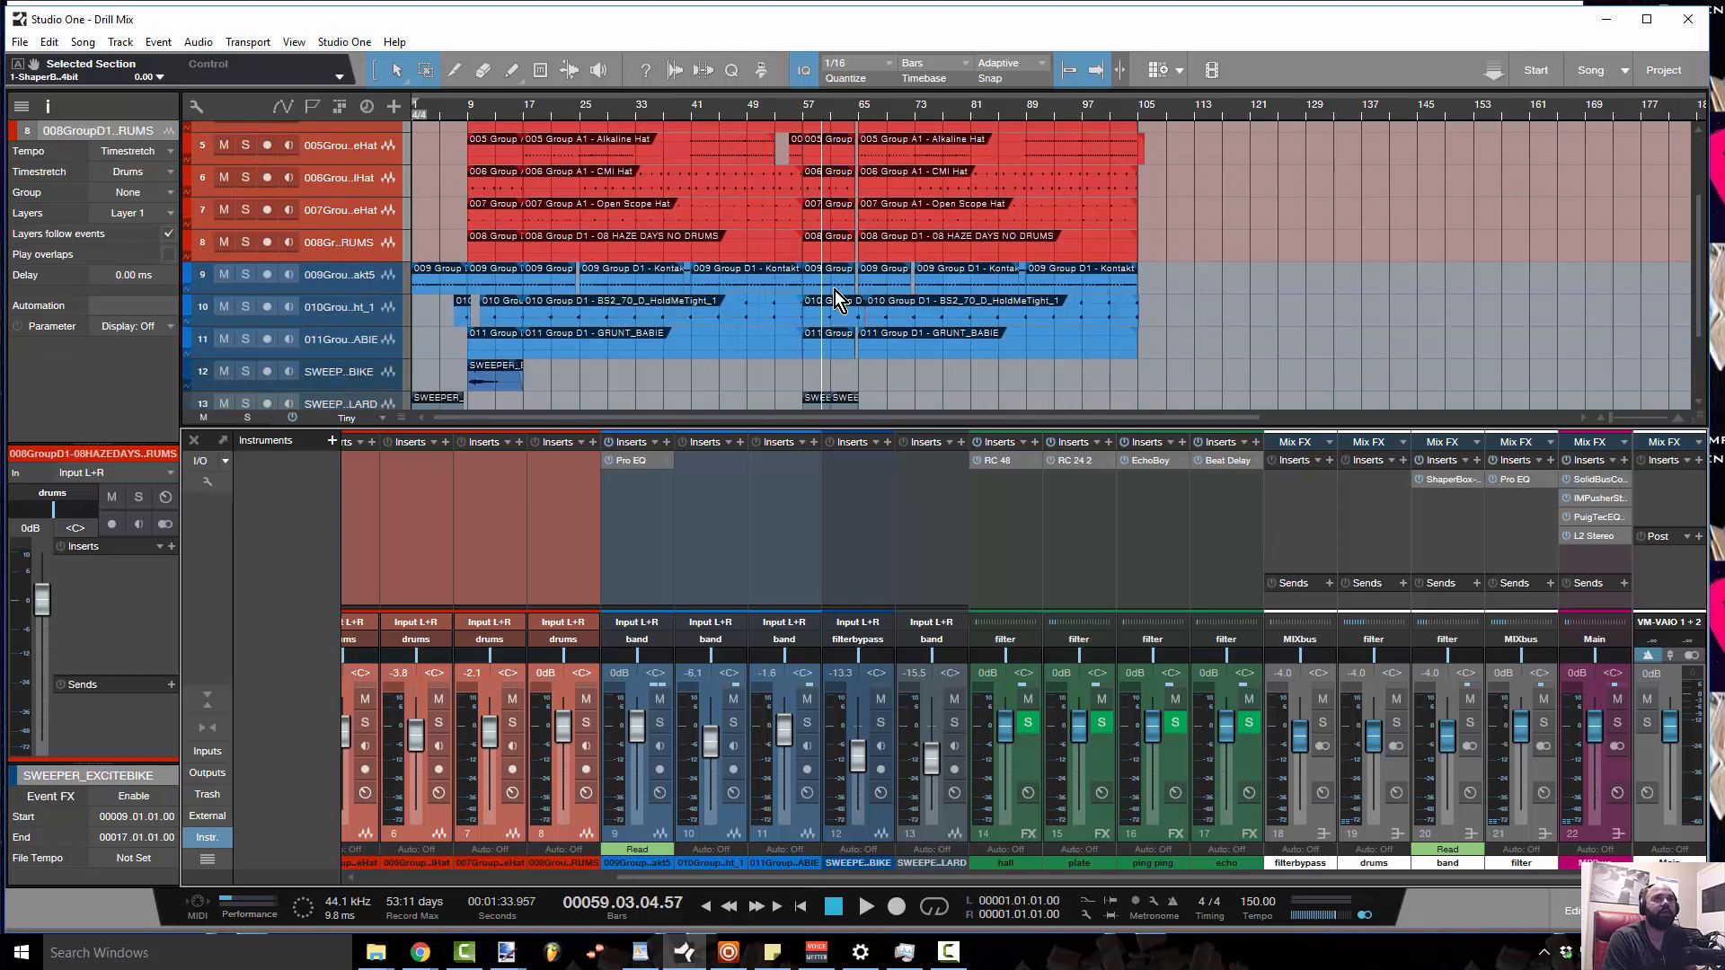
pyautogui.scroll(-2, 835, 297)
pyautogui.scroll(1, 903, 334)
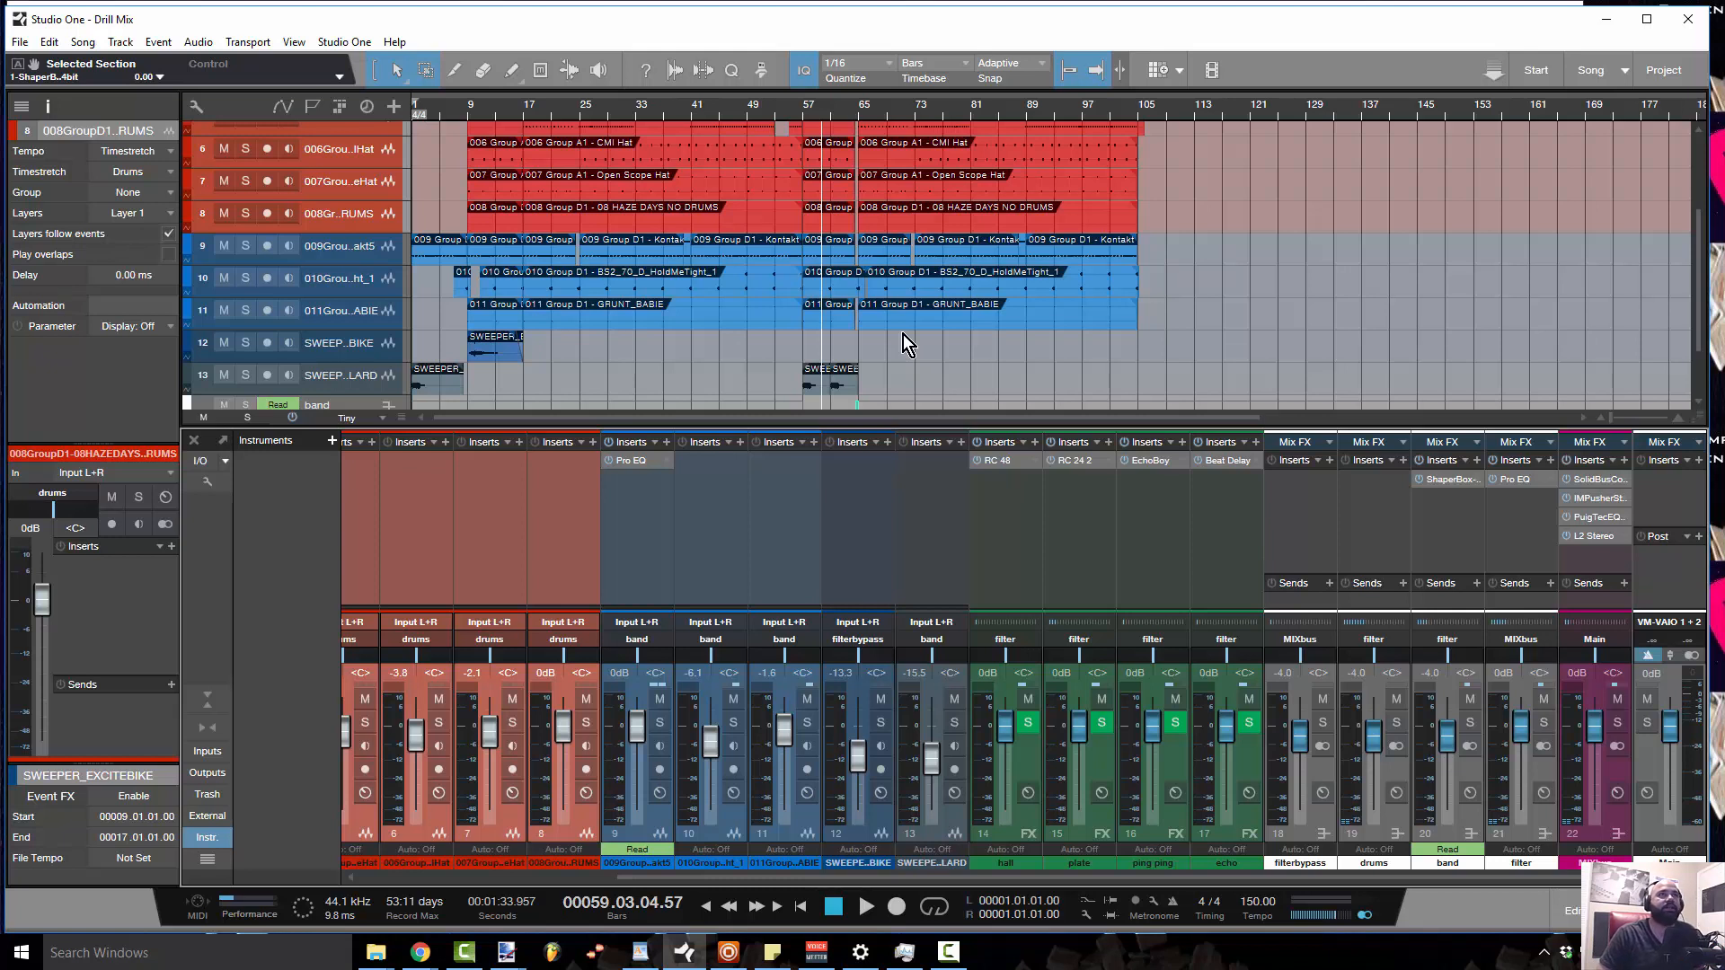
pyautogui.scroll(5, 897, 368)
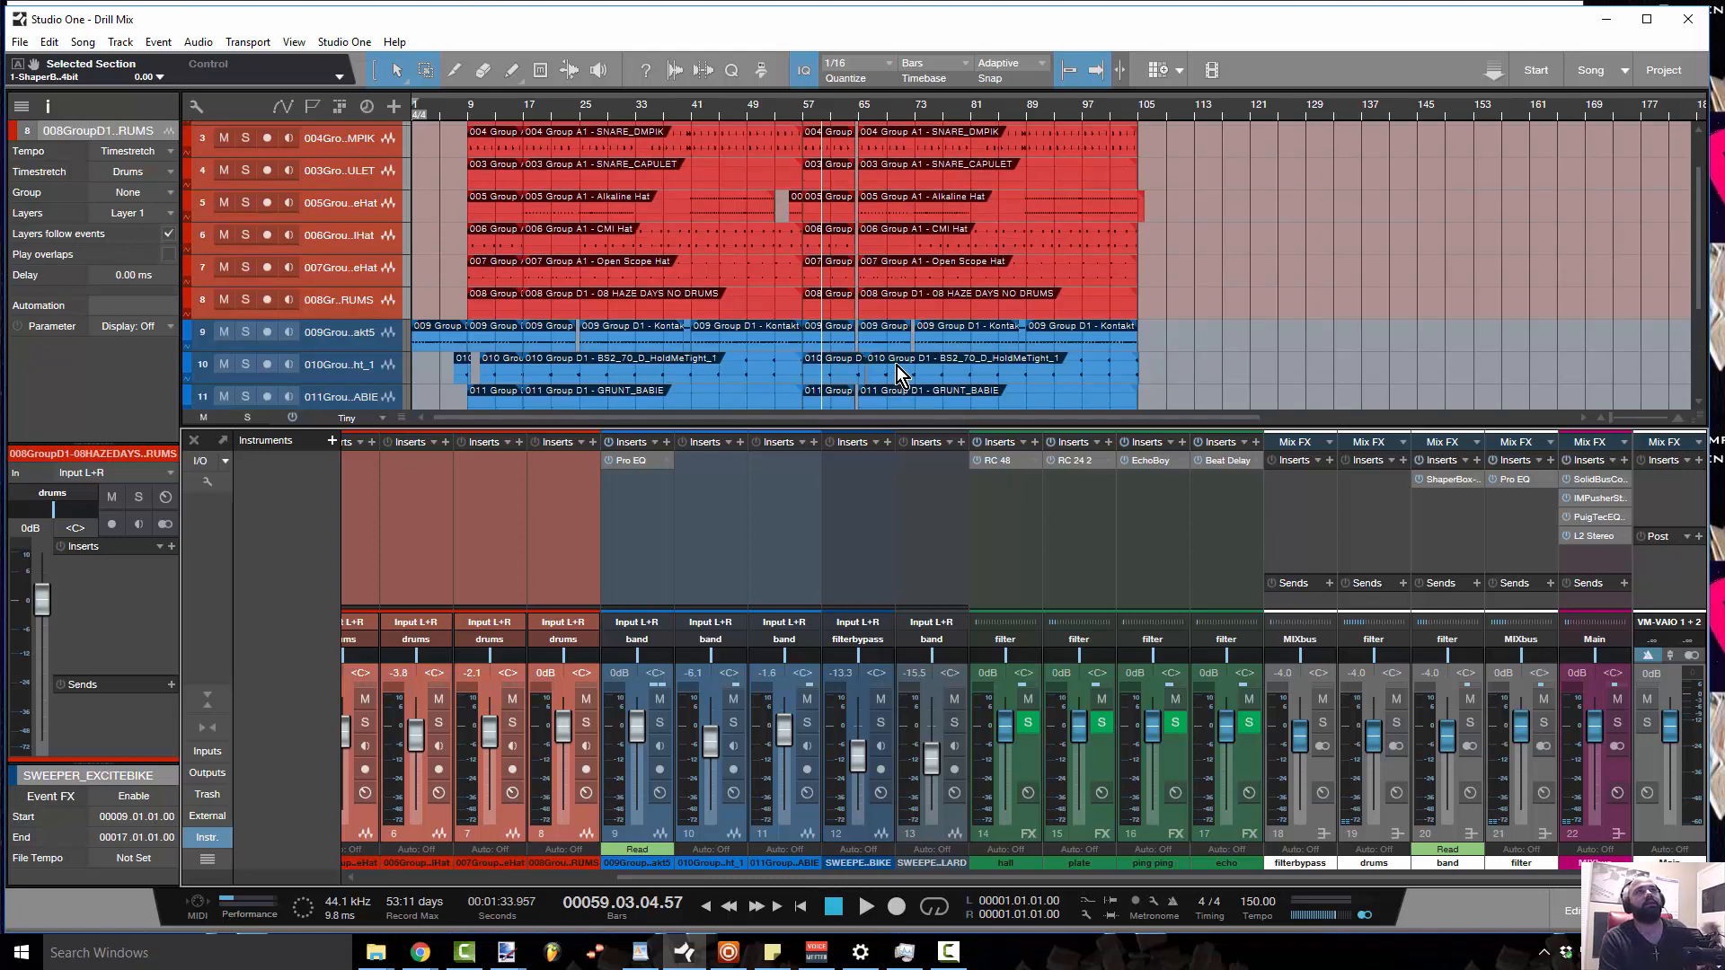
pyautogui.scroll(-7, 896, 368)
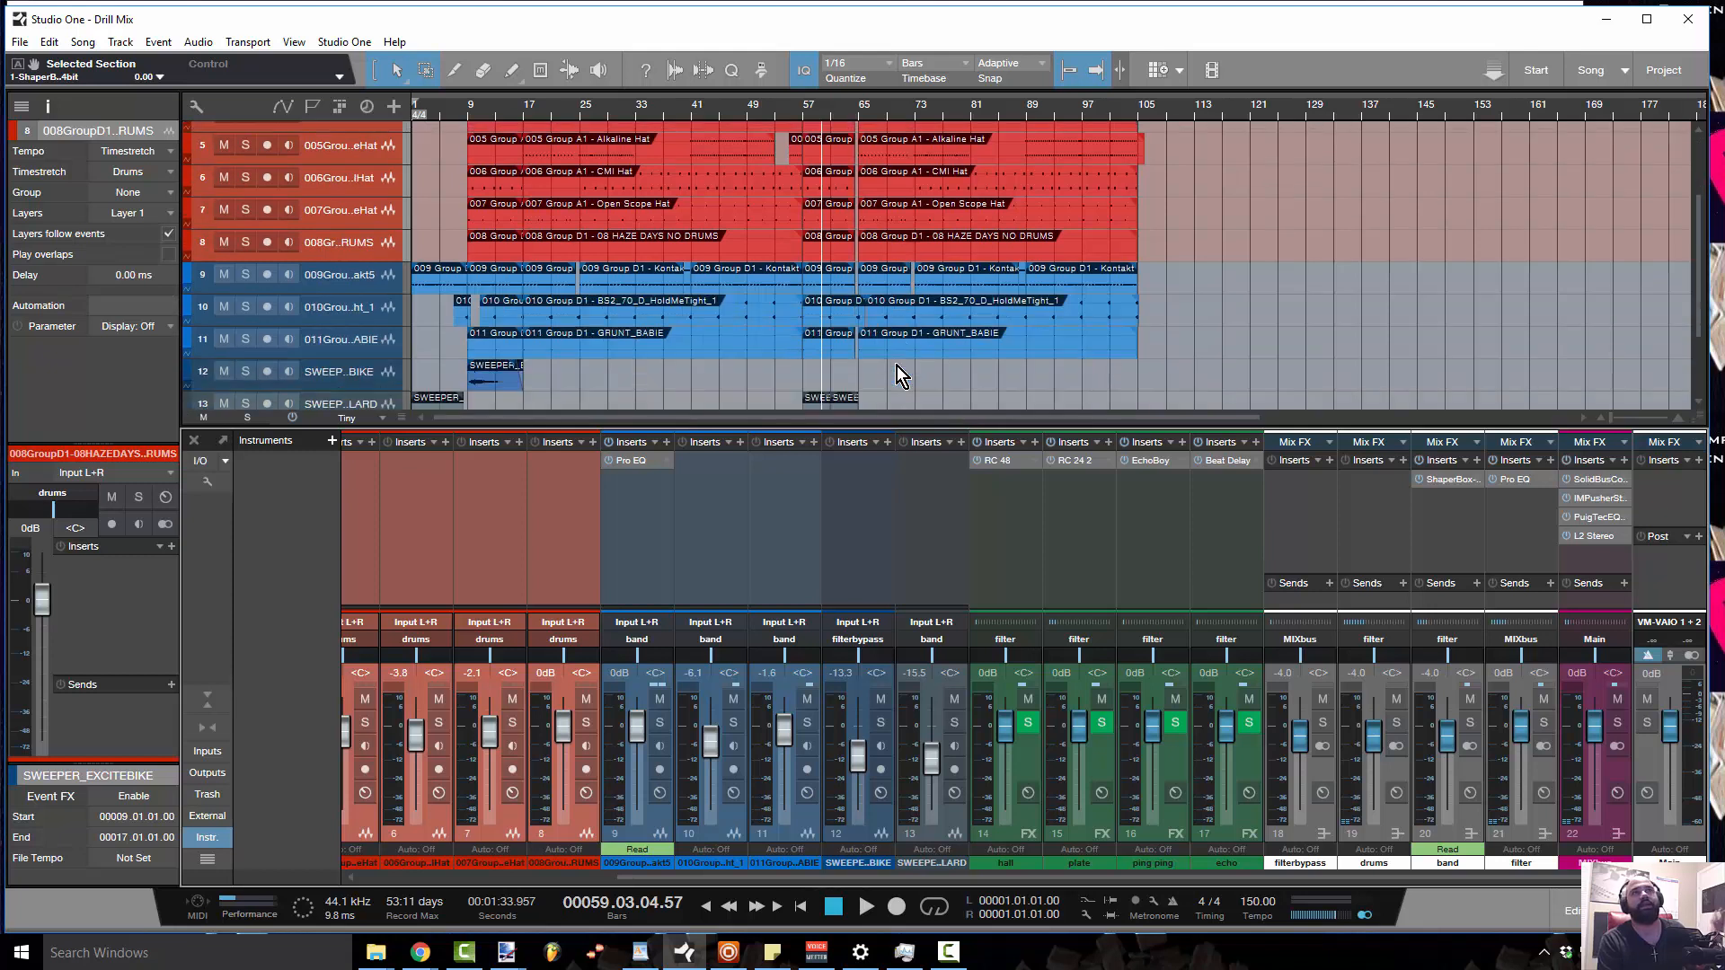
pyautogui.scroll(7, 896, 365)
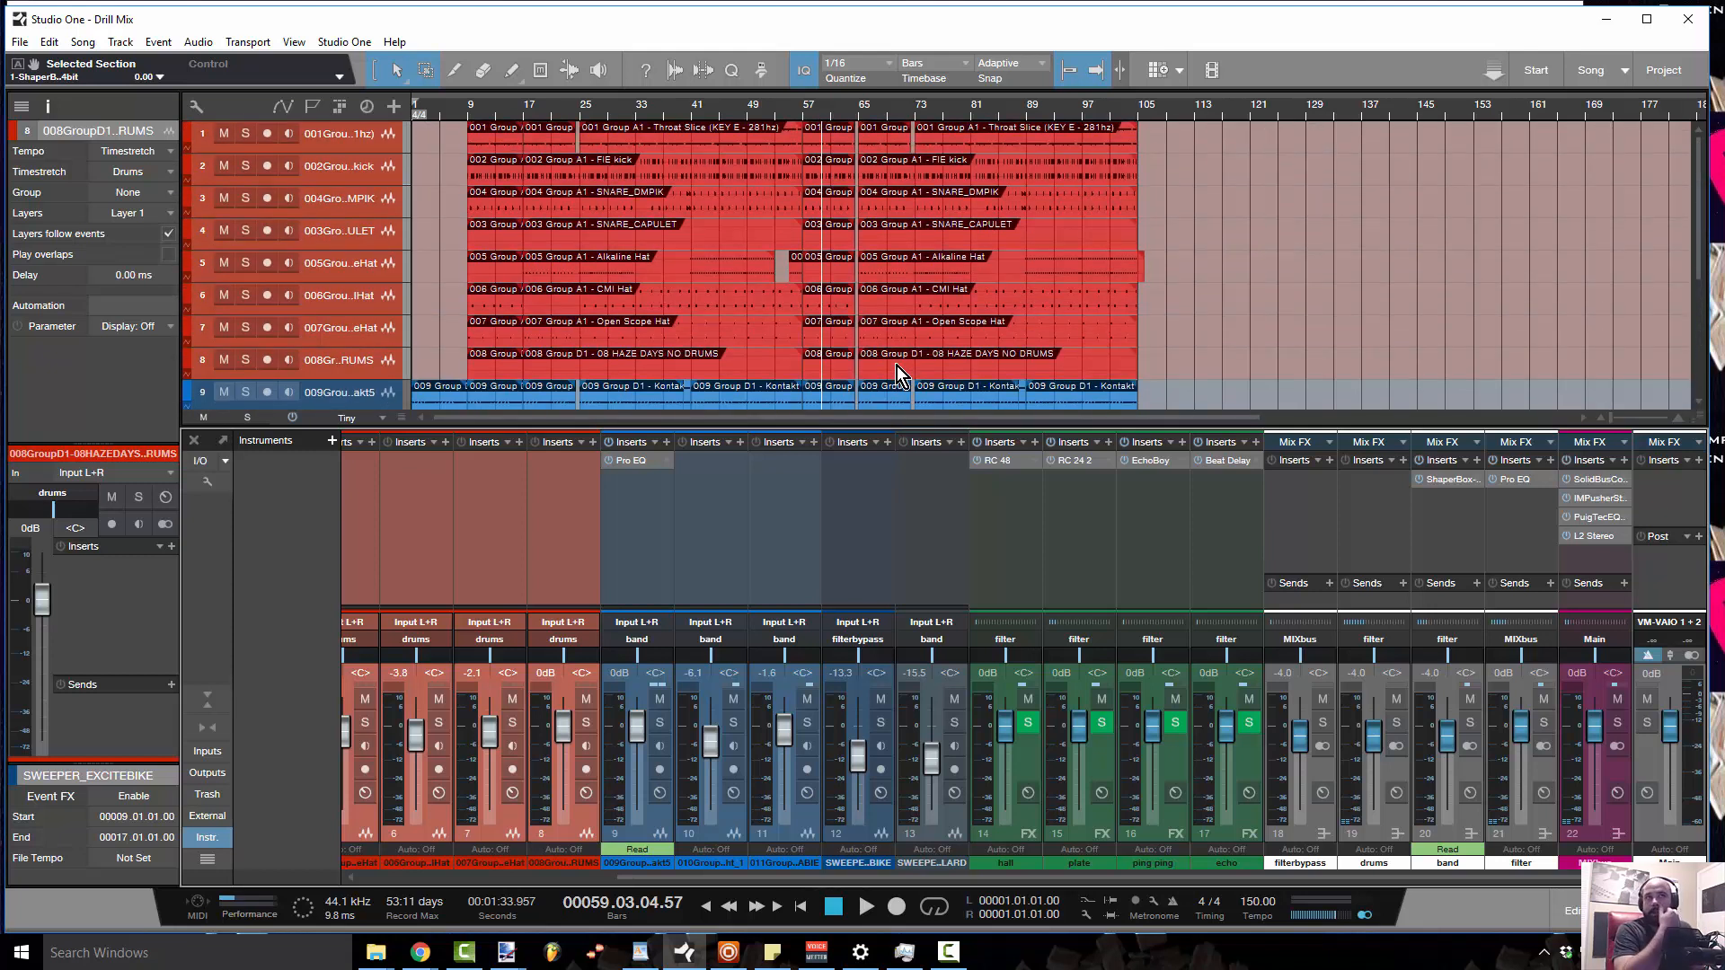
pyautogui.moveTo(1084, 434); pyautogui.dragTo(1085, 397)
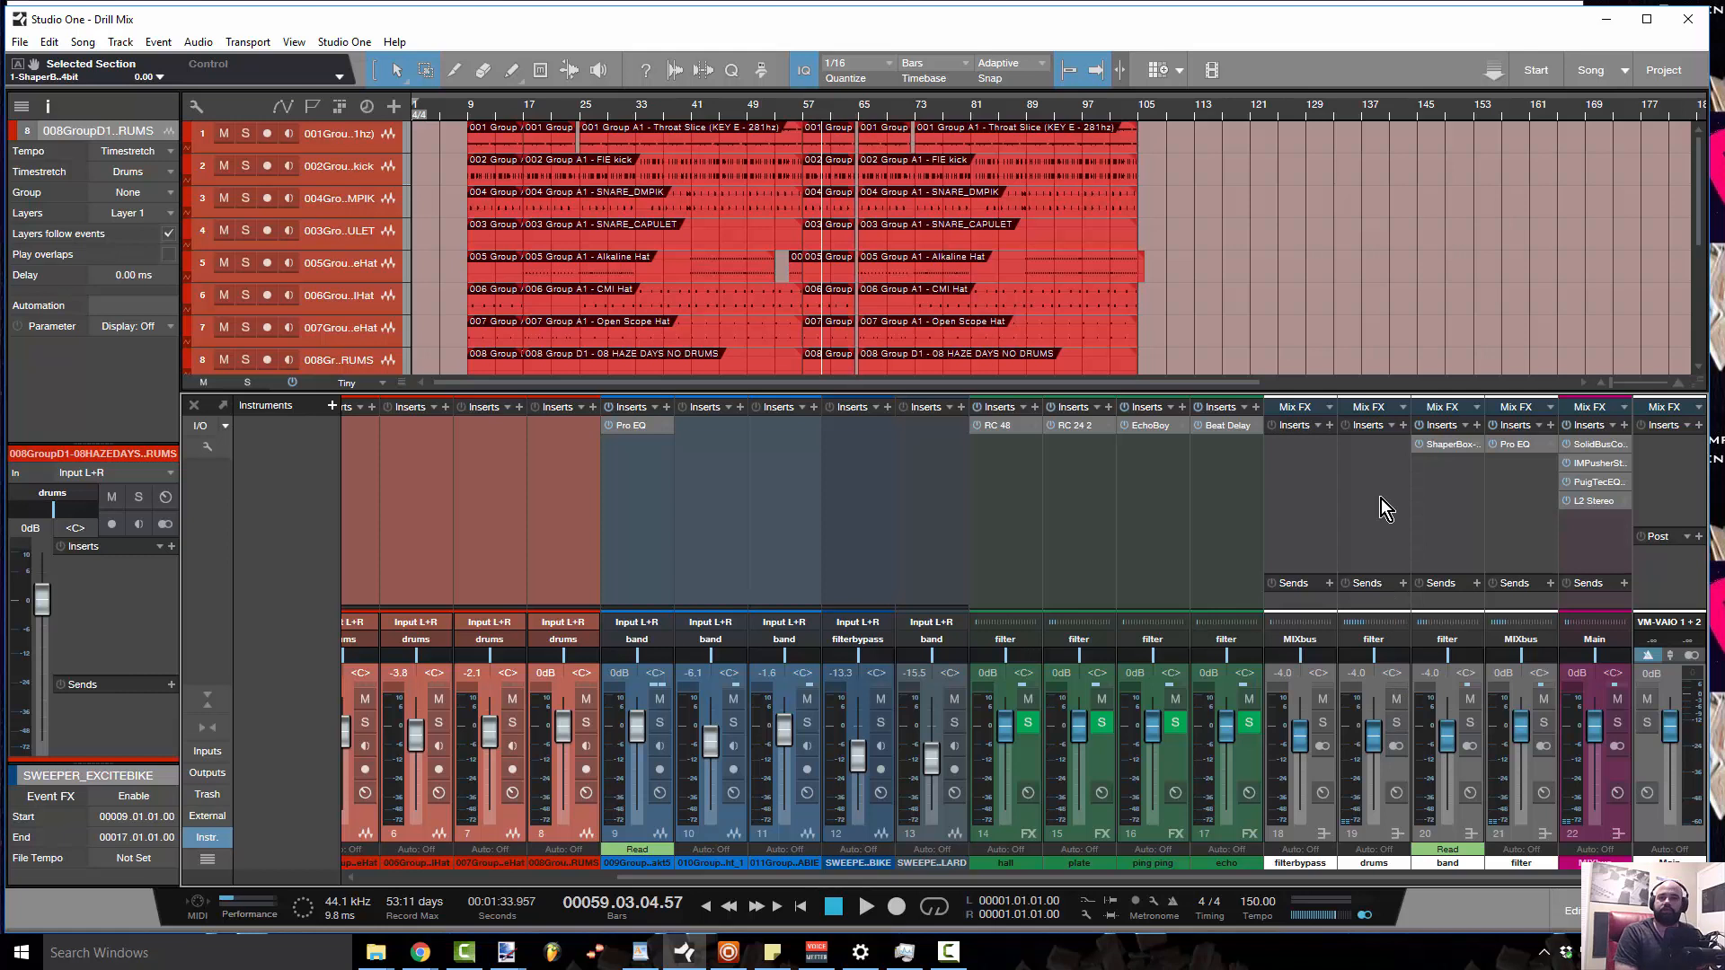